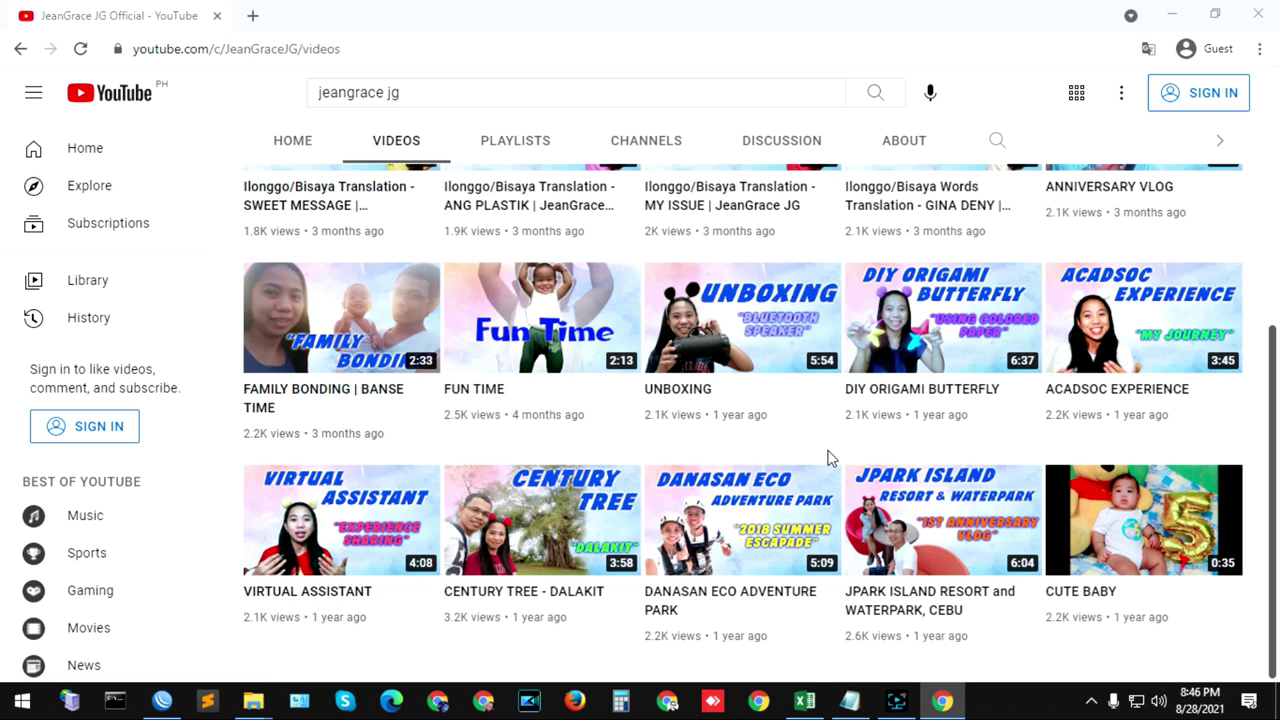
# - Bring up the generator guide notes and move them higher on screen
pyautogui.scroll(4, 843, 457)
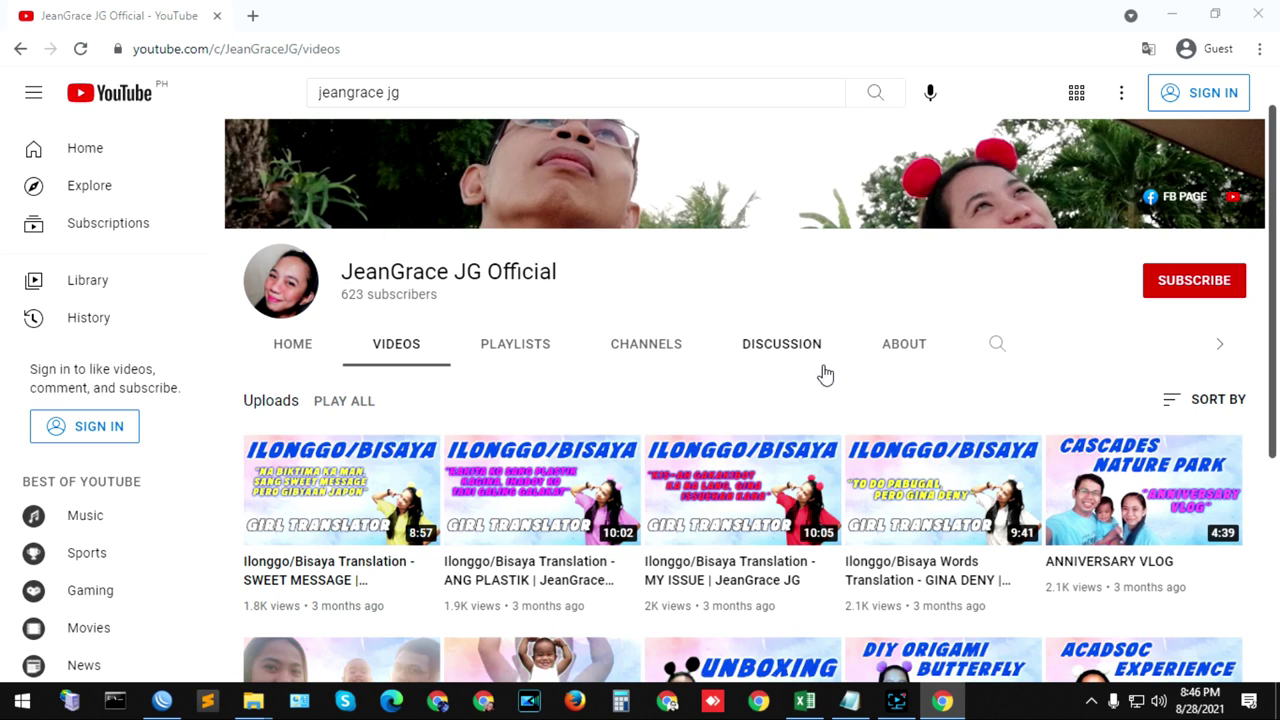
pyautogui.scroll(-1, 1005, 447)
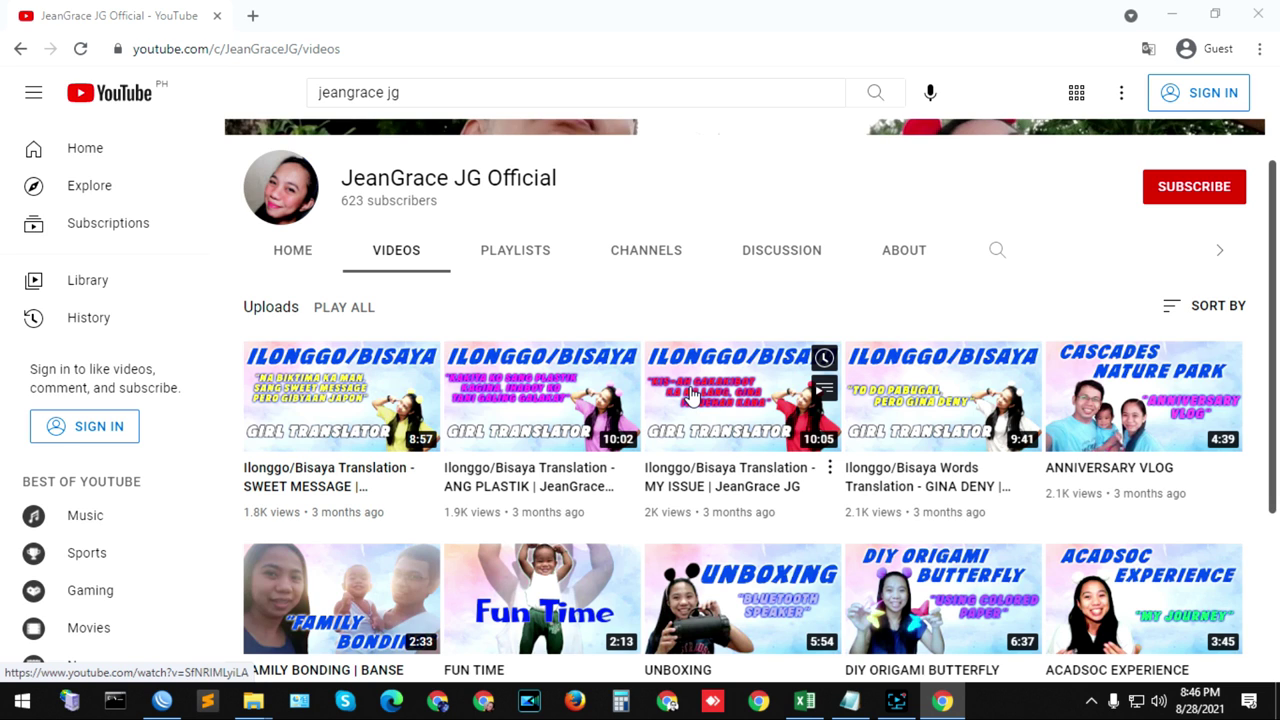
pyautogui.scroll(2, 692, 393)
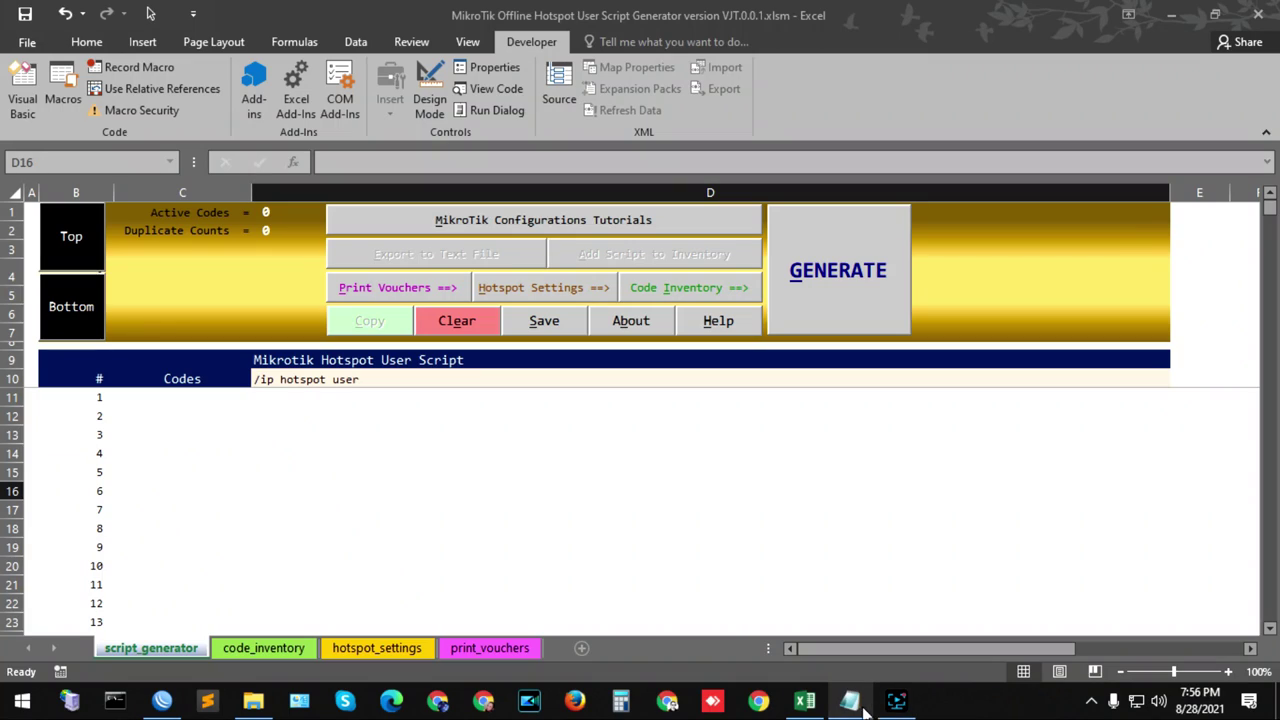
pyautogui.click(860, 706)
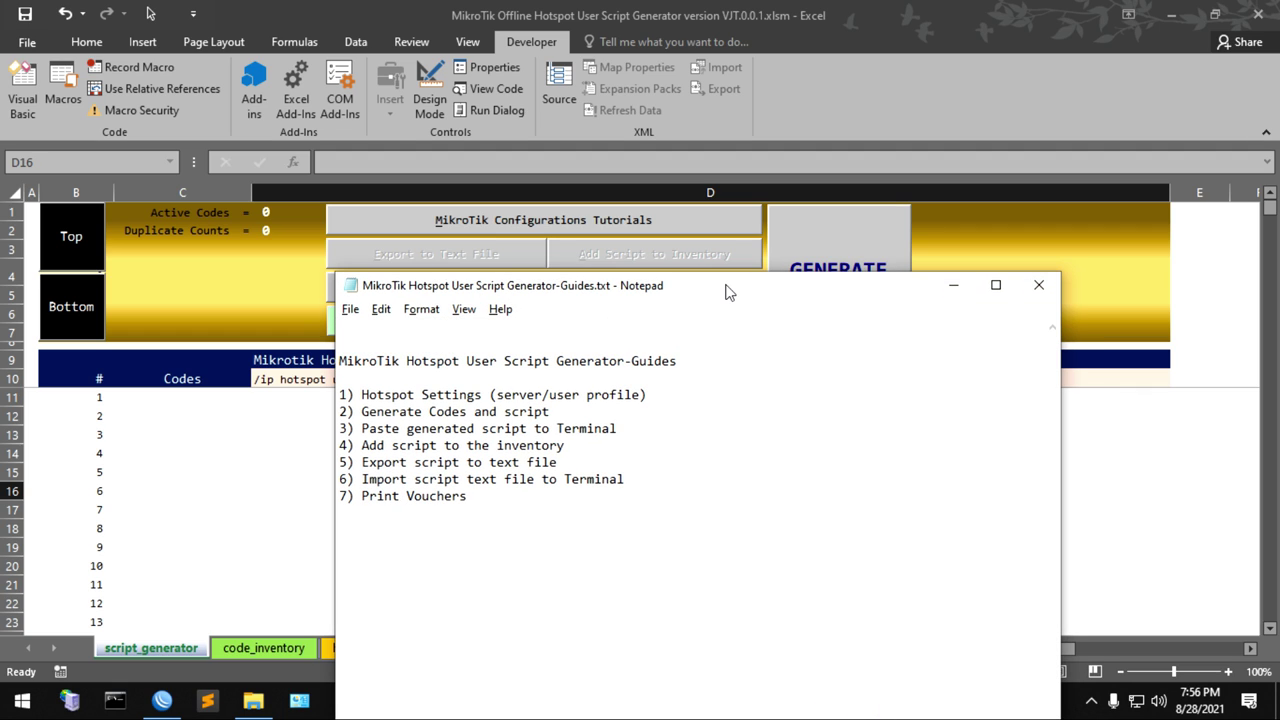
pyautogui.moveTo(760, 290)
pyautogui.mouseDown()
pyautogui.moveTo(840, 75)
pyautogui.moveTo(876, 289)
pyautogui.moveTo(909, 152)
pyautogui.mouseUp()
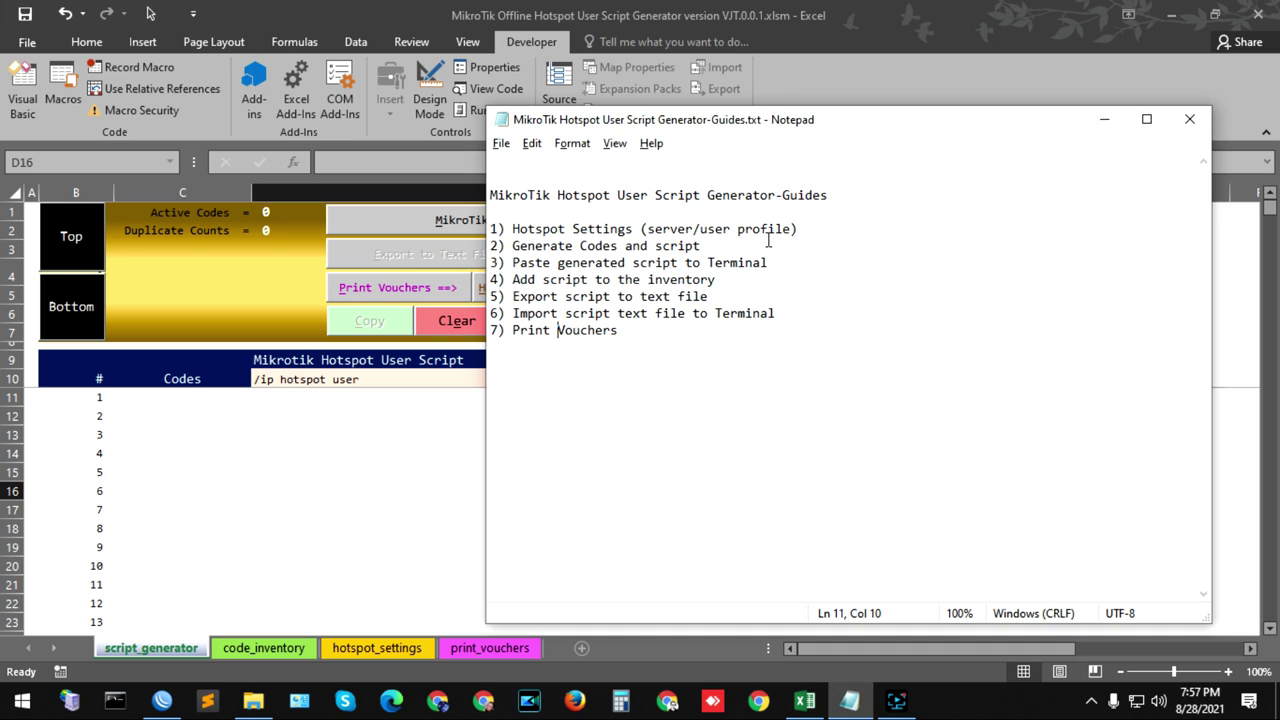
pyautogui.hotkey('alt', 'Tab')
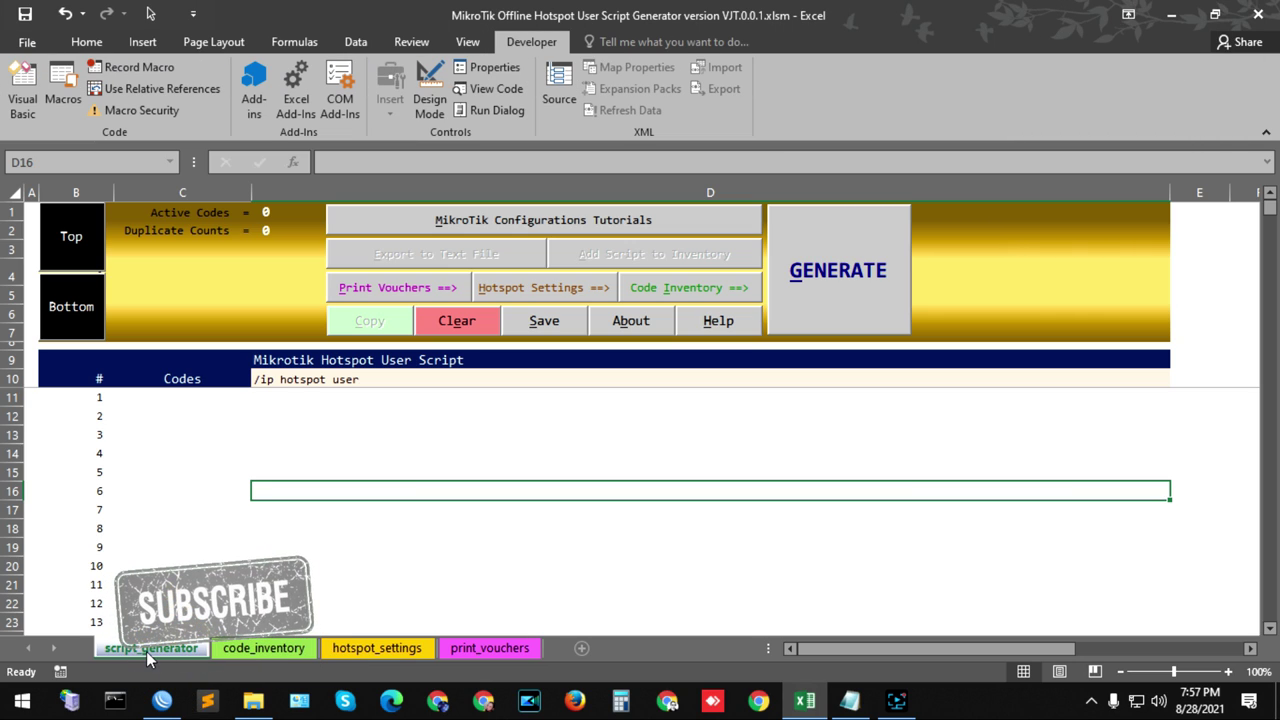
# - Browse the code_inventory, hotspot_settings and print_vouchers sheets, dismissing the workbook-protected warning
pyautogui.click(252, 648)
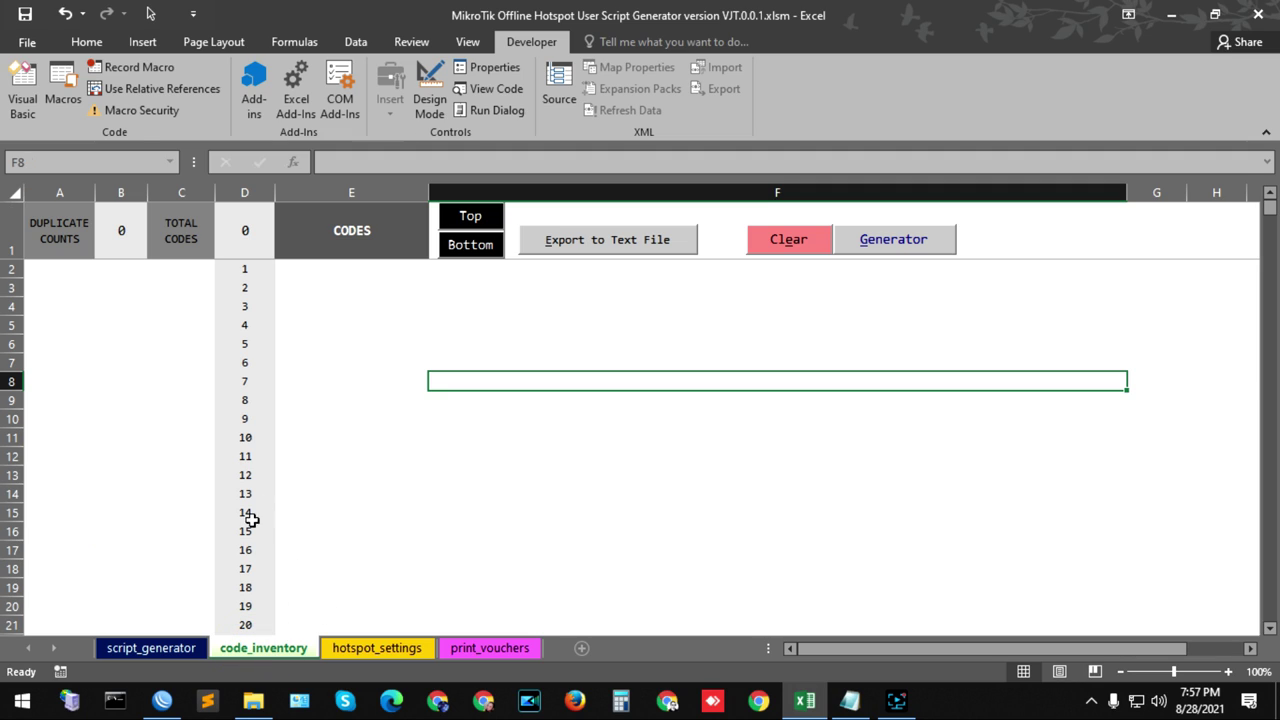
pyautogui.click(375, 651)
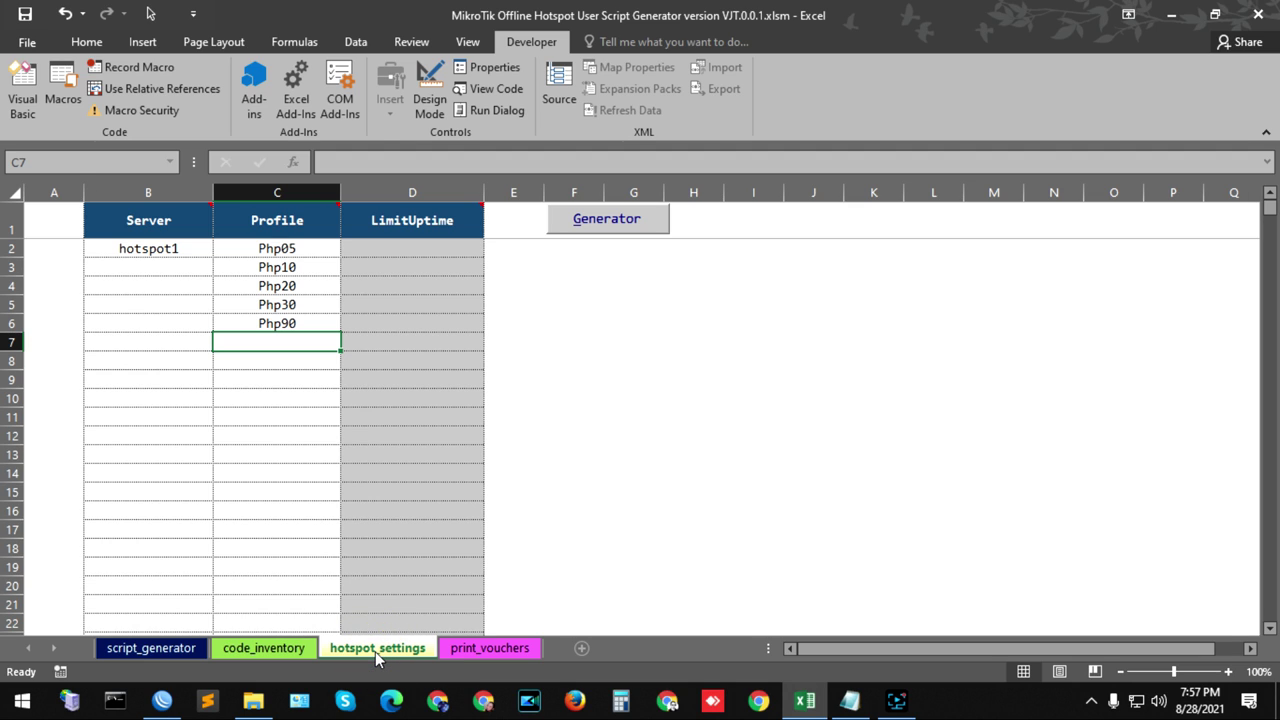
pyautogui.click(477, 652)
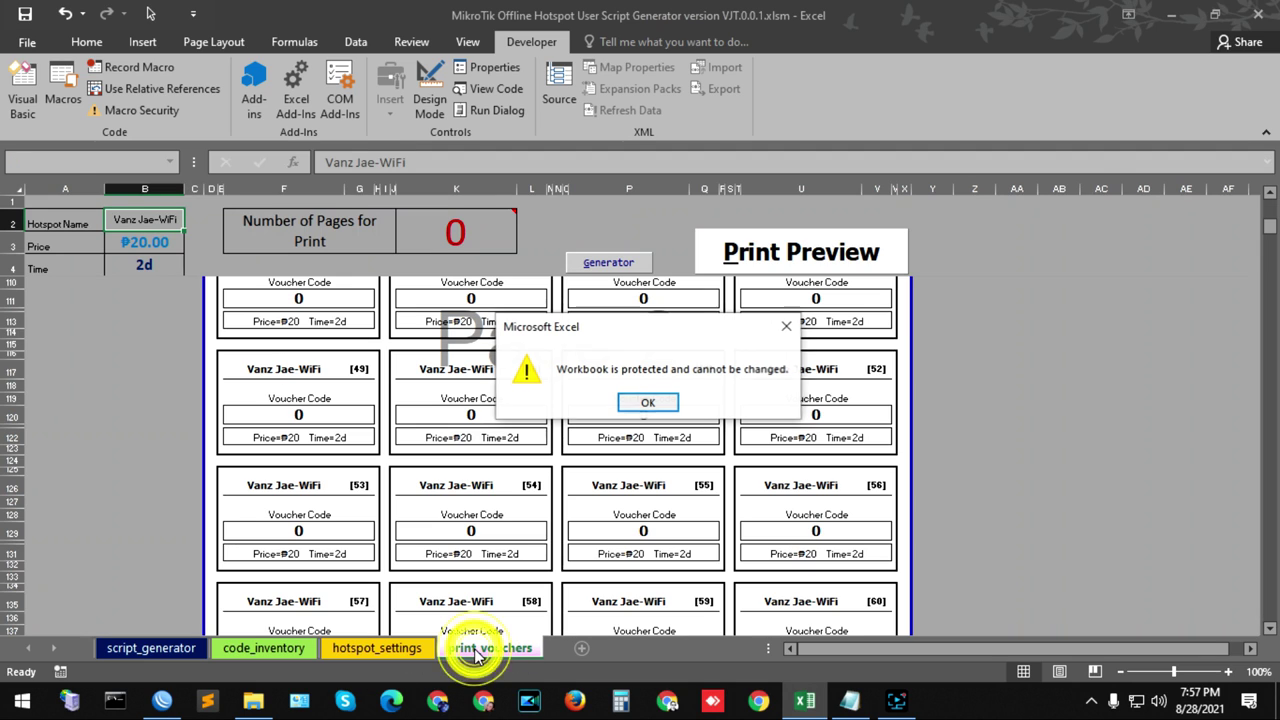
pyautogui.click(648, 402)
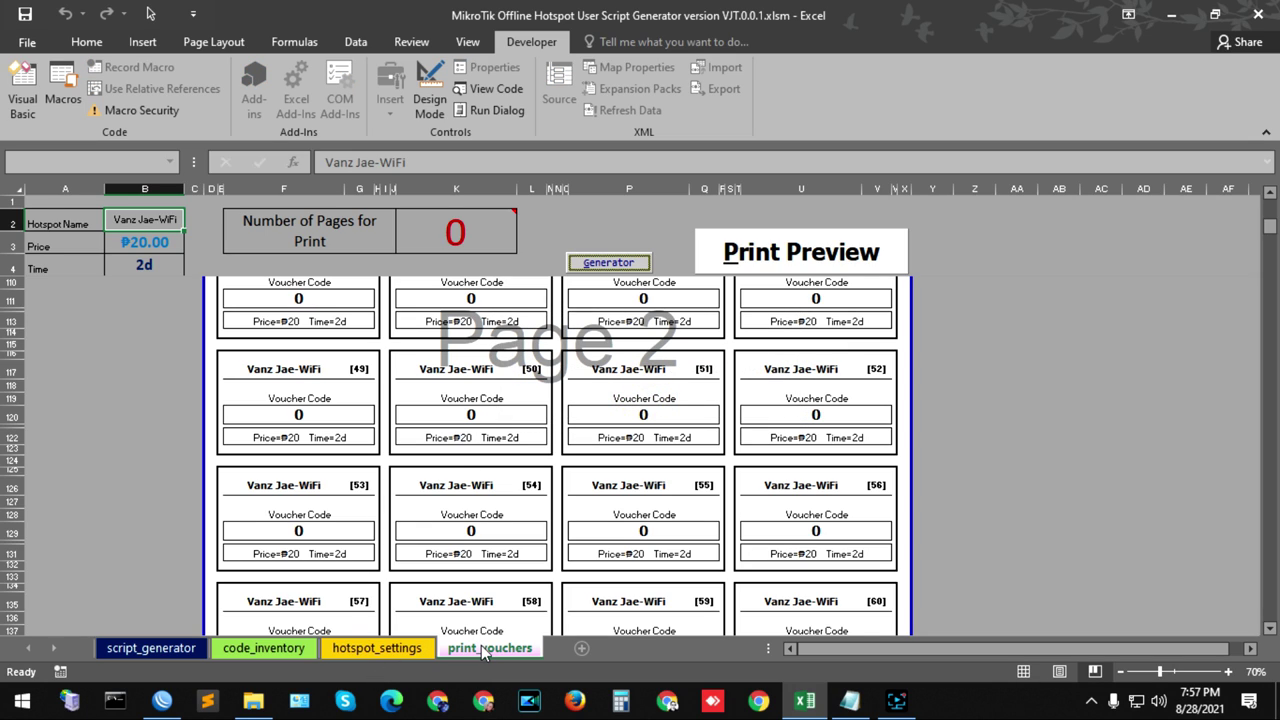
pyautogui.click(146, 650)
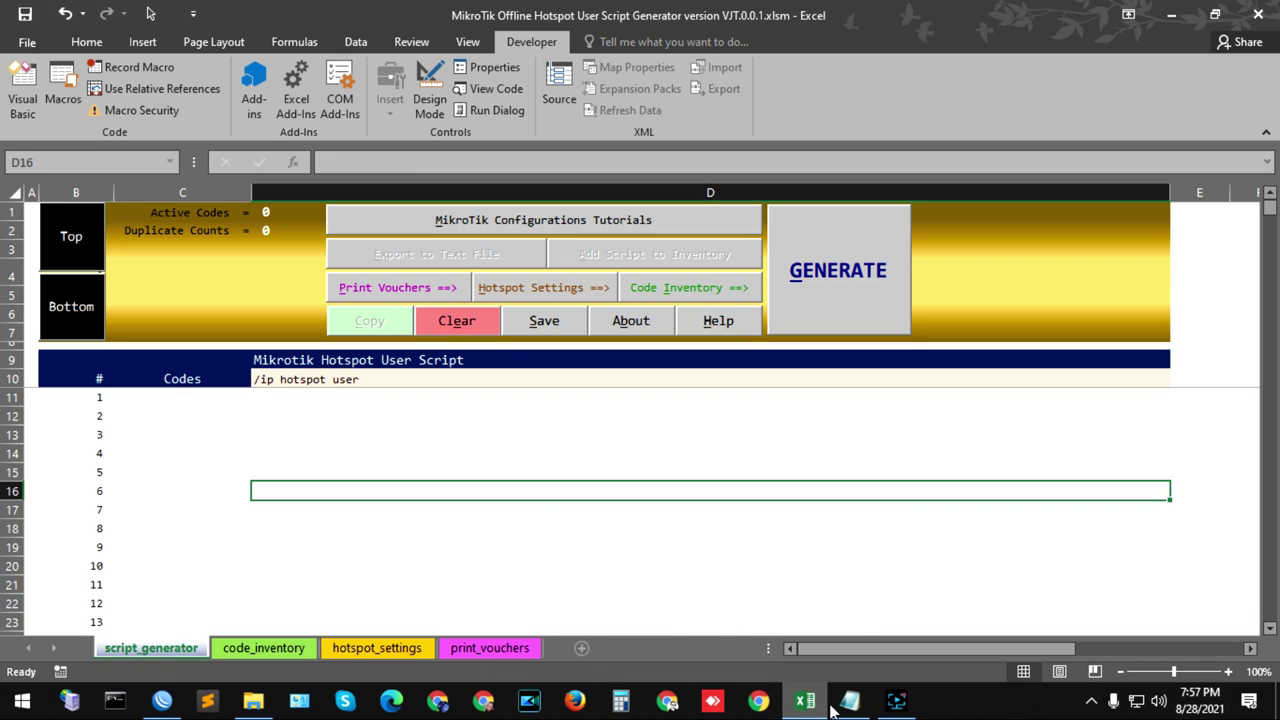
# - Open the hotspot_settings sheet and select the hotspot1 server cell B2
pyautogui.click(850, 700)
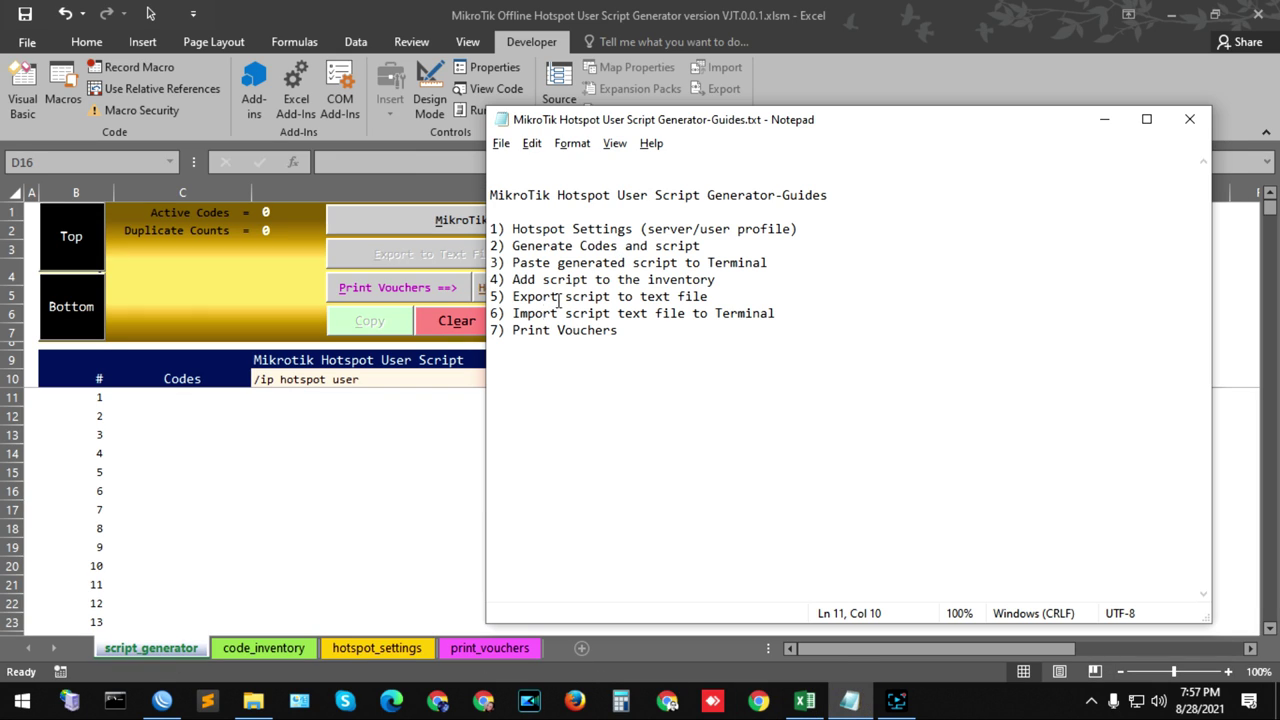
pyautogui.click(357, 652)
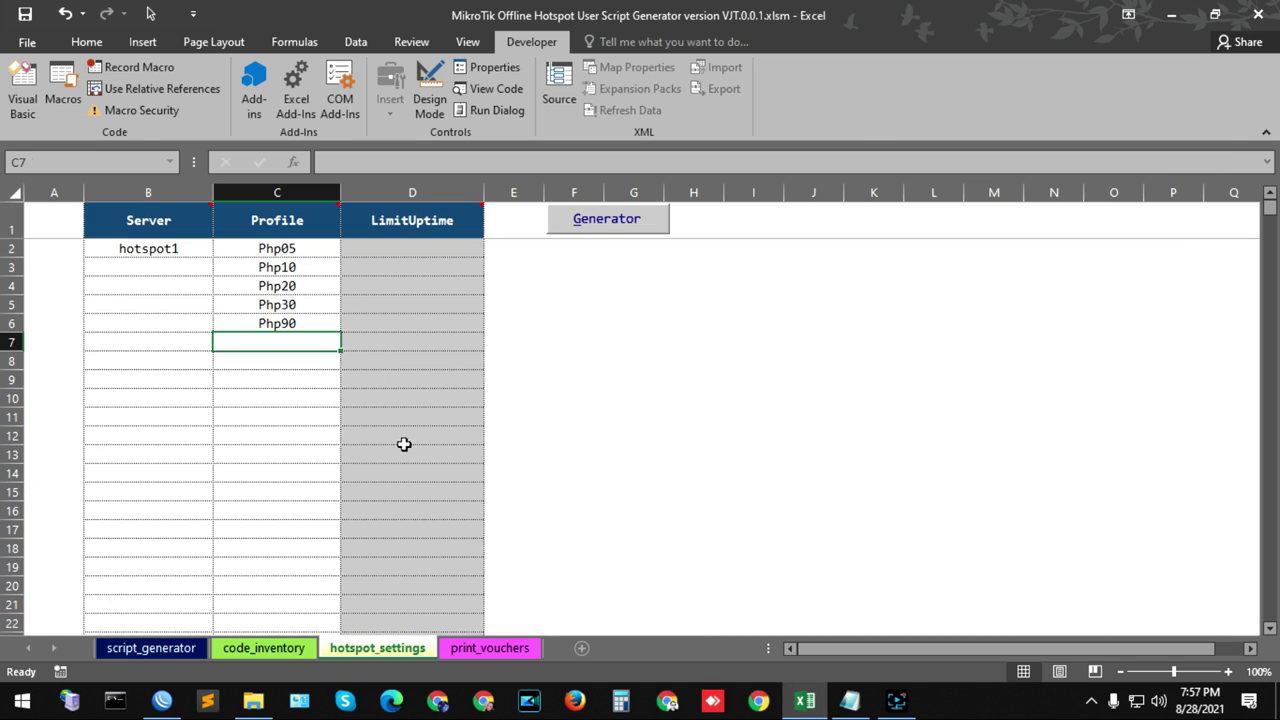
pyautogui.click(414, 303)
pyautogui.click(180, 267)
pyautogui.click(129, 247)
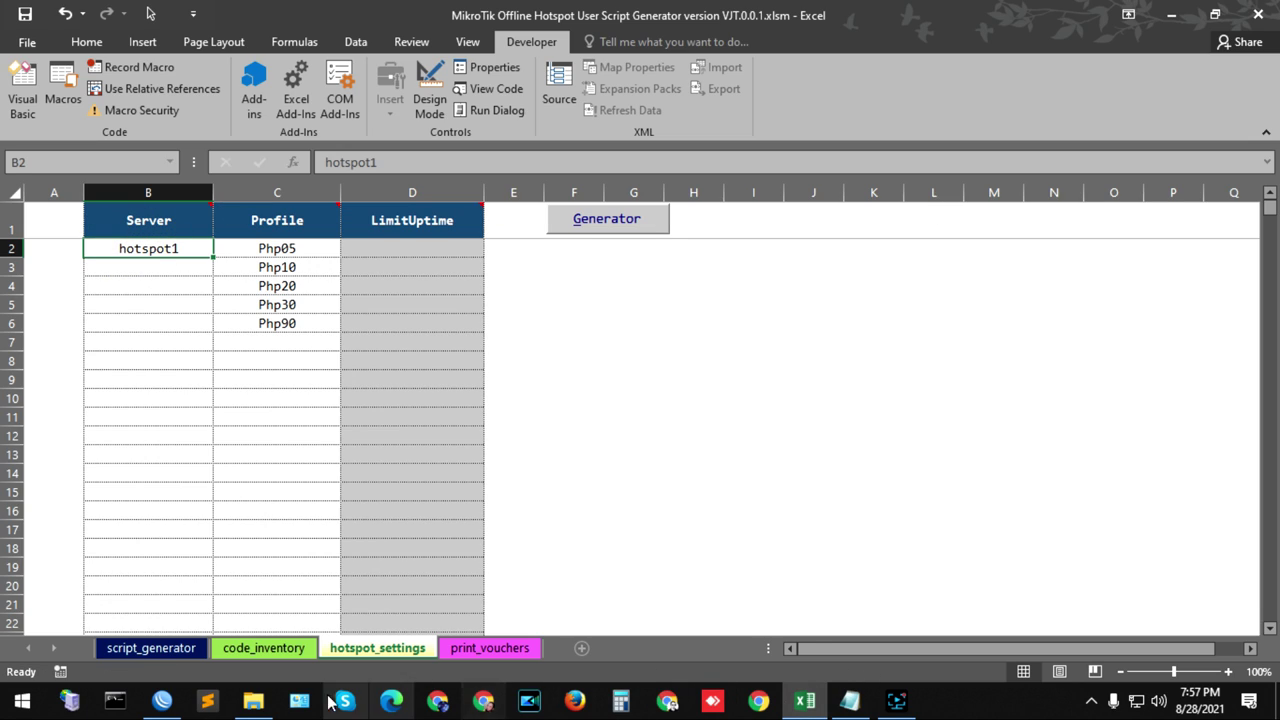
# - Confirm hotspot1 in WinBox's Hotspot Servers list, then return to Excel's script_generator sheet
pyautogui.click(165, 706)
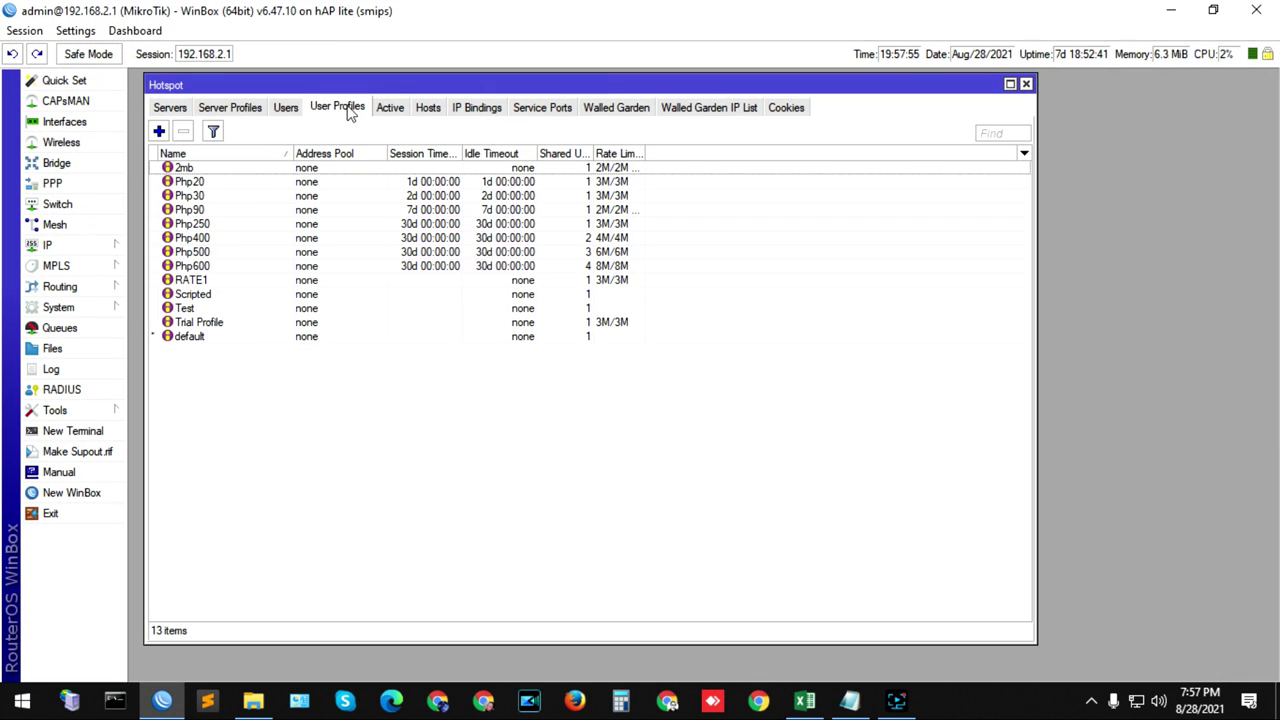
pyautogui.click(170, 108)
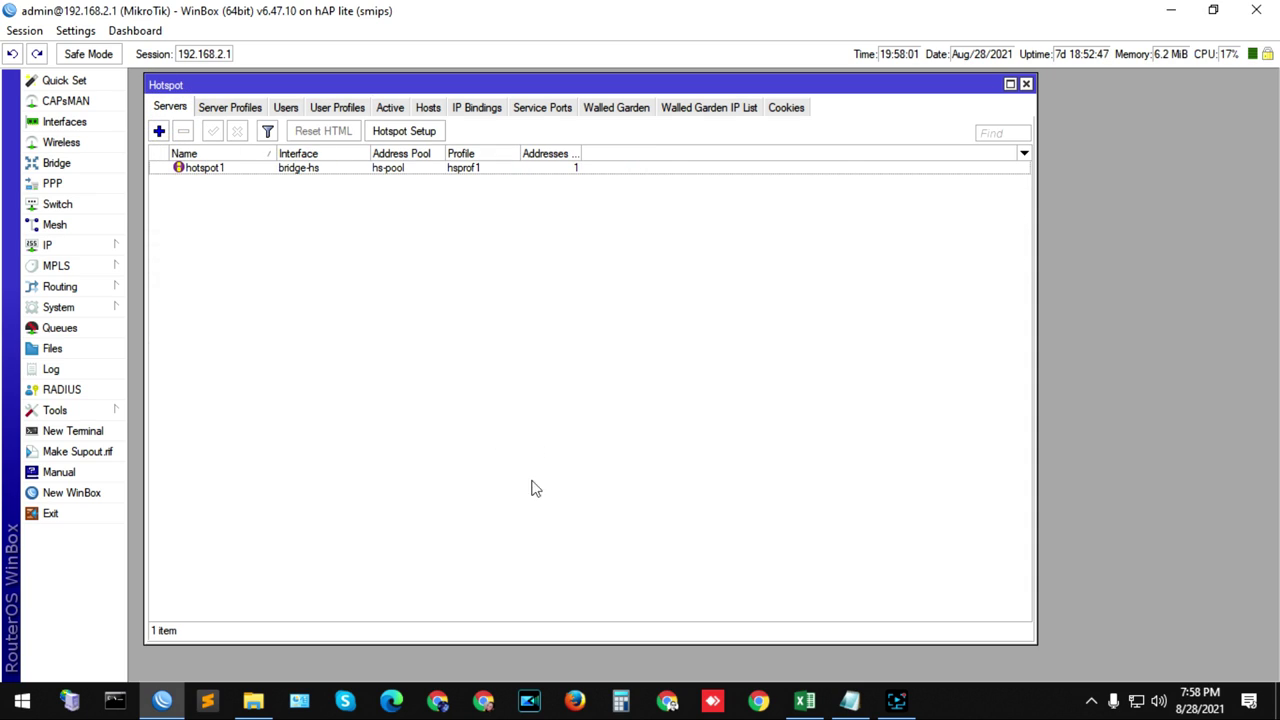
pyautogui.click(806, 703)
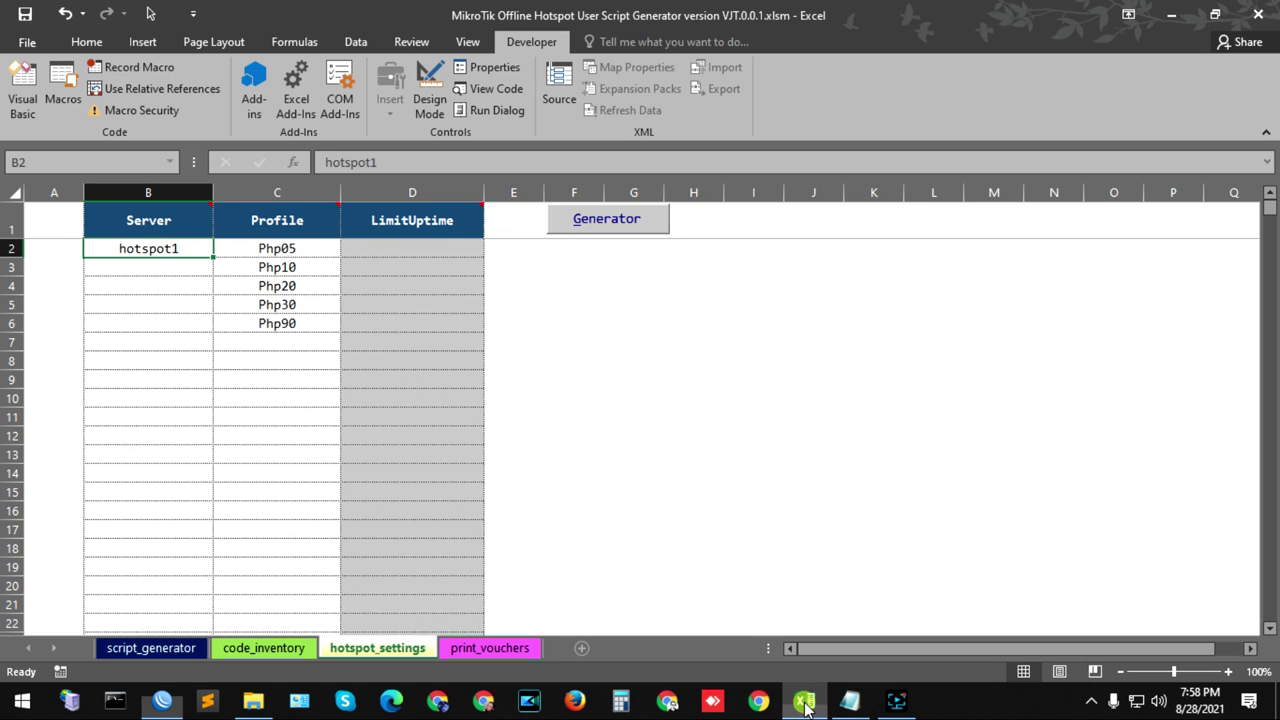
pyautogui.click(170, 650)
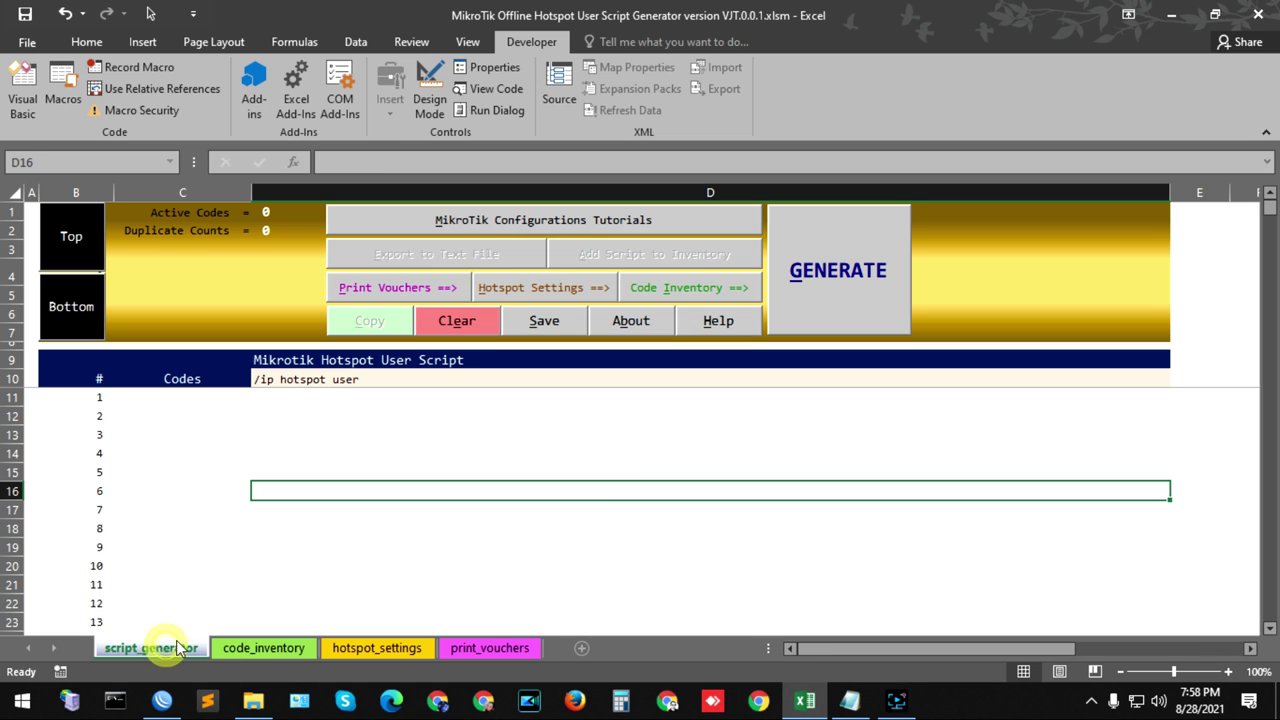
# - Open the user script generator form and compare its Server choices with WinBox
pyautogui.click(851, 288)
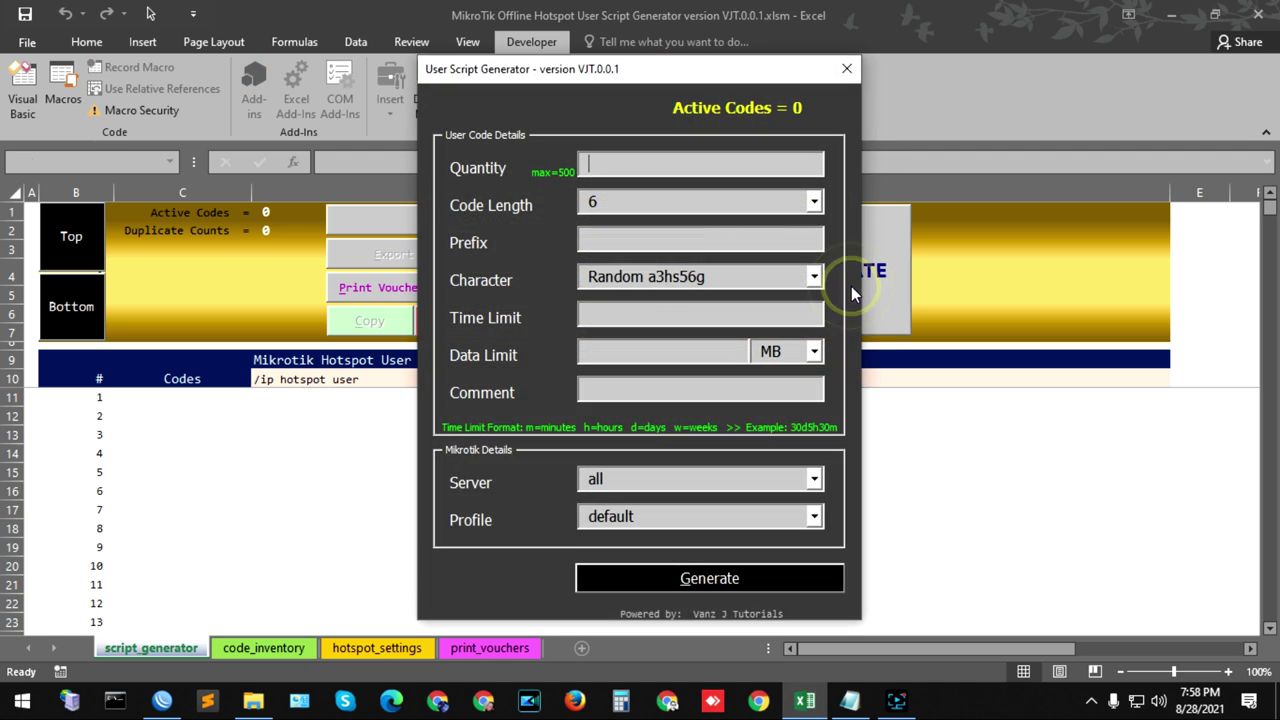
pyautogui.click(625, 482)
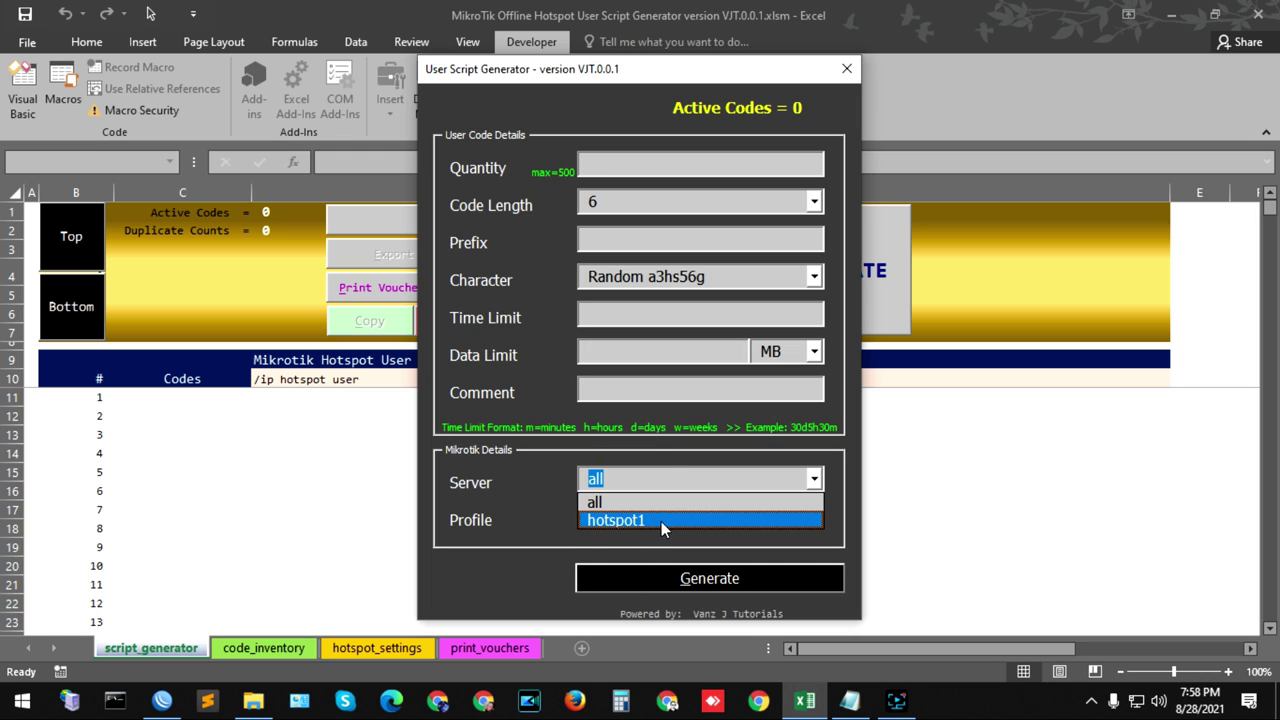
pyautogui.click(162, 700)
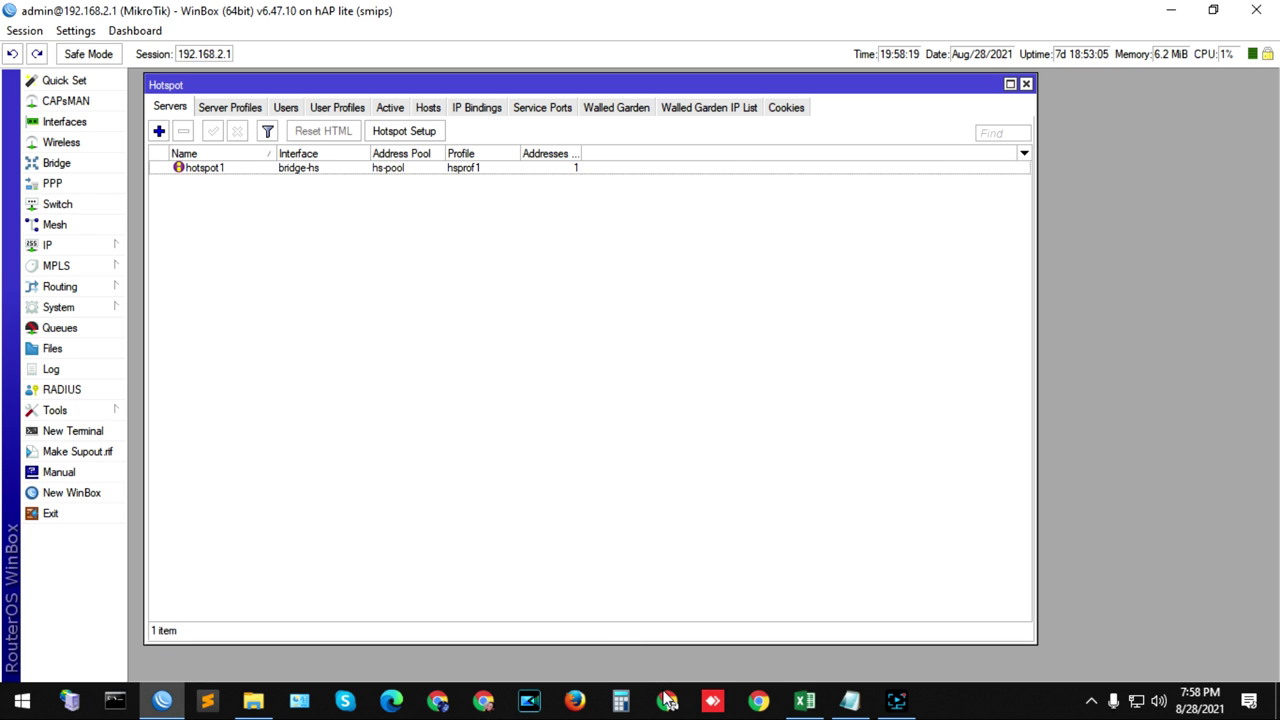
pyautogui.click(805, 700)
# - Close the form unused and select empty cell B3 below hotspot1 on hotspot_settings
pyautogui.click(840, 65)
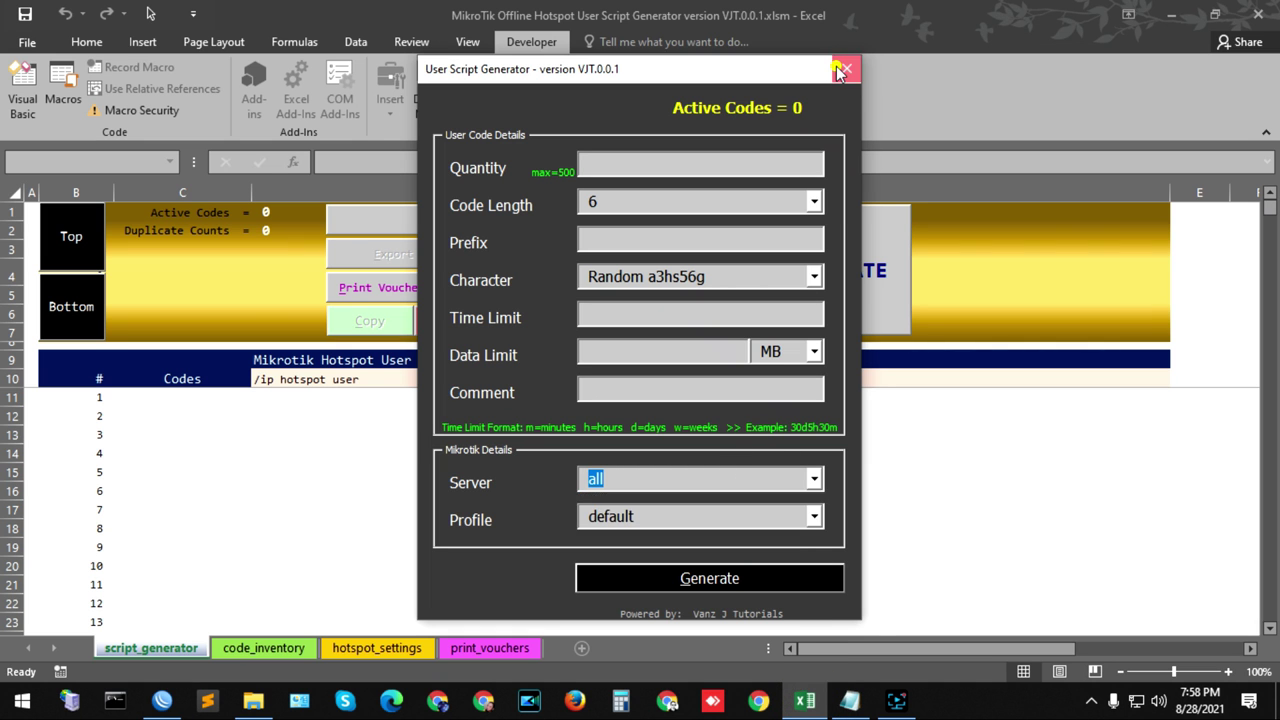
pyautogui.click(835, 65)
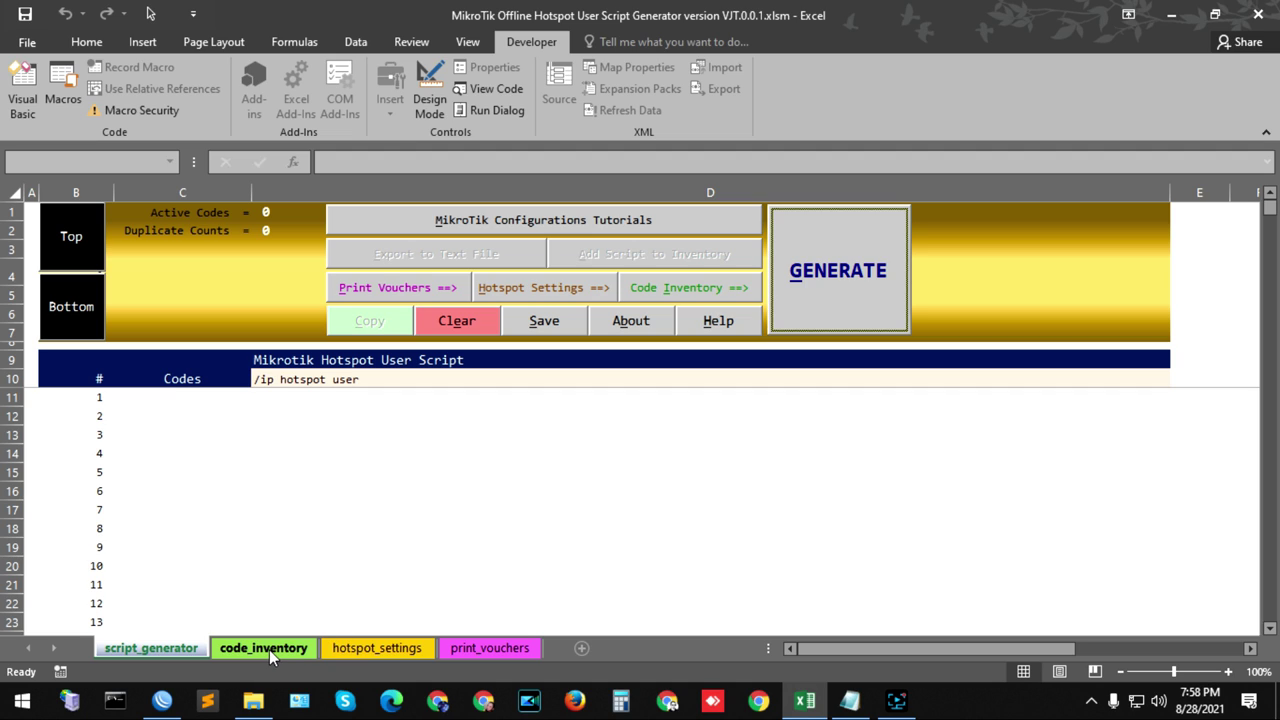
pyautogui.click(352, 649)
pyautogui.click(153, 276)
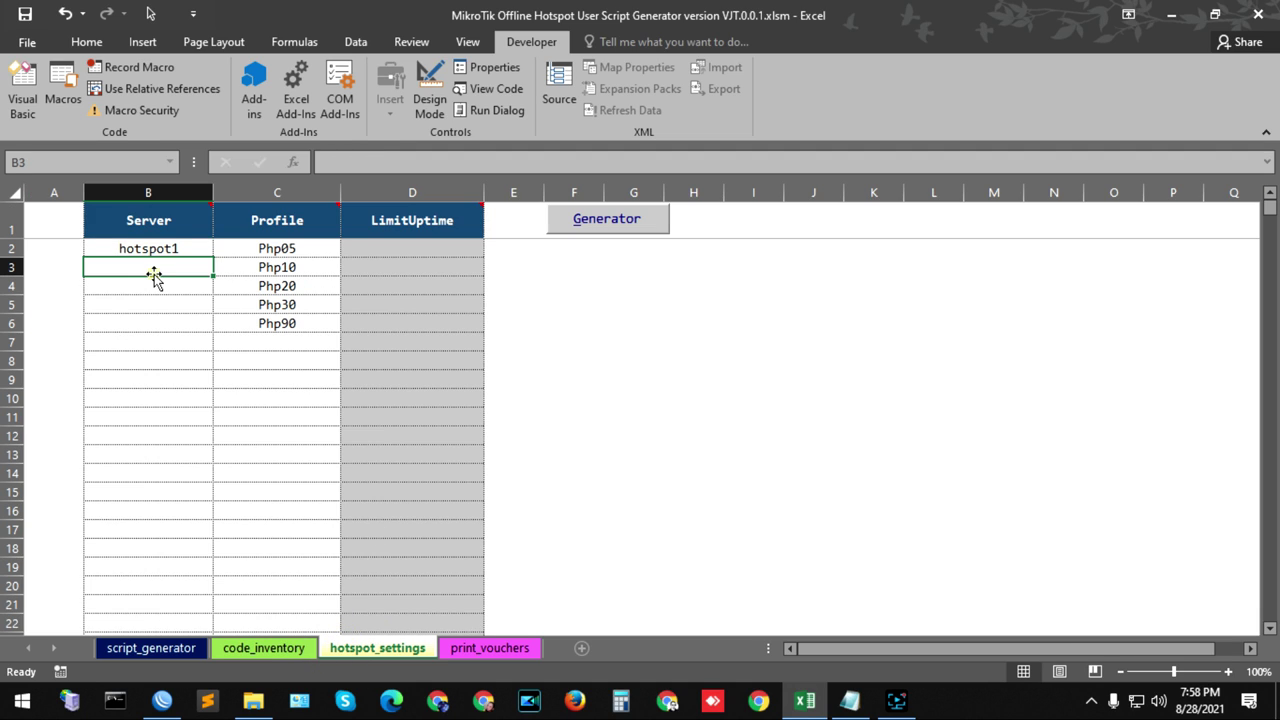
# - Enter newserver in cell B3 below hotspot1 on the hotspot_settings sheet
pyautogui.click(140, 251)
pyautogui.click(148, 266)
pyautogui.click(138, 249)
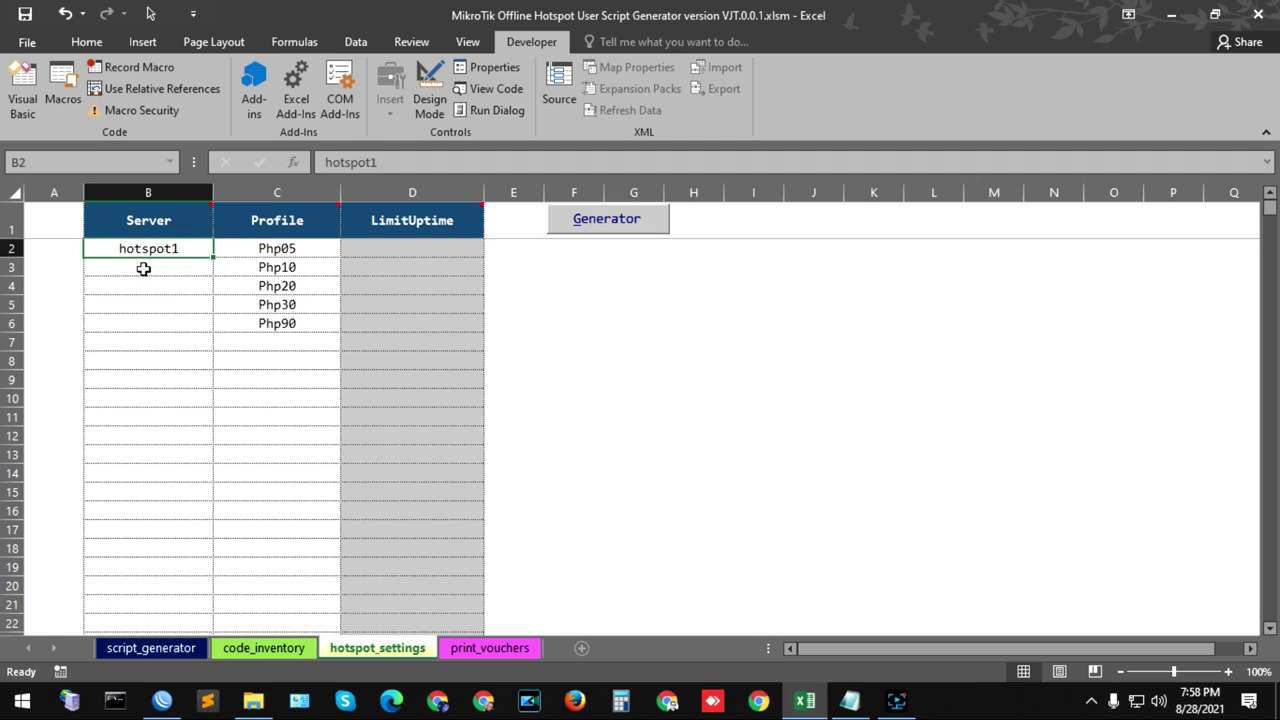
pyautogui.click(138, 283)
pyautogui.click(155, 340)
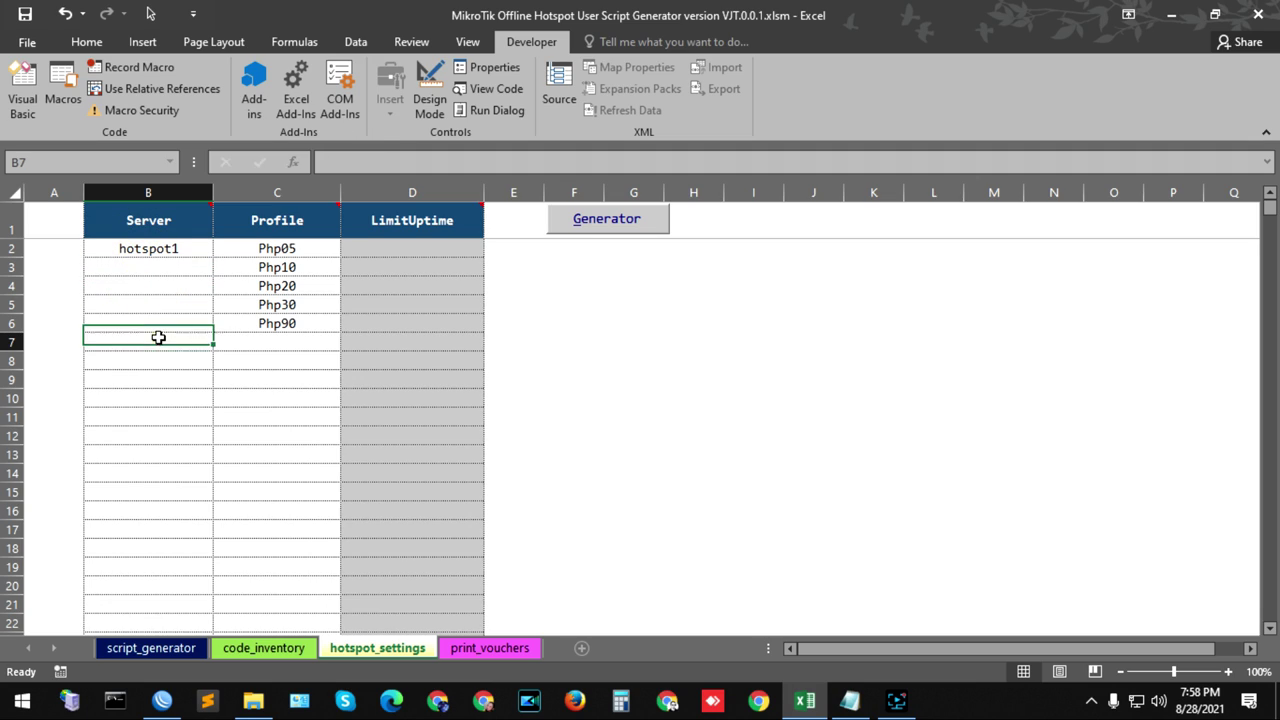
pyautogui.click(158, 270)
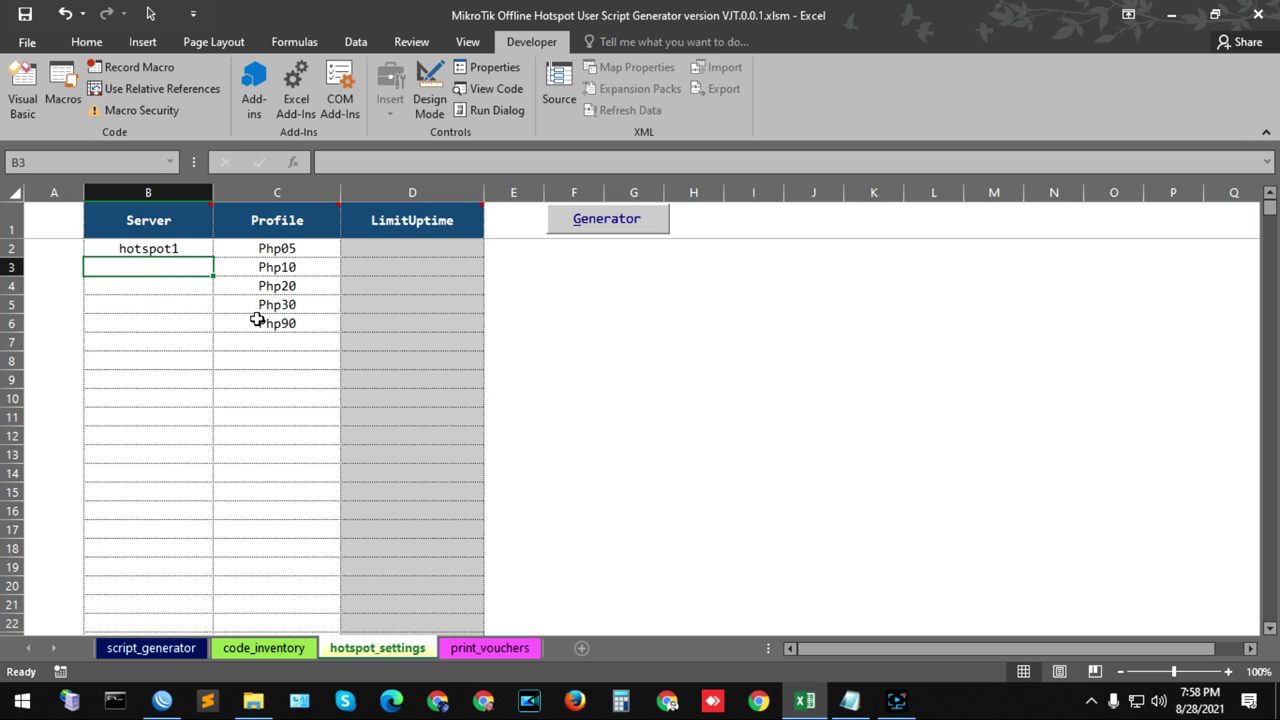
pyautogui.write('ne')
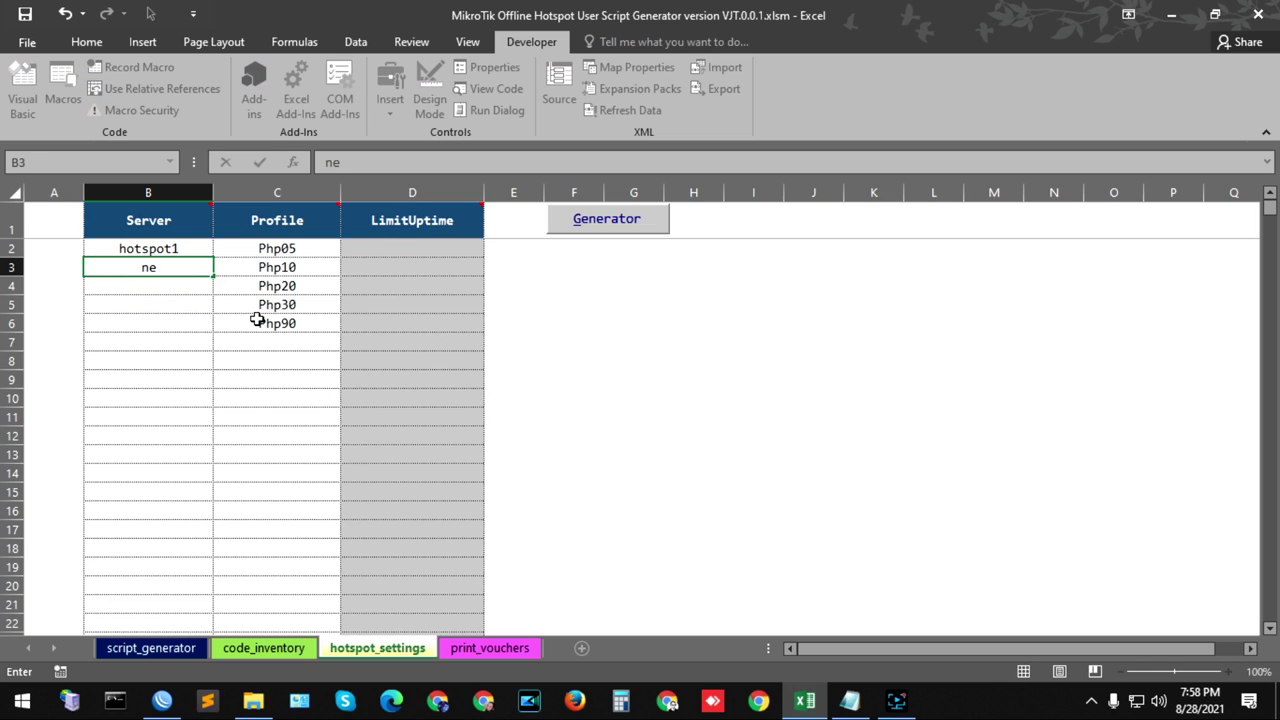
pyautogui.write('wserver')
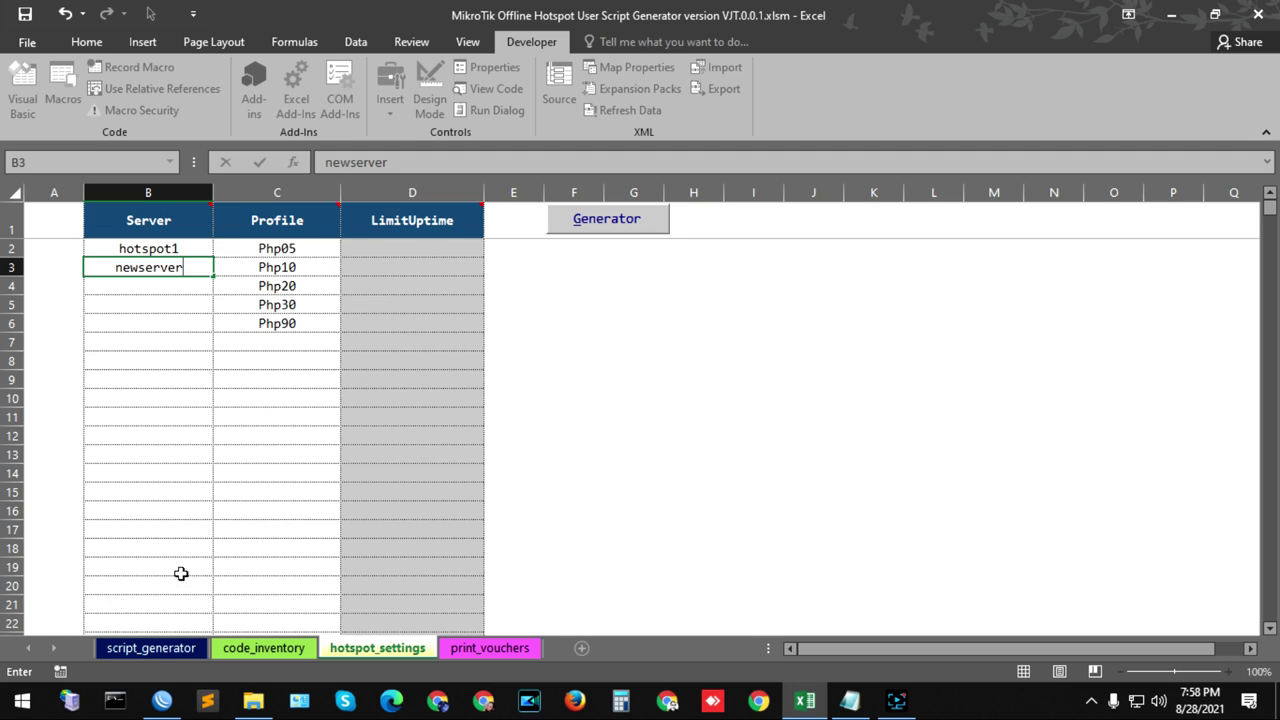
pyautogui.click(160, 654)
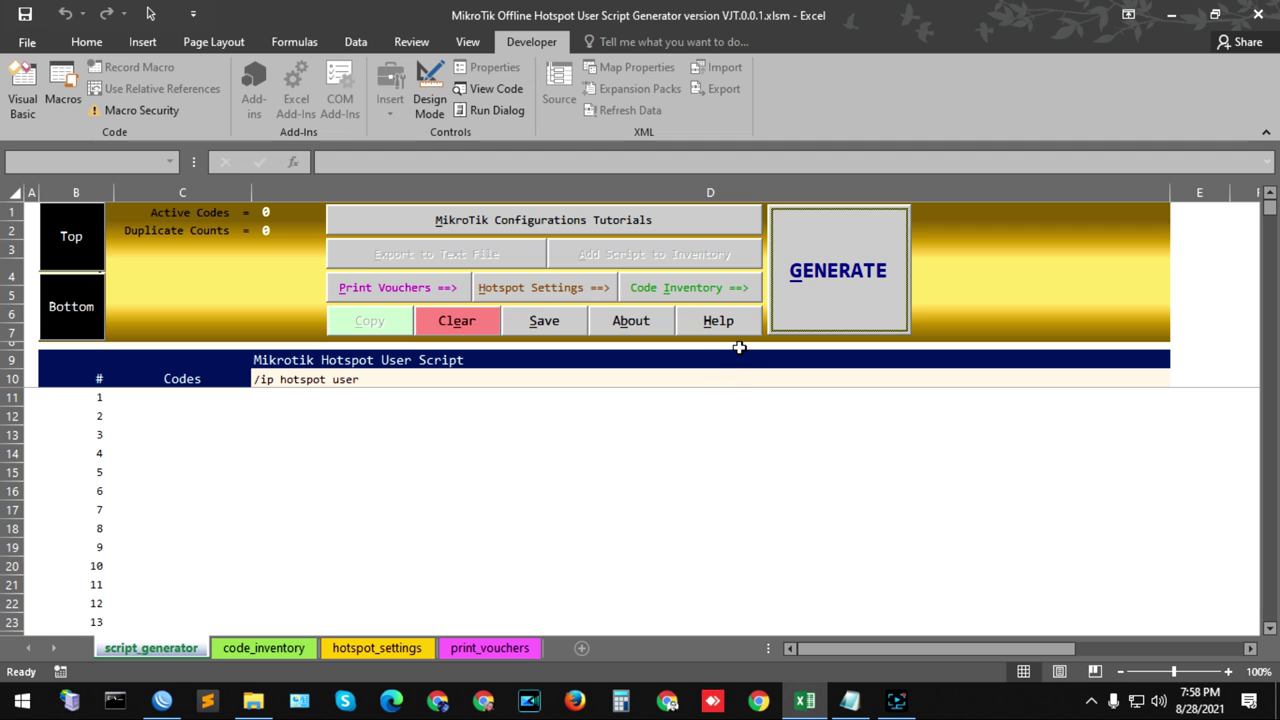
# - Open the generator form, confirm newserver appears among the Server choices, and close it
pyautogui.click(857, 292)
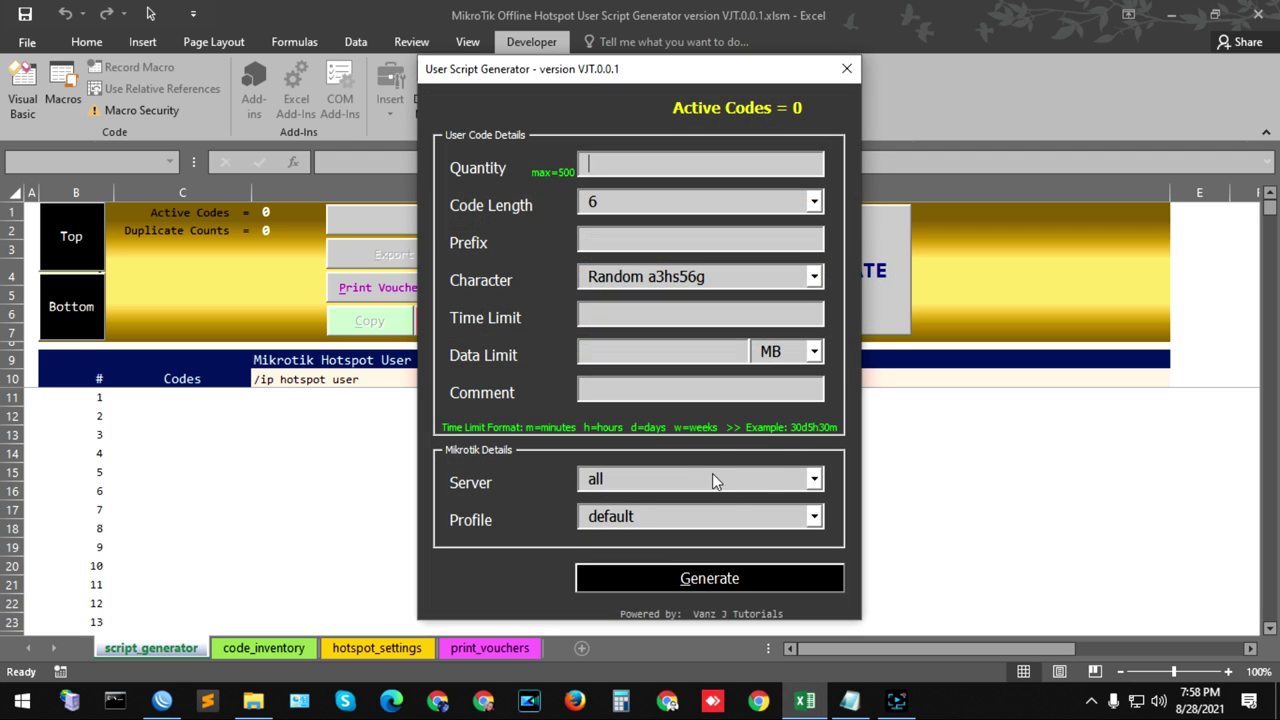
pyautogui.click(712, 479)
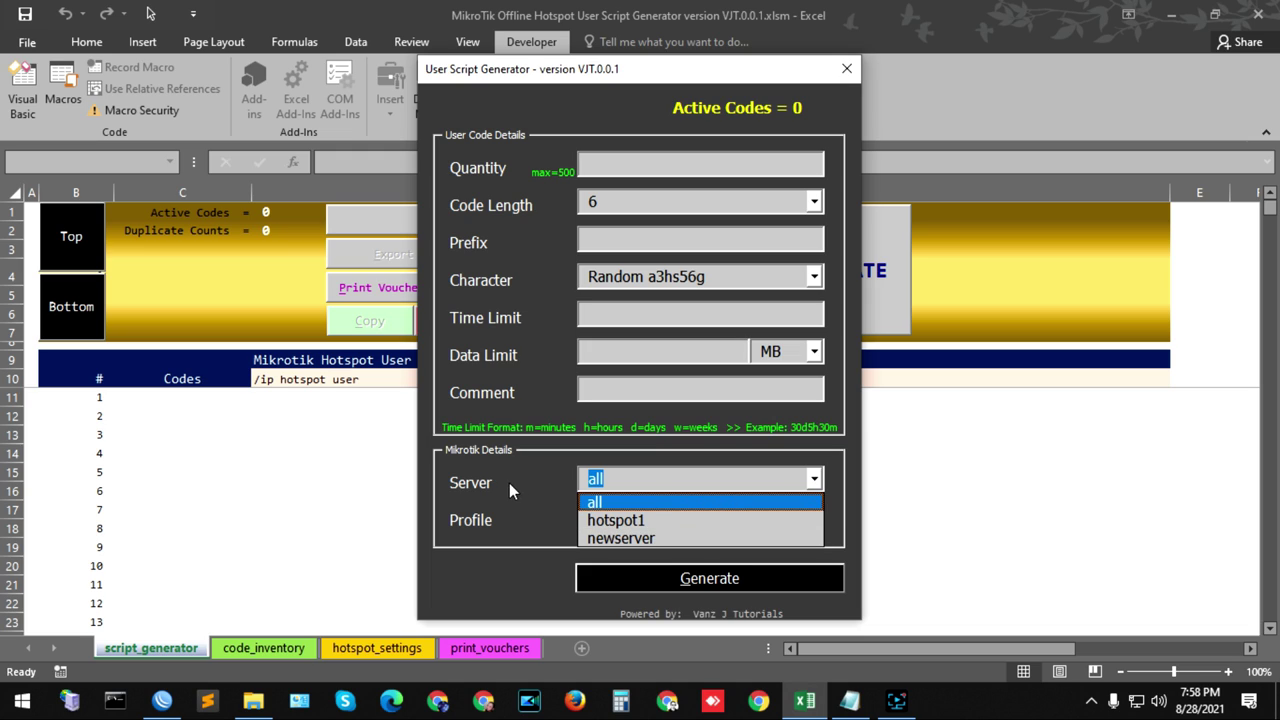
pyautogui.click(847, 68)
pyautogui.click(847, 68)
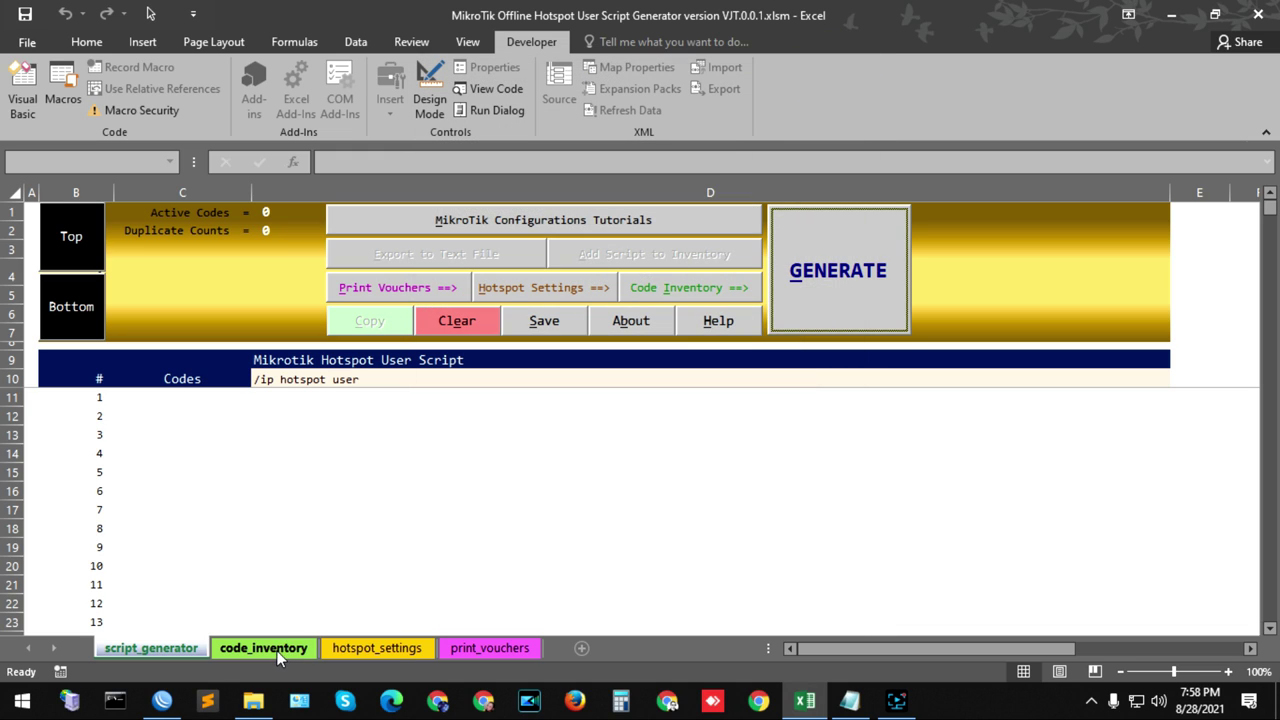
# - Select Php05 in C2 and view the router's hotspot user profiles in WinBox
pyautogui.click(390, 652)
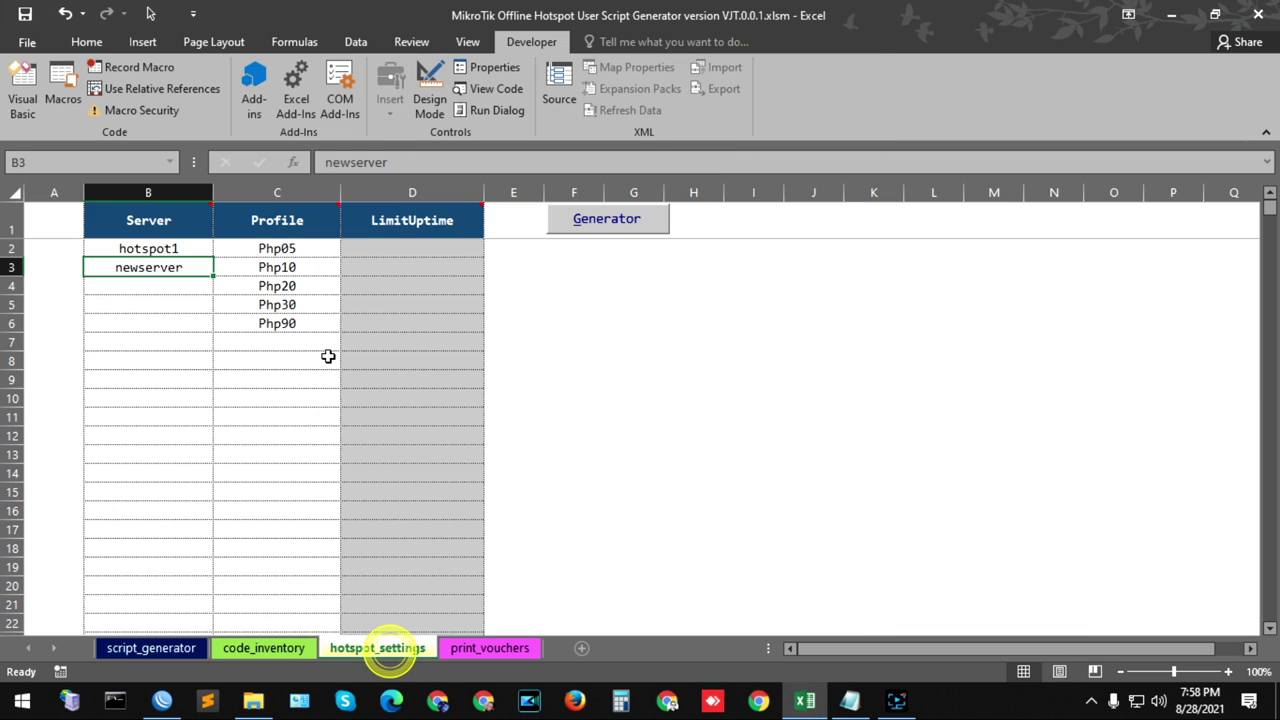
pyautogui.click(276, 255)
pyautogui.click(279, 252)
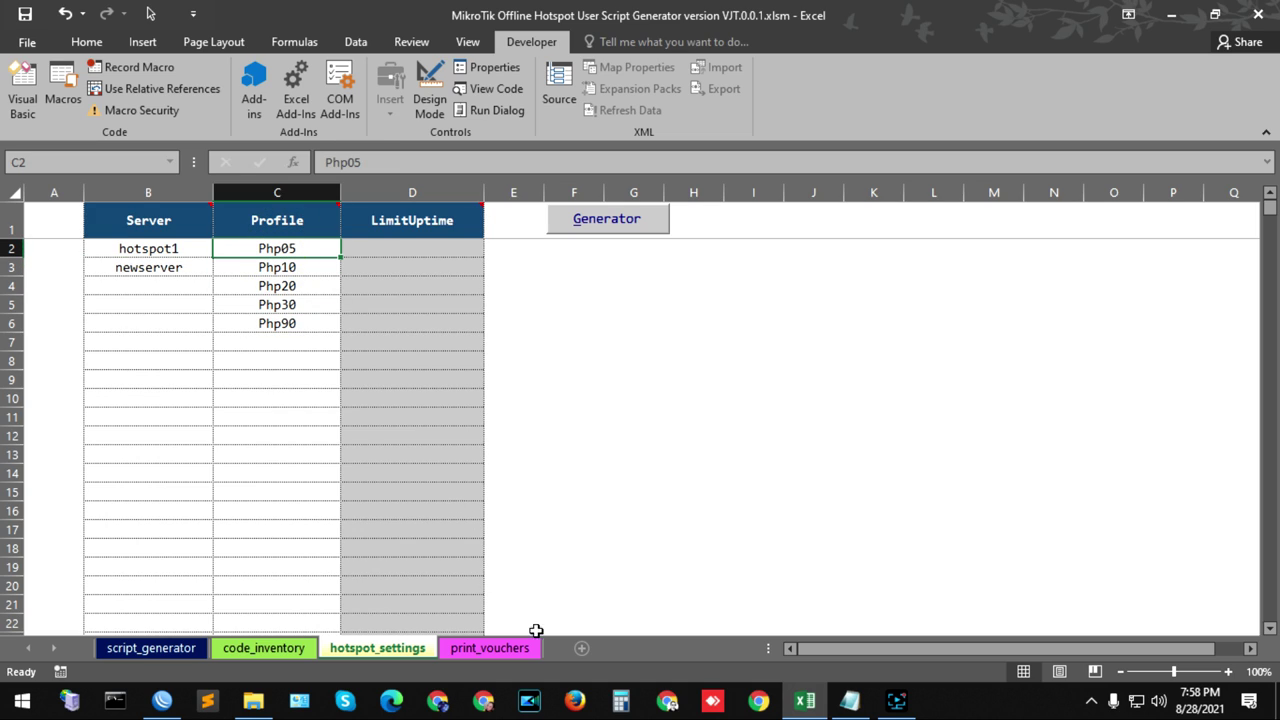
pyautogui.click(162, 700)
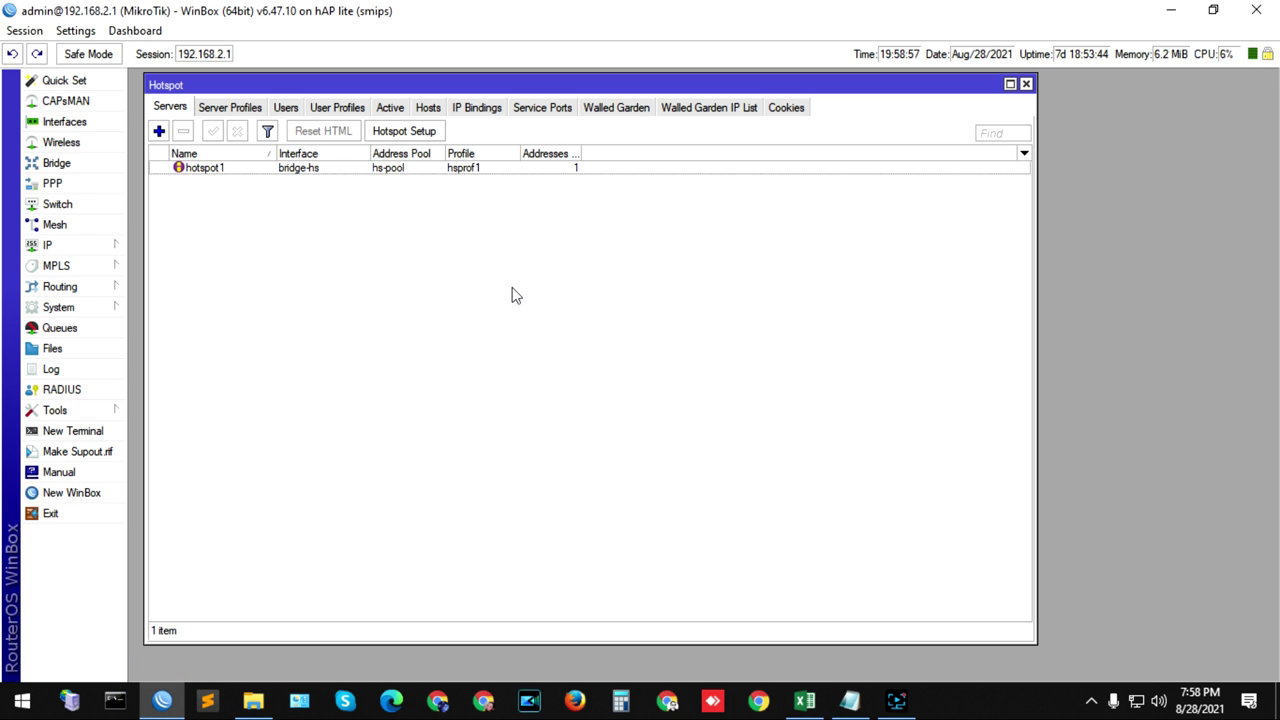
pyautogui.click(334, 110)
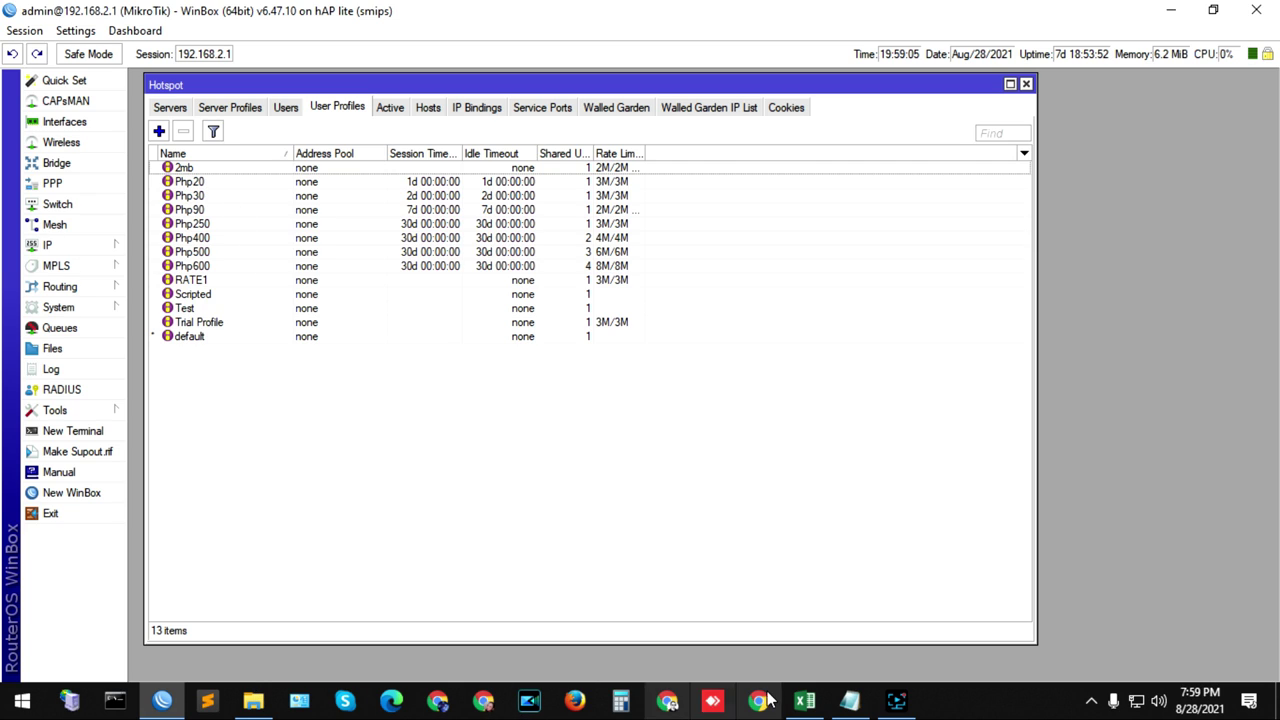
pyautogui.click(807, 702)
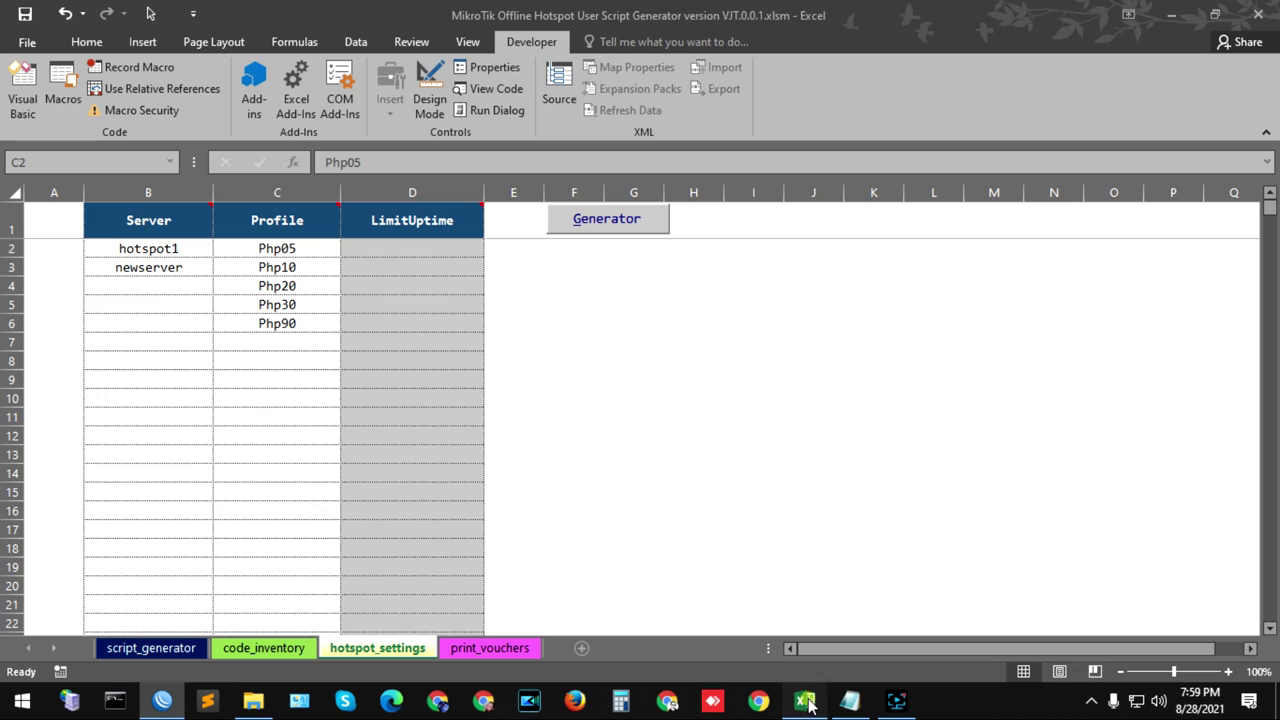
# - Select profiles Php05 through Php90 in C2:C6 and compare them with WinBox's profile list
pyautogui.click(297, 288)
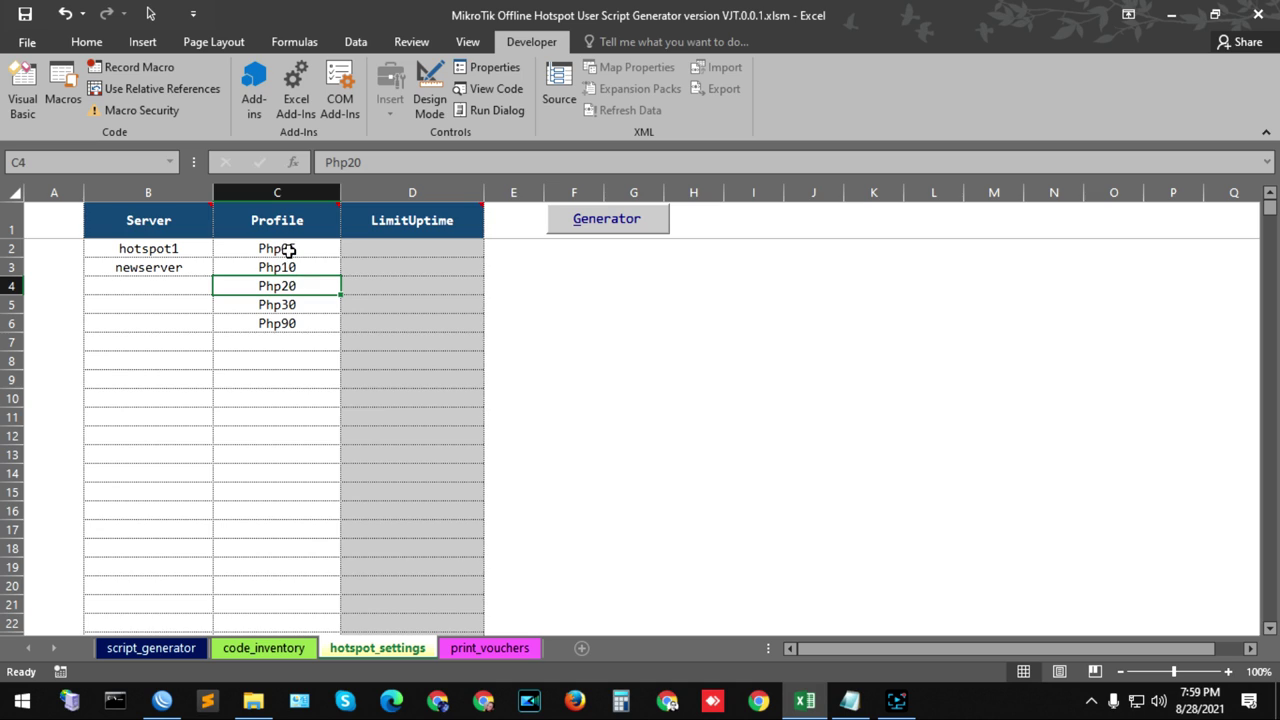
pyautogui.click(290, 249)
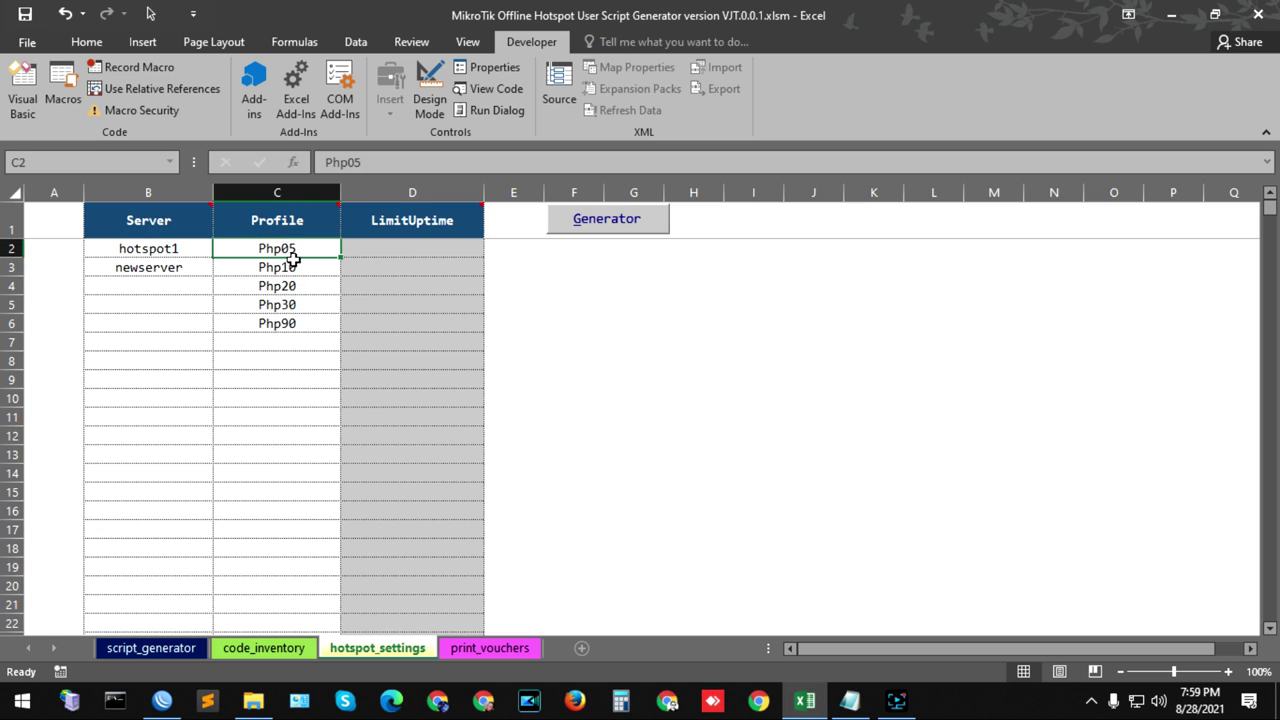
pyautogui.moveTo(270, 249); pyautogui.dragTo(267, 325)
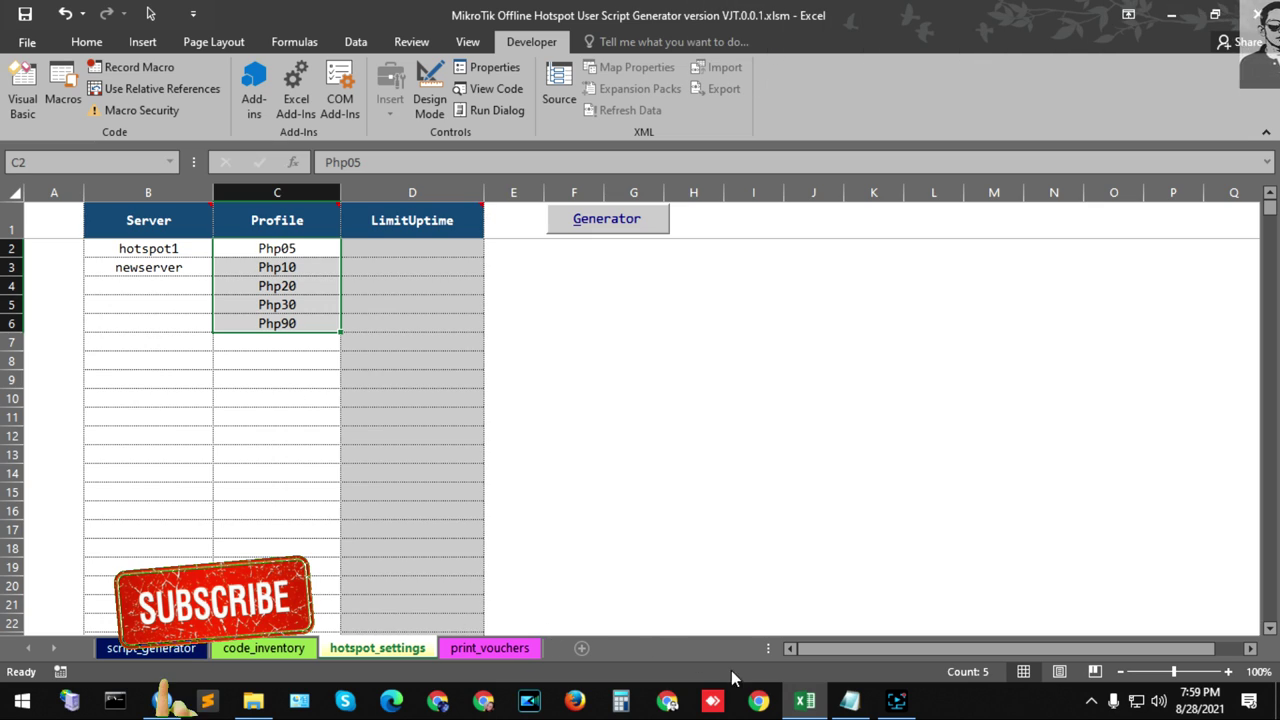
pyautogui.click(860, 703)
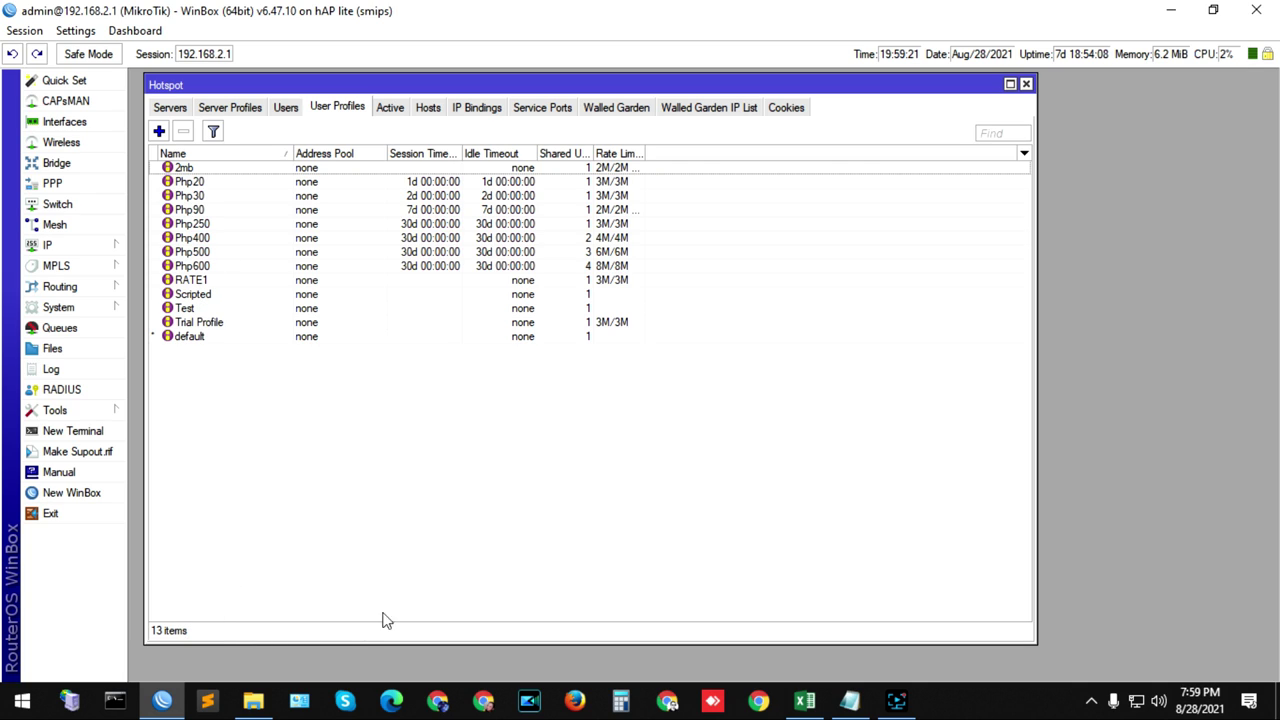
pyautogui.click(805, 700)
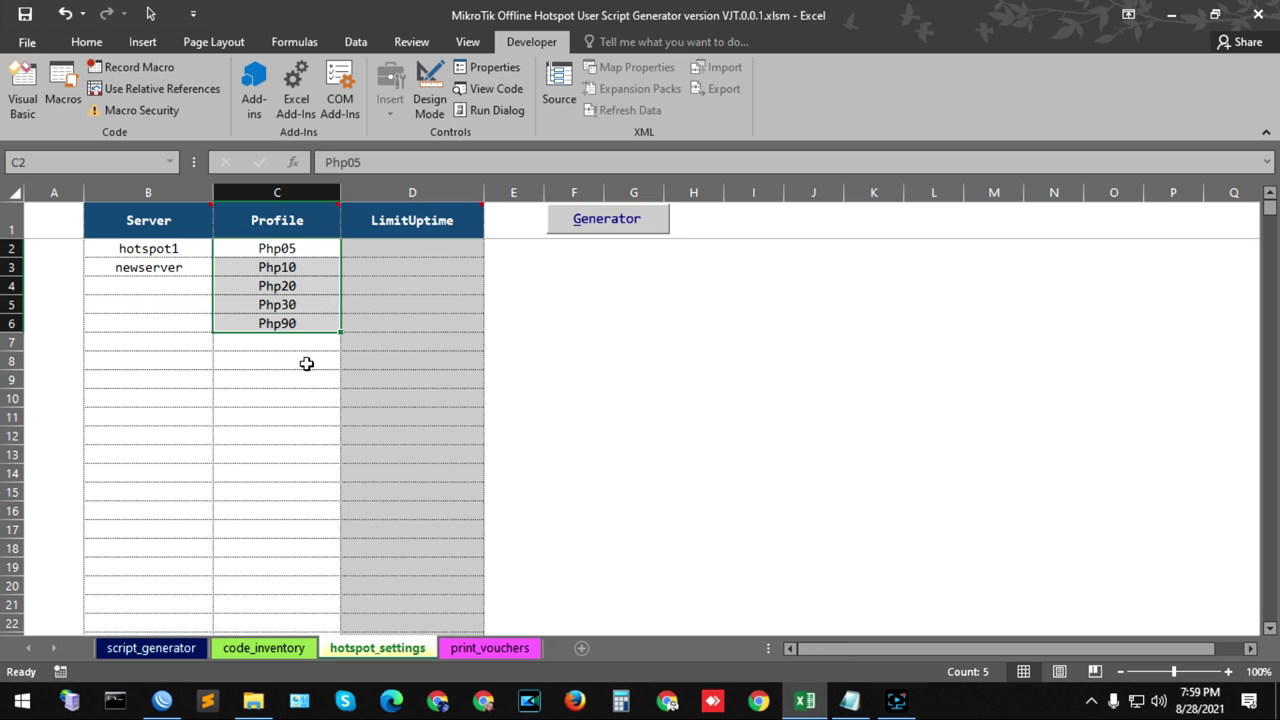
# - Open the generator form to view its current Profile choices, then close it
pyautogui.click(168, 648)
pyautogui.click(789, 247)
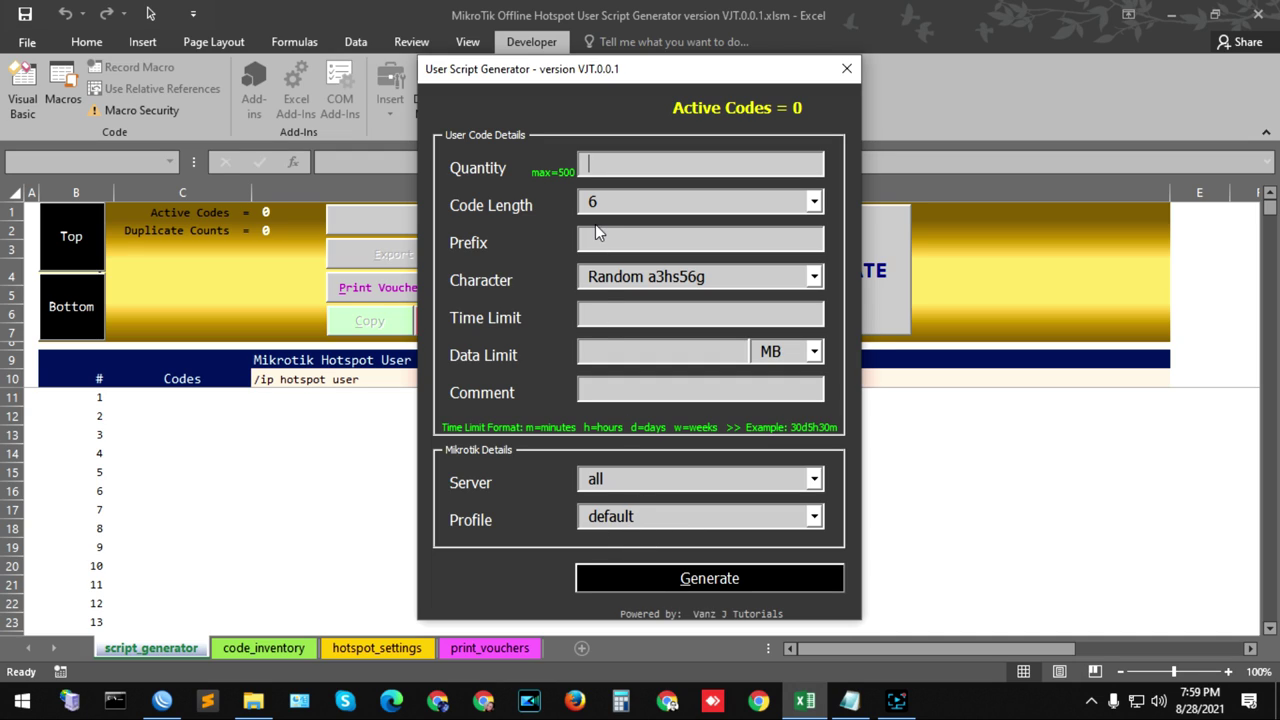
pyautogui.click(631, 521)
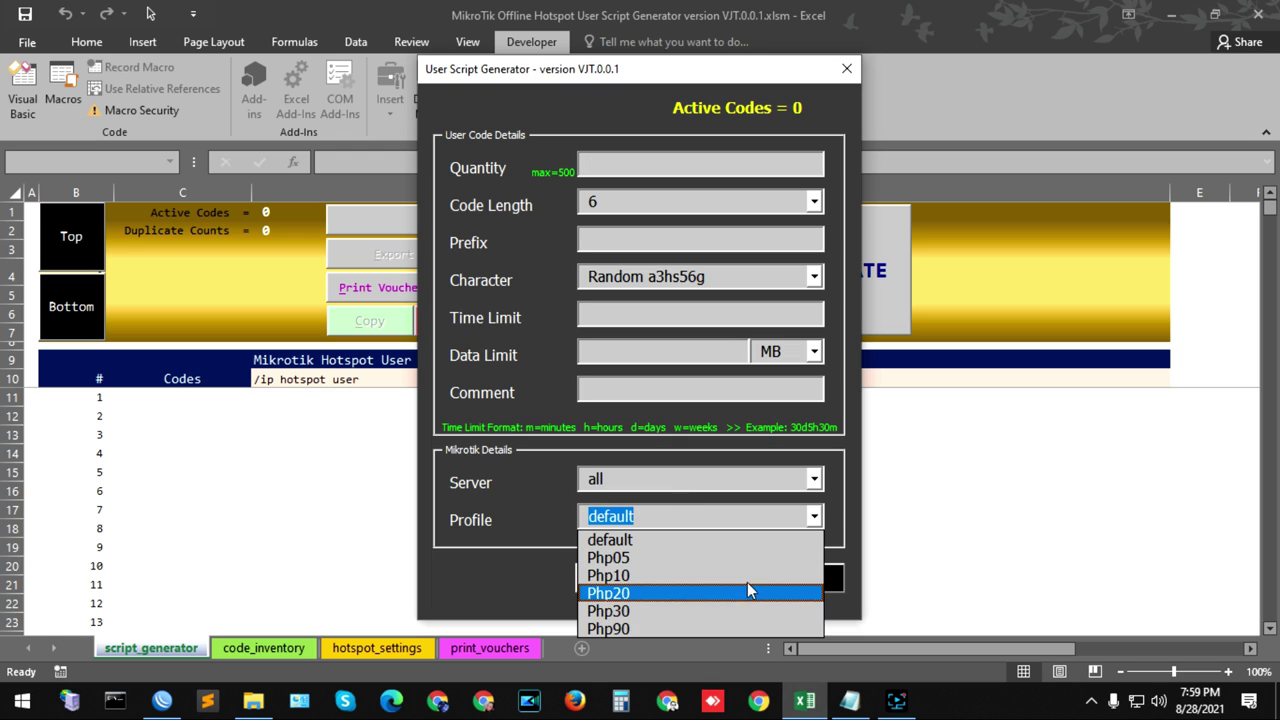
pyautogui.click(846, 69)
# - Enter NewProfile in cell C7 below Php90 on hotspot_settings
pyautogui.click(390, 648)
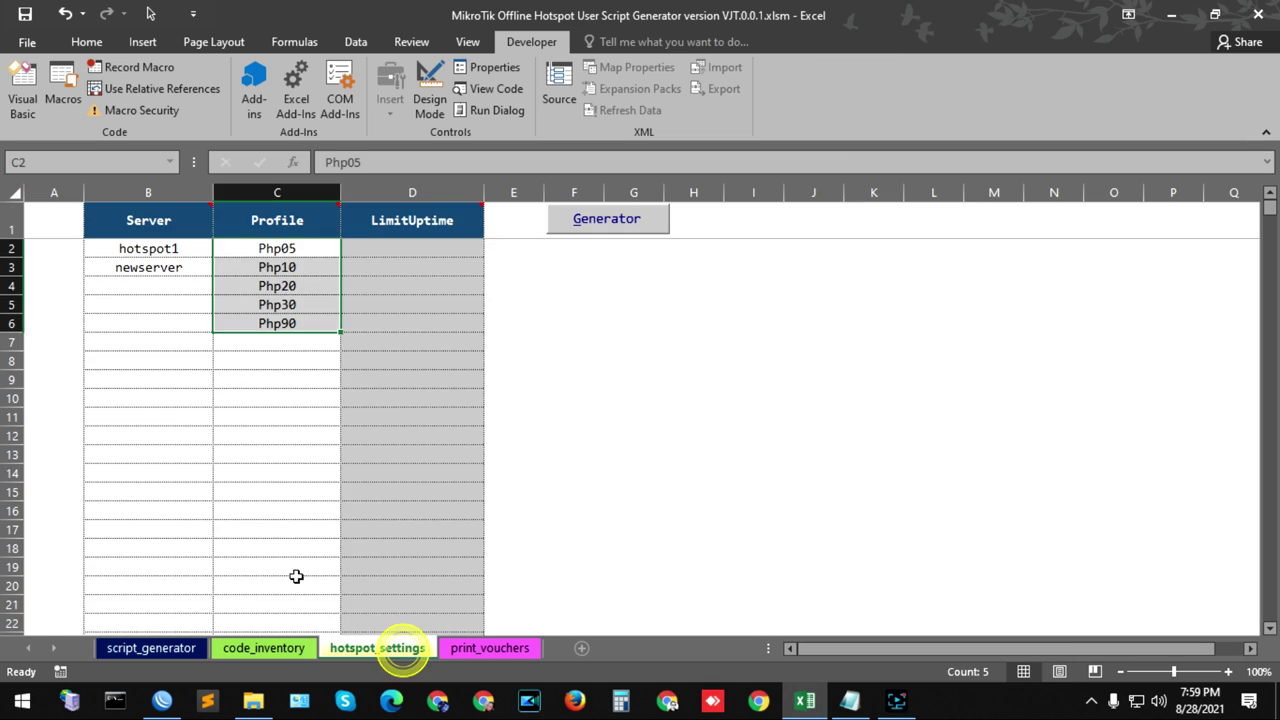
pyautogui.click(261, 350)
pyautogui.write('N')
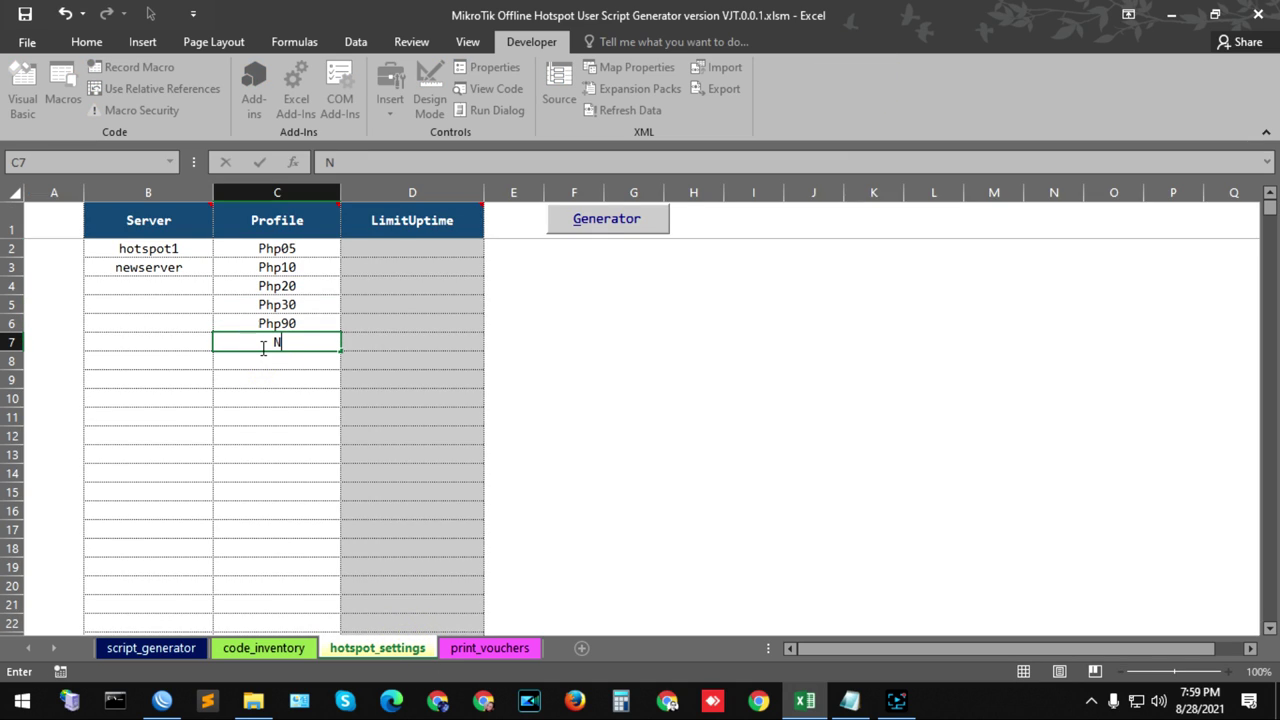
pyautogui.write('ewProfile')
pyautogui.click(481, 391)
pyautogui.click(416, 340)
# - Reopen the generator form, pick NewProfile from the Profile choices, and close it
pyautogui.click(127, 651)
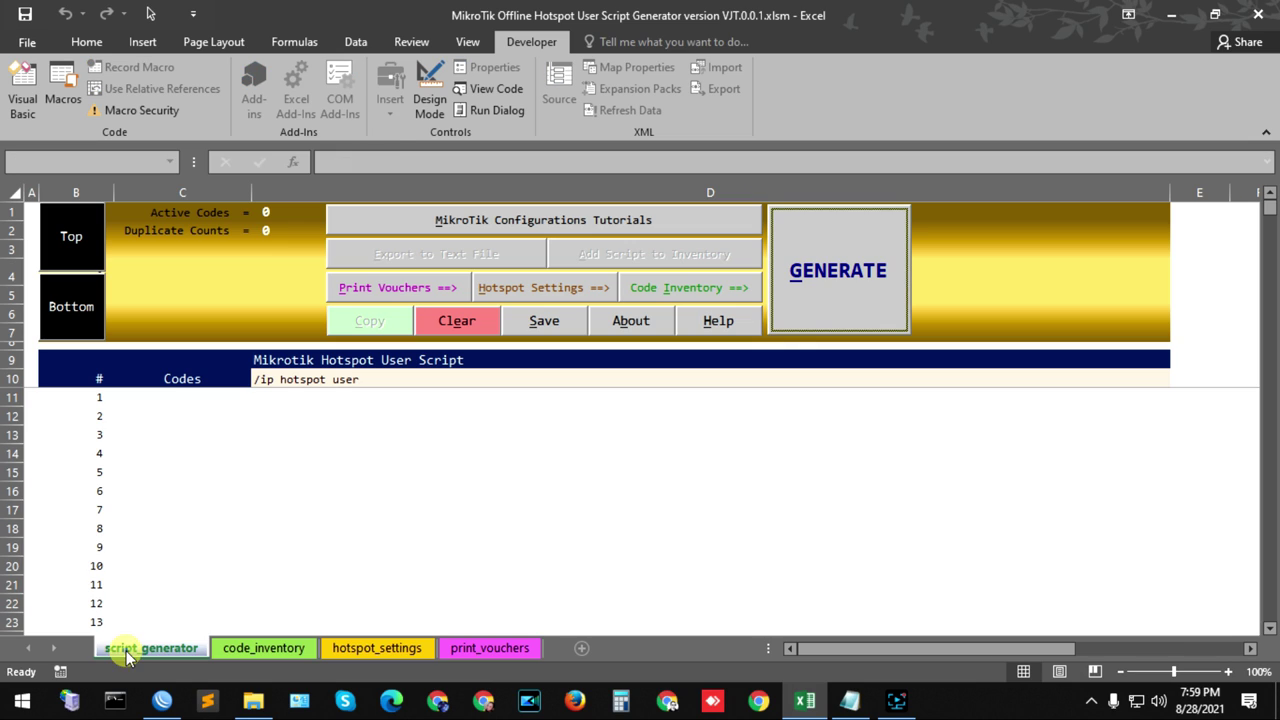
pyautogui.click(874, 270)
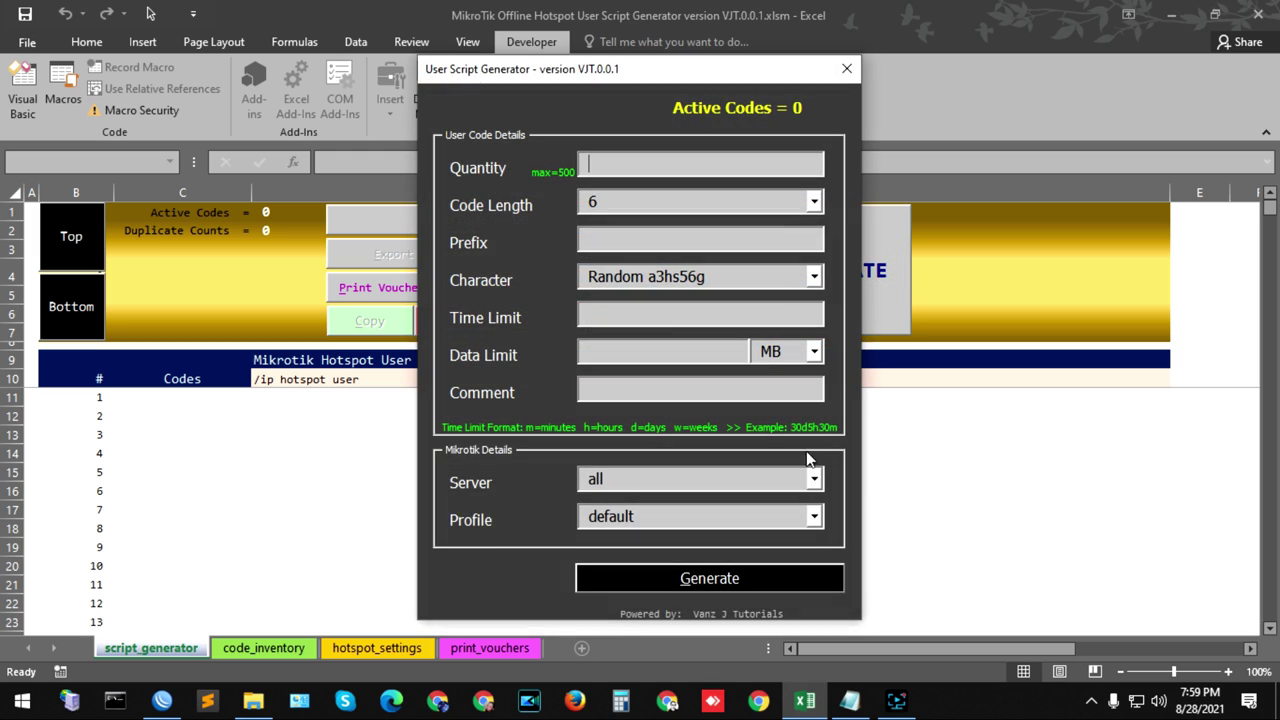
pyautogui.click(655, 513)
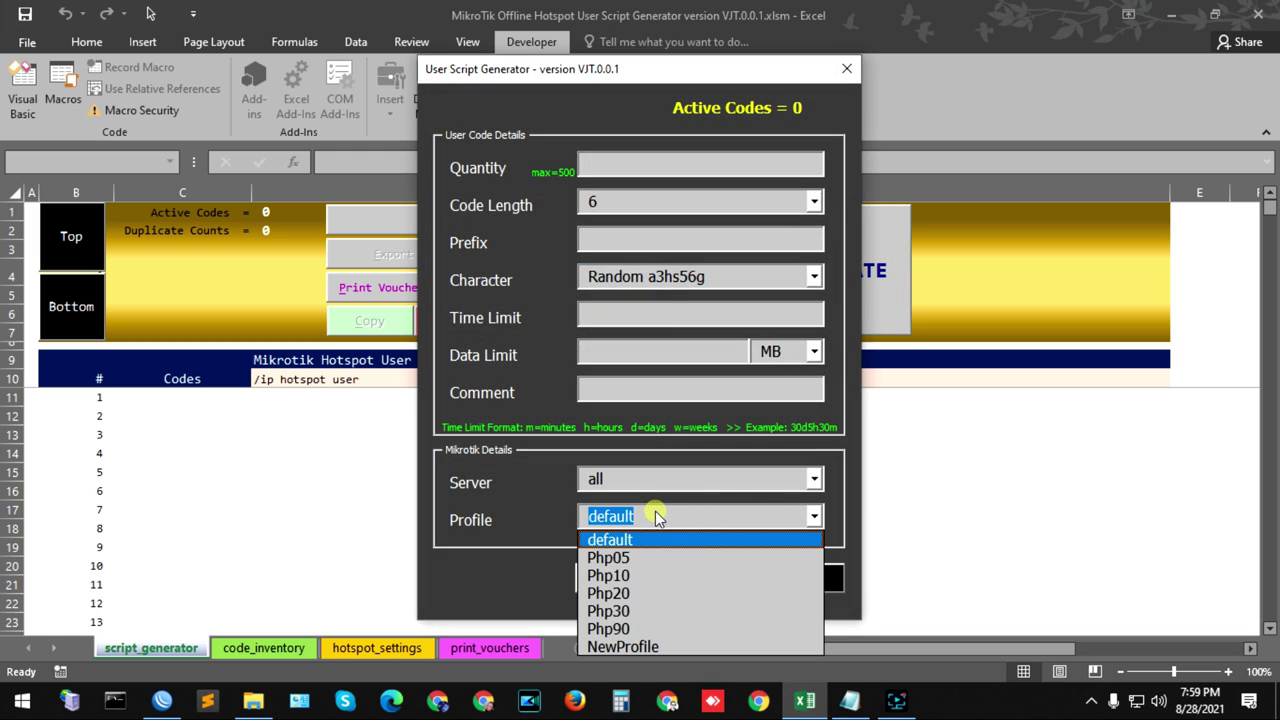
pyautogui.click(652, 650)
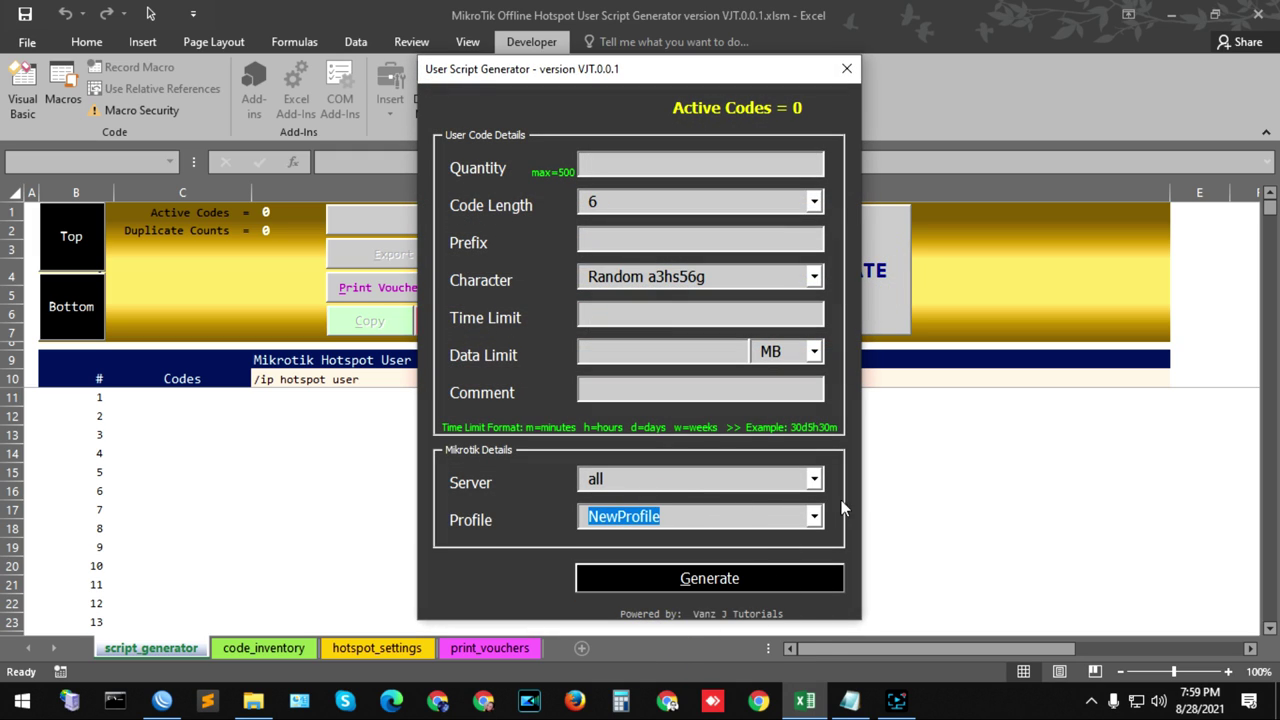
pyautogui.click(846, 68)
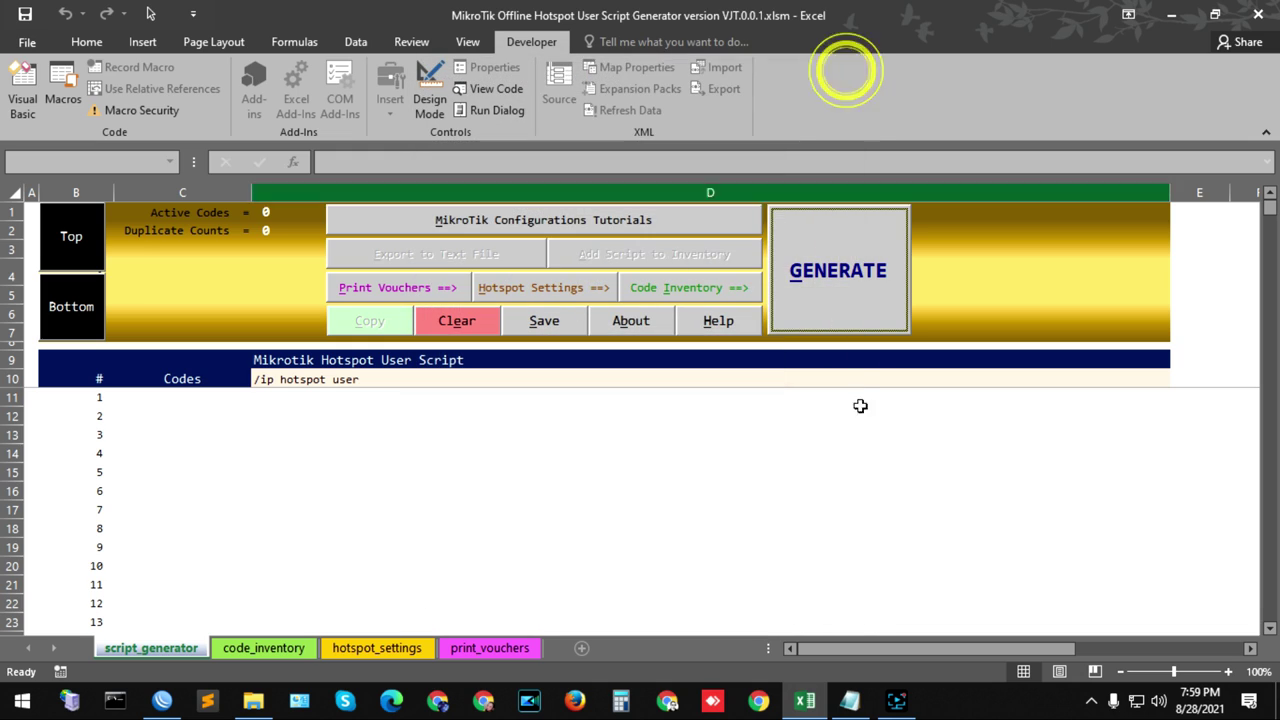
# - Select the server and profile entries on hotspot_settings to review them, then return to script_generator
pyautogui.click(517, 410)
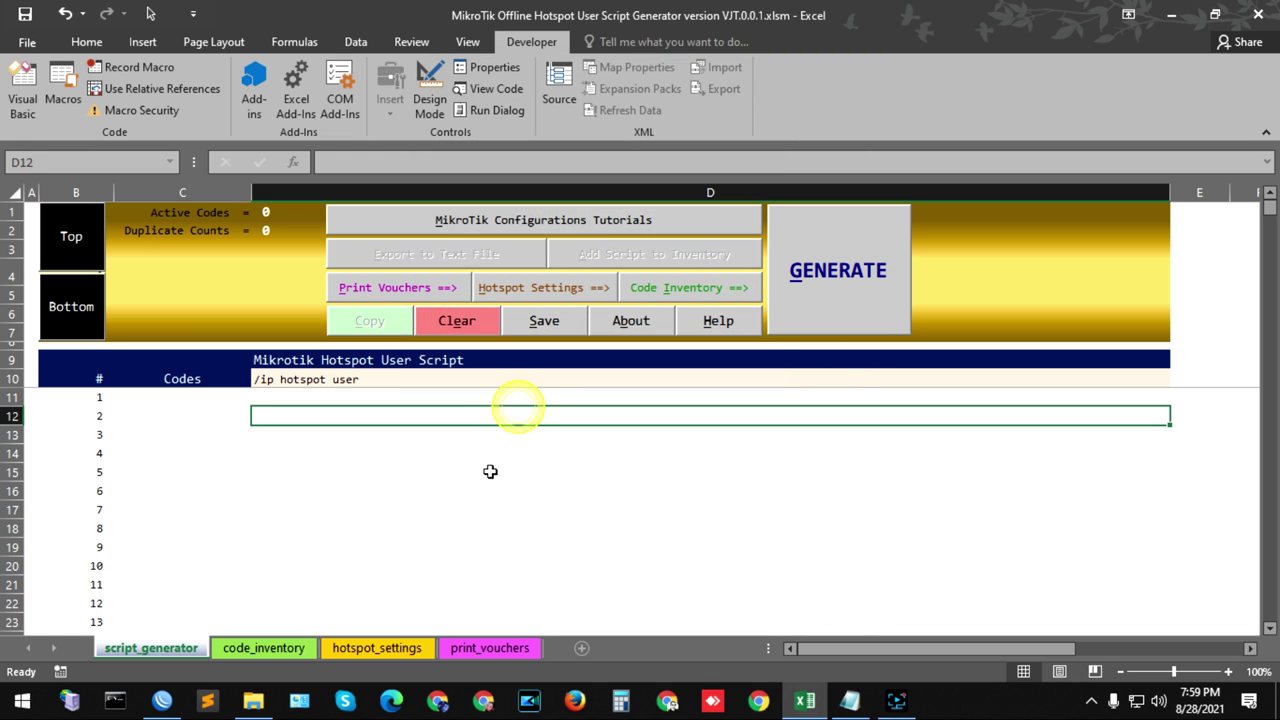
pyautogui.click(381, 652)
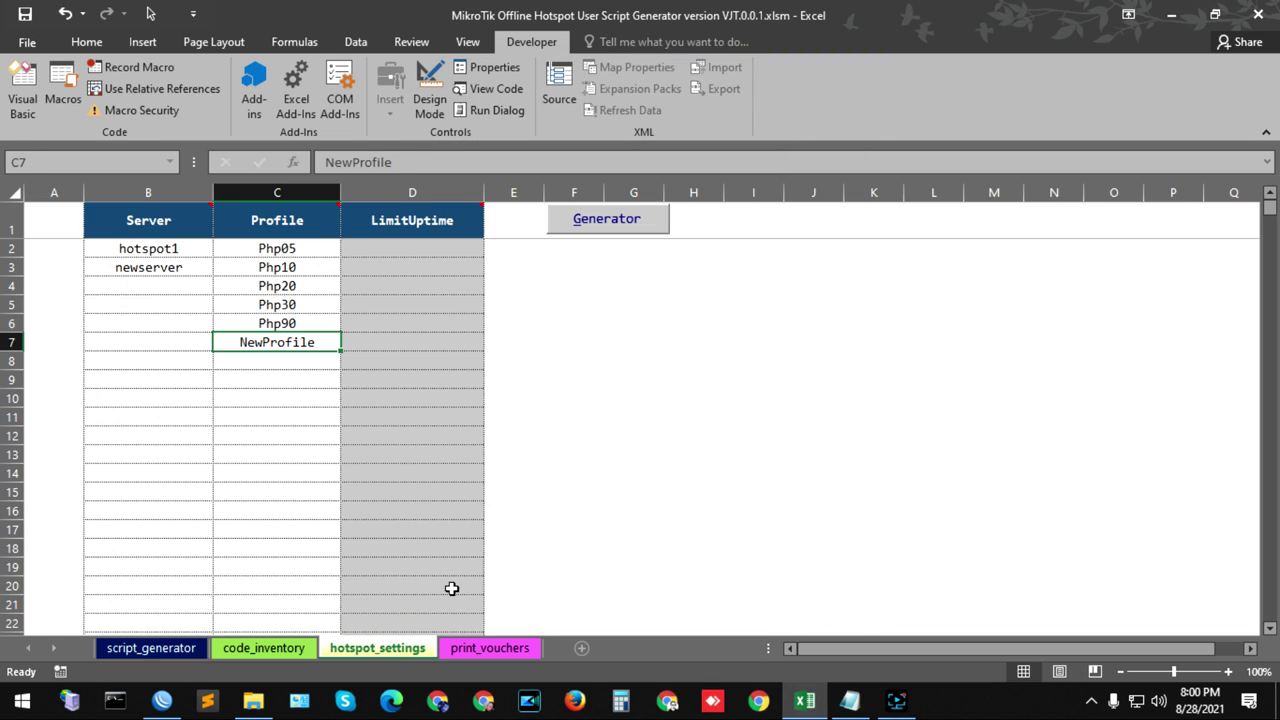
pyautogui.click(220, 395)
pyautogui.moveTo(135, 250)
pyautogui.mouseDown()
pyautogui.moveTo(265, 347)
pyautogui.moveTo(265, 434)
pyautogui.mouseUp()
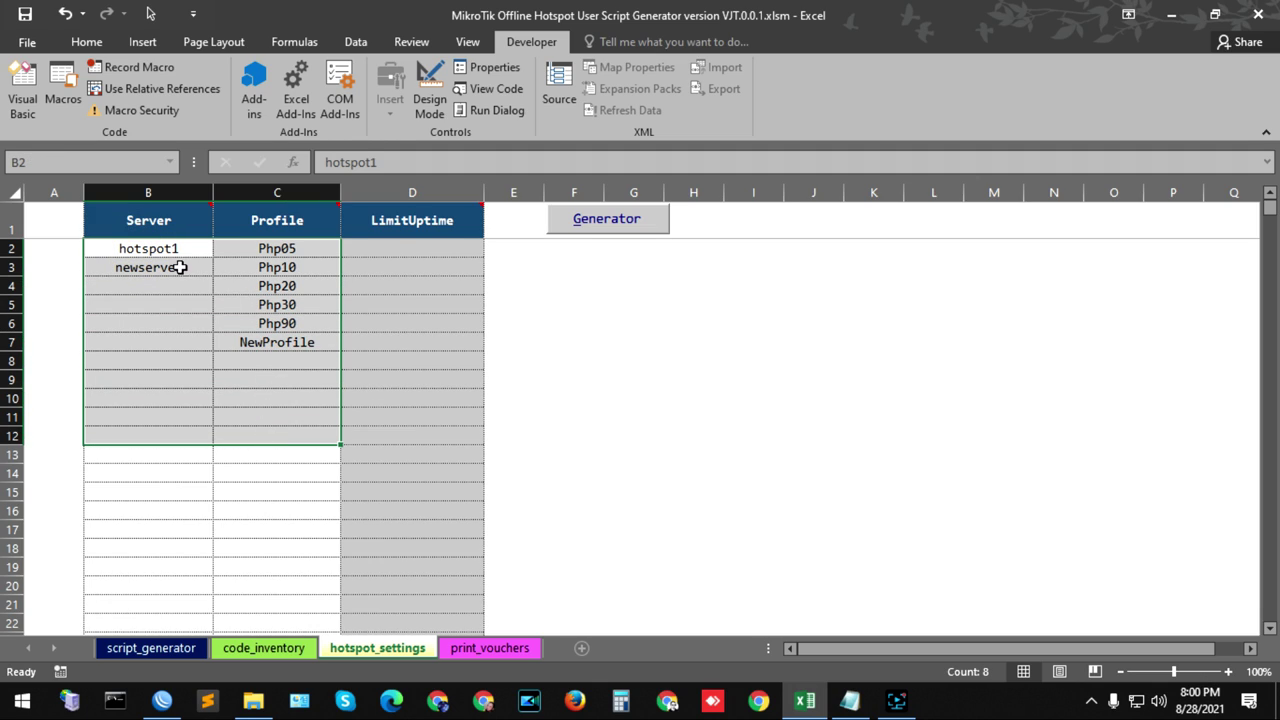
pyautogui.click(153, 285)
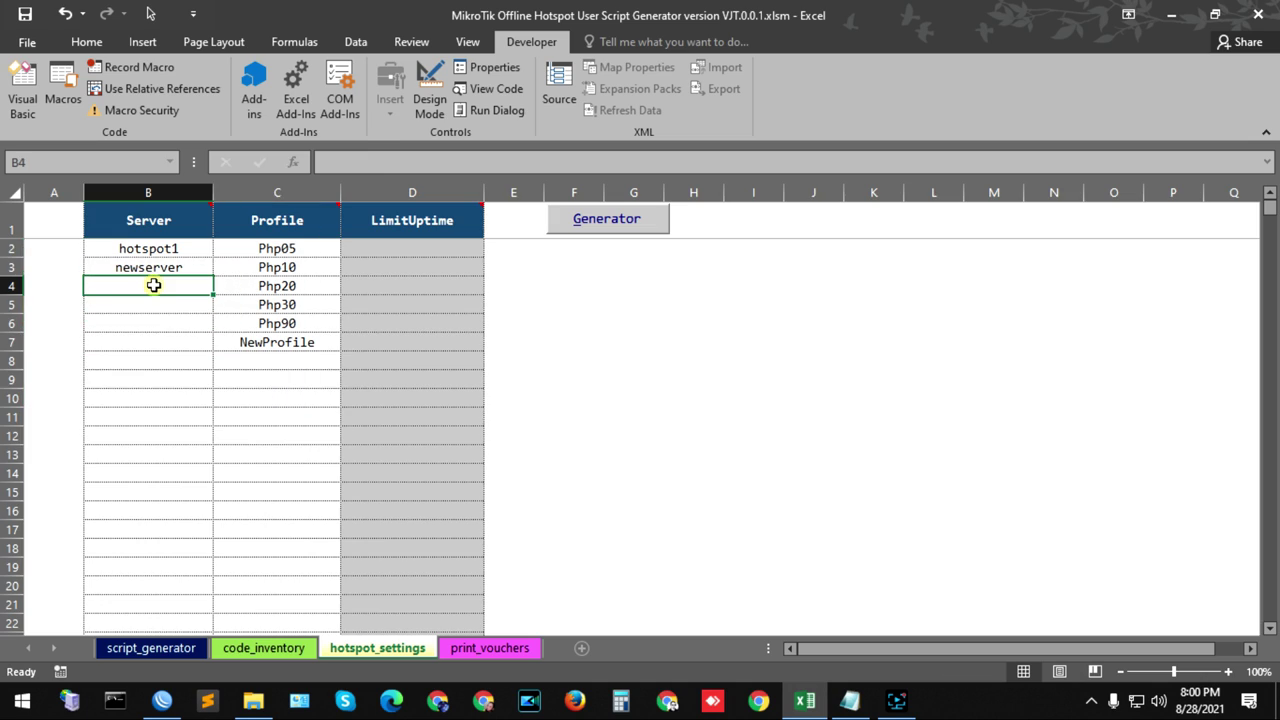
pyautogui.moveTo(129, 252); pyautogui.dragTo(242, 359)
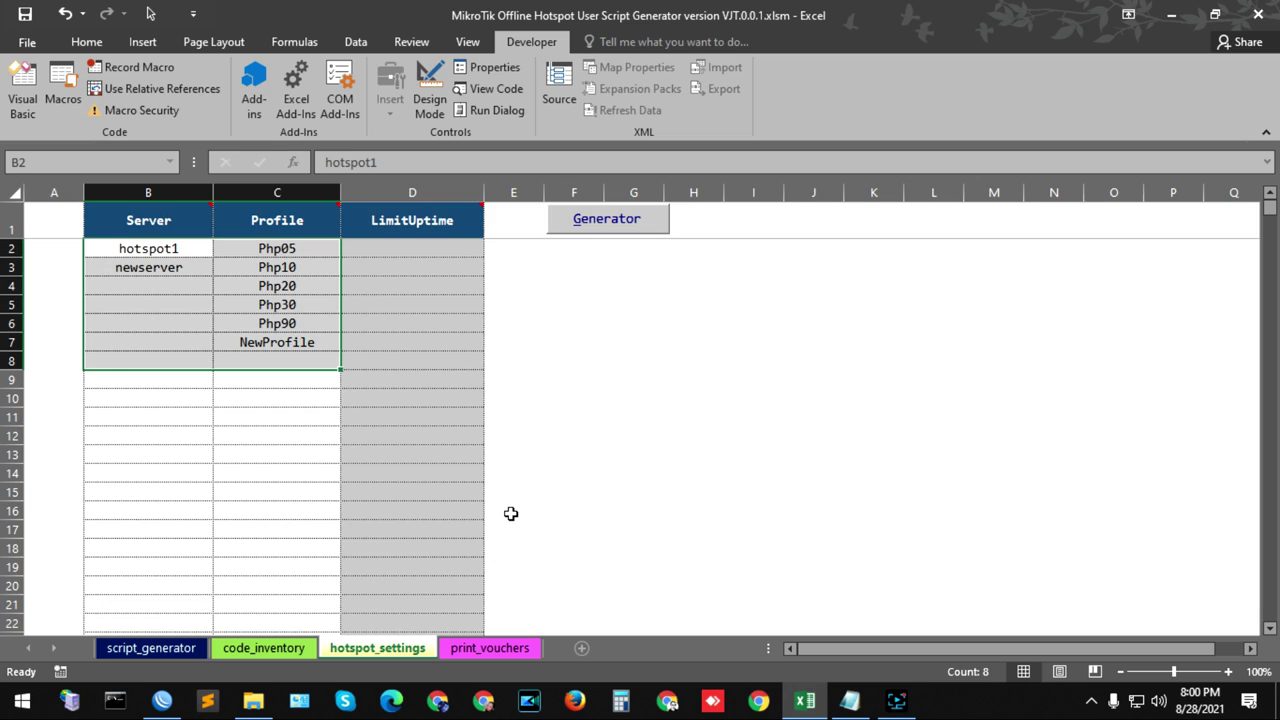
pyautogui.click(262, 417)
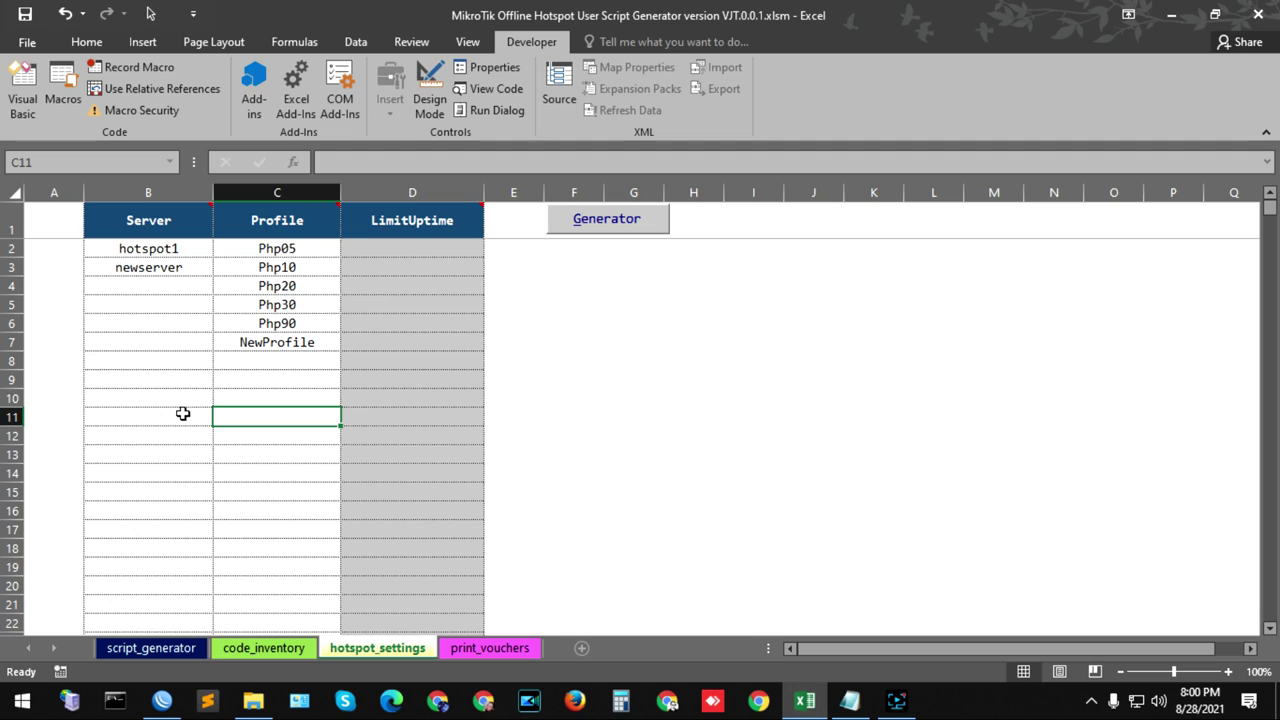
pyautogui.moveTo(155, 255)
pyautogui.mouseDown()
pyautogui.moveTo(296, 382)
pyautogui.moveTo(308, 470)
pyautogui.mouseUp()
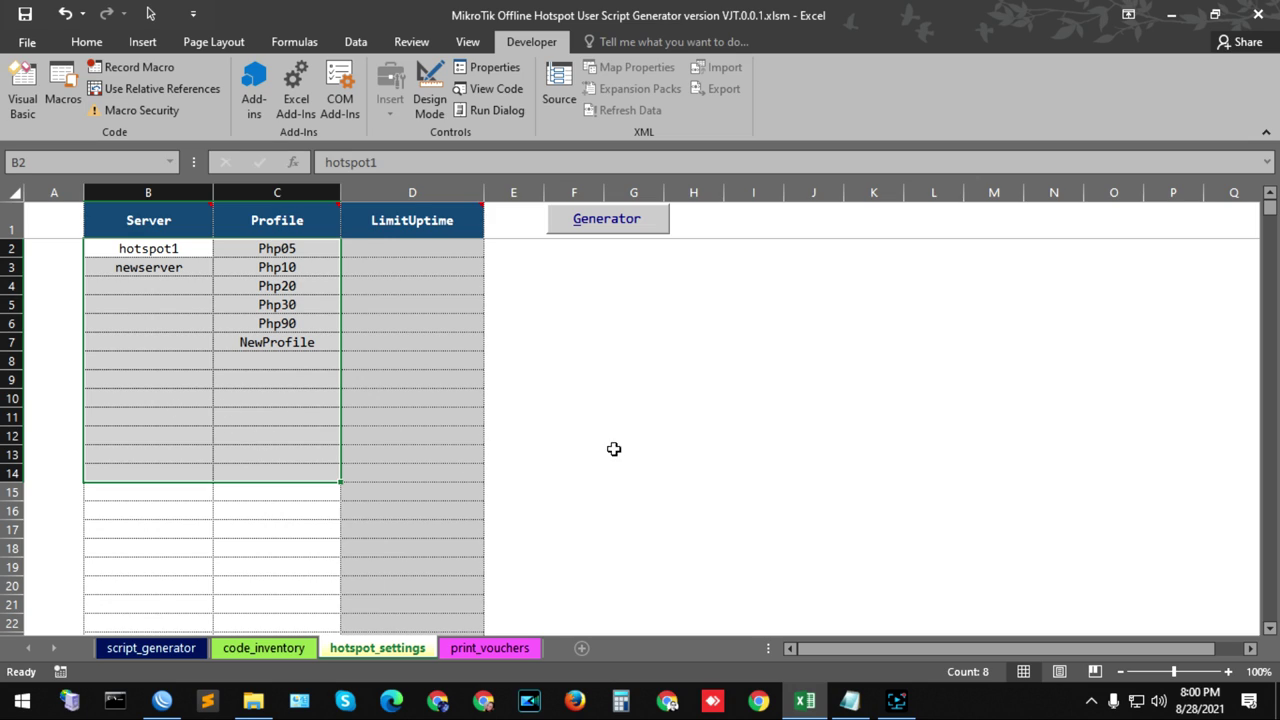
pyautogui.click(272, 430)
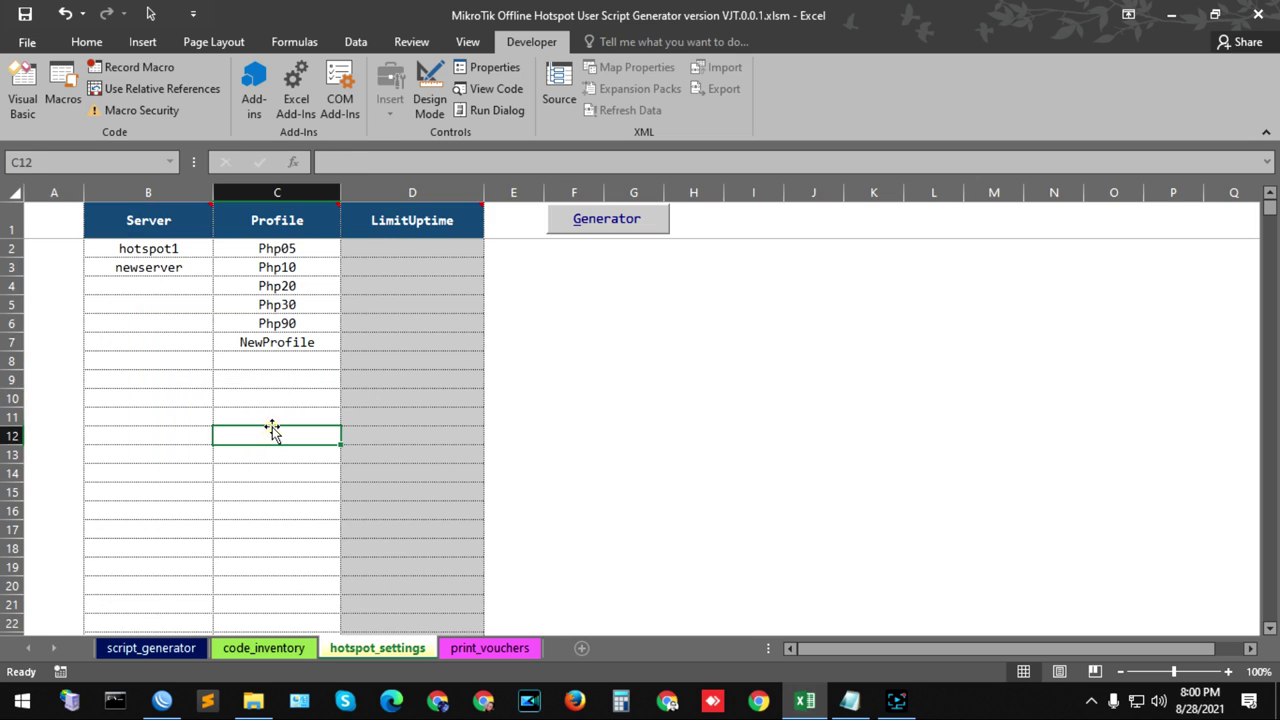
pyautogui.moveTo(130, 249)
pyautogui.mouseDown()
pyautogui.moveTo(316, 410)
pyautogui.moveTo(316, 454)
pyautogui.mouseUp()
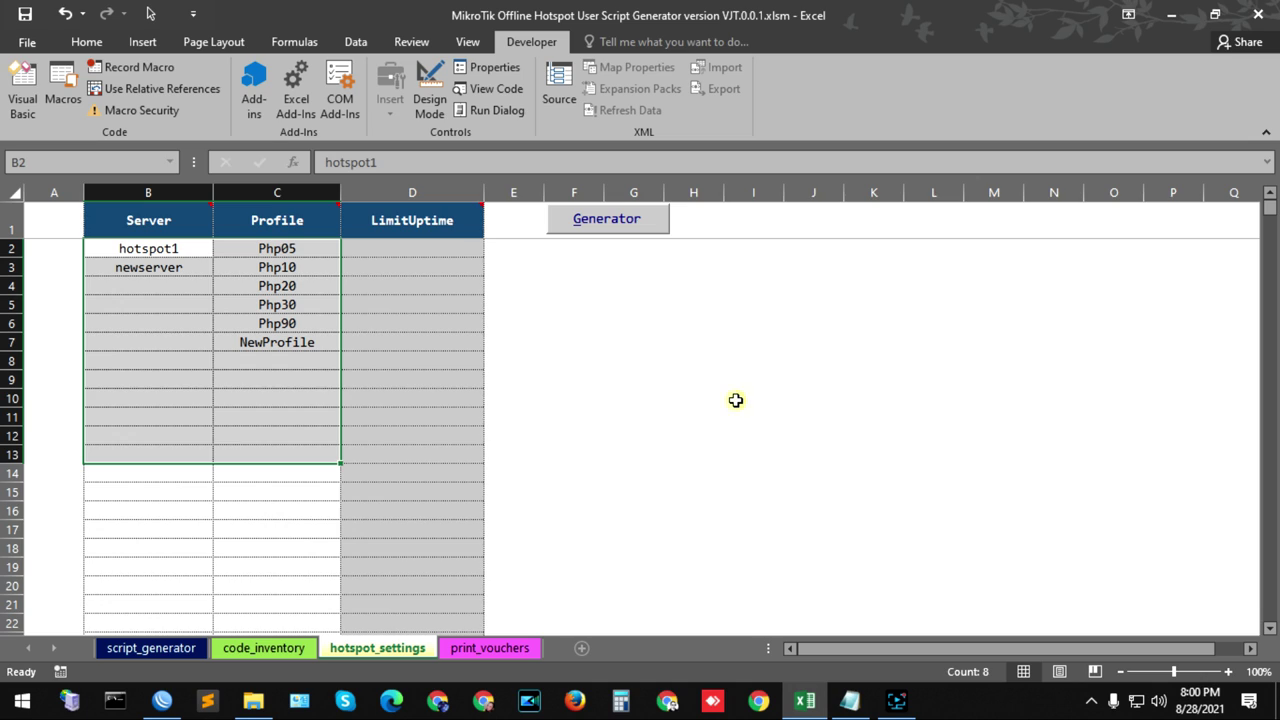
pyautogui.click(325, 512)
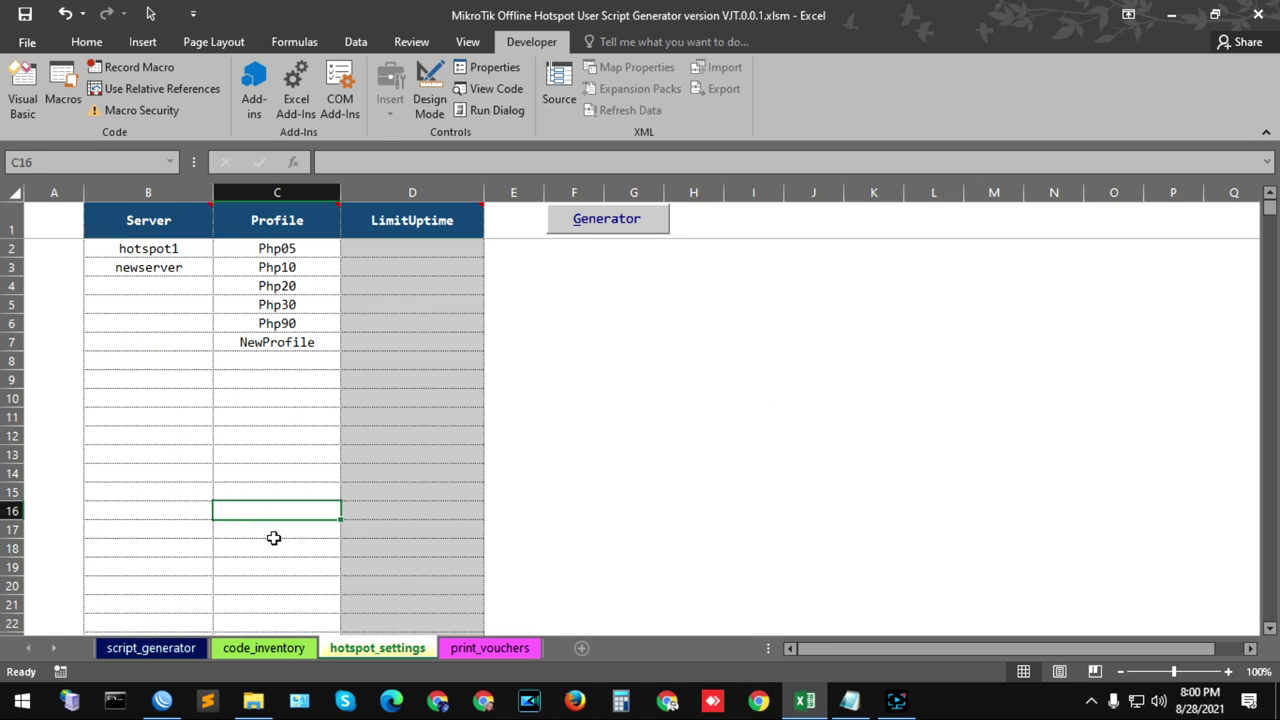
pyautogui.click(137, 649)
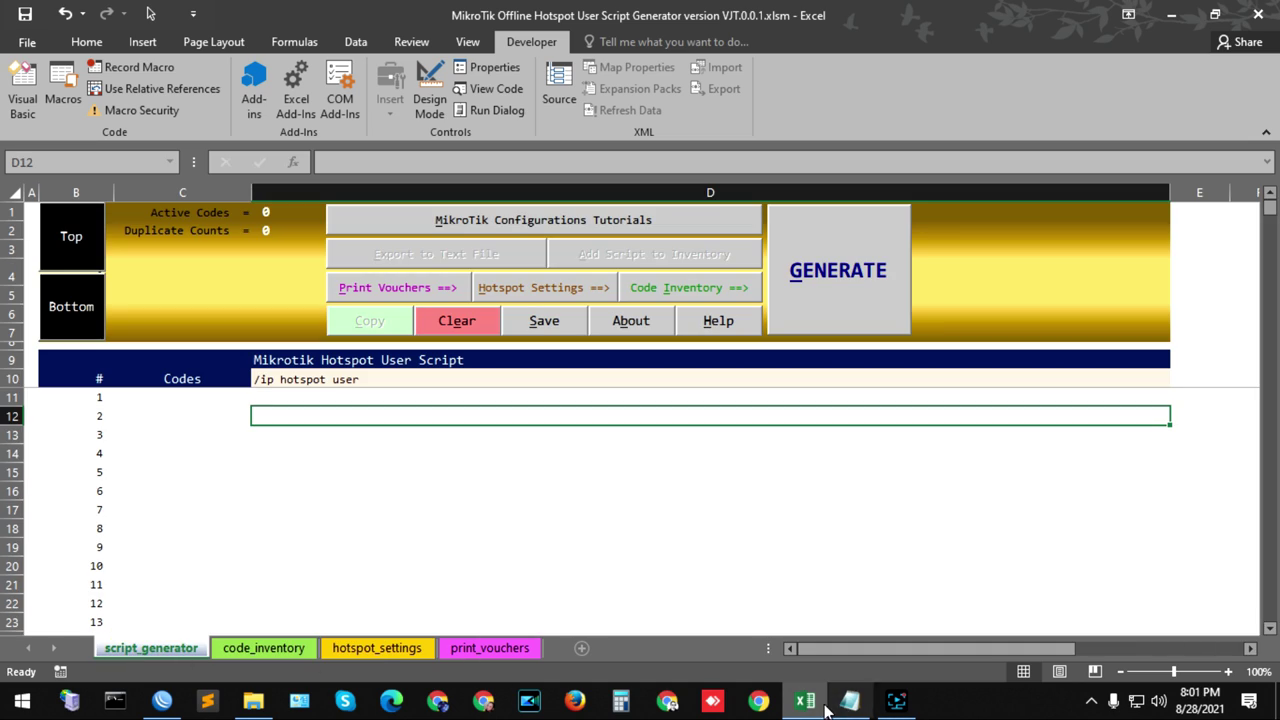
pyautogui.click(850, 700)
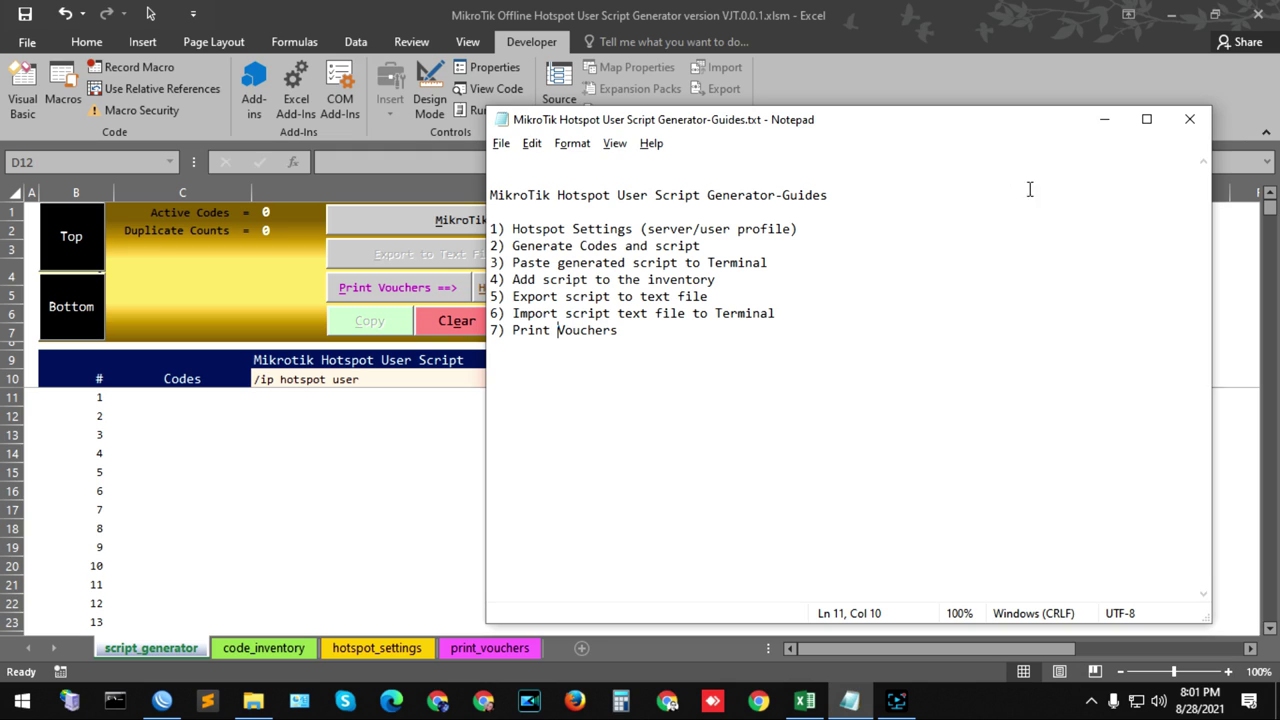
pyautogui.click(1104, 122)
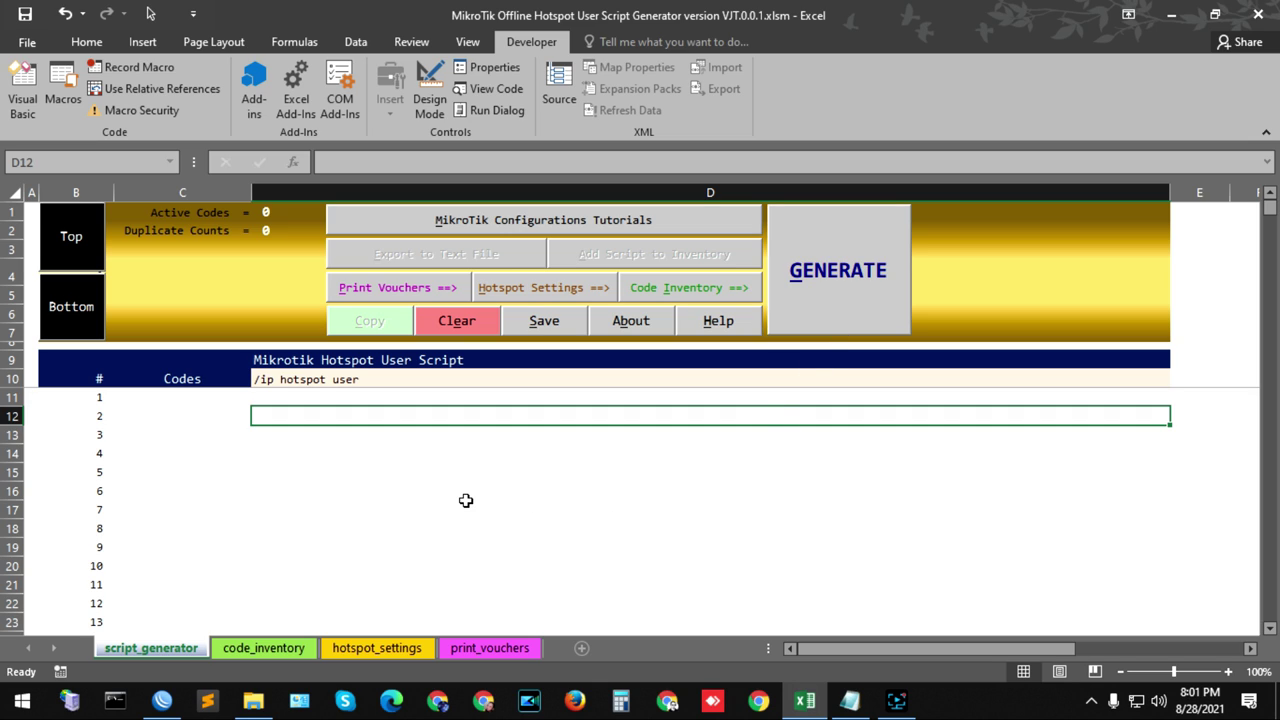
pyautogui.click(464, 505)
pyautogui.click(252, 440)
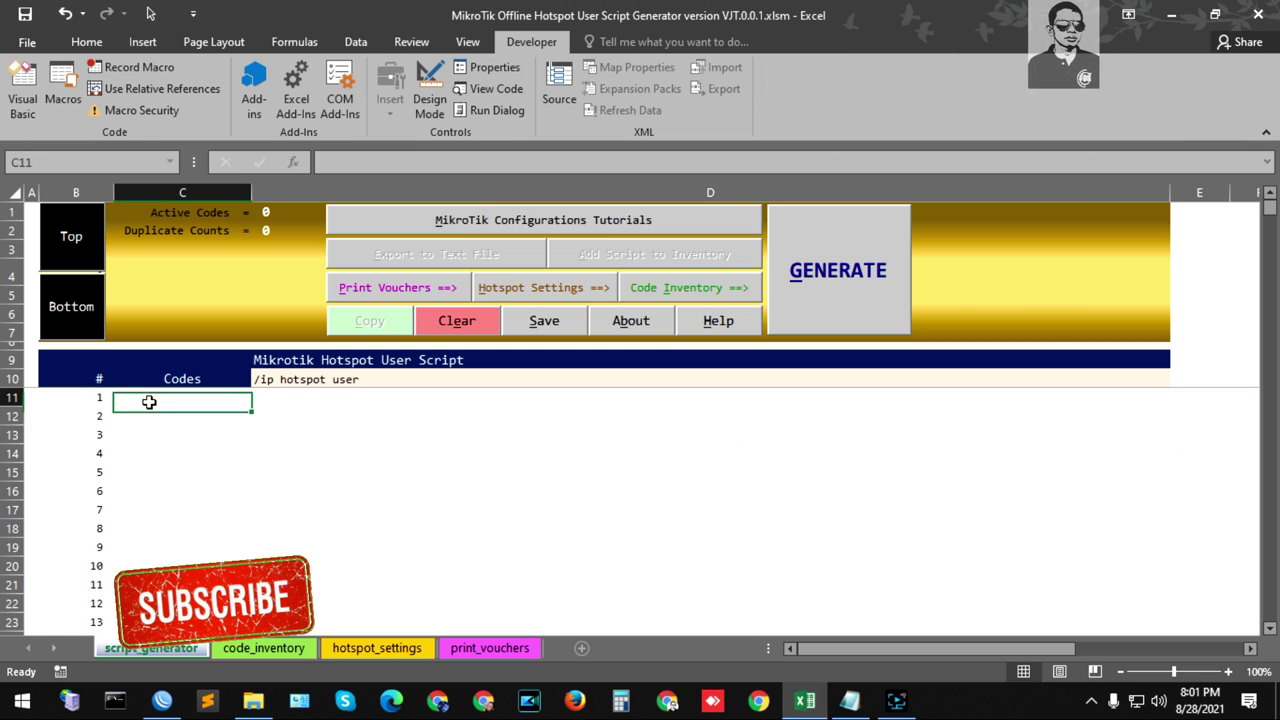
# - Open the User Script Generator form using the GENERATE button on script_generator
pyautogui.click(388, 432)
pyautogui.click(838, 266)
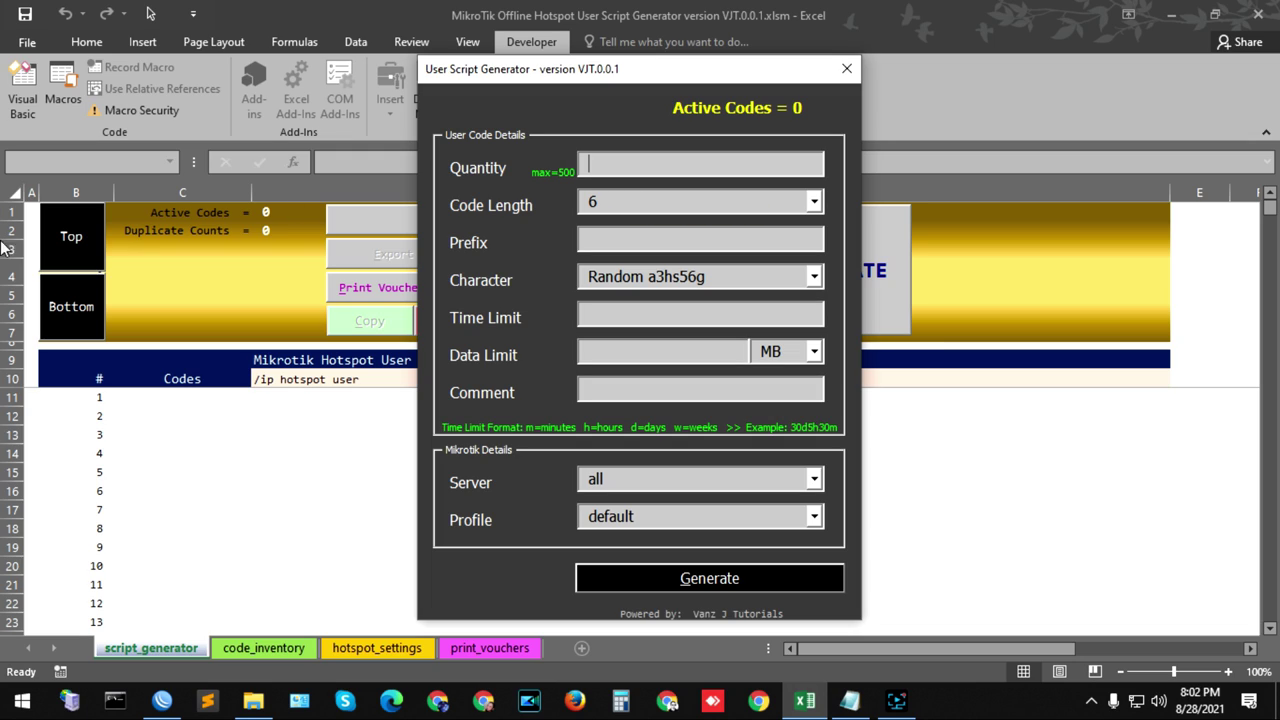
# - Enter quantity 20 and choose code length 7 in the generator form
pyautogui.write('2')
pyautogui.write('0')
pyautogui.click(665, 205)
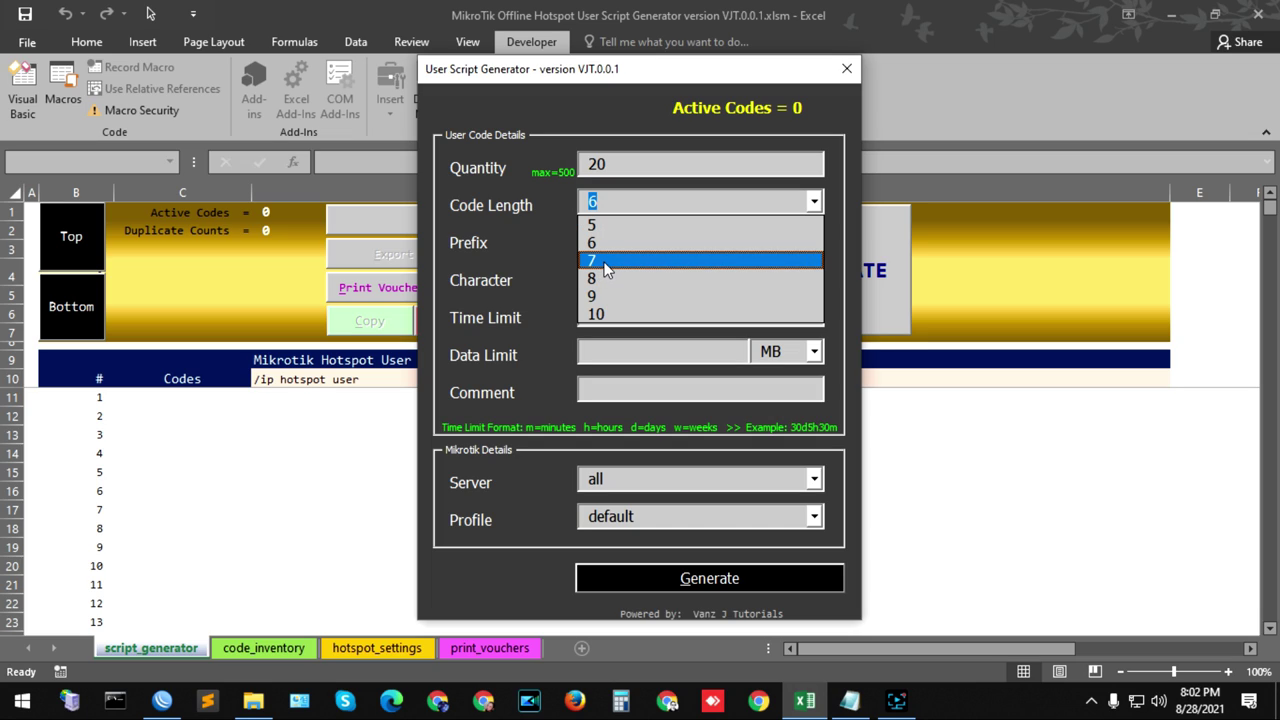
pyautogui.click(607, 262)
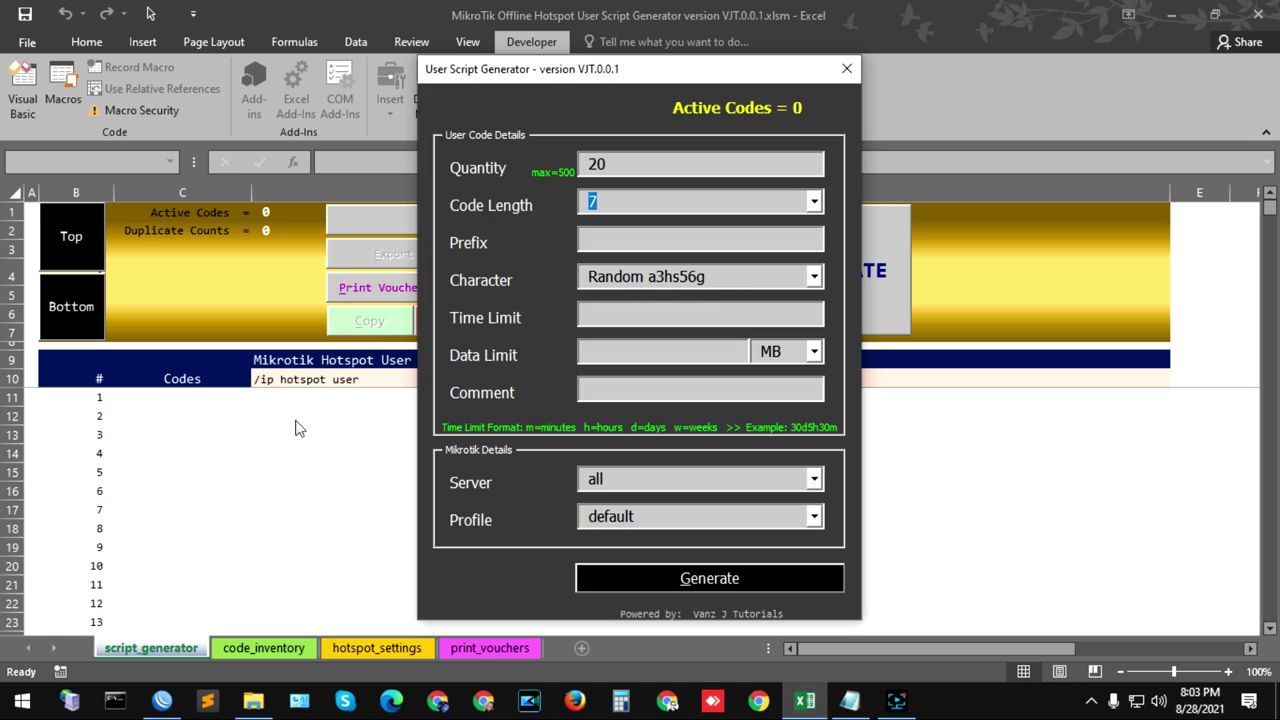
# - Enter prefix v and choose the Random A3hS56g mixed-case character set
pyautogui.click(610, 243)
pyautogui.write('v')
pyautogui.click(664, 286)
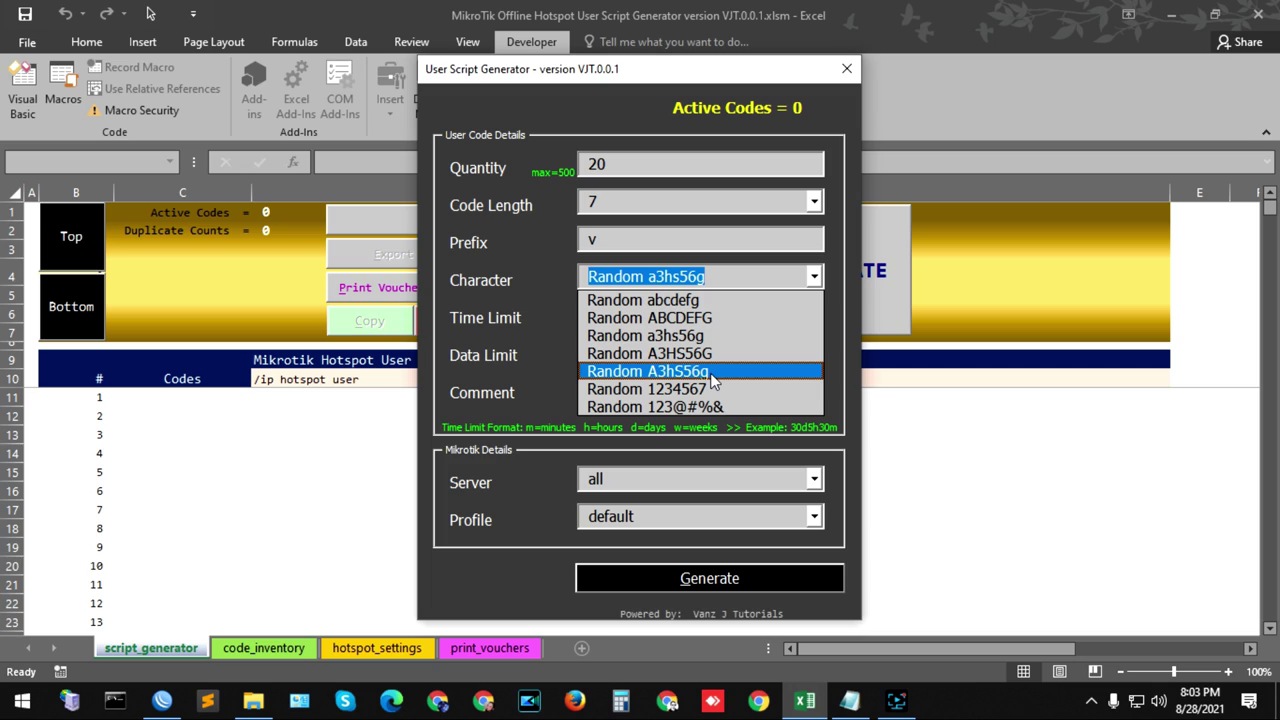
pyautogui.click(672, 376)
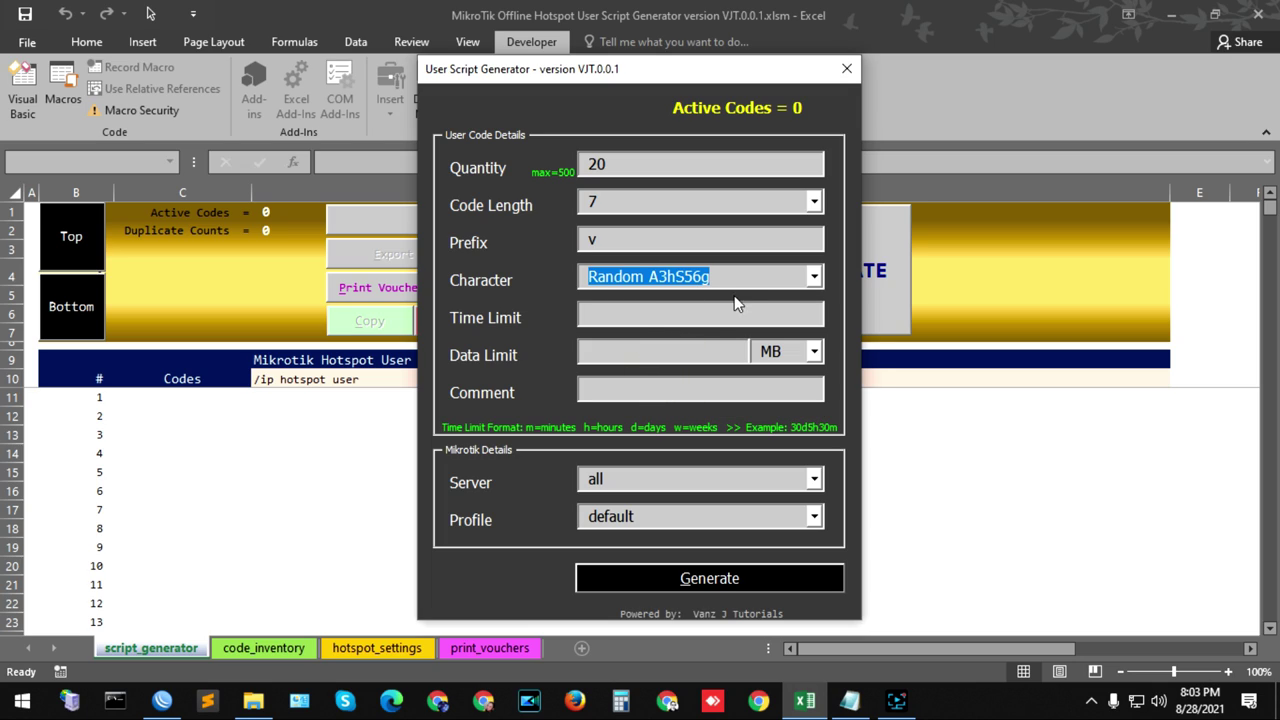
pyautogui.click(684, 279)
pyautogui.click(684, 277)
pyautogui.click(616, 316)
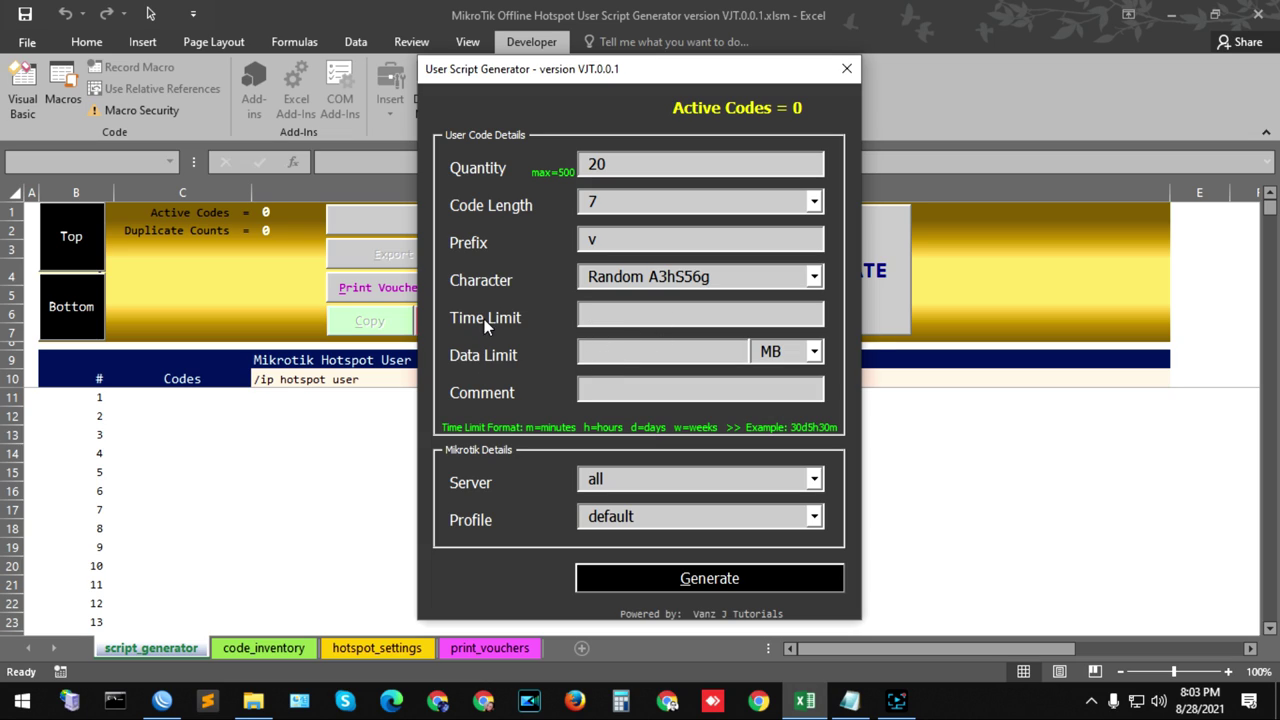
pyautogui.click(622, 354)
# - Enter time limit 1h, data limit 100 and comment 'test' in the generator form
pyautogui.click(606, 311)
pyautogui.click(625, 317)
pyautogui.write('1h')
pyautogui.click(663, 360)
pyautogui.write('1')
pyautogui.write('00')
pyautogui.click(605, 390)
pyautogui.write('test')
# - Keep server 'all', choose profile Php05 and generate the 20 codes
pyautogui.click(706, 486)
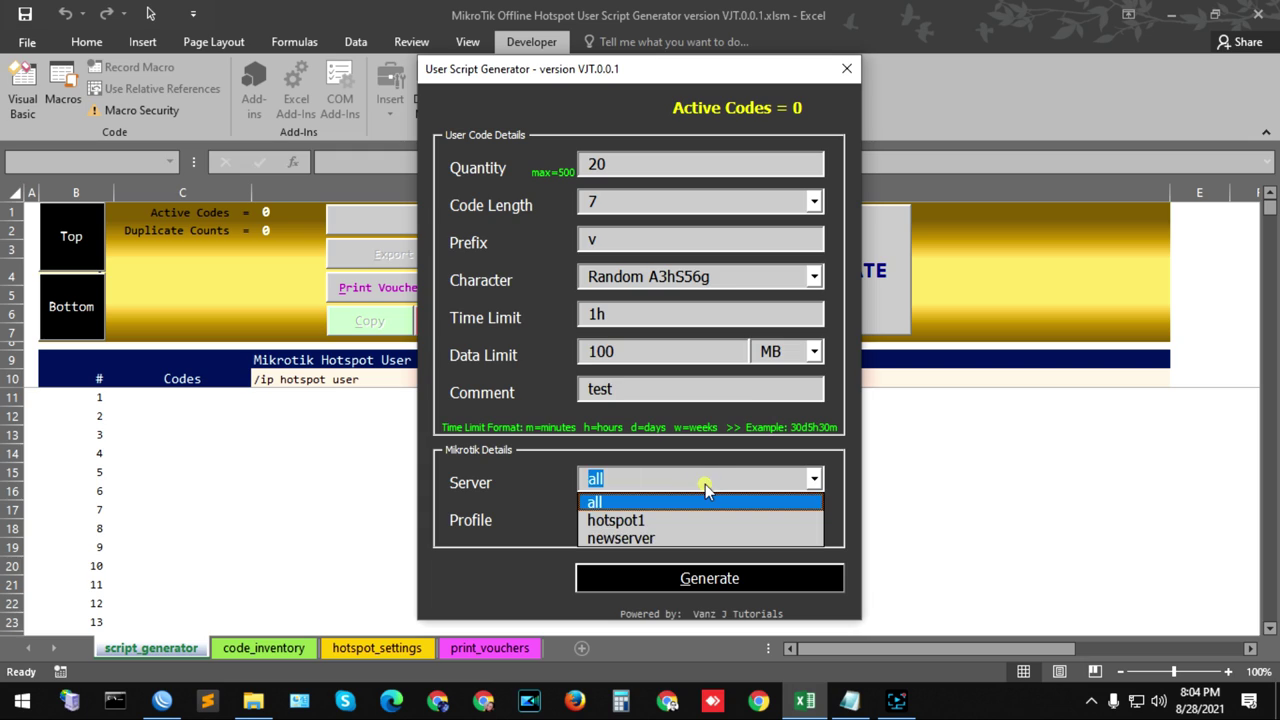
pyautogui.click(667, 487)
pyautogui.click(665, 487)
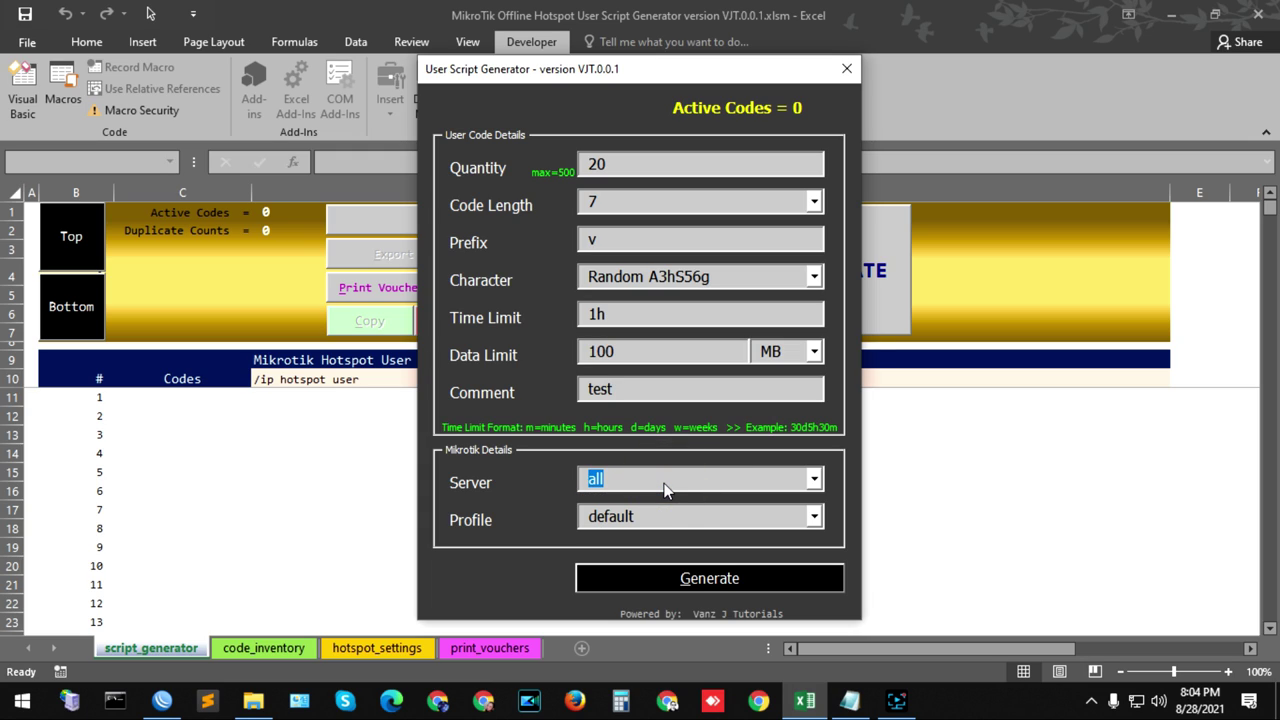
pyautogui.click(641, 516)
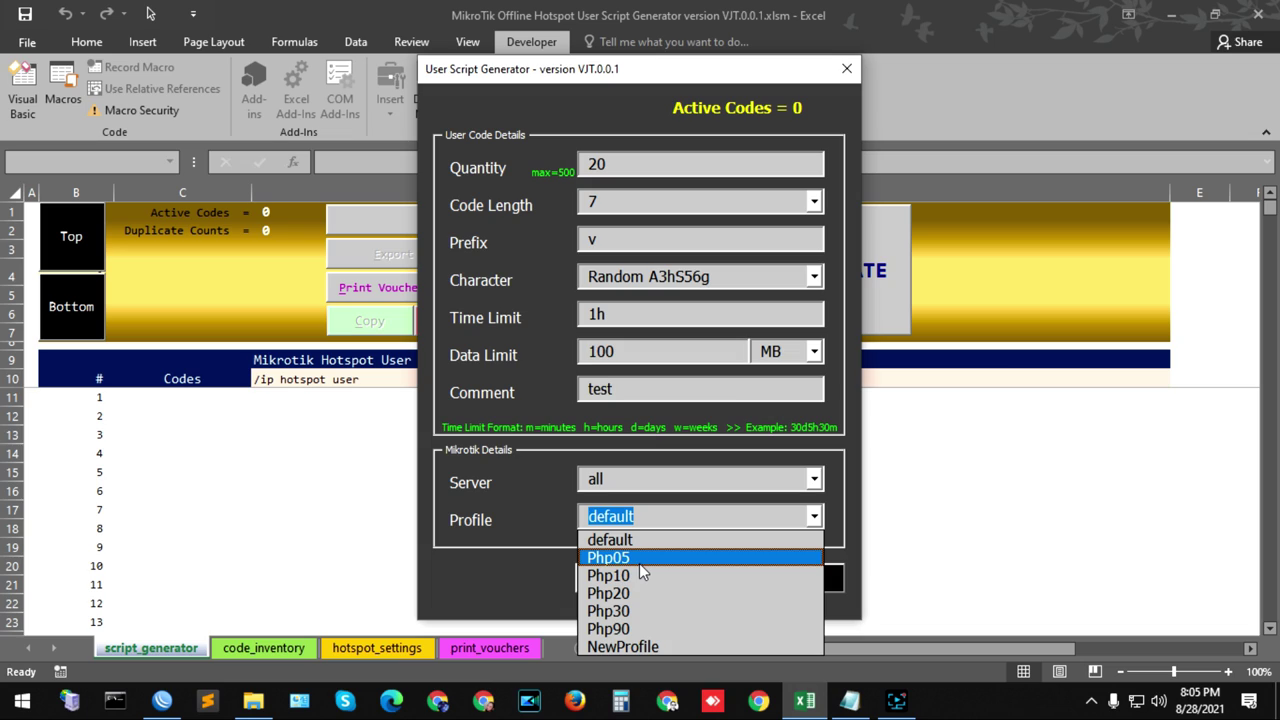
pyautogui.click(639, 563)
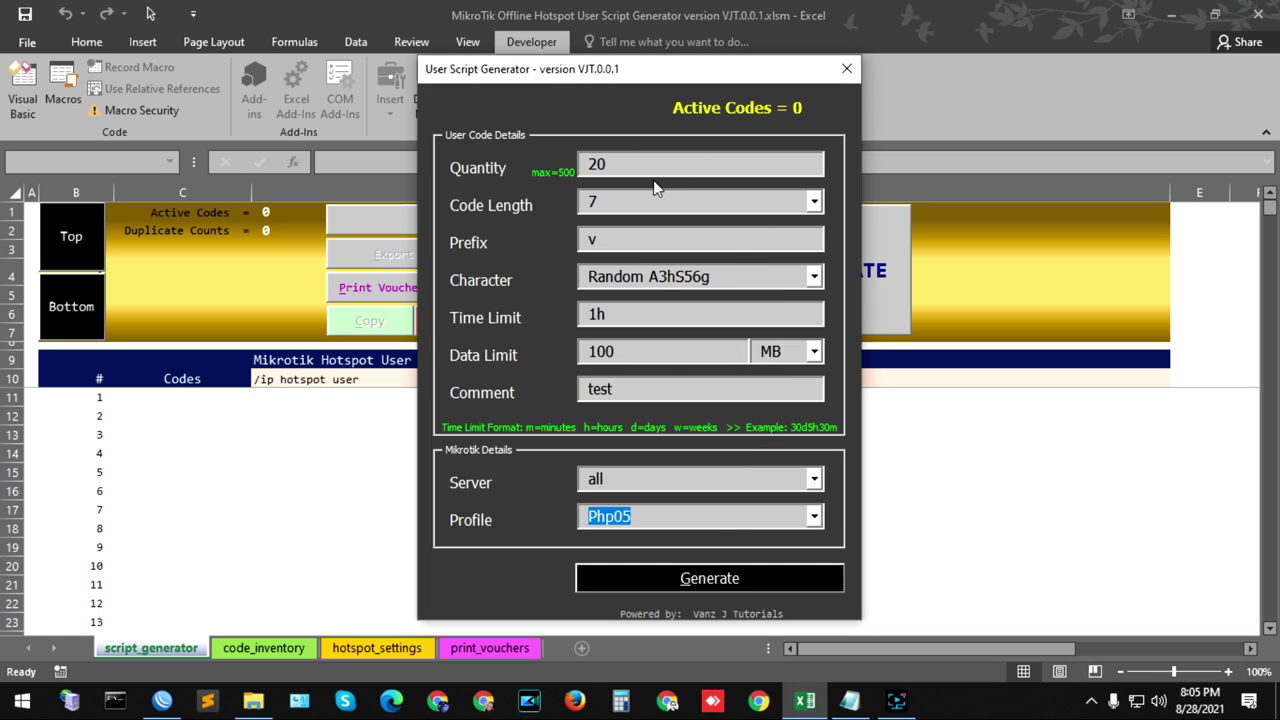
pyautogui.click(698, 584)
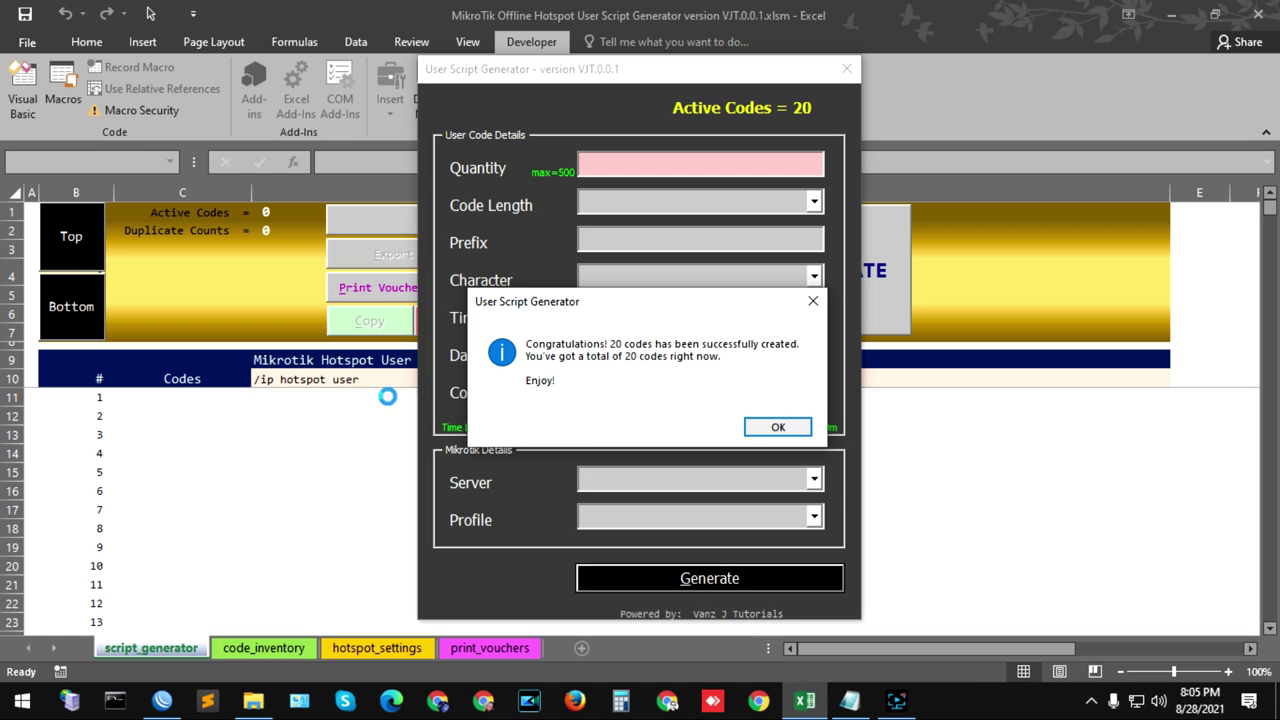
# - Dismiss the success message and review the 20 script lines from last to first
pyautogui.click(776, 428)
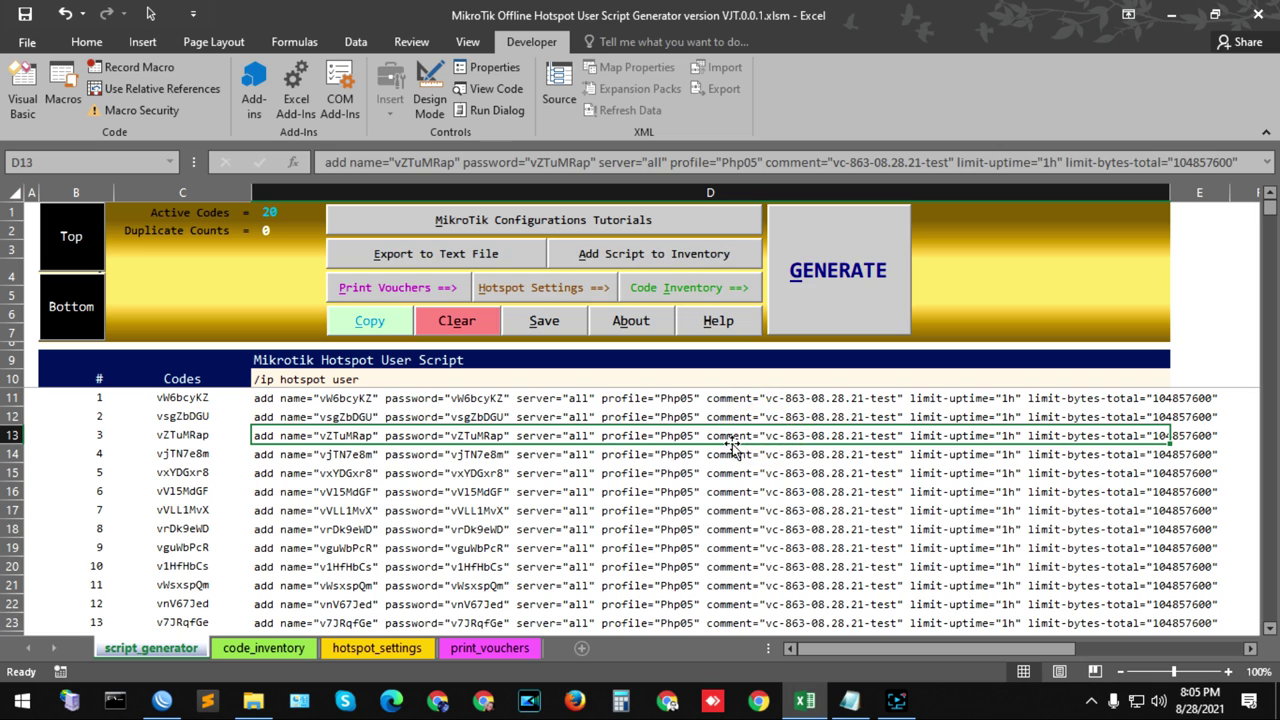
pyautogui.scroll(-3, 564, 458)
pyautogui.scroll(-1, 566, 460)
pyautogui.scroll(4, 560, 458)
pyautogui.scroll(-3, 556, 460)
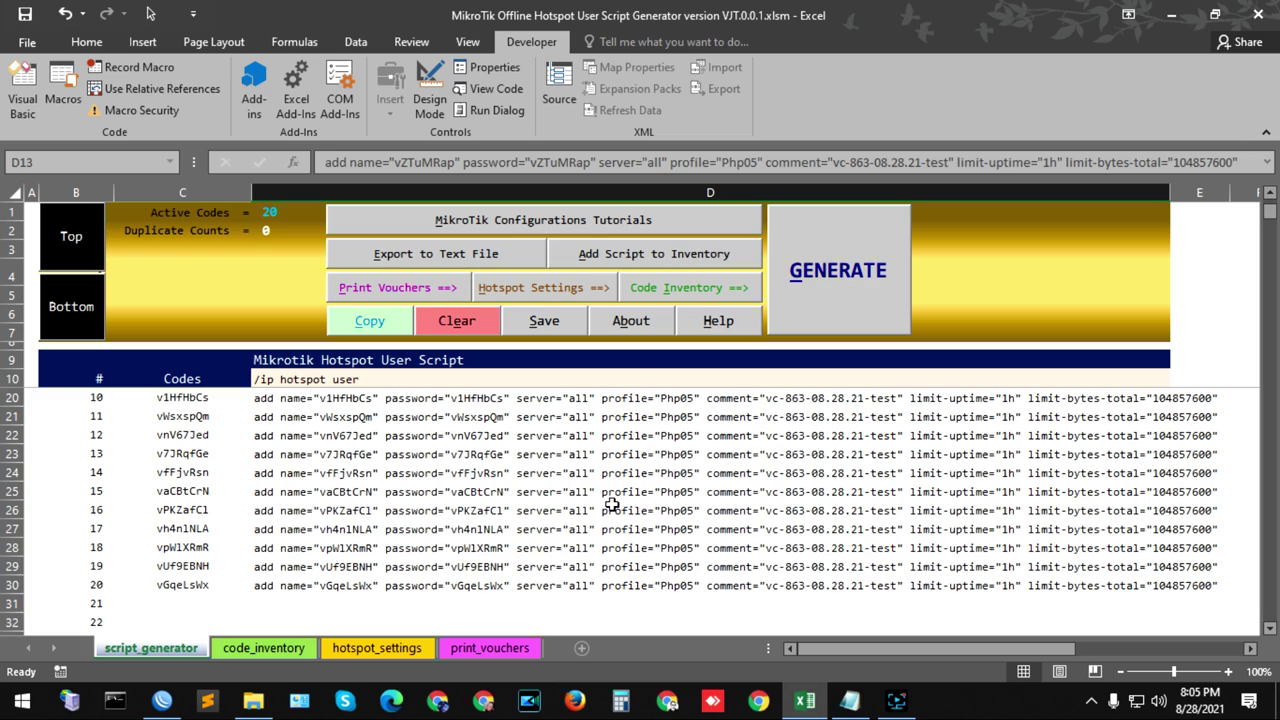
pyautogui.scroll(2, 624, 505)
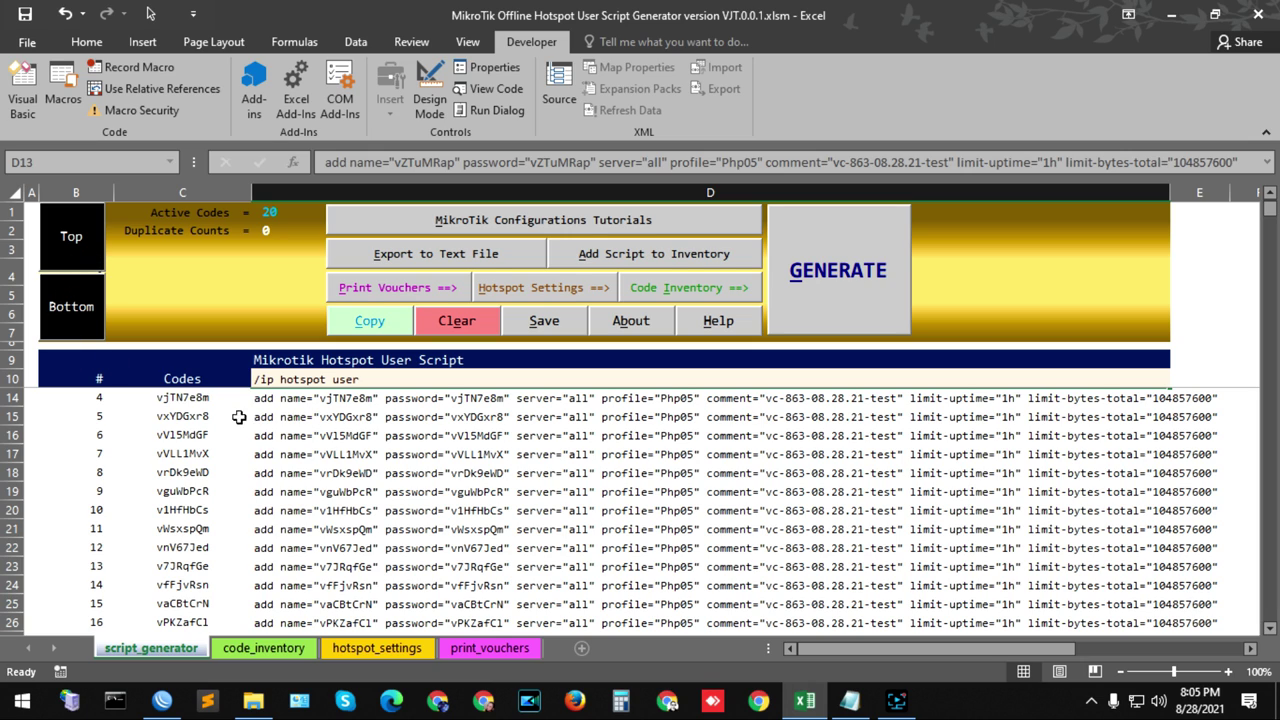
pyautogui.scroll(-2, 542, 422)
pyautogui.click(86, 302)
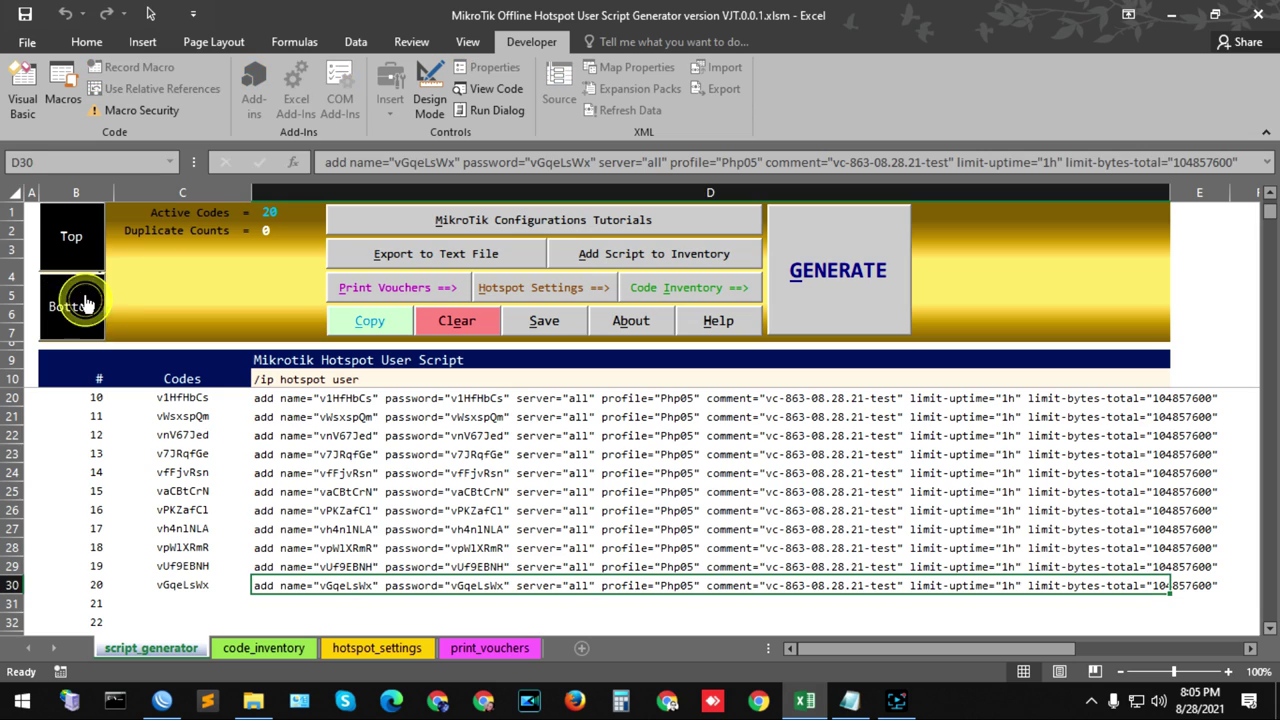
pyautogui.click(74, 243)
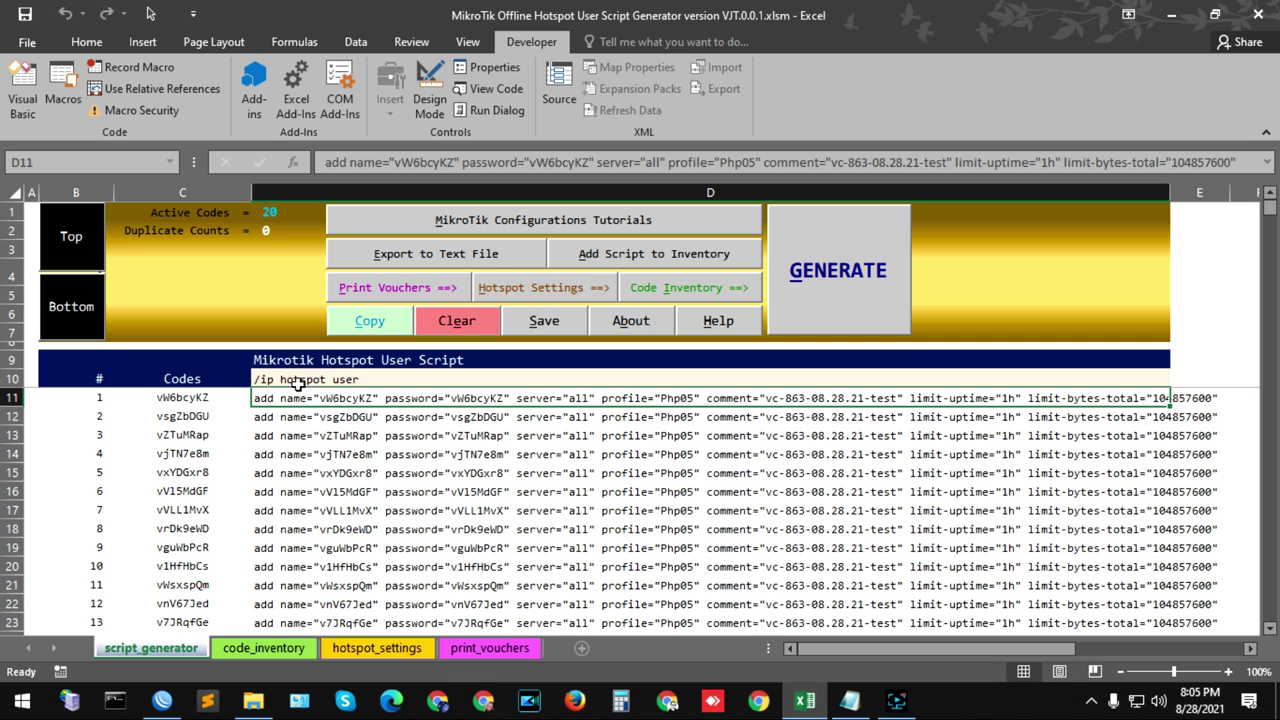
pyautogui.click(853, 703)
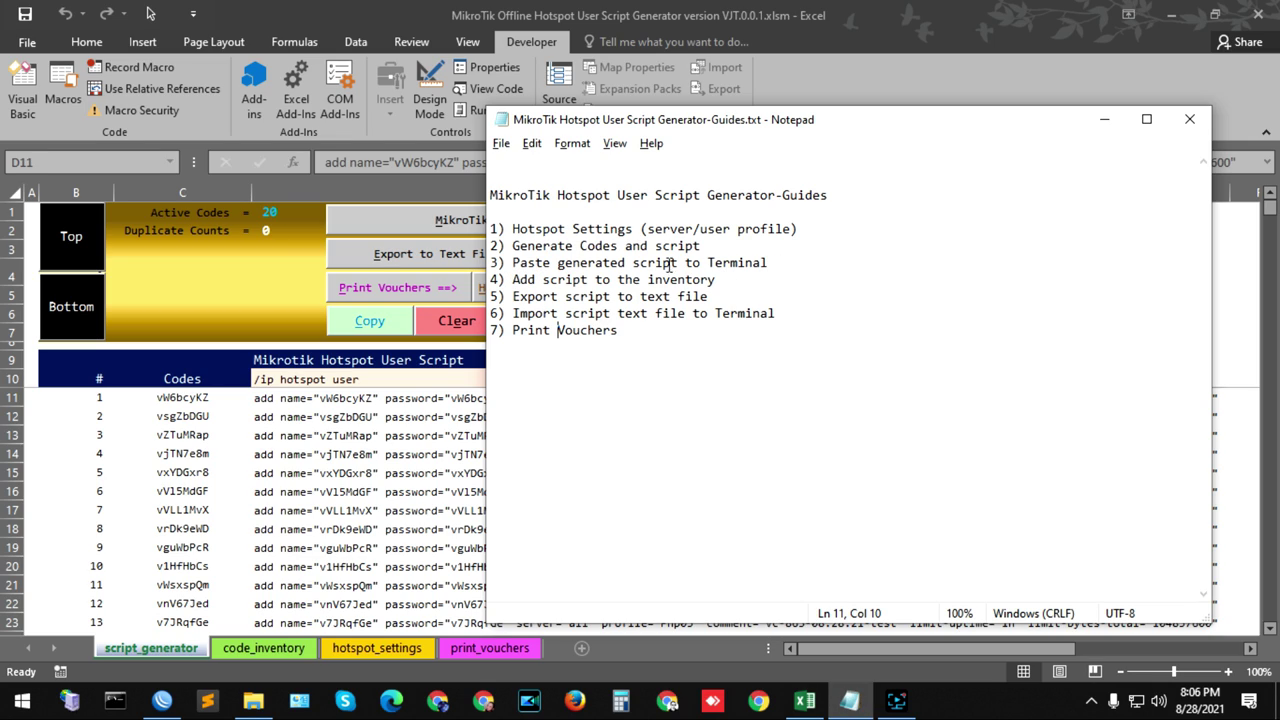
pyautogui.click(491, 262)
pyautogui.click(1104, 122)
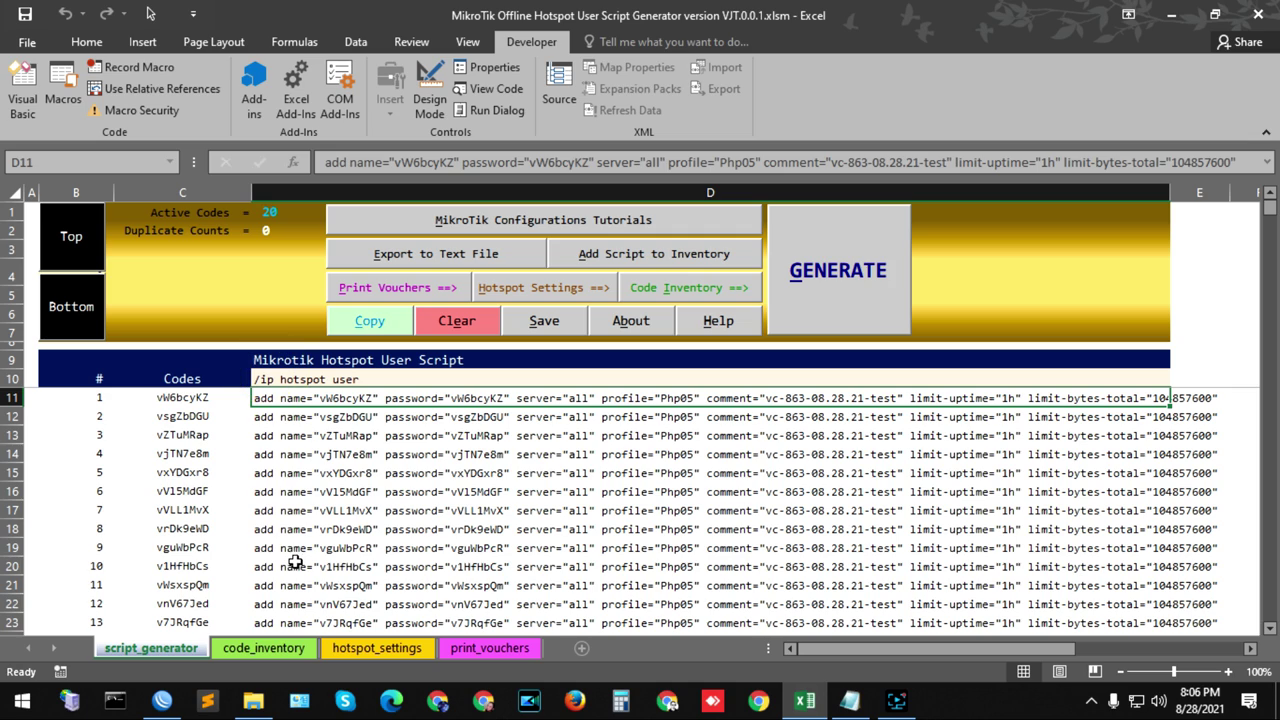
# - Copy the 20-line hotspot user script and check its bottom and top lines
pyautogui.doubleClick(257, 418)
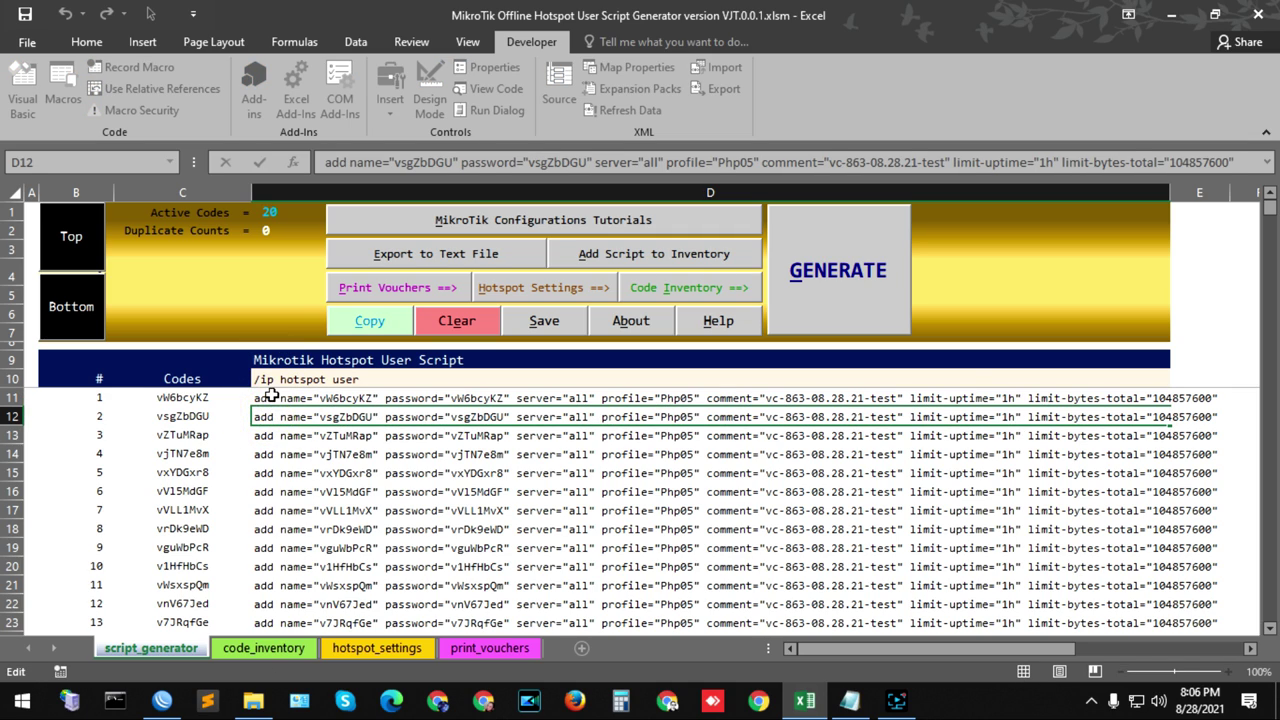
pyautogui.click(265, 398)
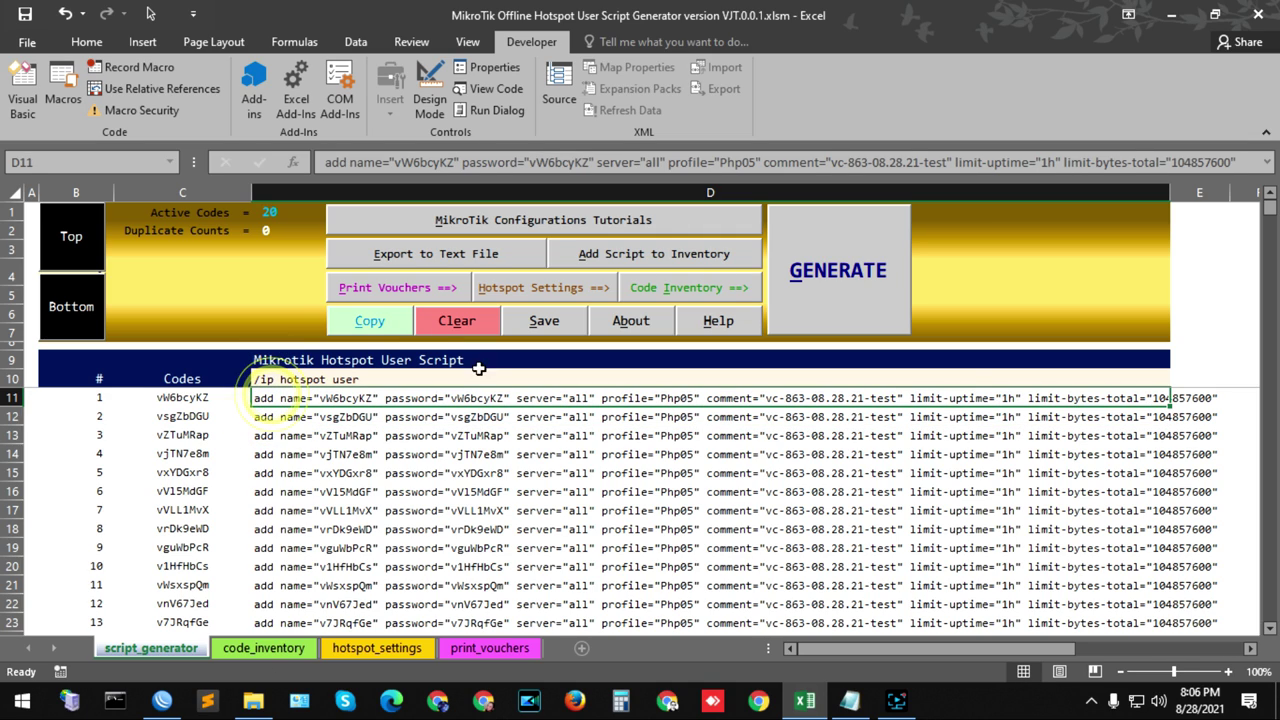
pyautogui.click(368, 328)
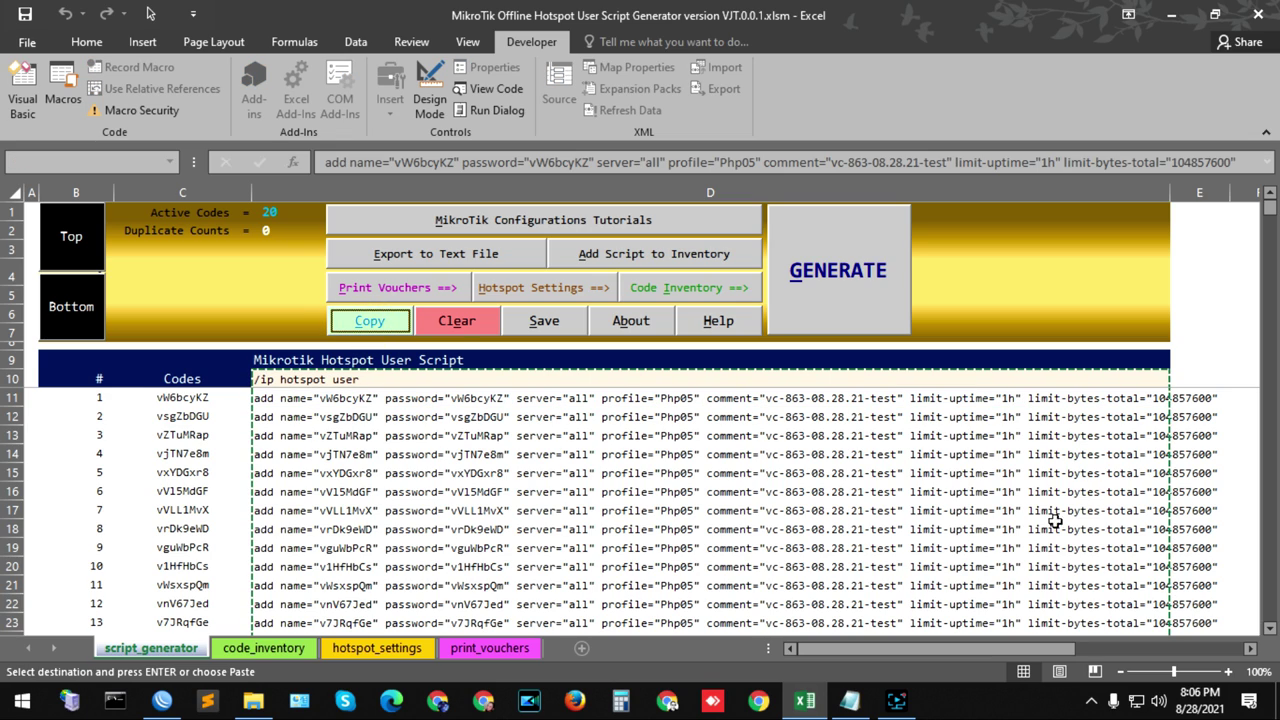
pyautogui.click(84, 330)
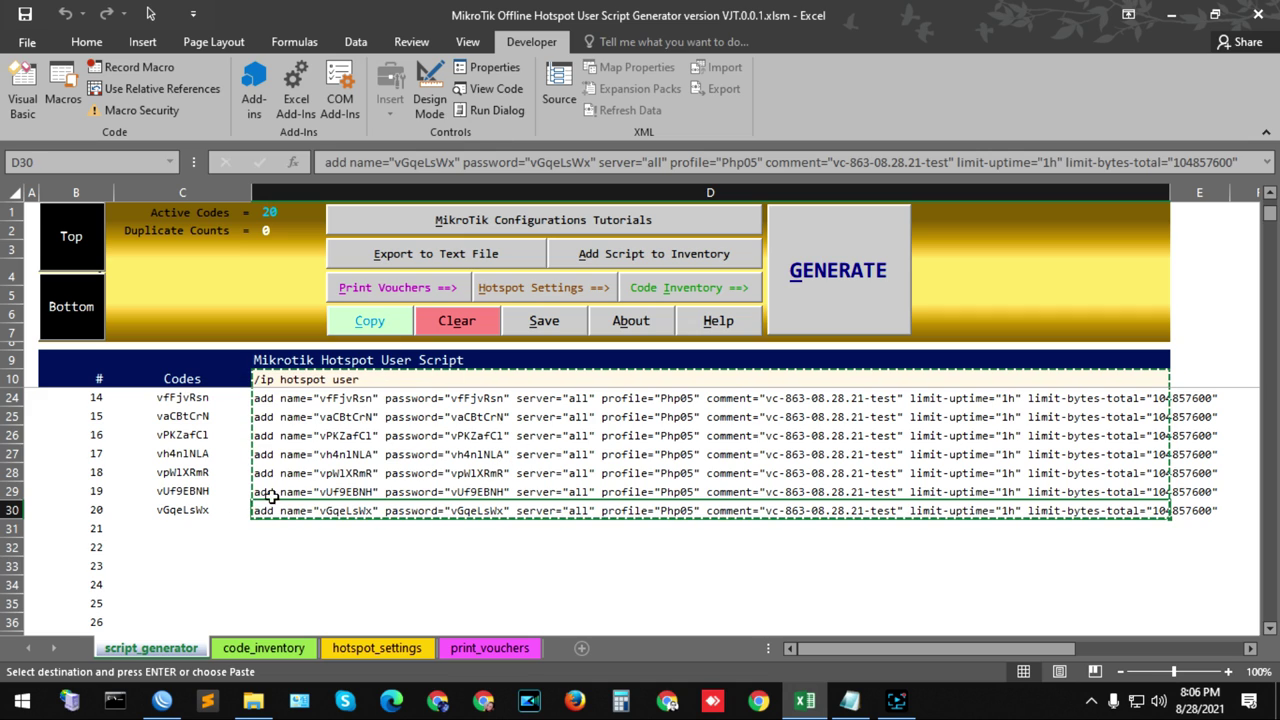
pyautogui.click(76, 262)
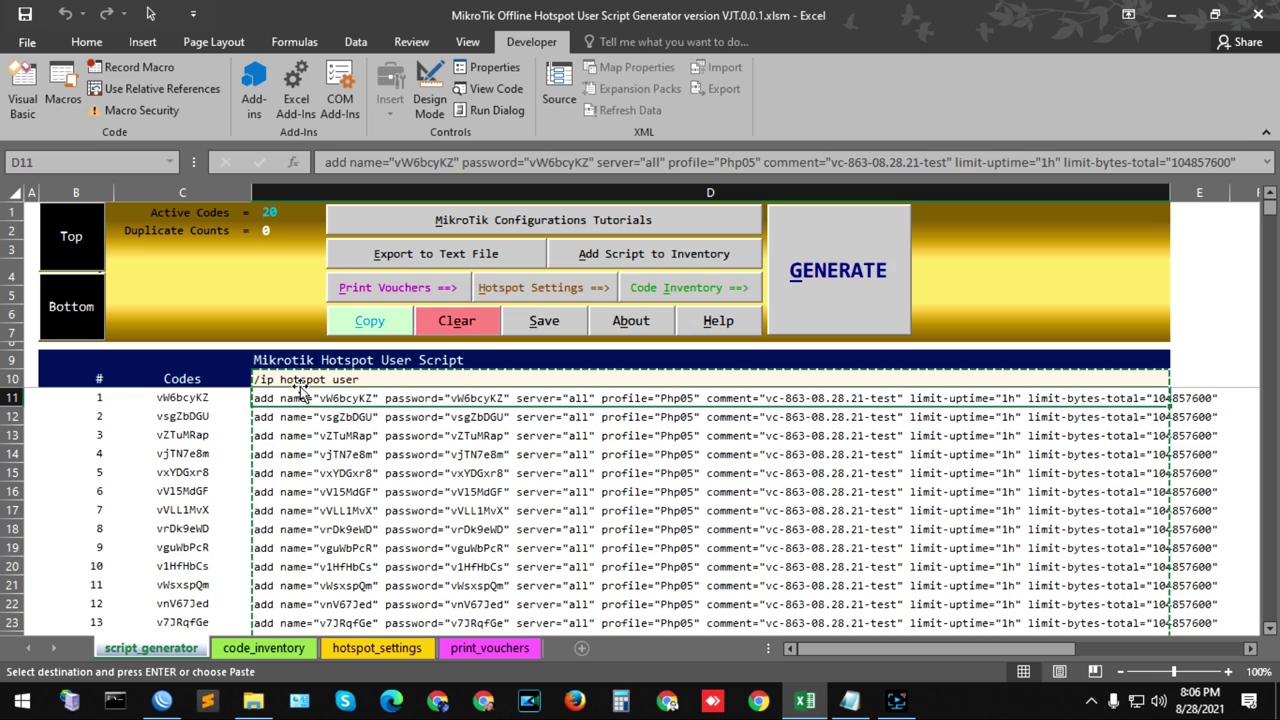
pyautogui.click(161, 700)
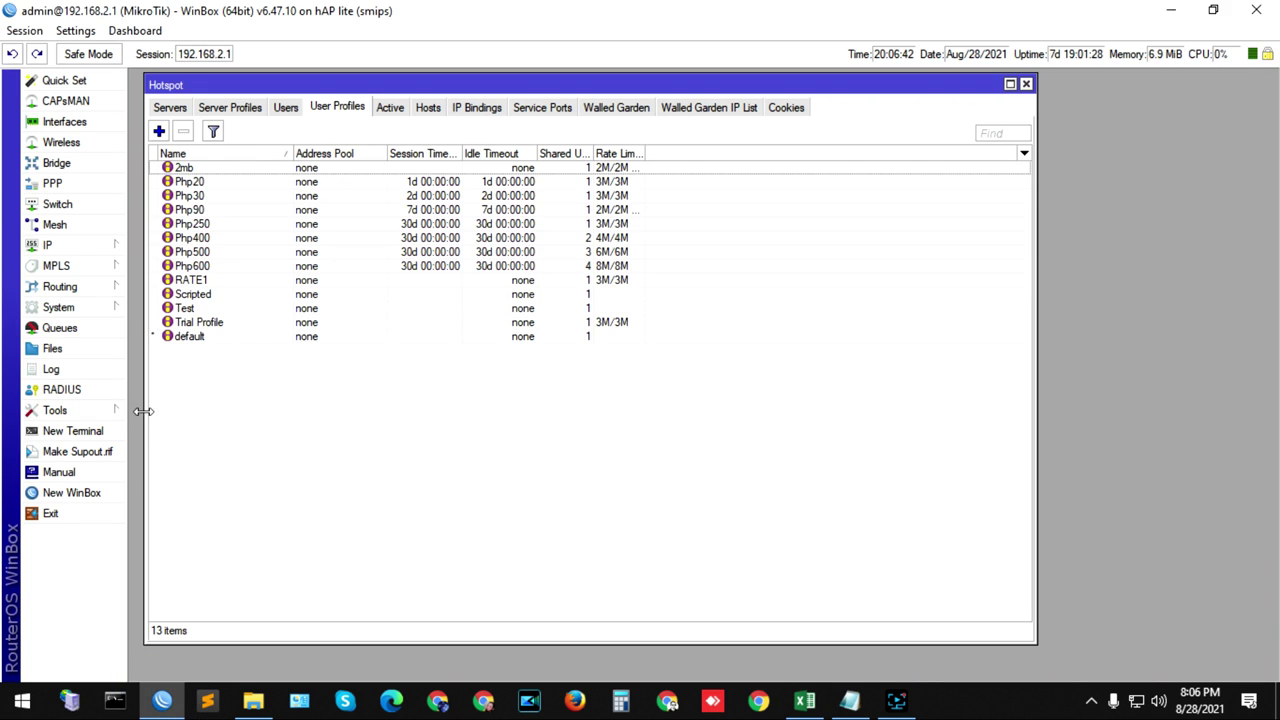
# - Paste the copied user commands into a new WinBox terminal, then close the terminal
pyautogui.click(70, 434)
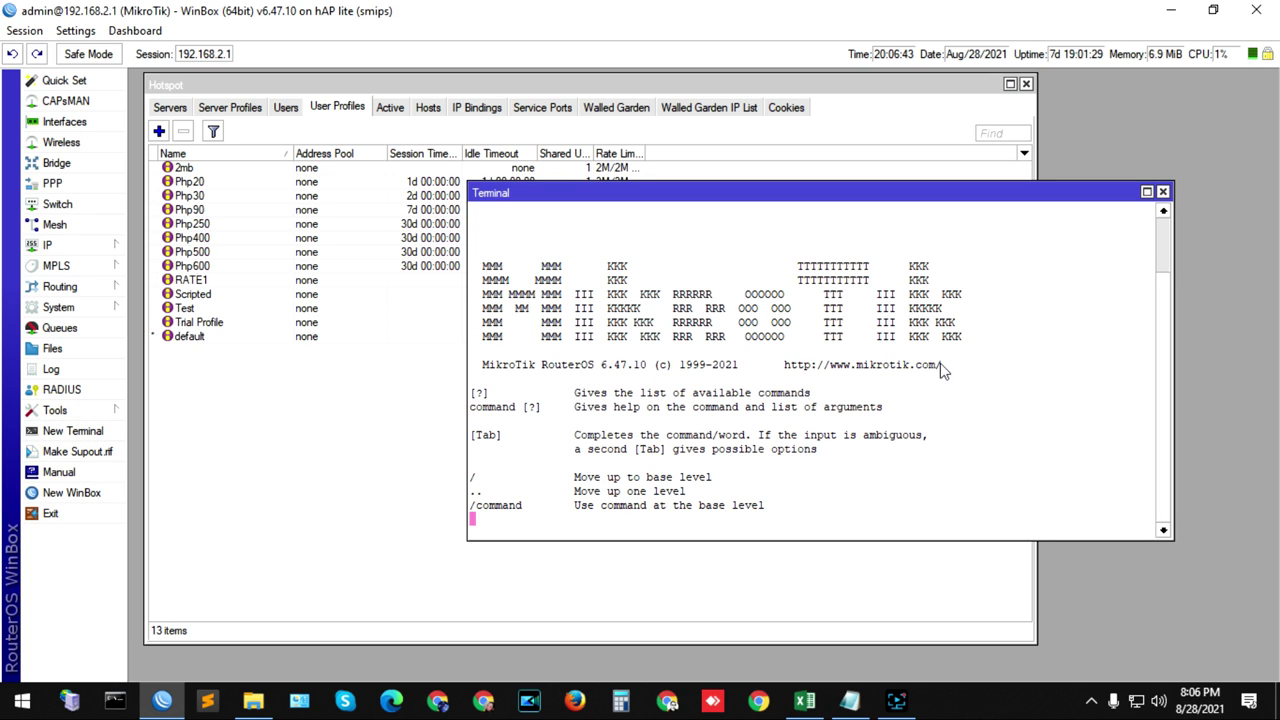
pyautogui.moveTo(631, 200); pyautogui.dragTo(706, 139)
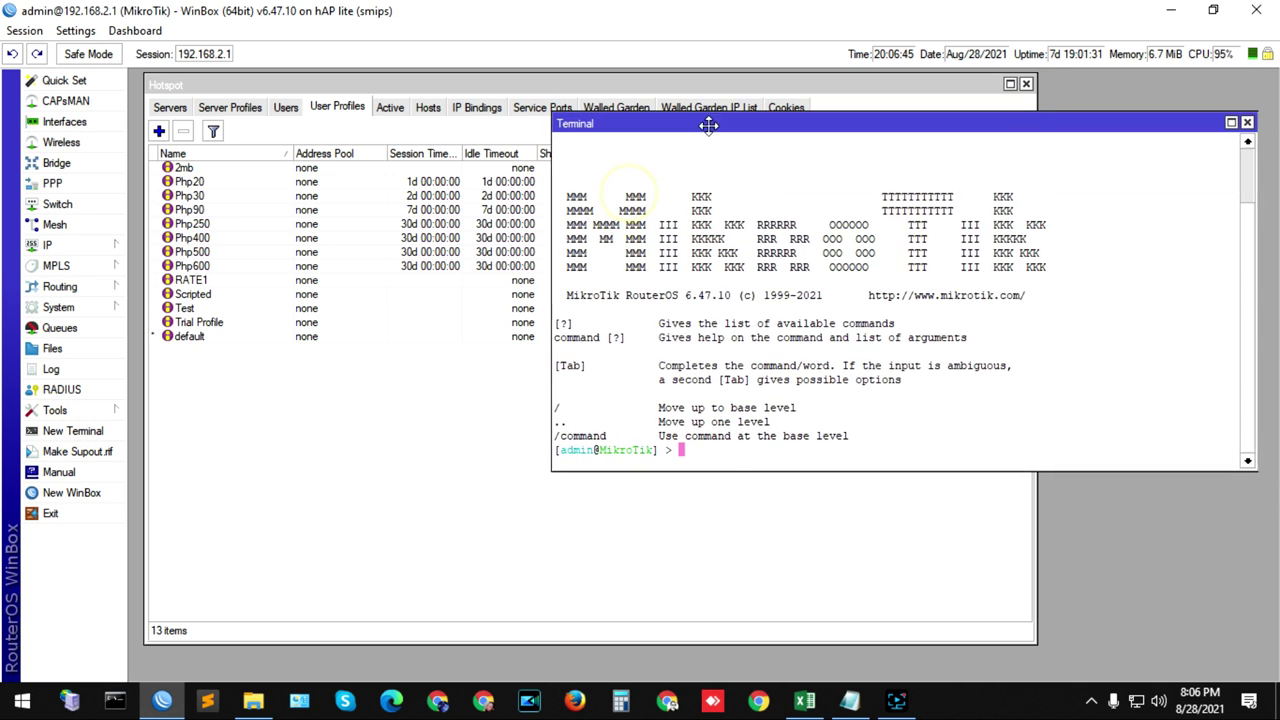
pyautogui.rightClick(669, 457)
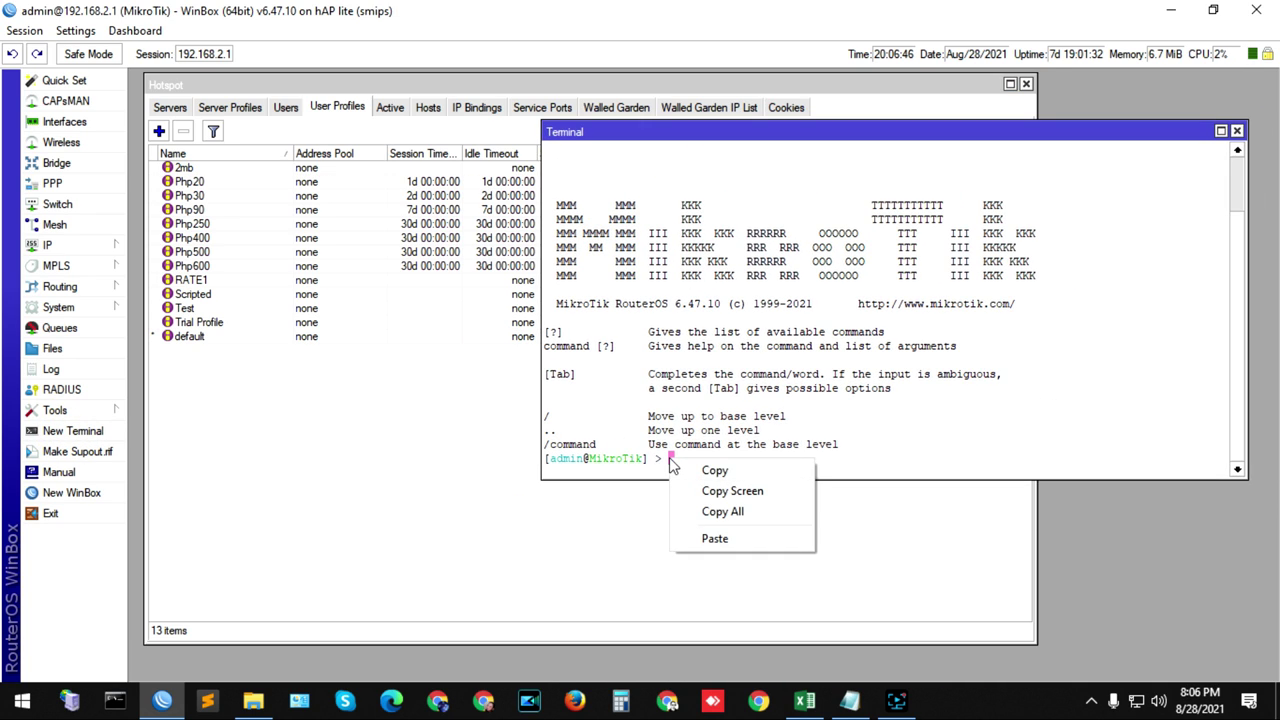
pyautogui.click(716, 538)
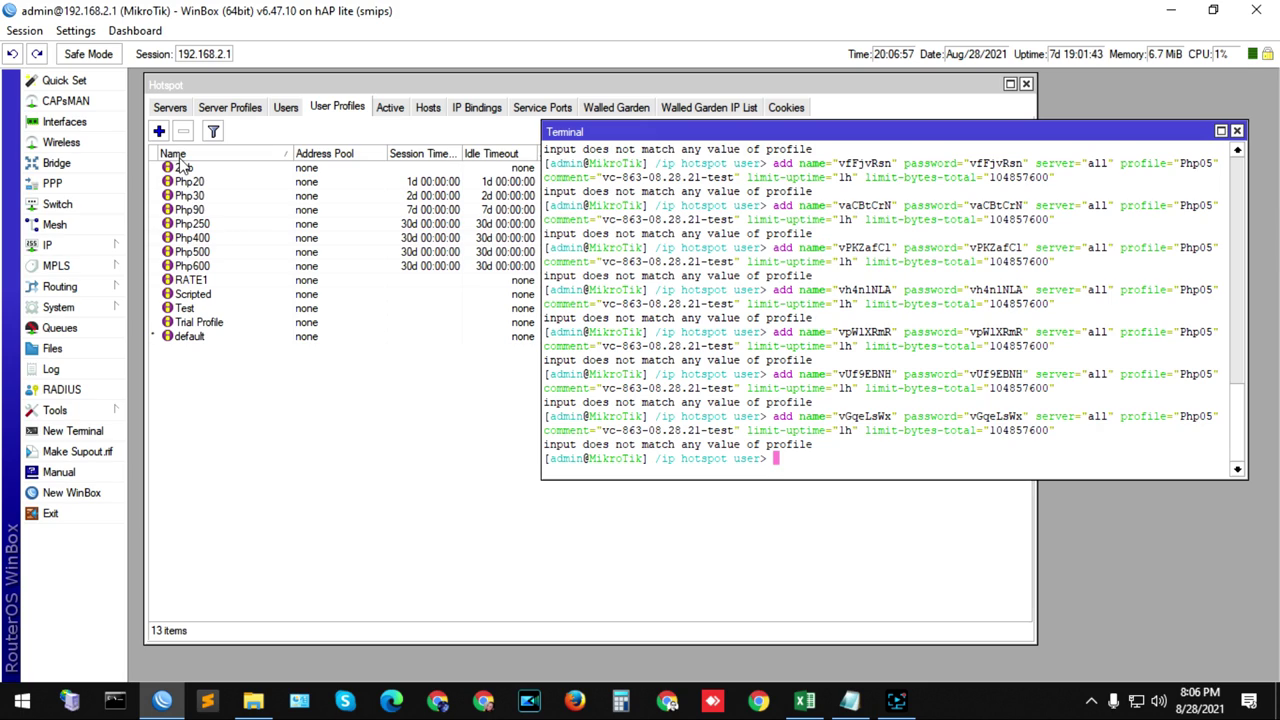
pyautogui.click(1237, 132)
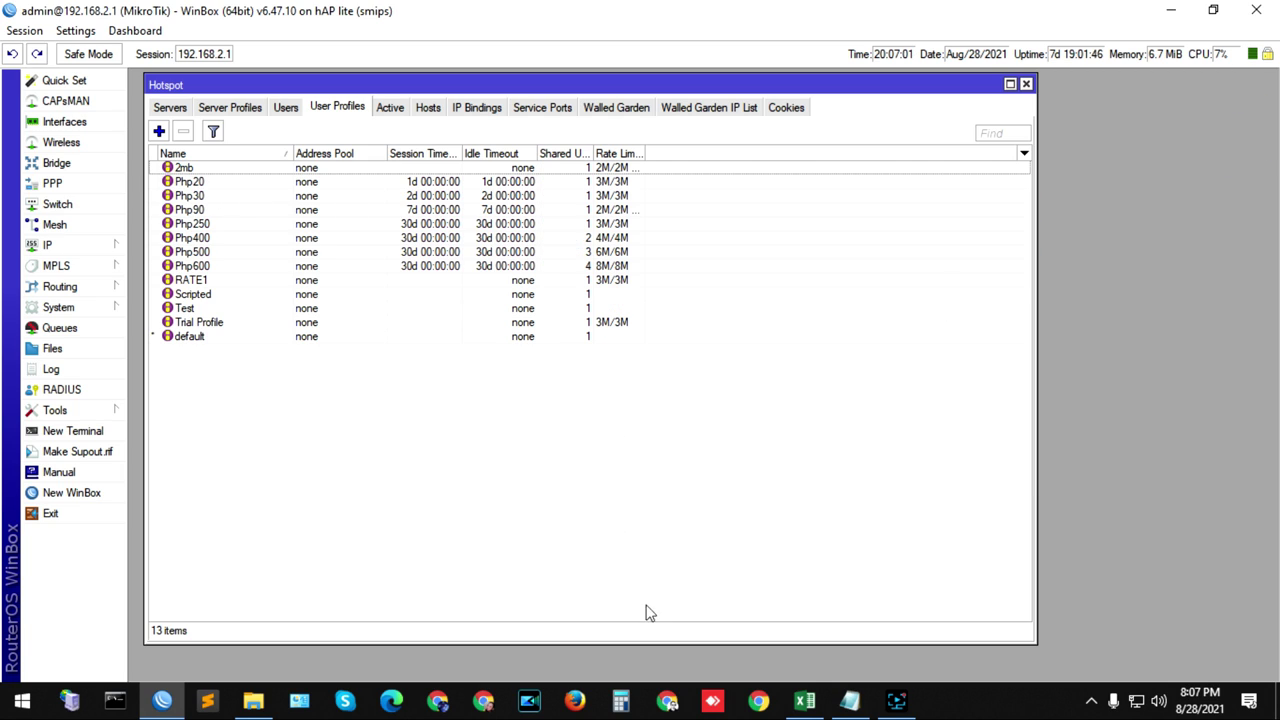
# - Clear all generated codes and script lines from the Excel generator, confirming with Yes
pyautogui.click(803, 700)
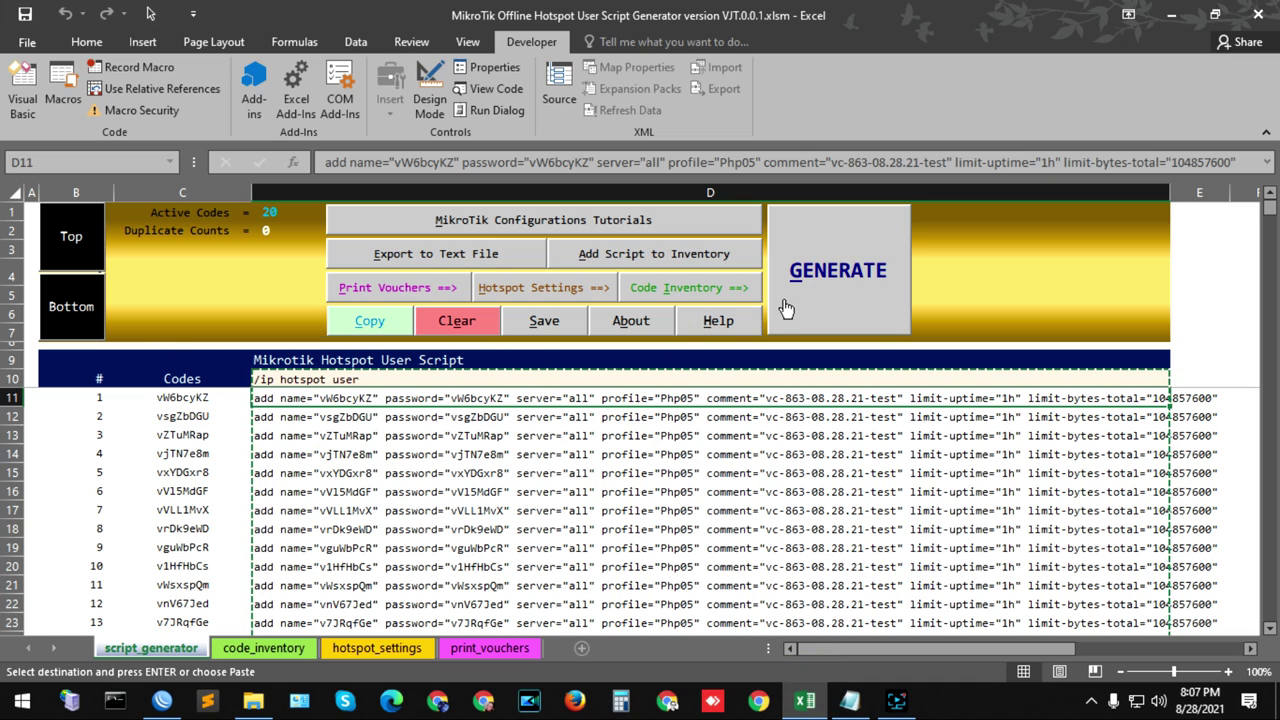
pyautogui.click(452, 334)
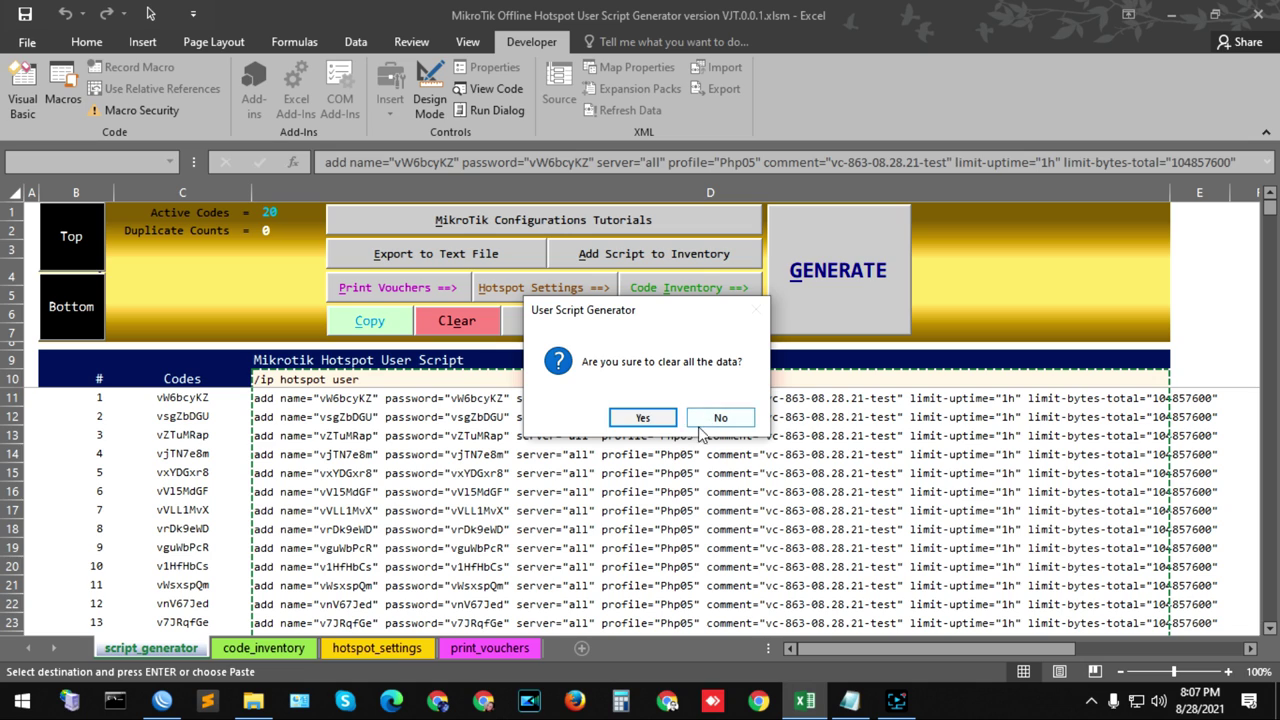
pyautogui.click(652, 425)
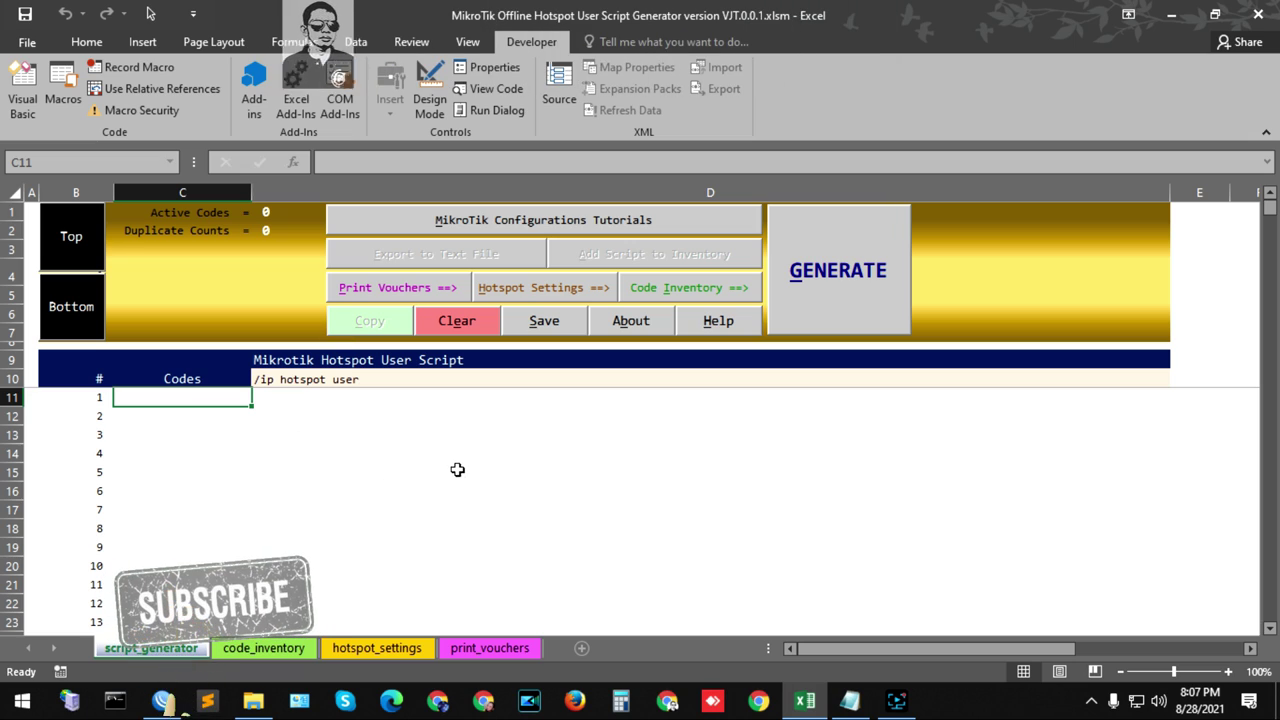
pyautogui.click(822, 298)
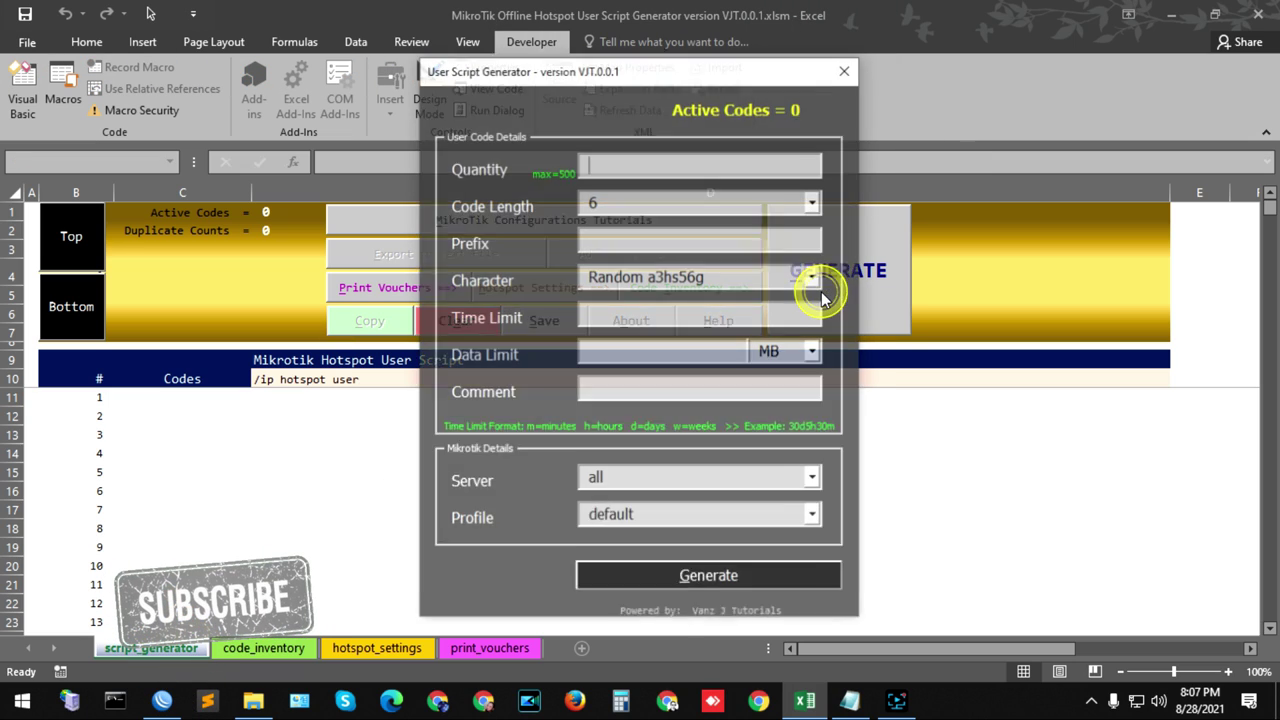
# - Set quantity 20, length 7, prefix v, Random A3hS56g characters, 1d uptime and 1 GB data
pyautogui.write('20')
pyautogui.click(646, 203)
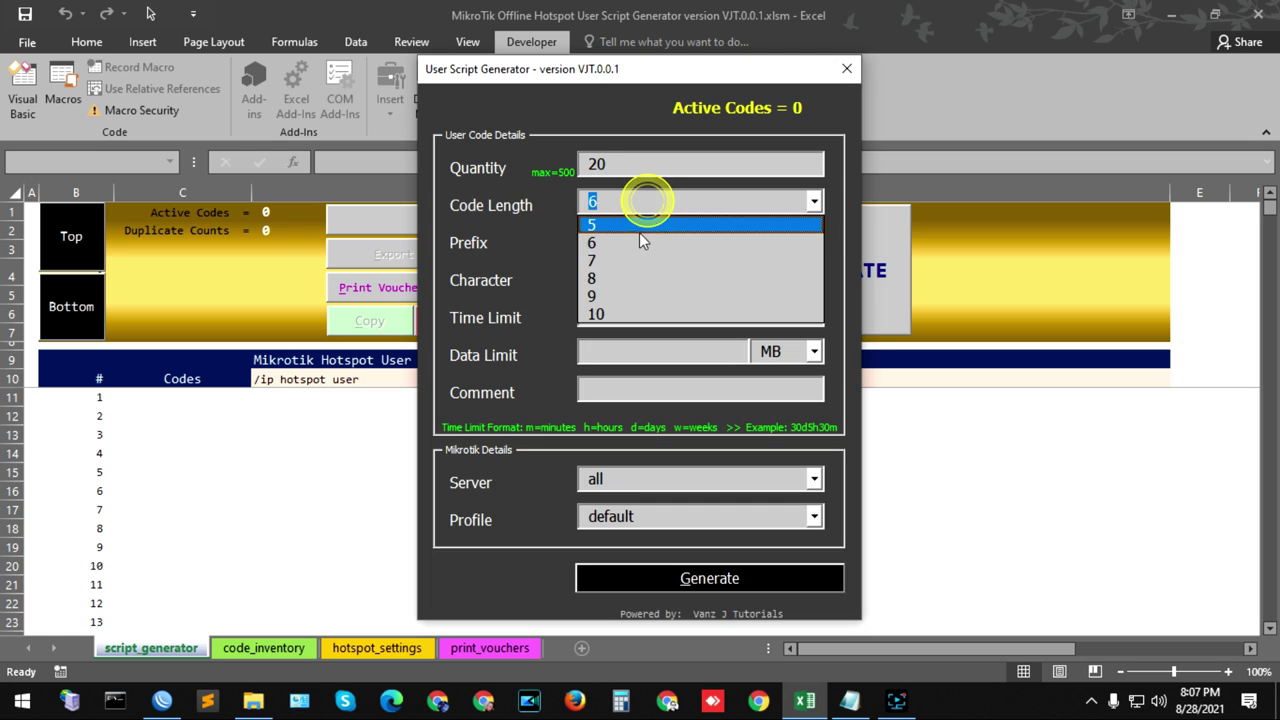
pyautogui.click(627, 249)
pyautogui.click(594, 237)
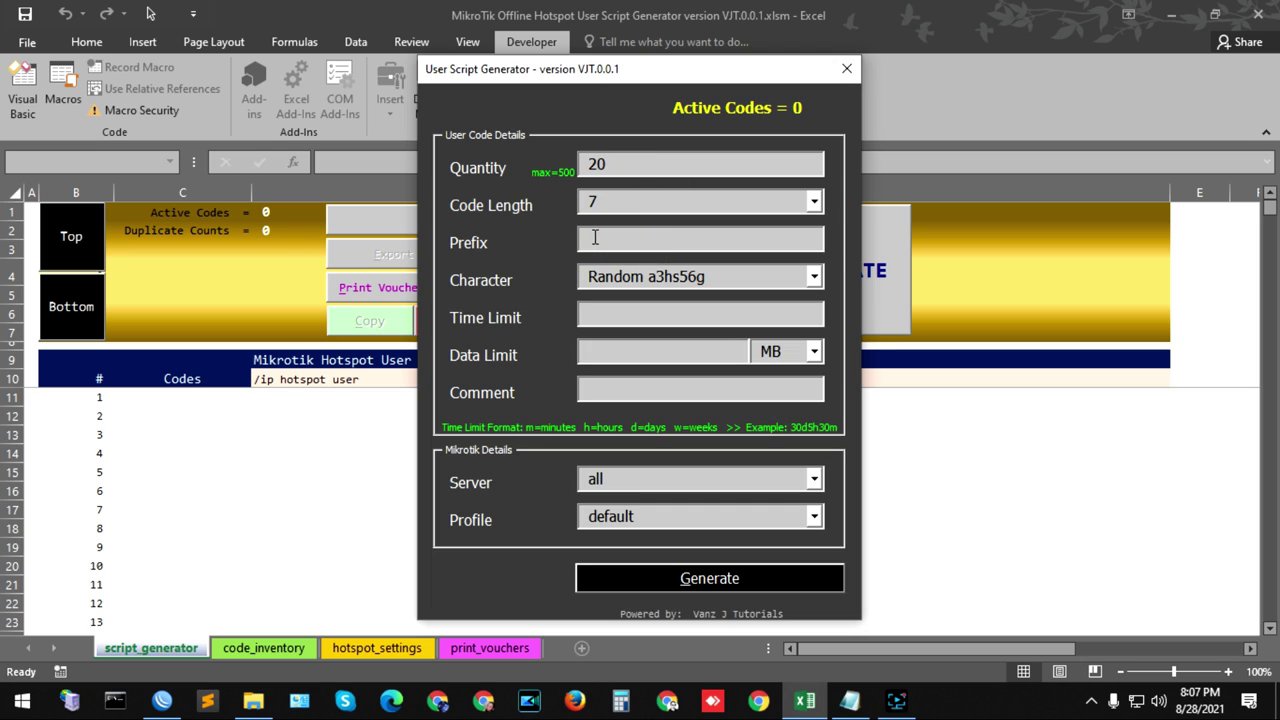
pyautogui.write('v')
pyautogui.click(657, 278)
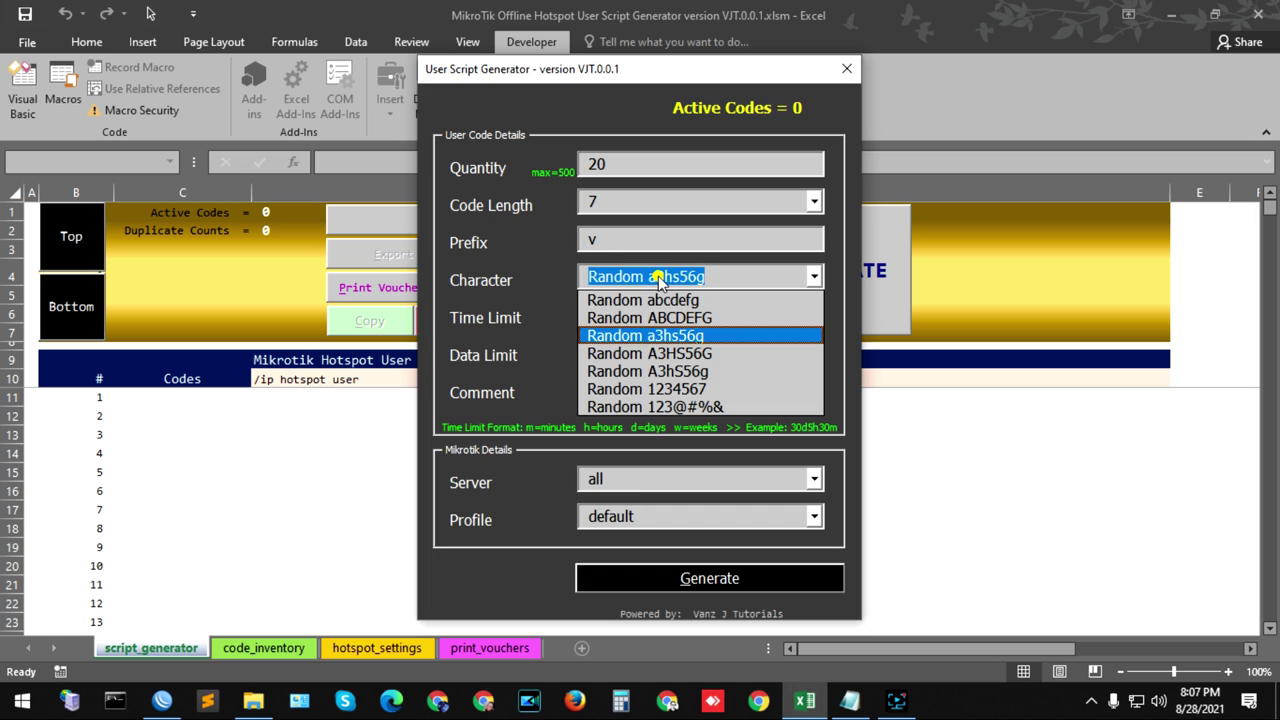
pyautogui.click(670, 371)
pyautogui.click(616, 319)
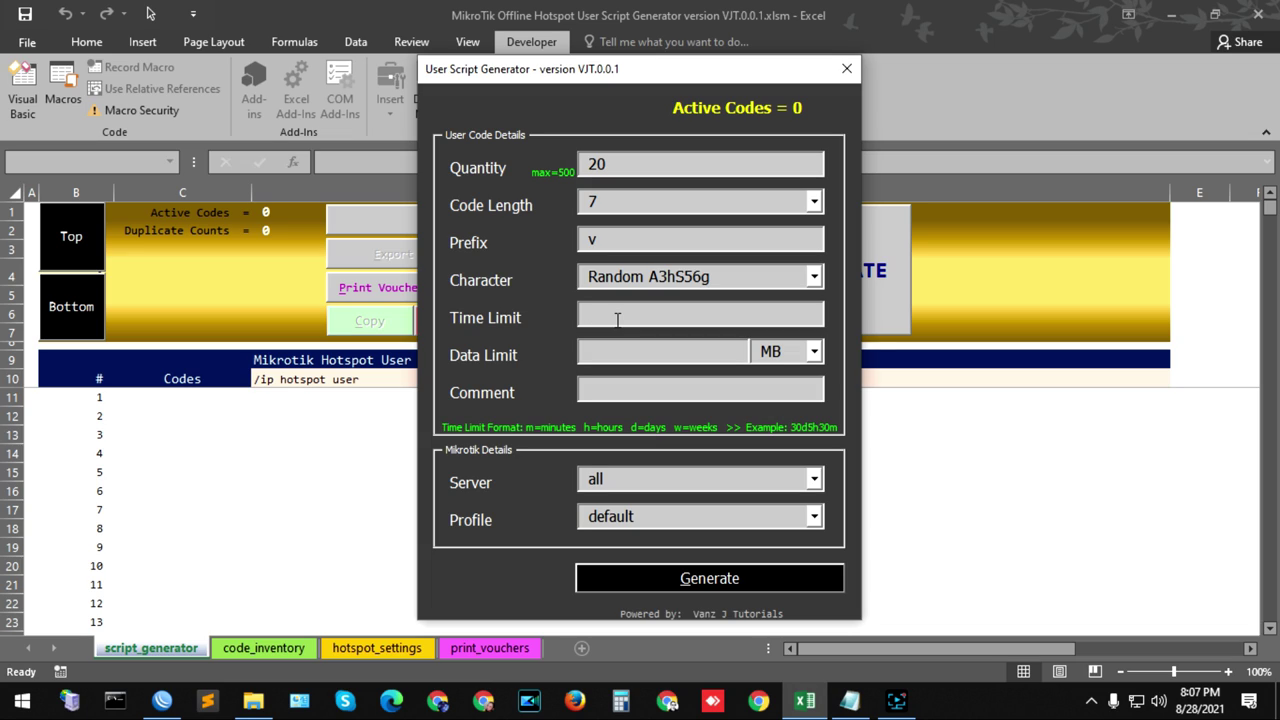
pyautogui.write('1d')
pyautogui.click(673, 351)
pyautogui.write('1')
pyautogui.click(814, 351)
pyautogui.click(786, 389)
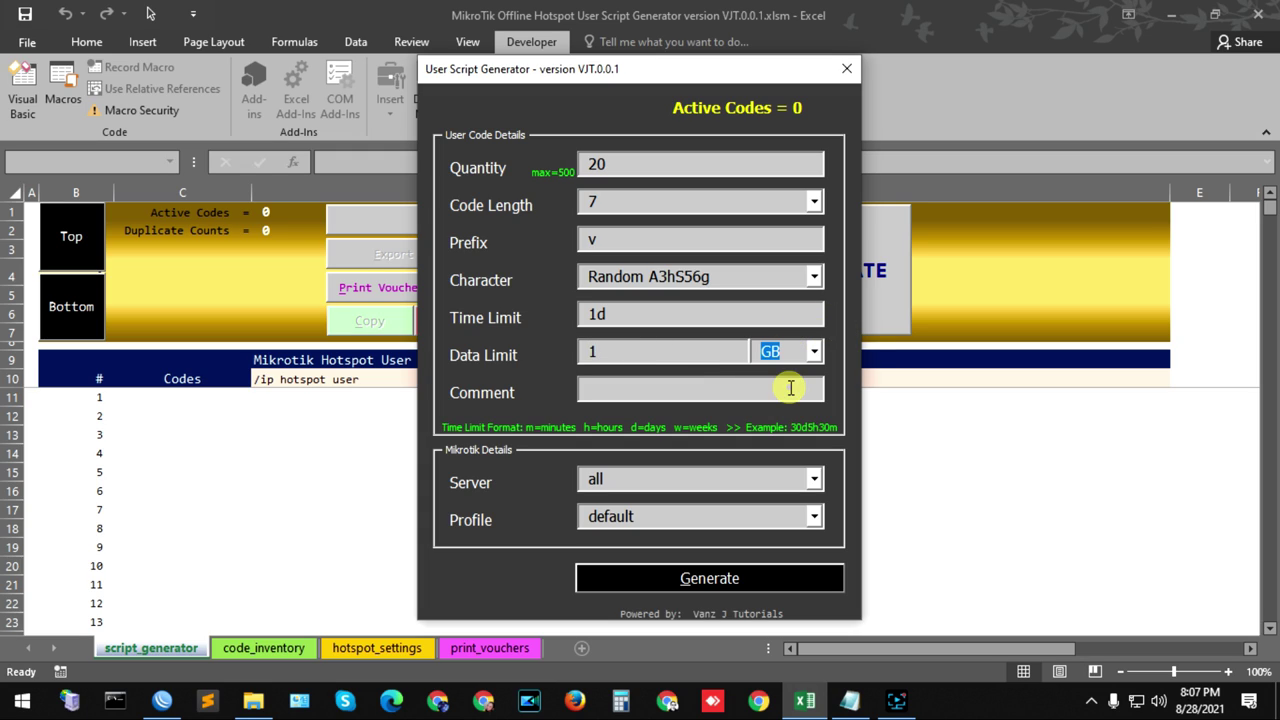
pyautogui.click(638, 388)
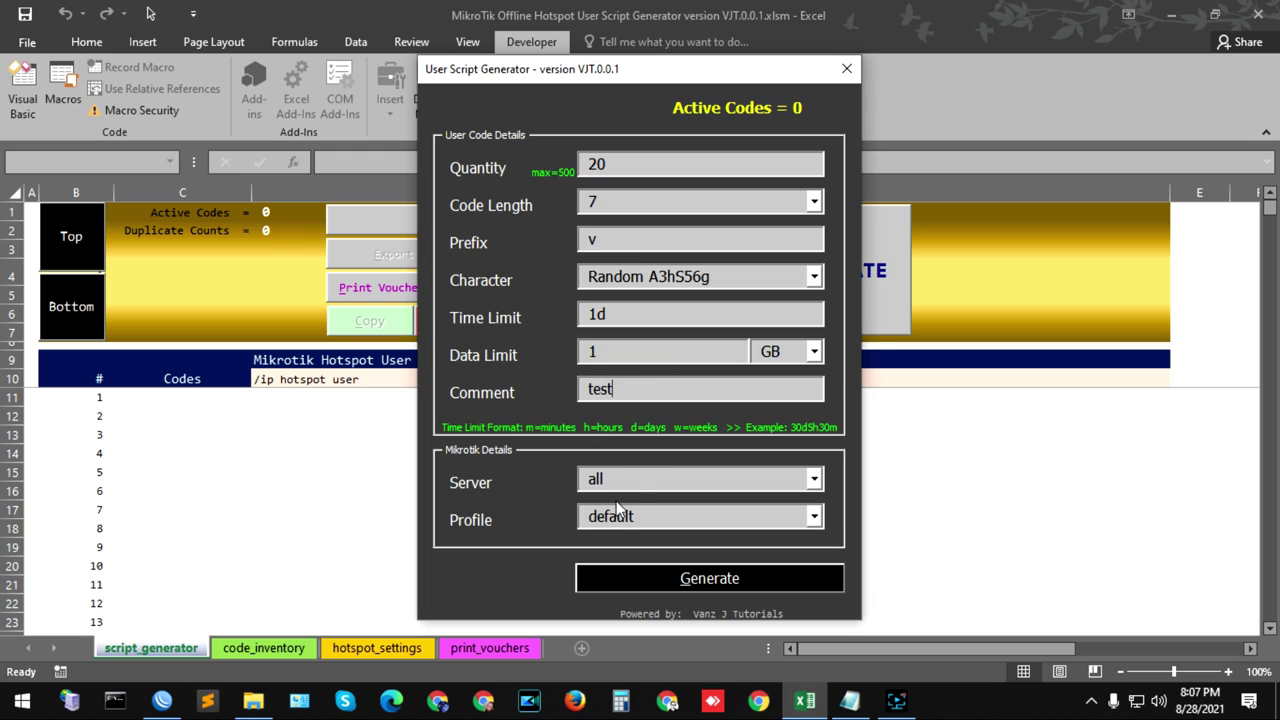
# - Choose profile Php20, generate the codes and copy the new user script
pyautogui.click(618, 516)
pyautogui.click(621, 593)
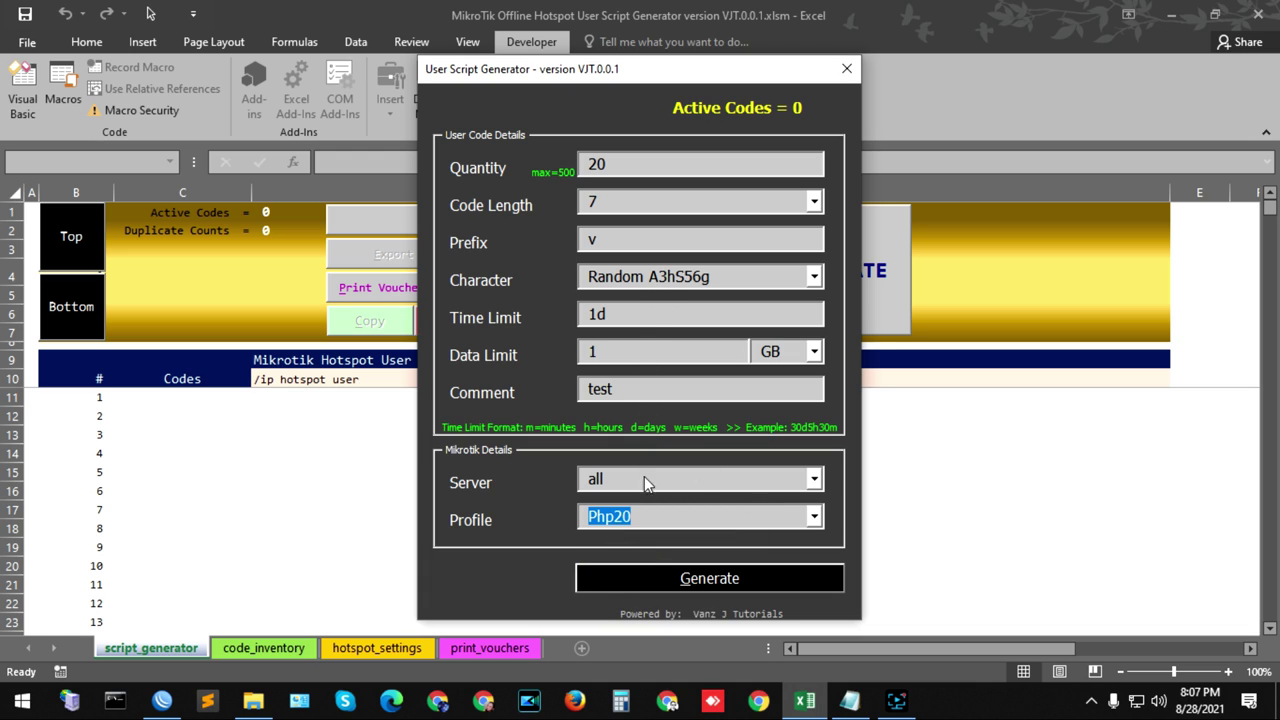
pyautogui.click(664, 581)
pyautogui.click(776, 427)
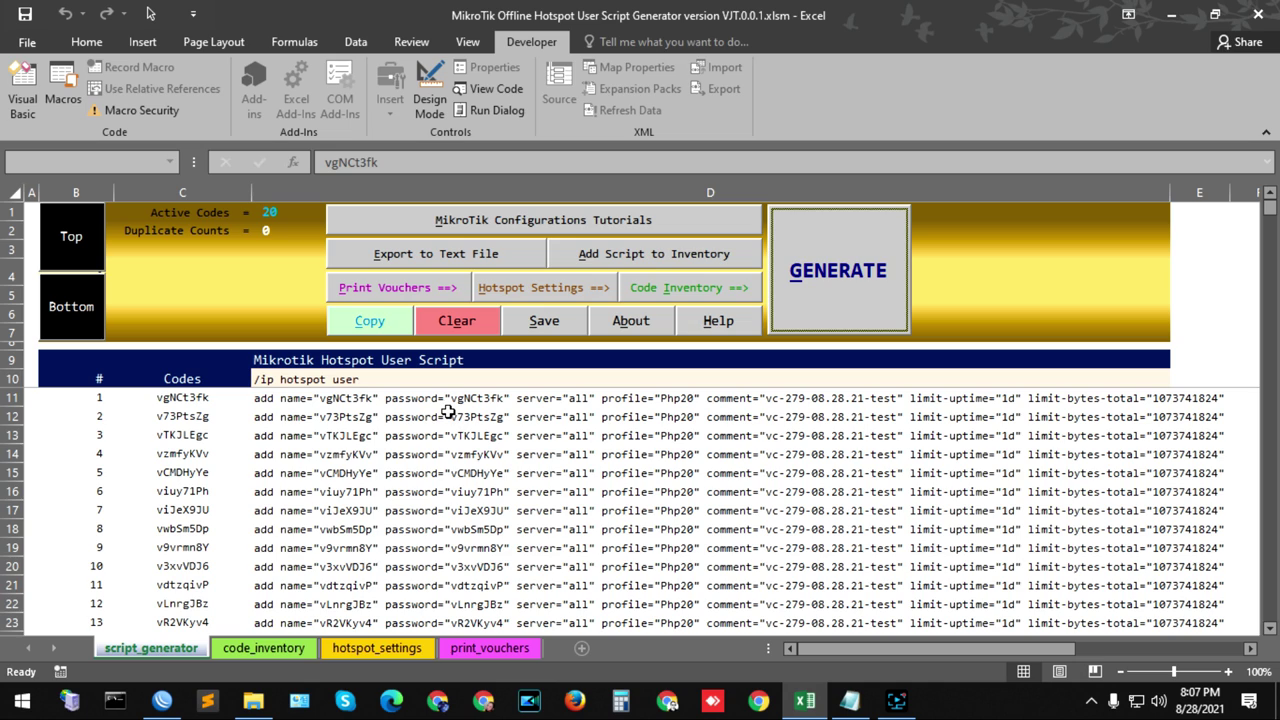
pyautogui.scroll(-3, 447, 412)
pyautogui.scroll(3, 391, 385)
pyautogui.click(369, 320)
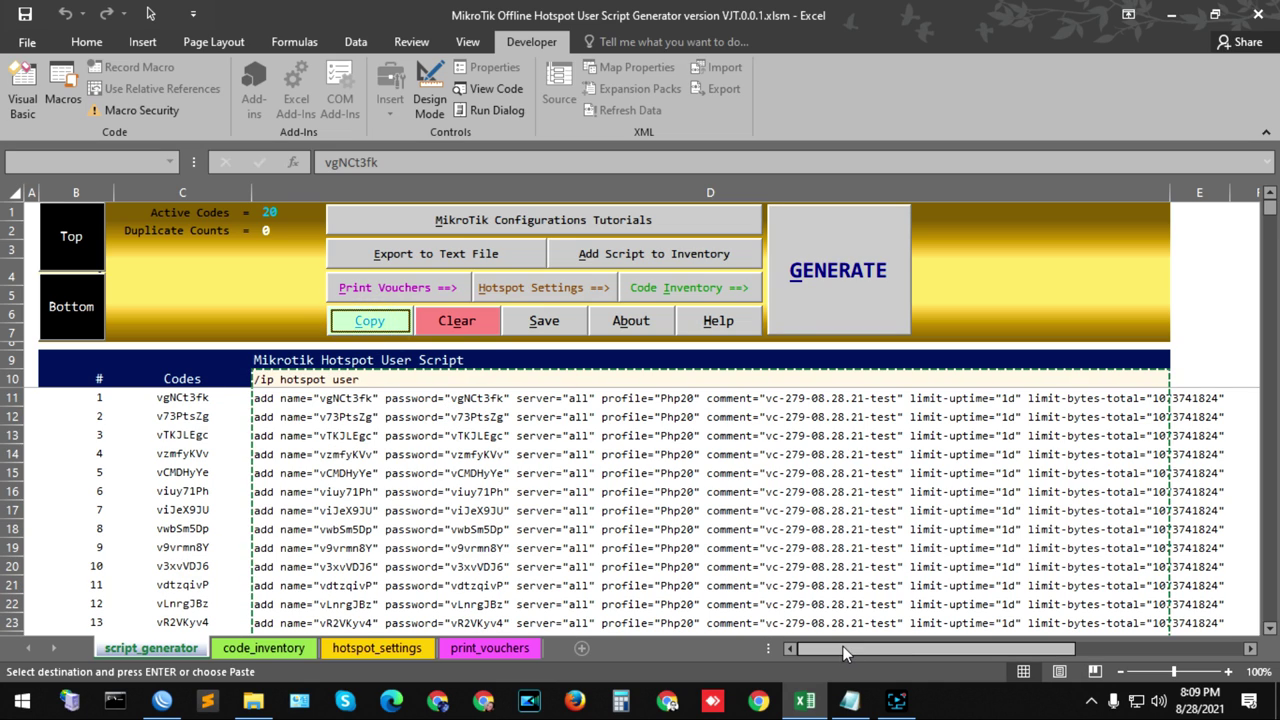
# - Paste the Php20 user commands into a WinBox terminal and check the hotspot users list
pyautogui.click(161, 702)
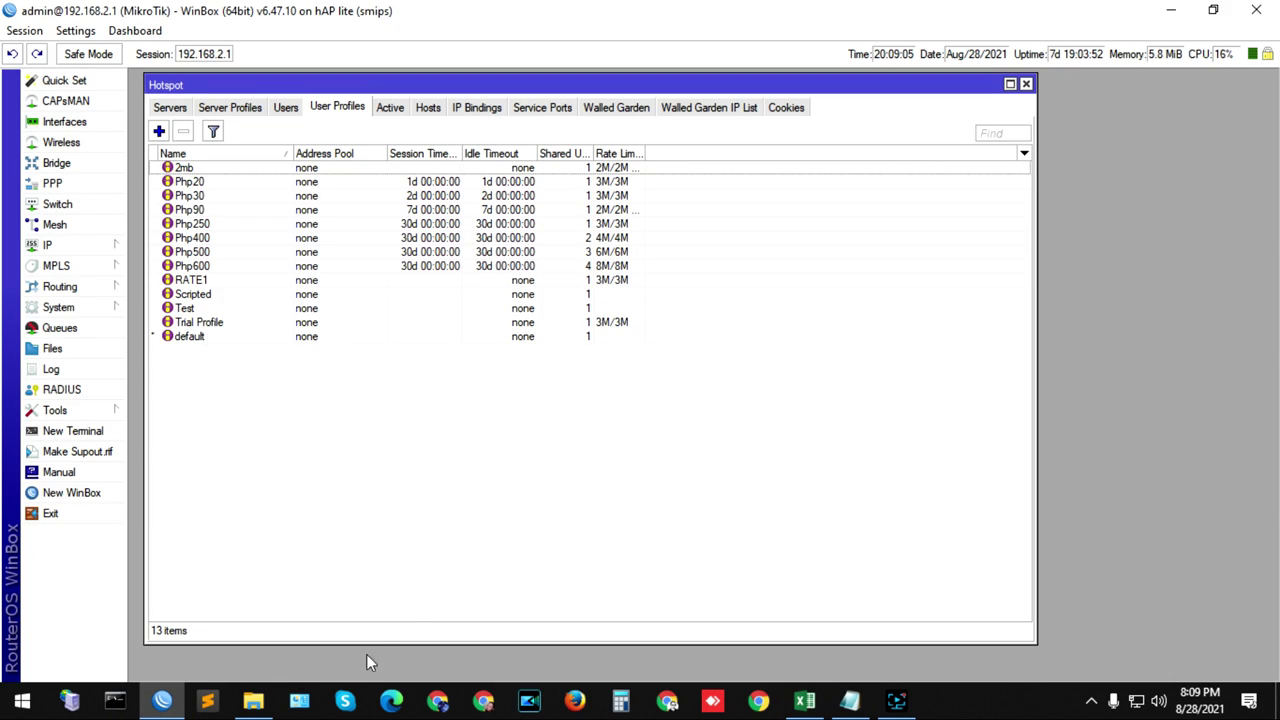
pyautogui.click(285, 108)
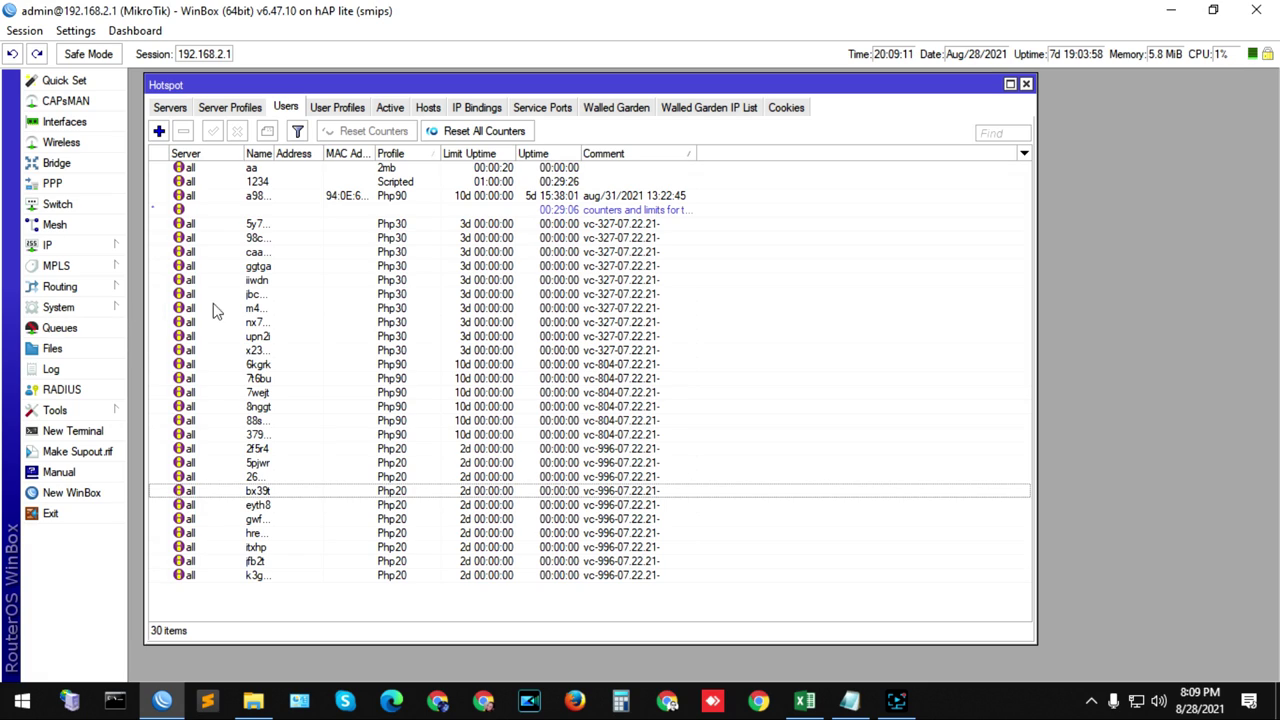
pyautogui.click(62, 431)
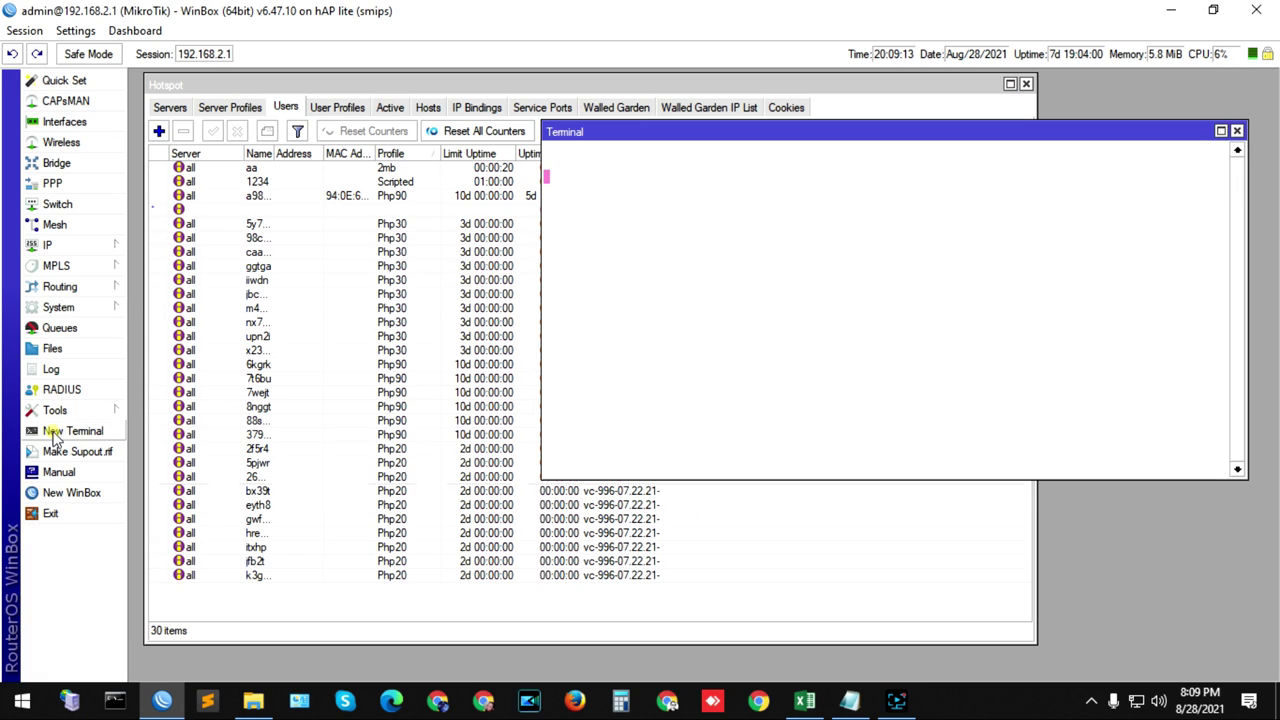
pyautogui.rightClick(671, 461)
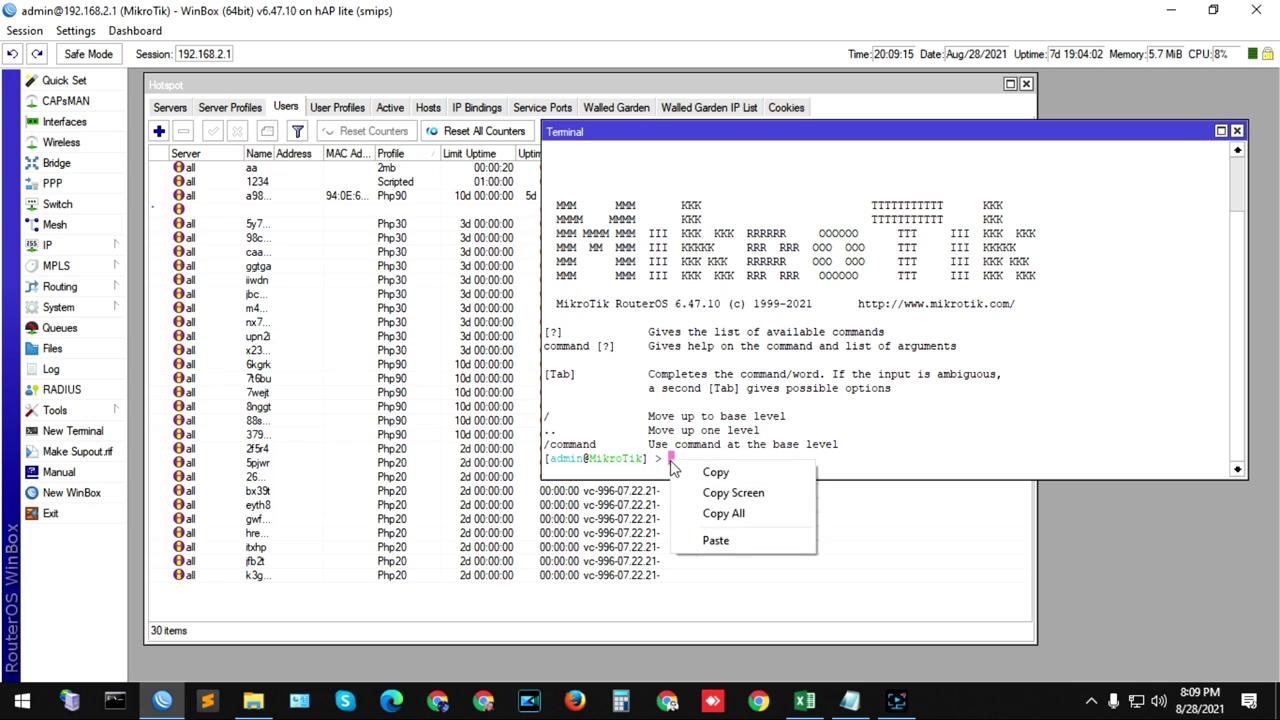
pyautogui.click(724, 541)
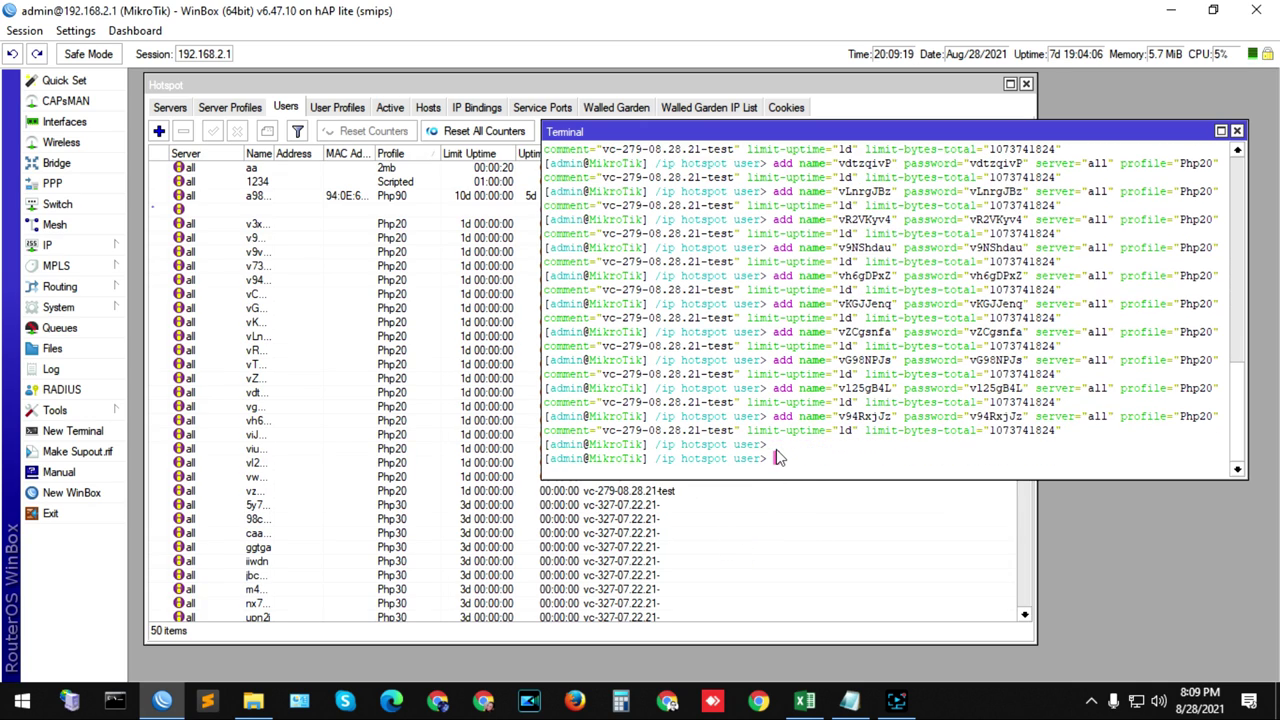
pyautogui.click(1237, 131)
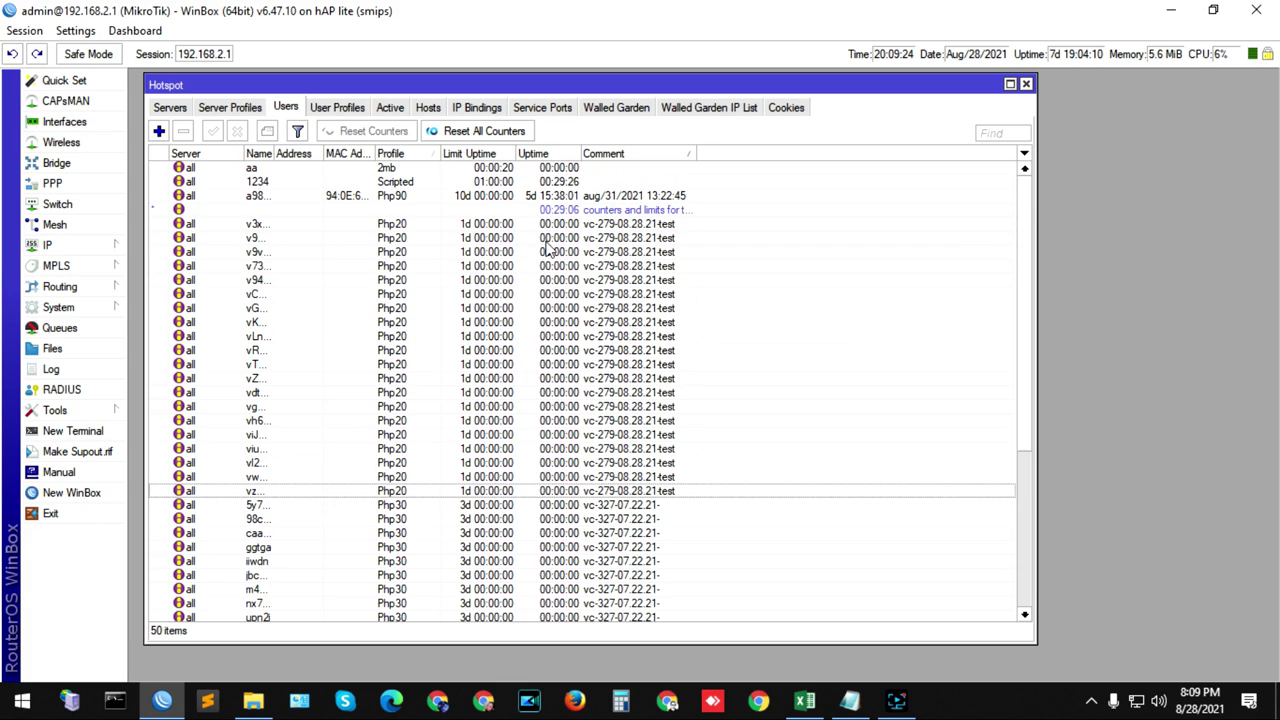
pyautogui.scroll(-2, 590, 275)
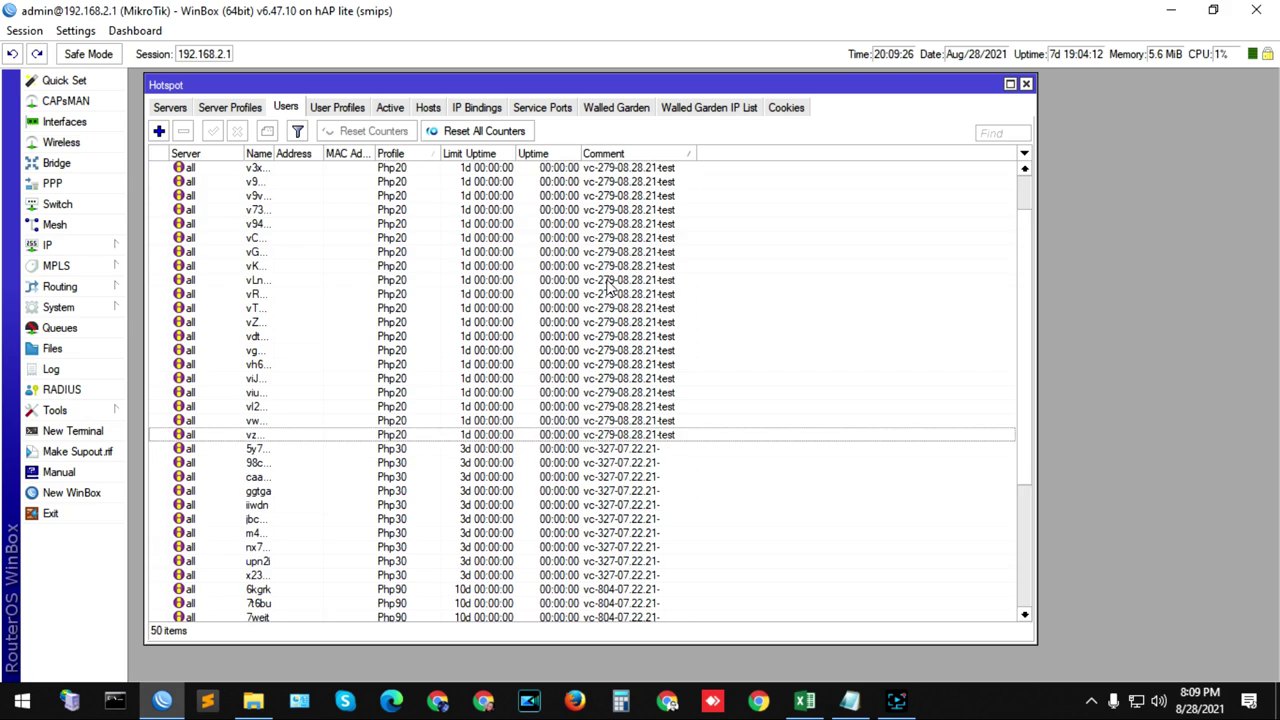
pyautogui.scroll(2, 612, 290)
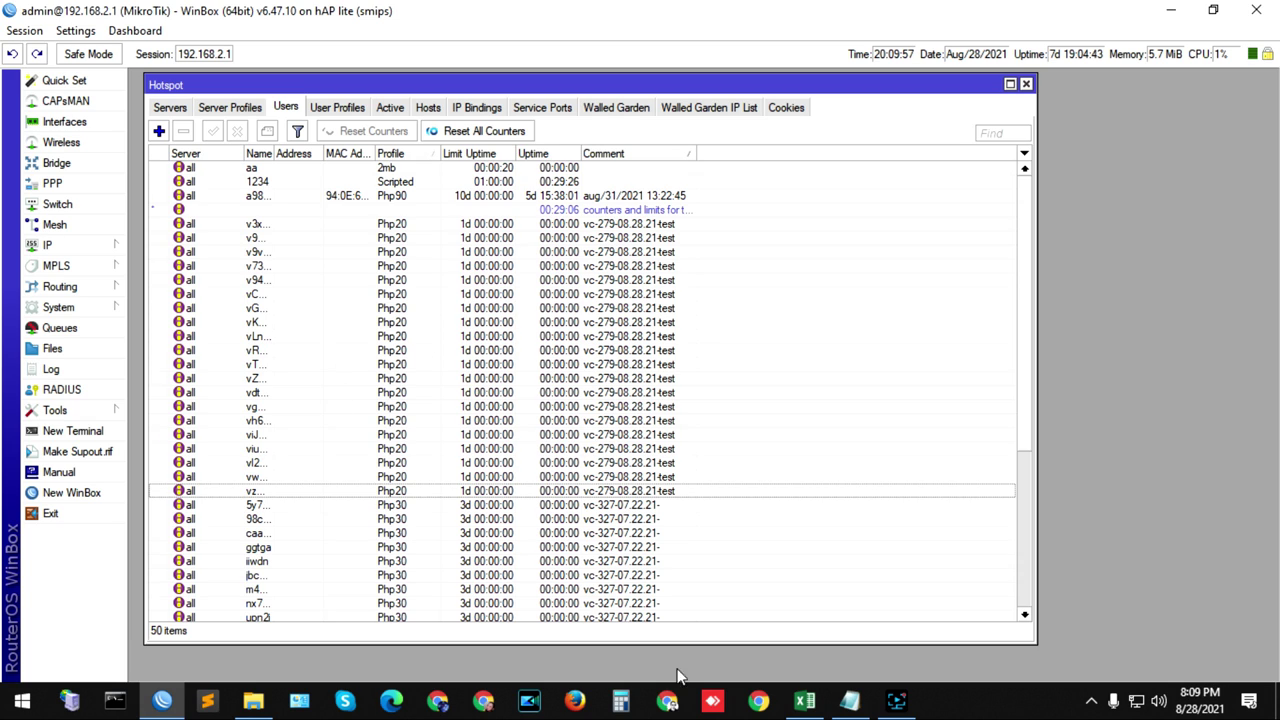
pyautogui.click(804, 700)
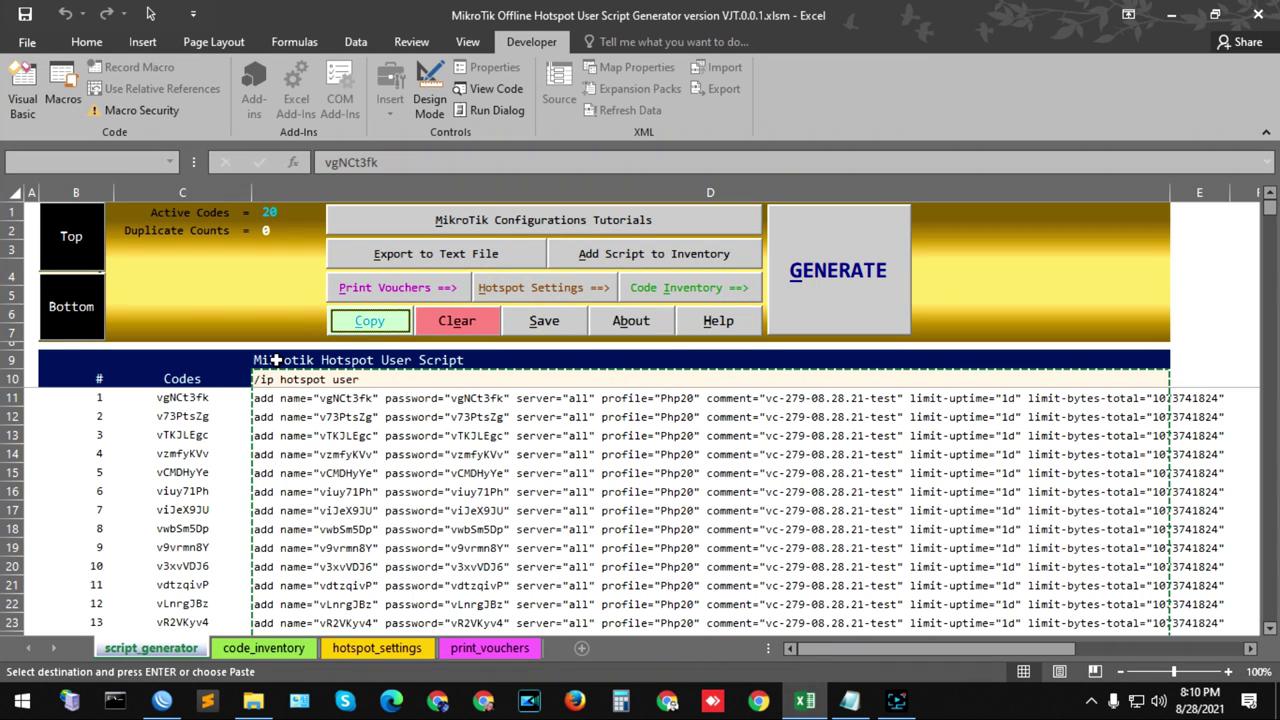
# - Select a script cell and scroll the script_generator sheet back to the top
pyautogui.click(453, 467)
pyautogui.scroll(-3, 455, 440)
pyautogui.scroll(1, 744, 484)
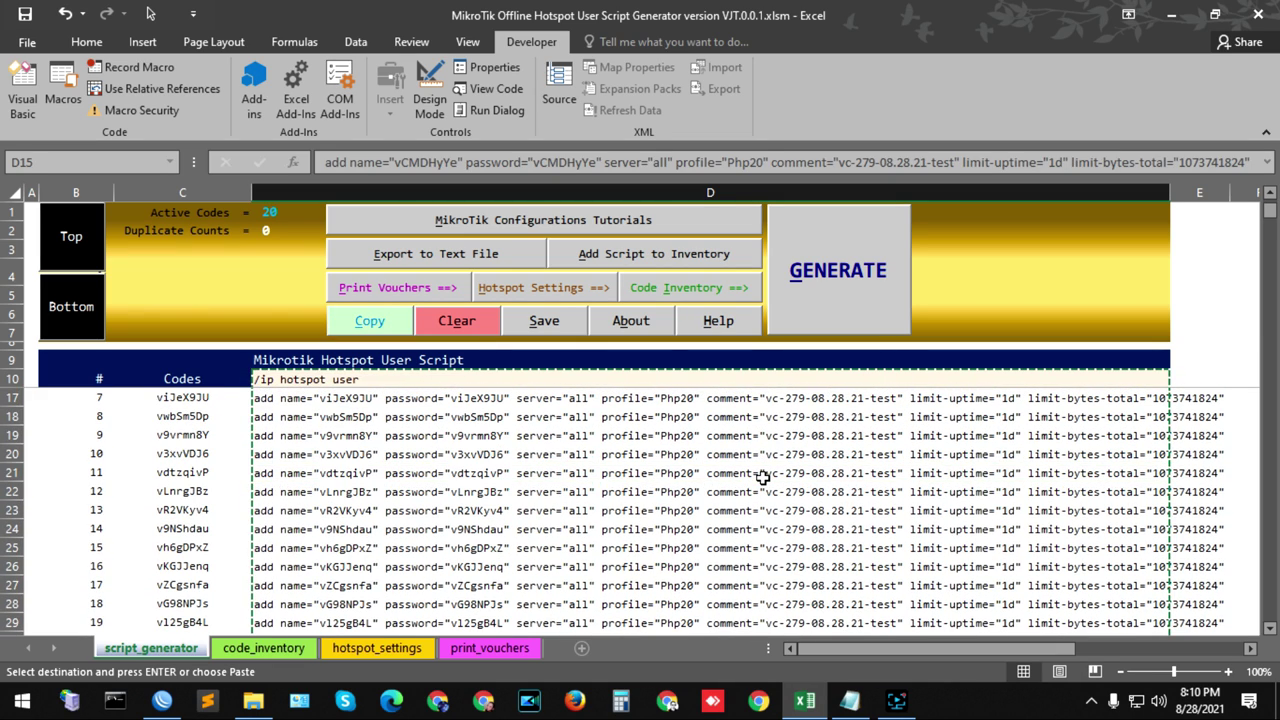
pyautogui.scroll(1, 763, 477)
pyautogui.scroll(1, 763, 477)
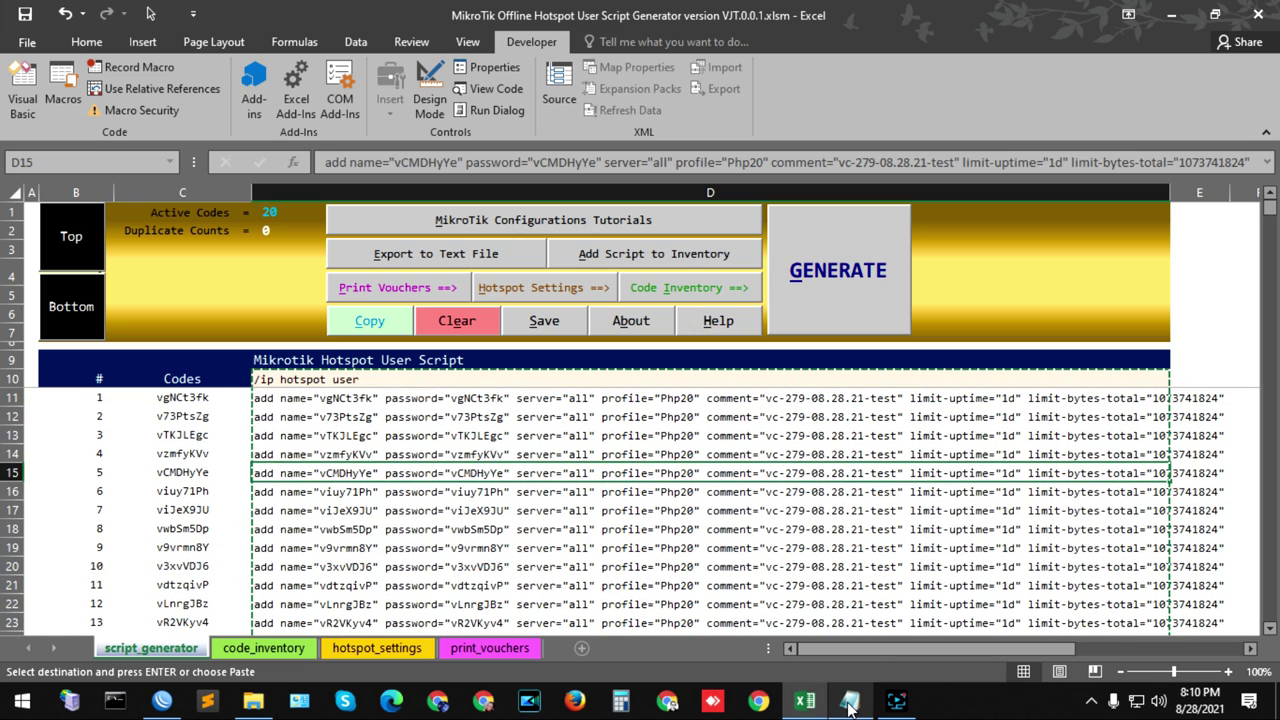
pyautogui.moveTo(850, 706)
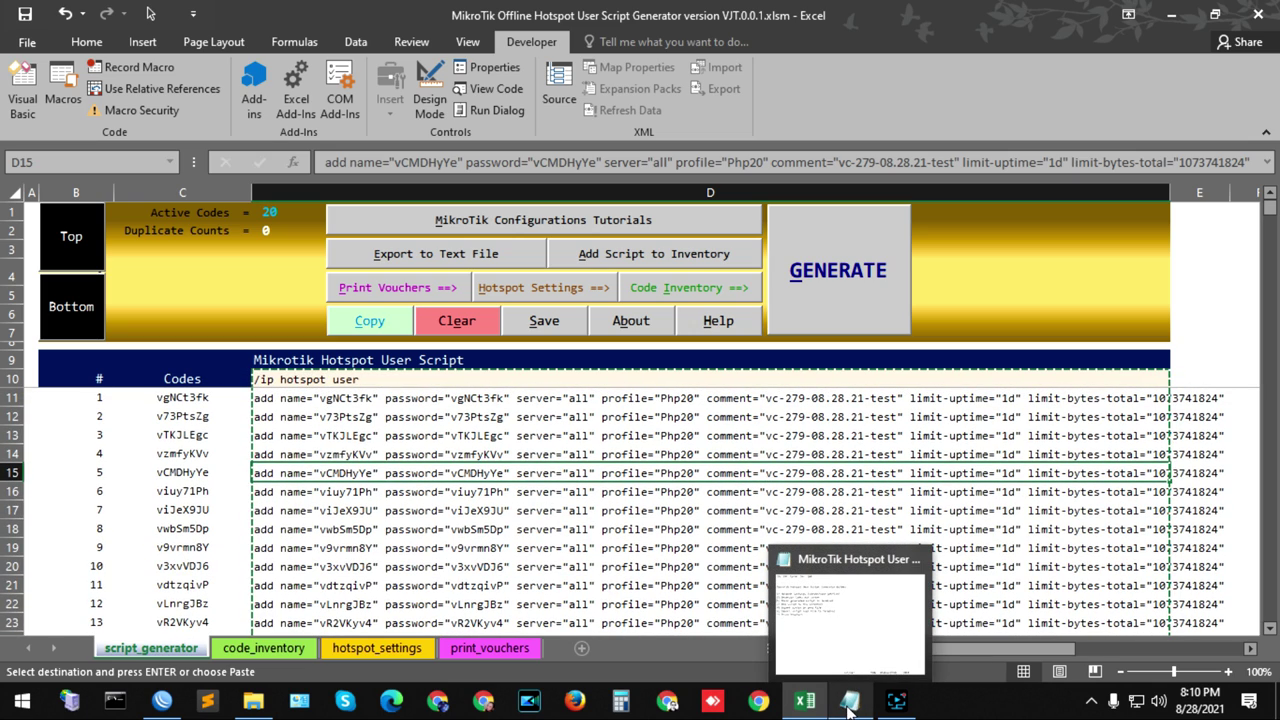
pyautogui.click(850, 706)
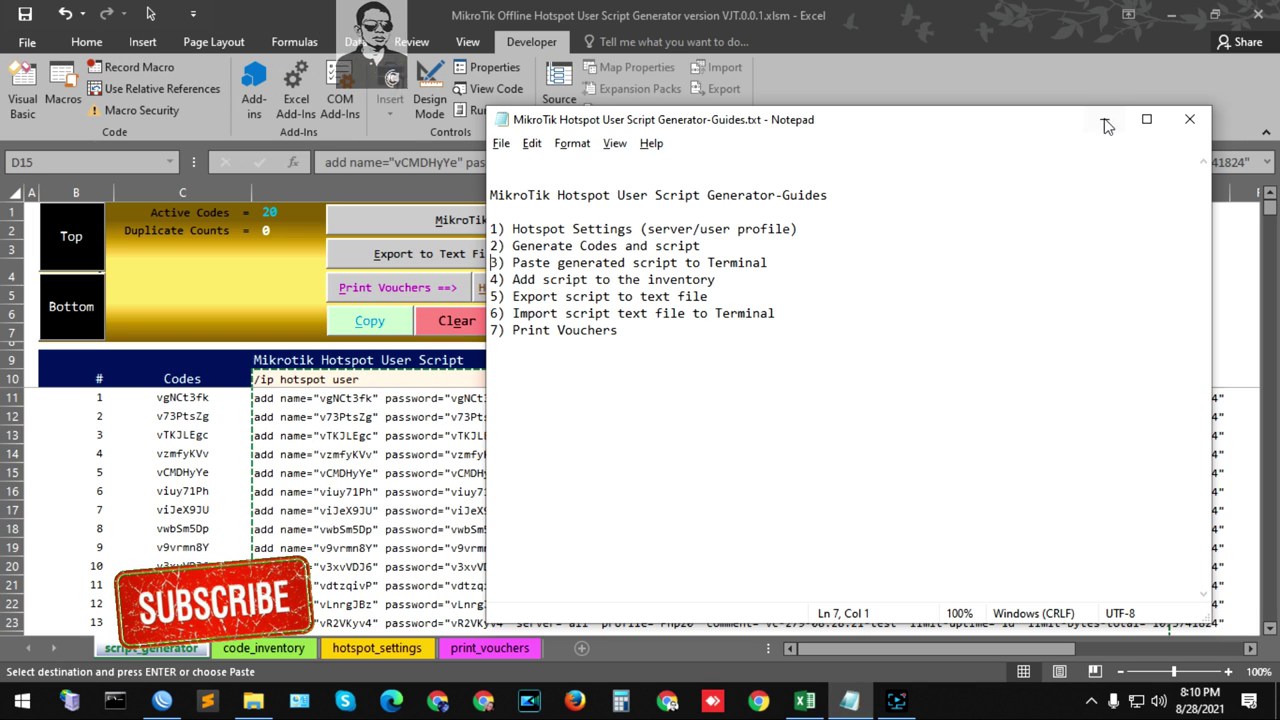
pyautogui.click(1105, 121)
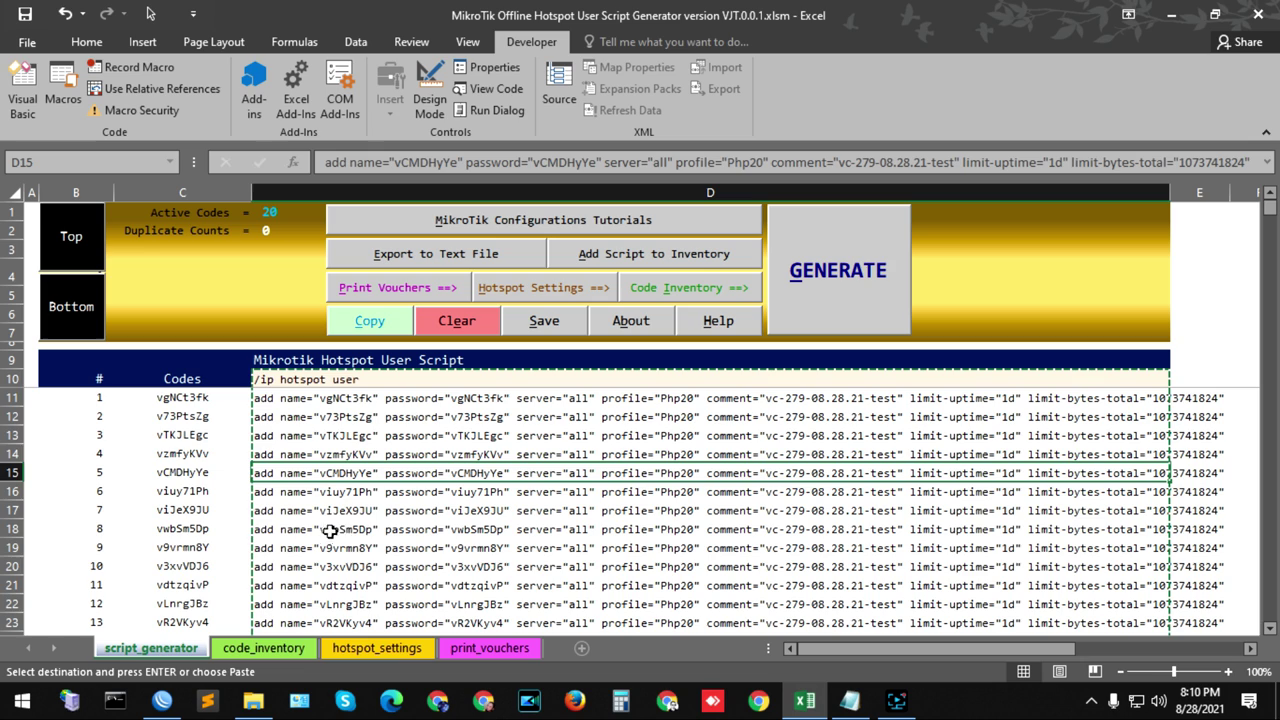
# - Switch between the script_generator and code_inventory sheets, ending on code_inventory
pyautogui.scroll(-1, 329, 531)
pyautogui.scroll(1, 343, 559)
pyautogui.click(251, 650)
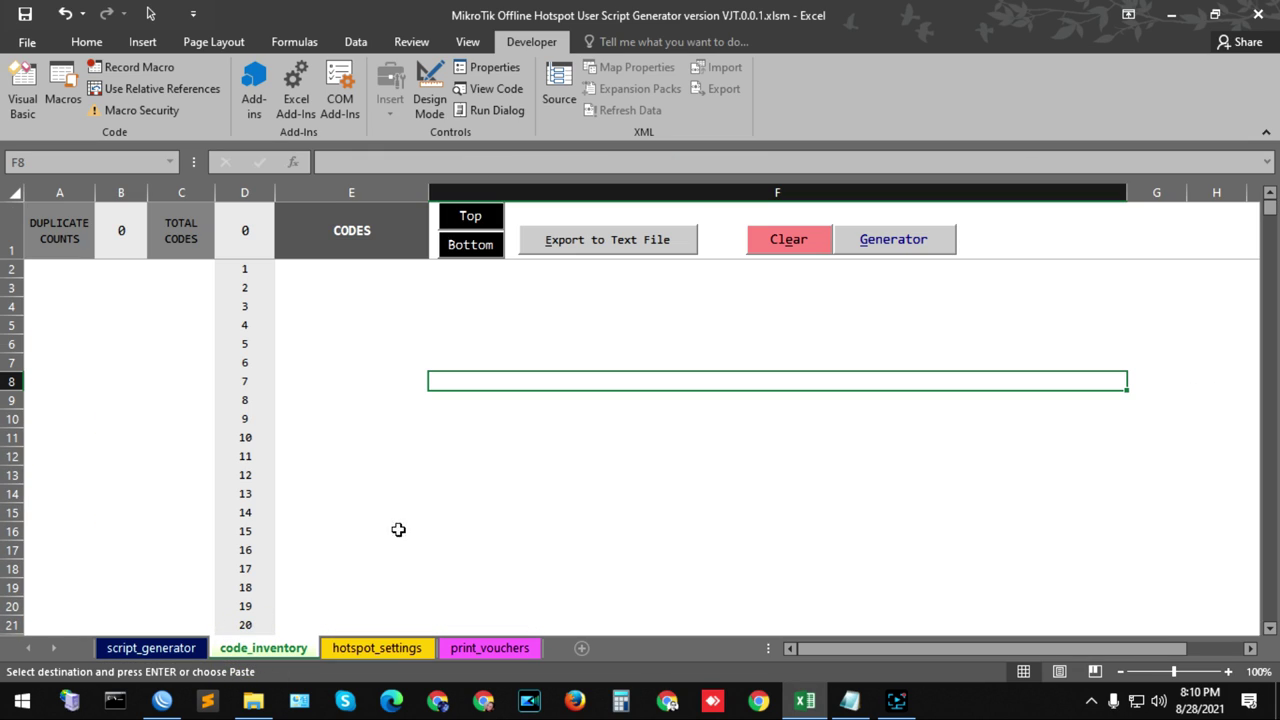
pyautogui.click(168, 652)
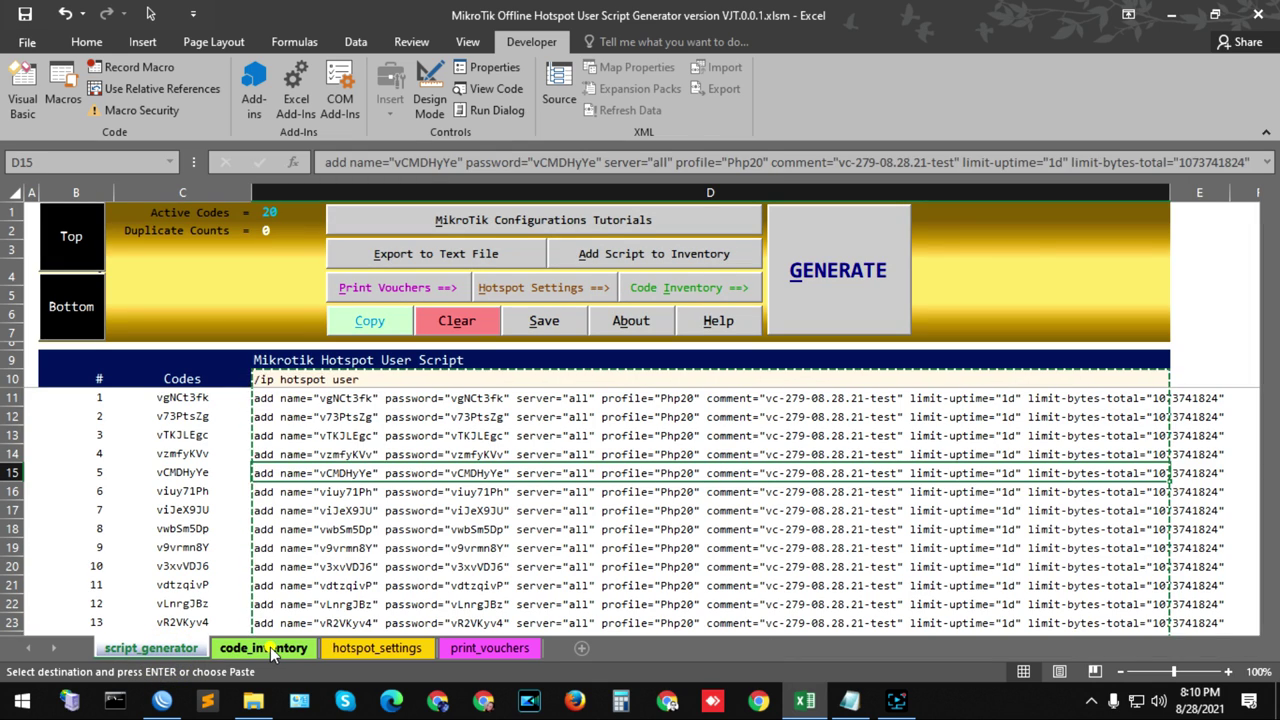
pyautogui.click(262, 648)
pyautogui.click(160, 650)
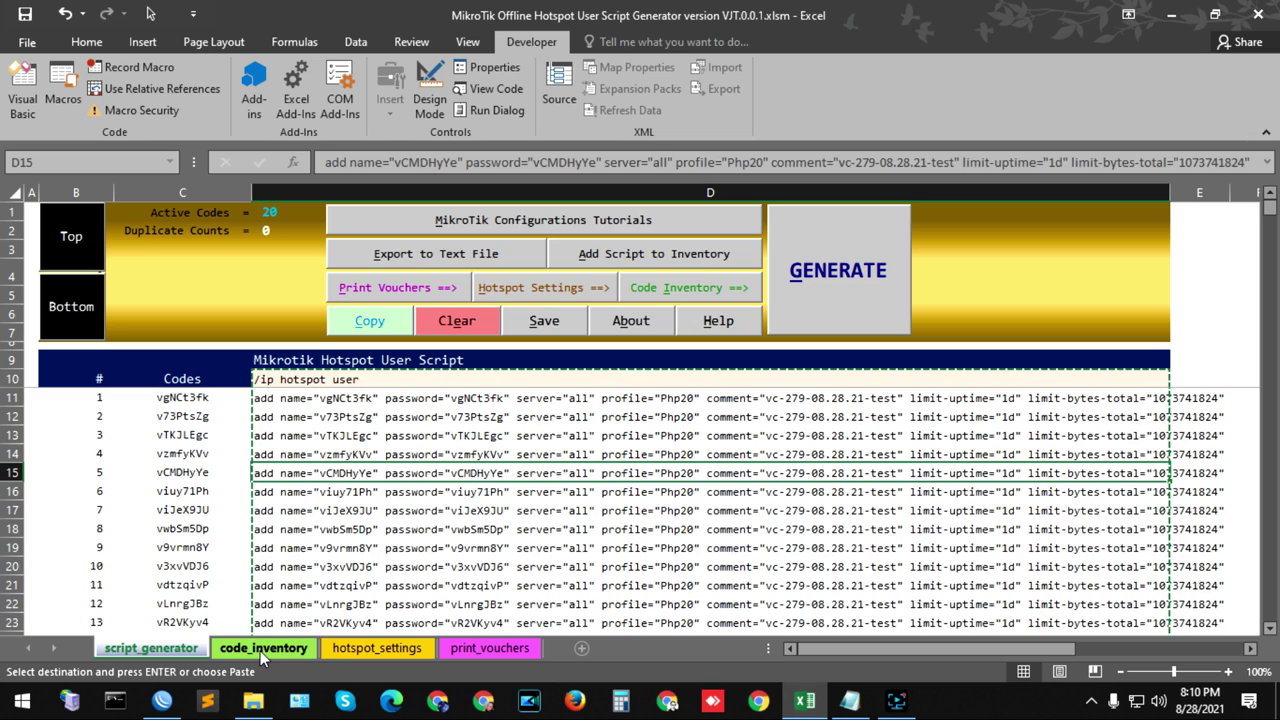
pyautogui.click(260, 650)
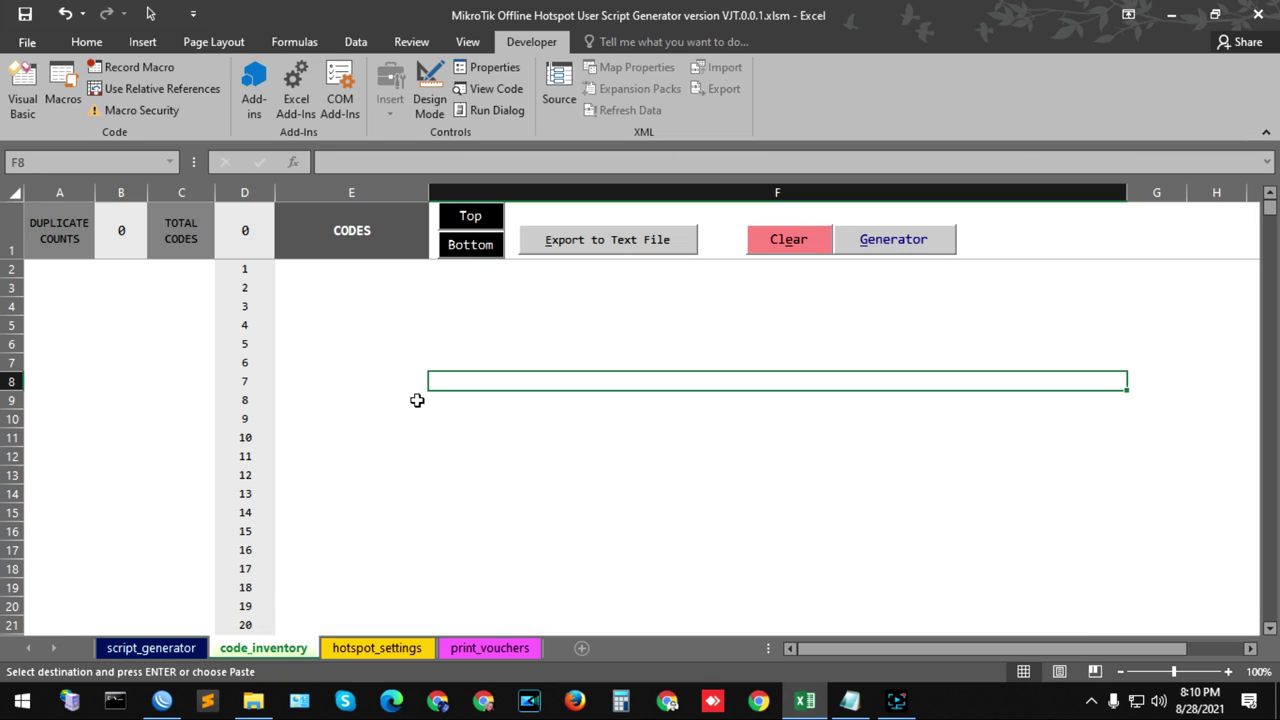
pyautogui.click(150, 648)
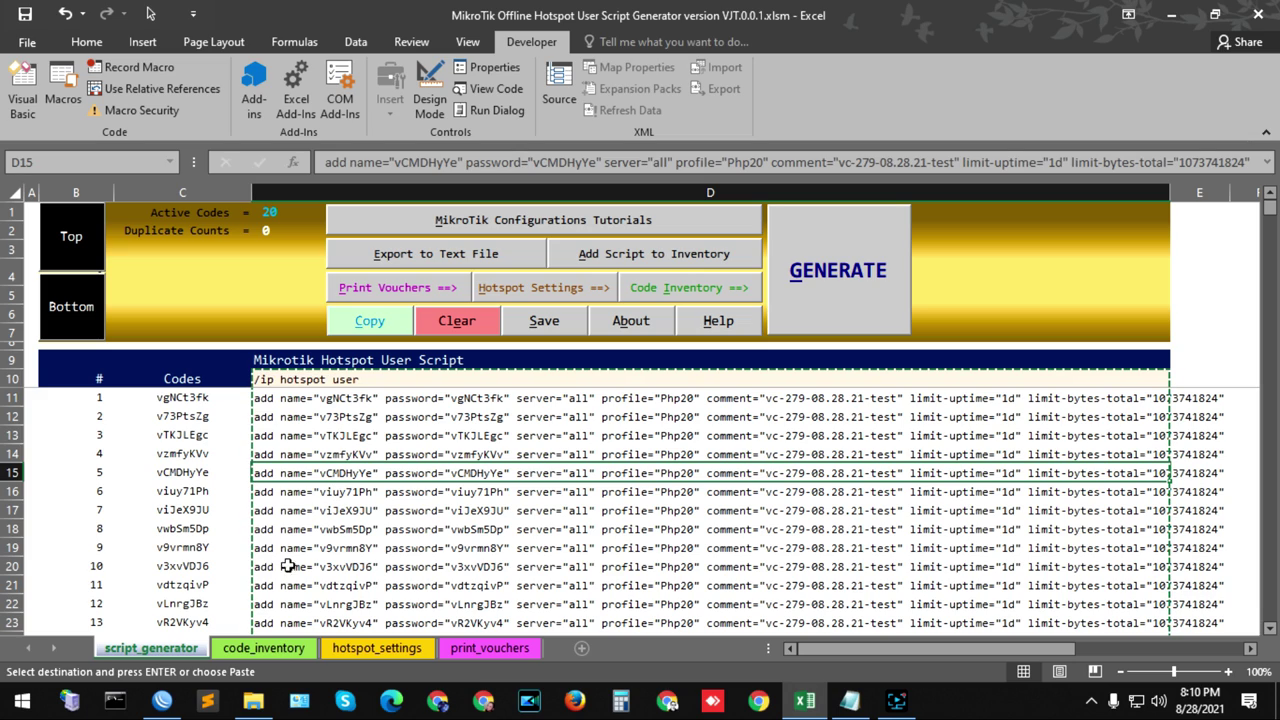
pyautogui.click(256, 648)
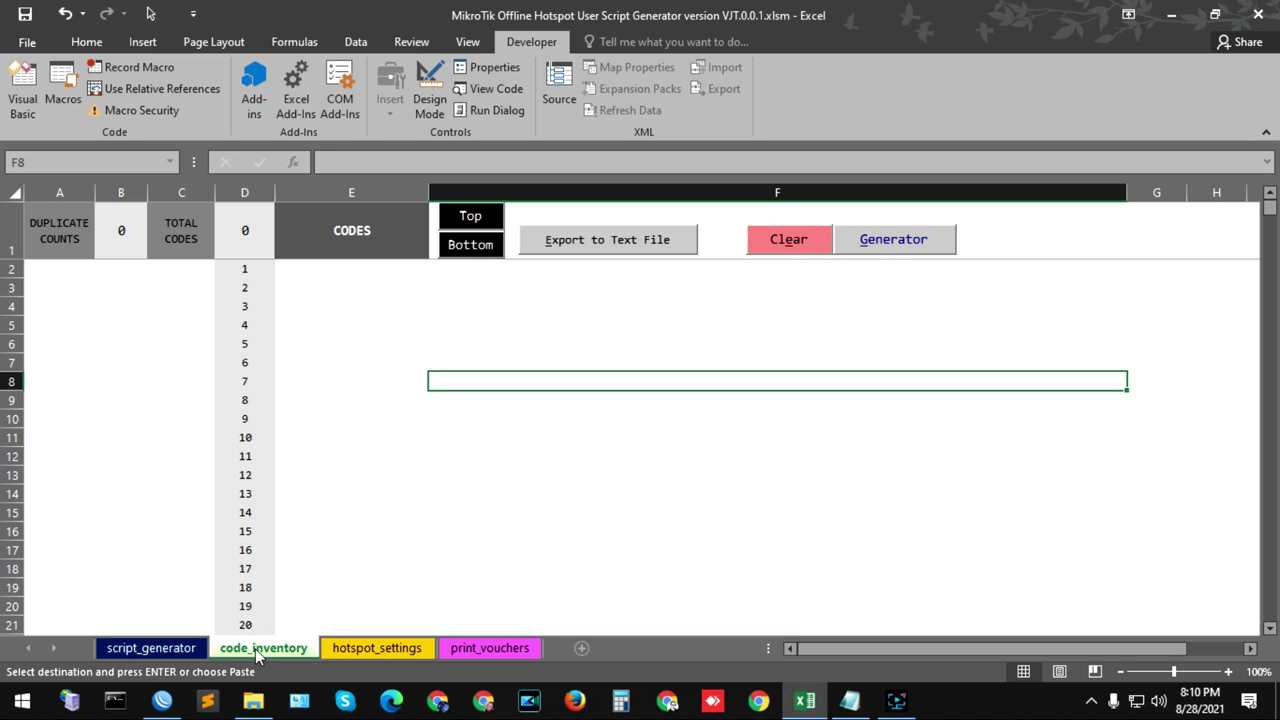
# - Scroll code_inventory down to slot 5000, select E5001, and return to the top
pyautogui.scroll(-3, 264, 503)
pyautogui.press('super')
pyautogui.press('super')
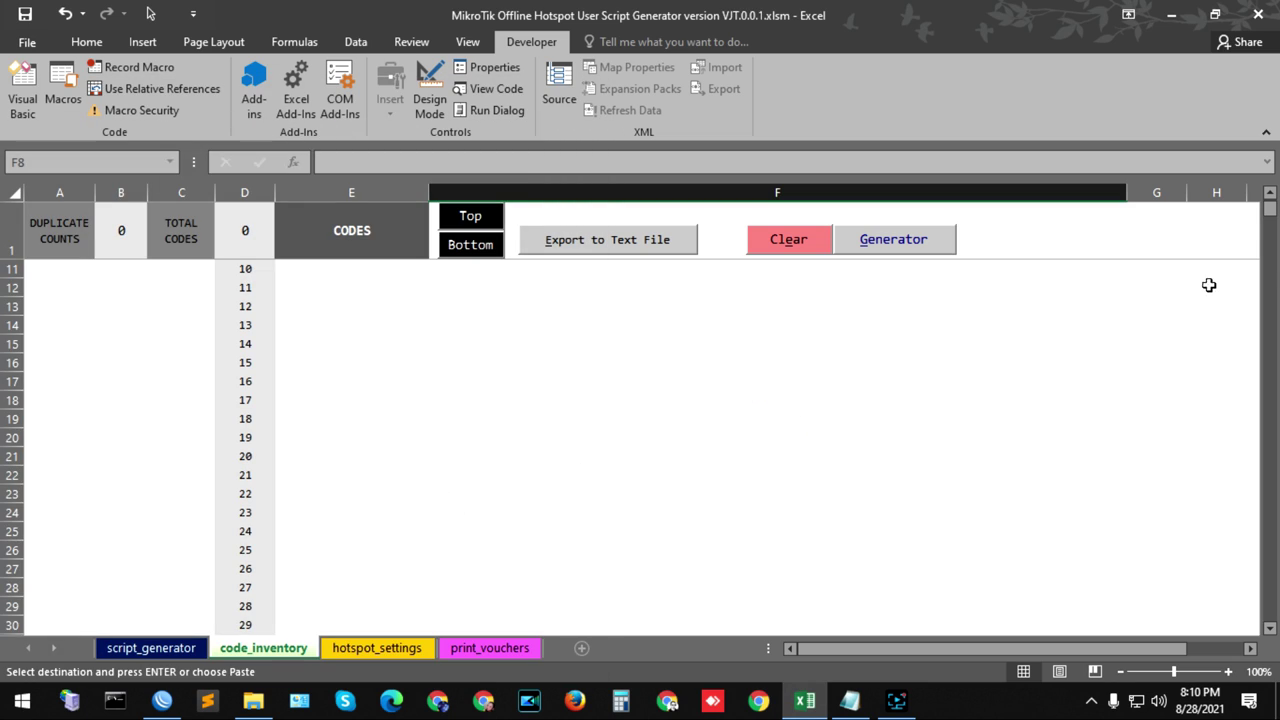
pyautogui.moveTo(1270, 207); pyautogui.dragTo(1272, 622)
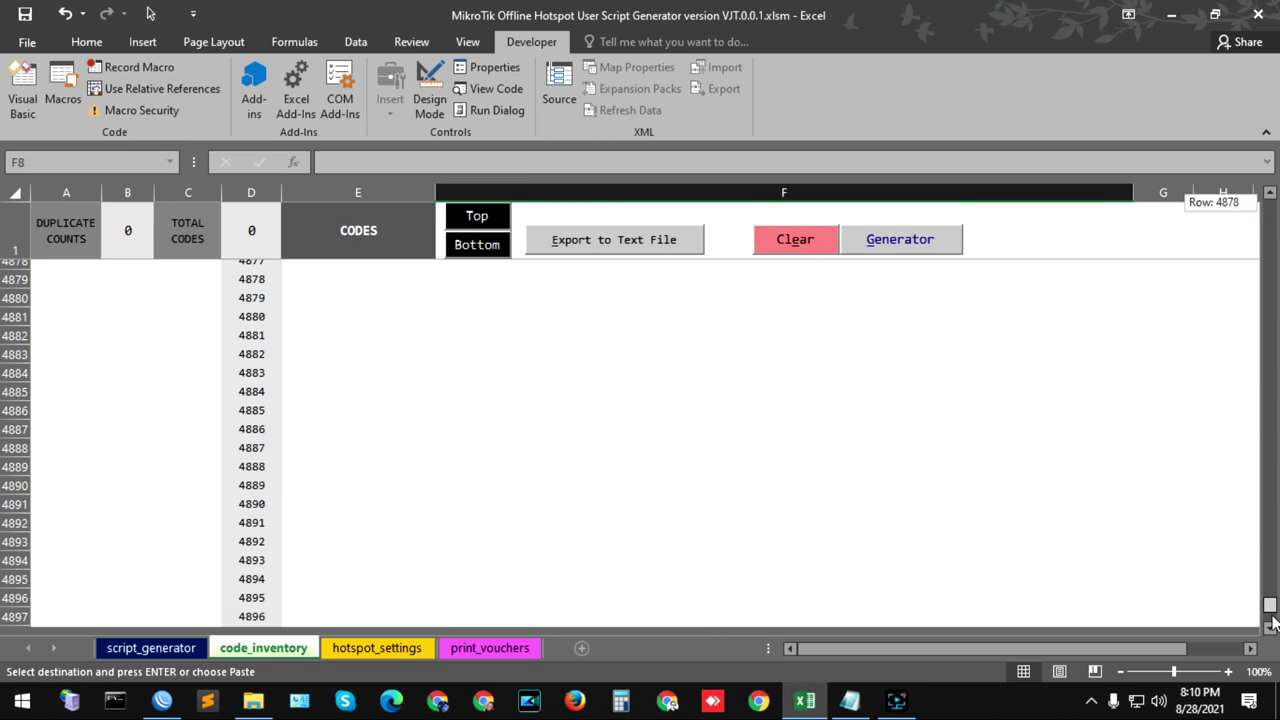
pyautogui.scroll(-5, 951, 517)
pyautogui.scroll(4, 951, 517)
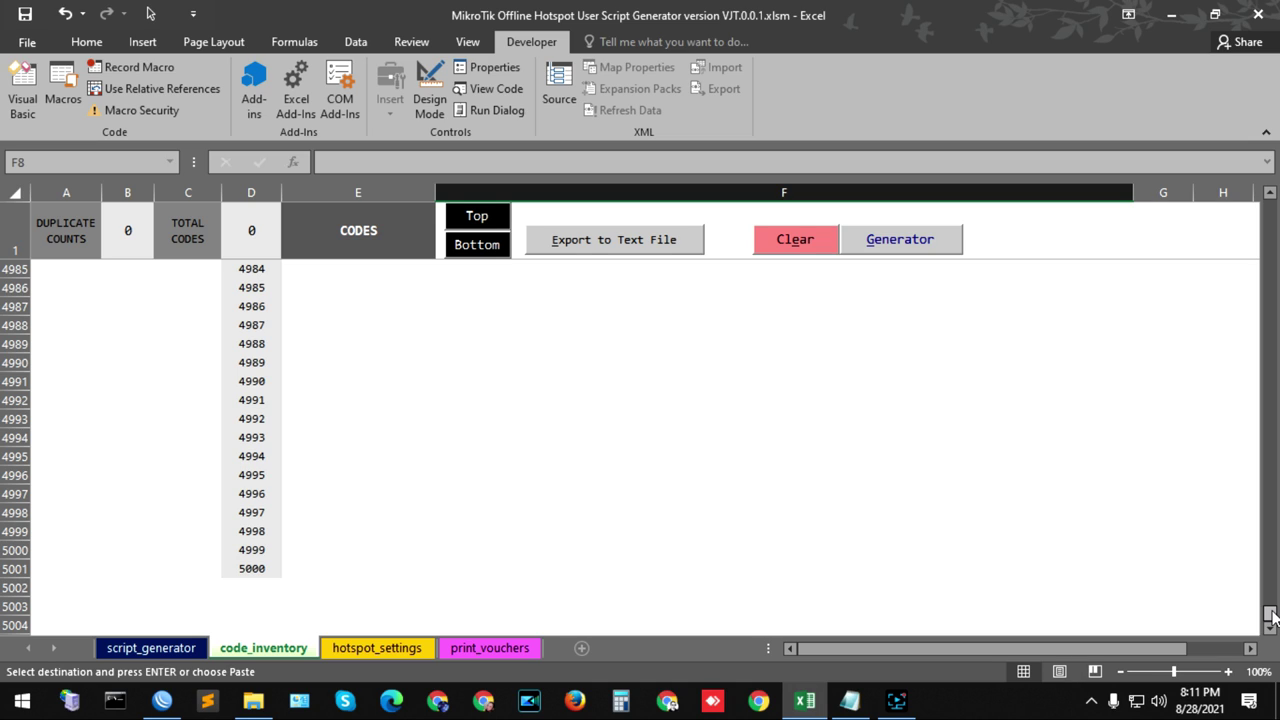
pyautogui.moveTo(1271, 615)
pyautogui.mouseDown()
pyautogui.moveTo(1255, 455)
pyautogui.moveTo(1235, 635)
pyautogui.mouseUp()
pyautogui.click(287, 572)
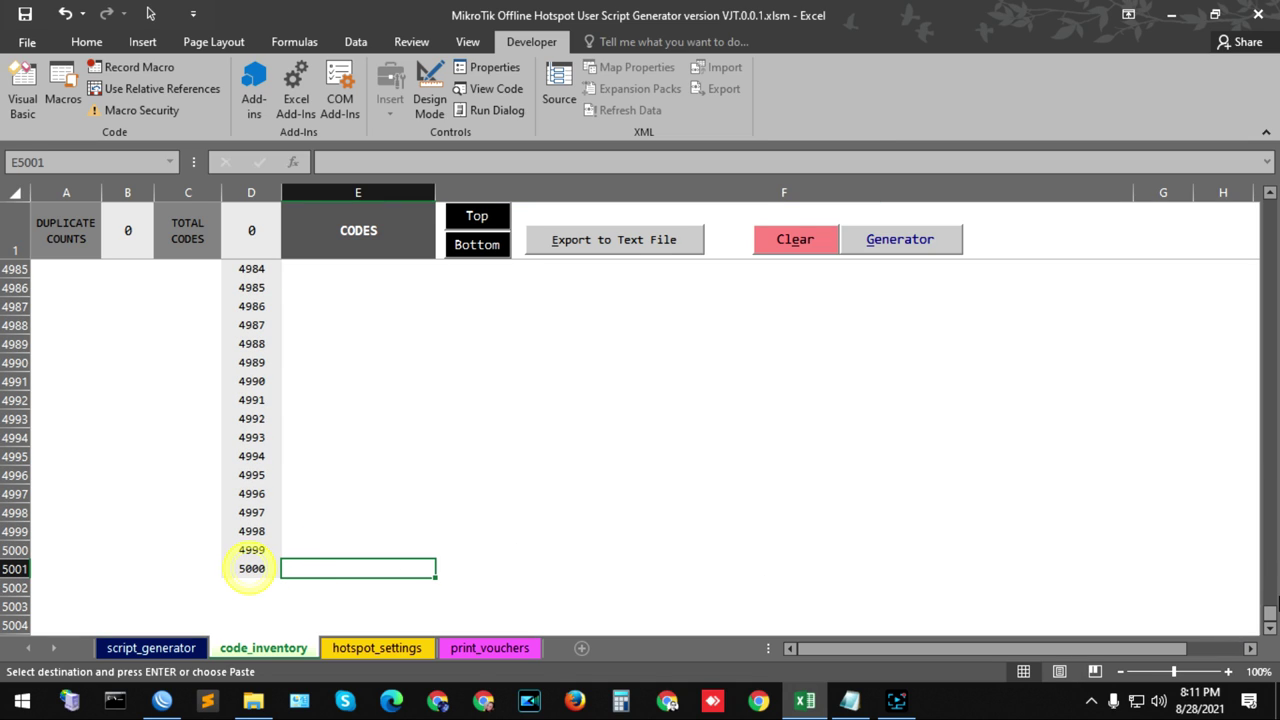
pyautogui.moveTo(1269, 612); pyautogui.dragTo(1272, 206)
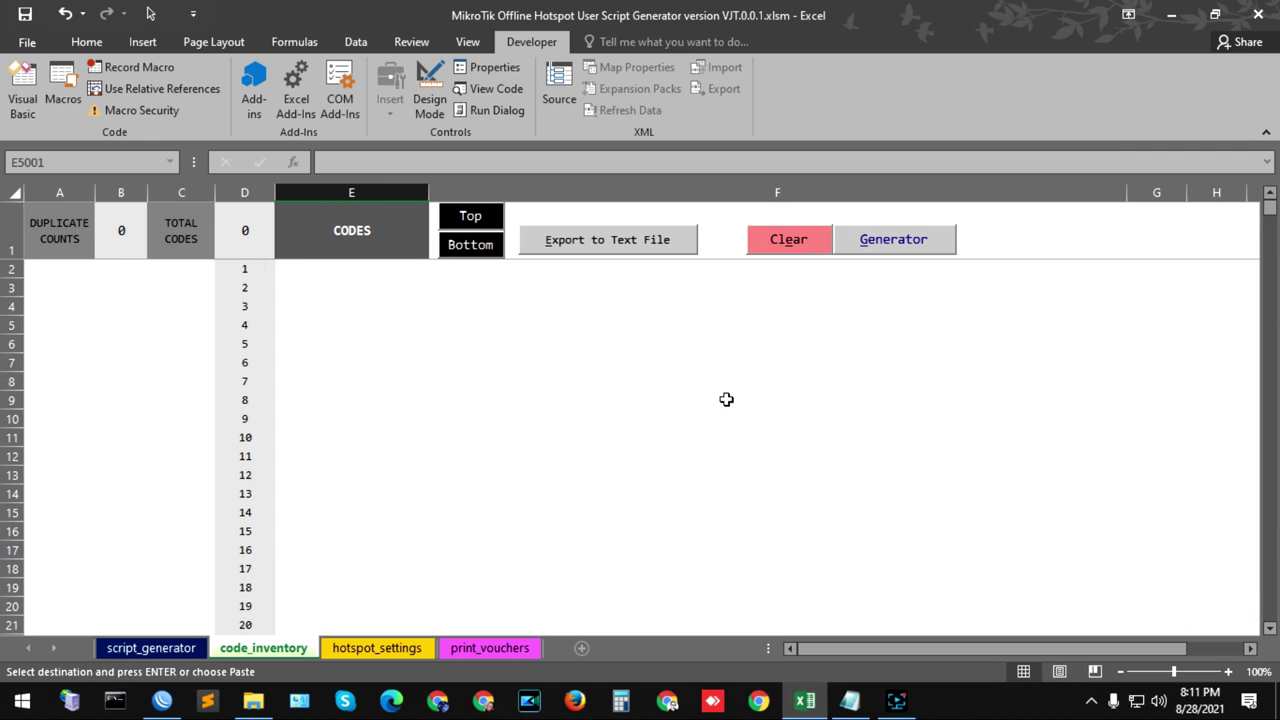
# - Add the 20 Php20 hotspot scripts to the code inventory and acknowledge the success message
pyautogui.click(136, 648)
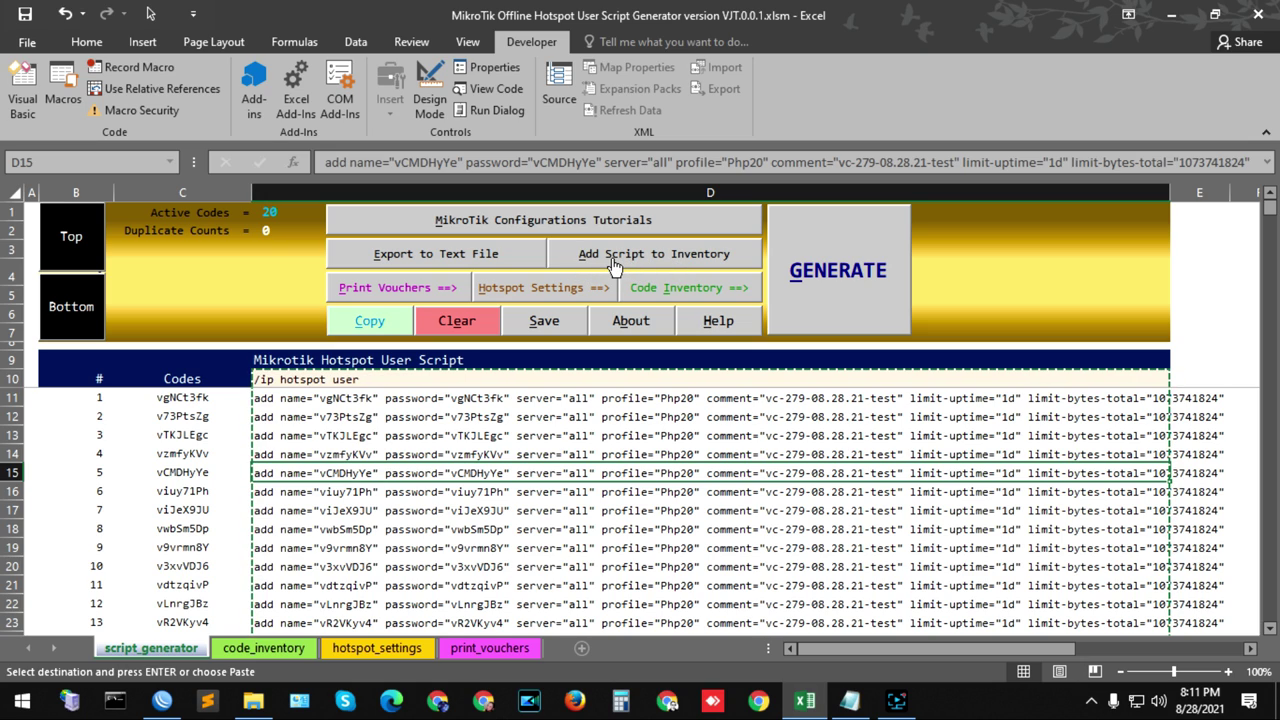
pyautogui.click(623, 255)
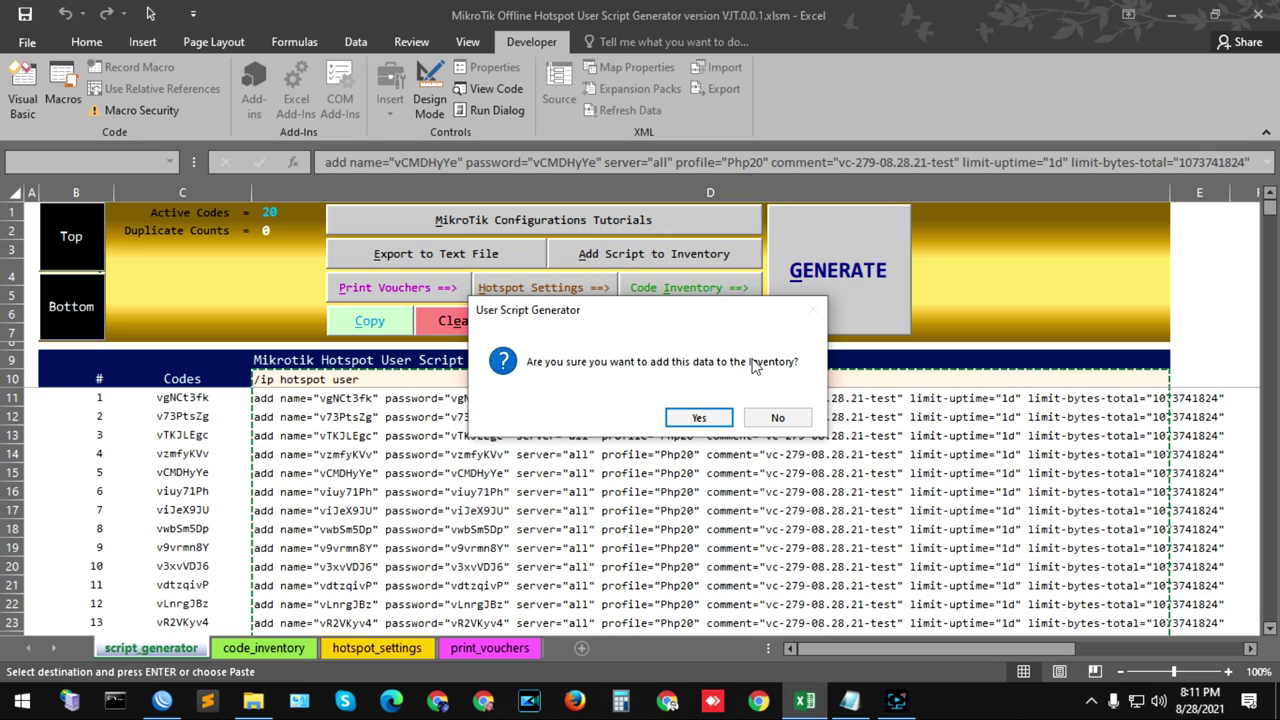
pyautogui.click(699, 419)
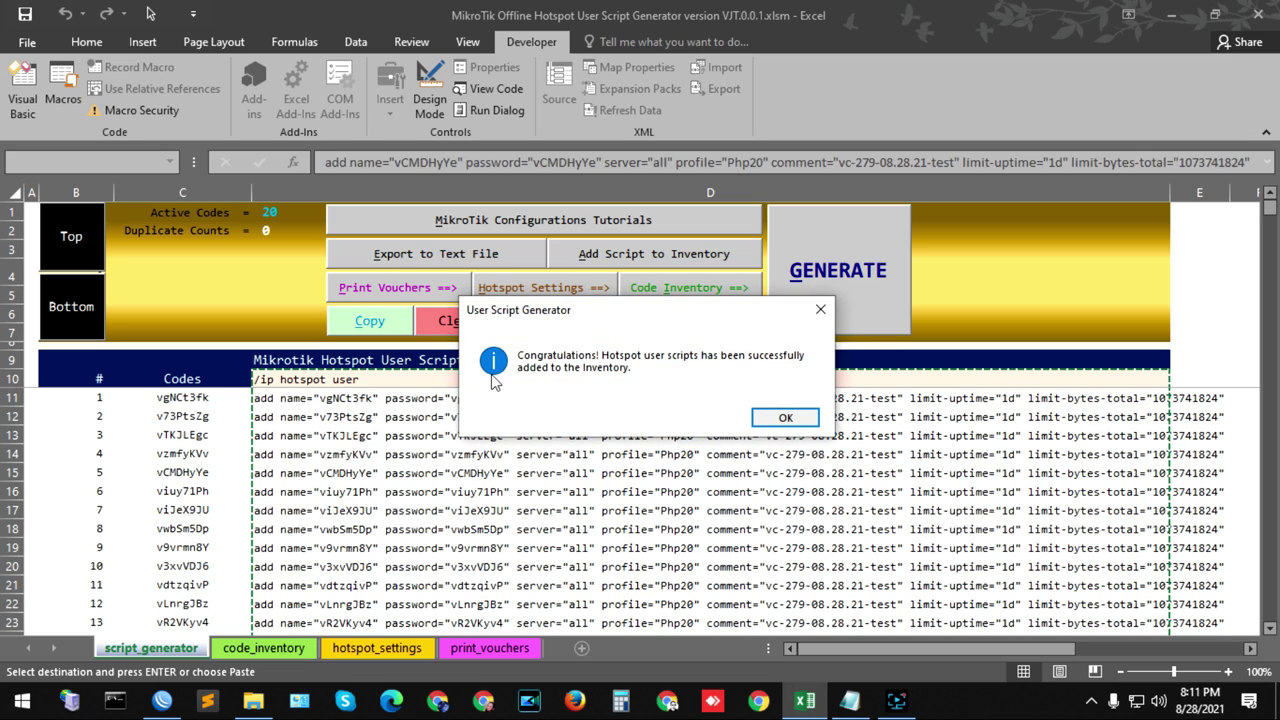
pyautogui.click(783, 419)
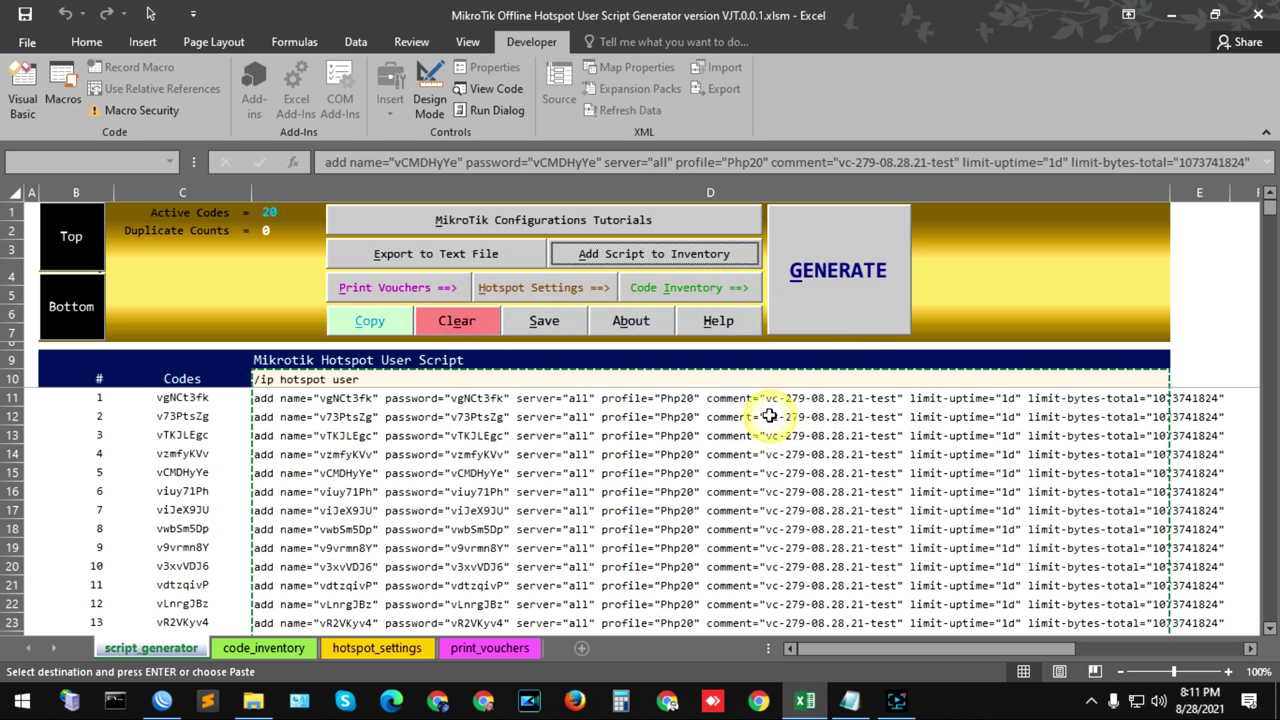
pyautogui.click(263, 648)
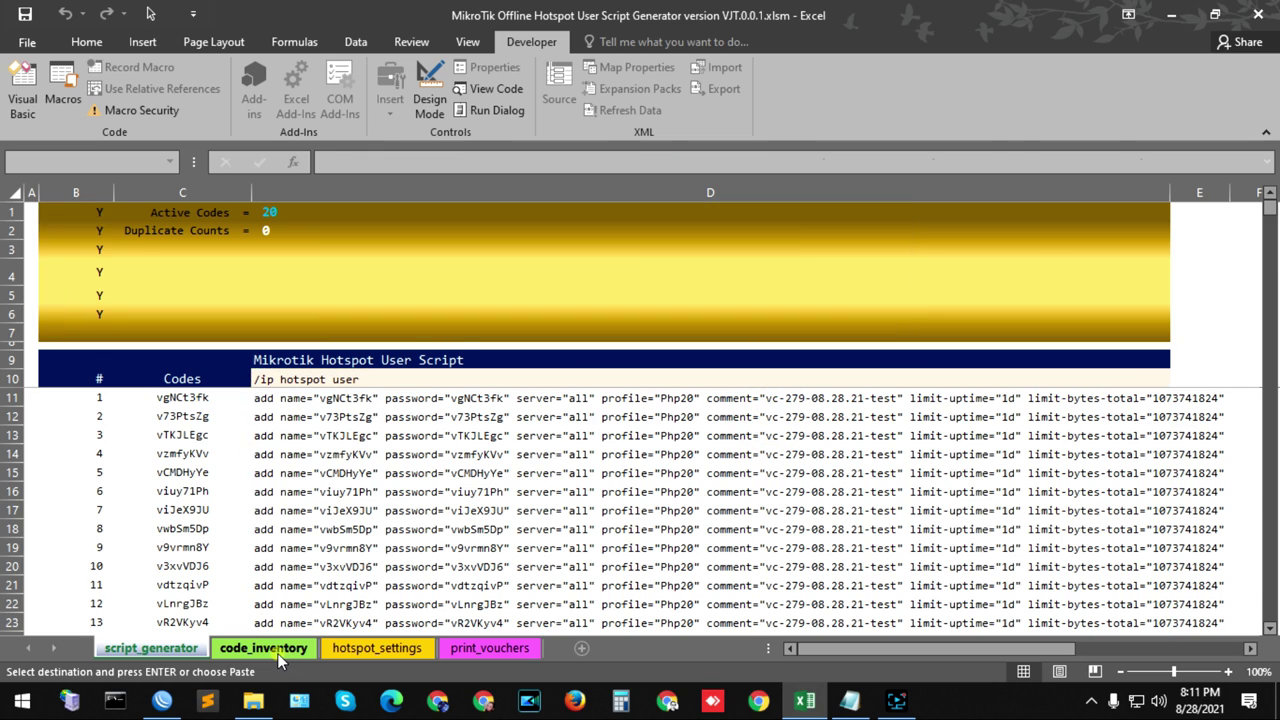
pyautogui.scroll(-4, 476, 507)
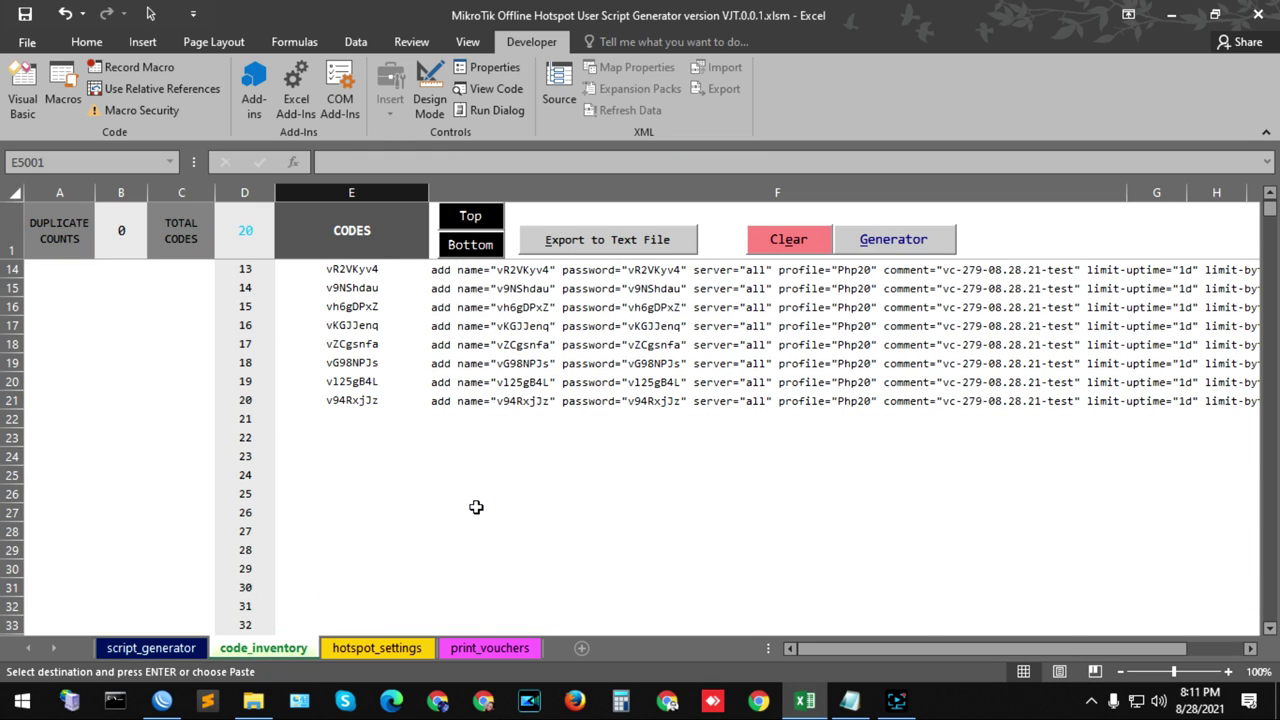
pyautogui.scroll(4, 476, 507)
pyautogui.scroll(-1, 476, 507)
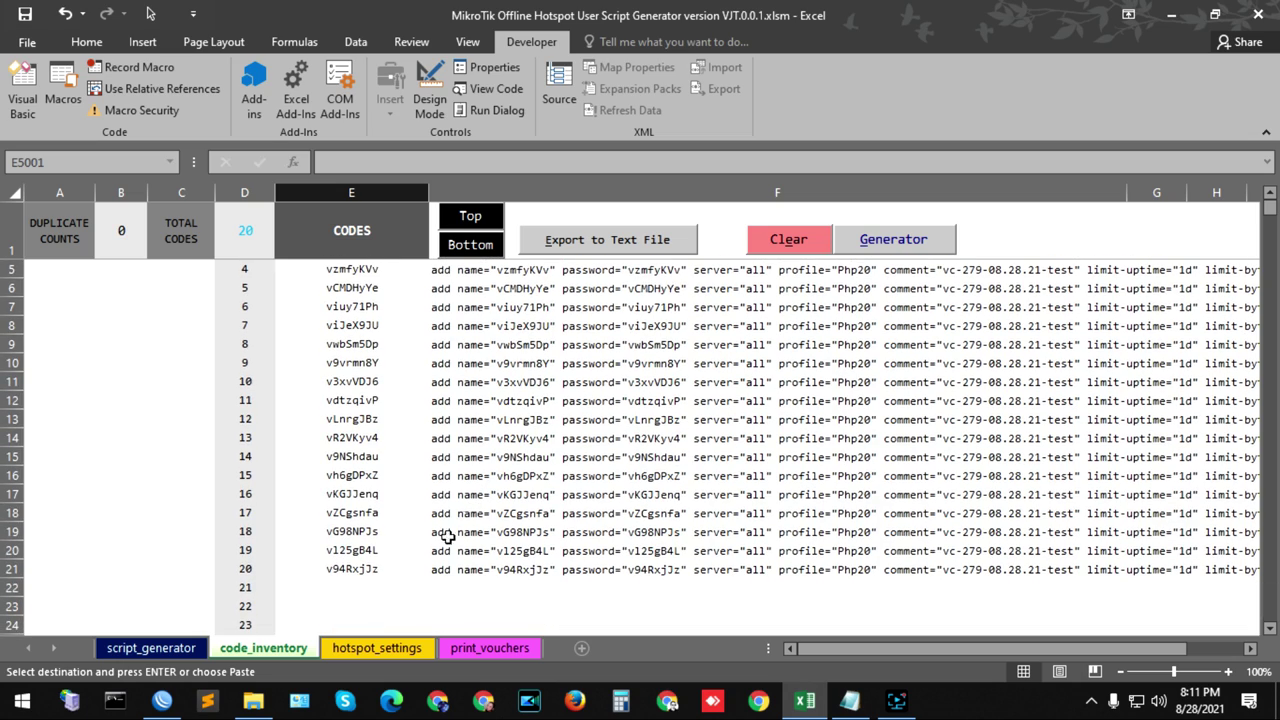
pyautogui.click(366, 590)
pyautogui.click(370, 570)
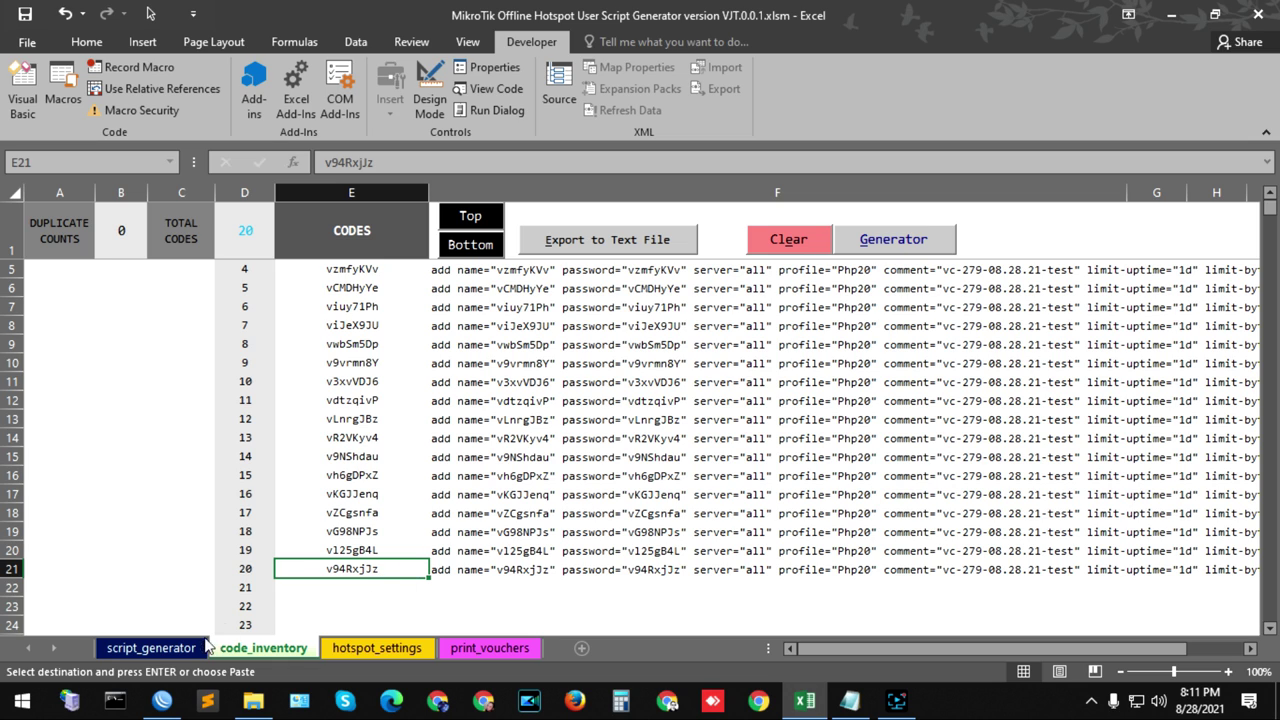
pyautogui.click(151, 648)
pyautogui.scroll(-1, 440, 470)
pyautogui.click(70, 313)
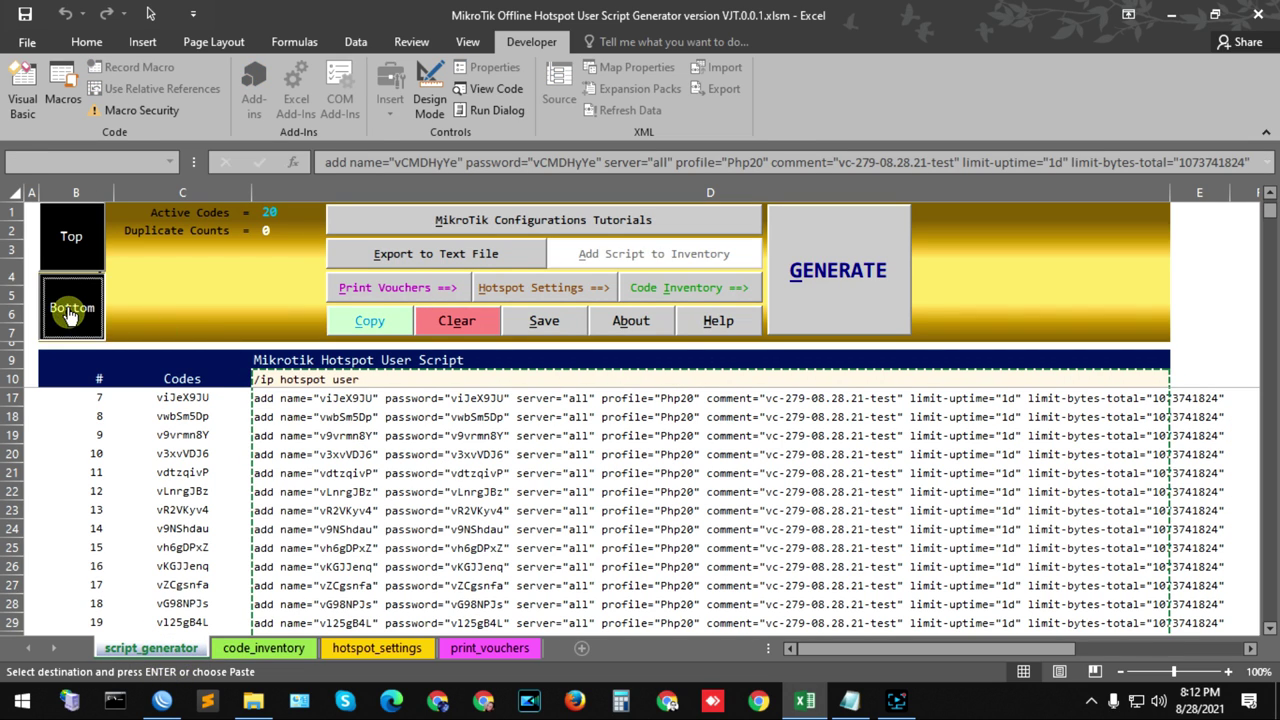
pyautogui.click(245, 510)
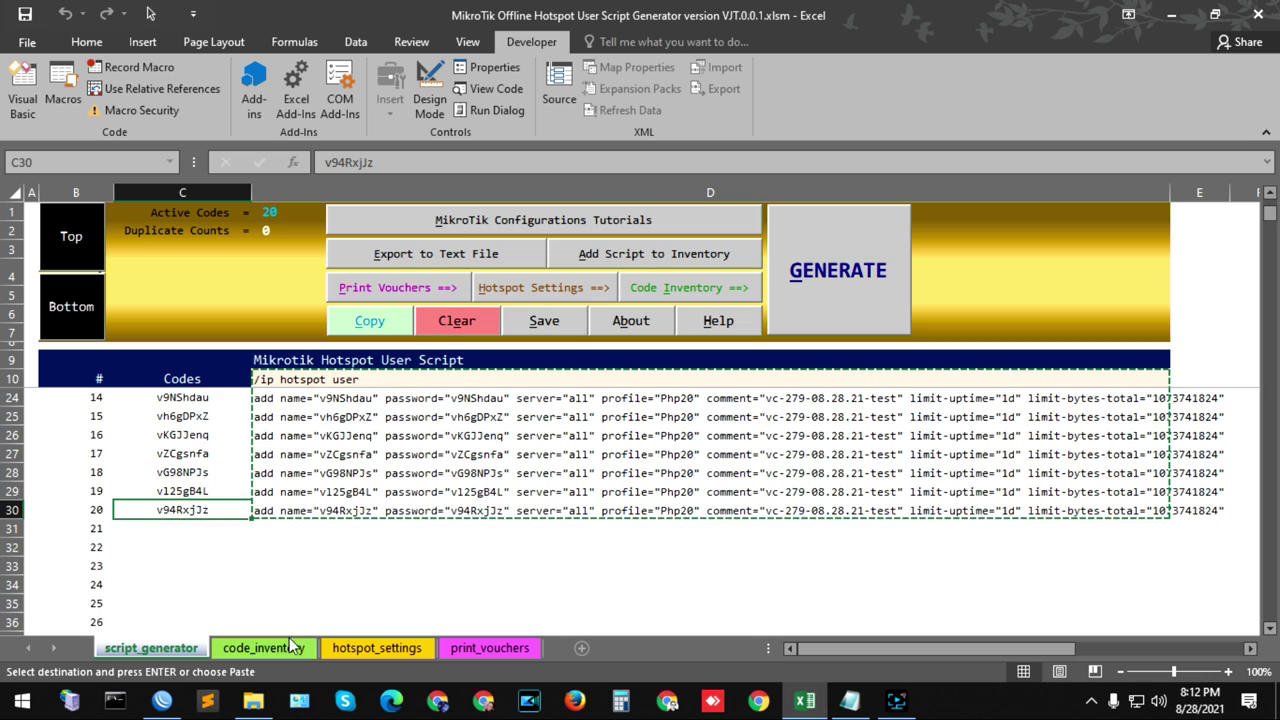
pyautogui.click(289, 651)
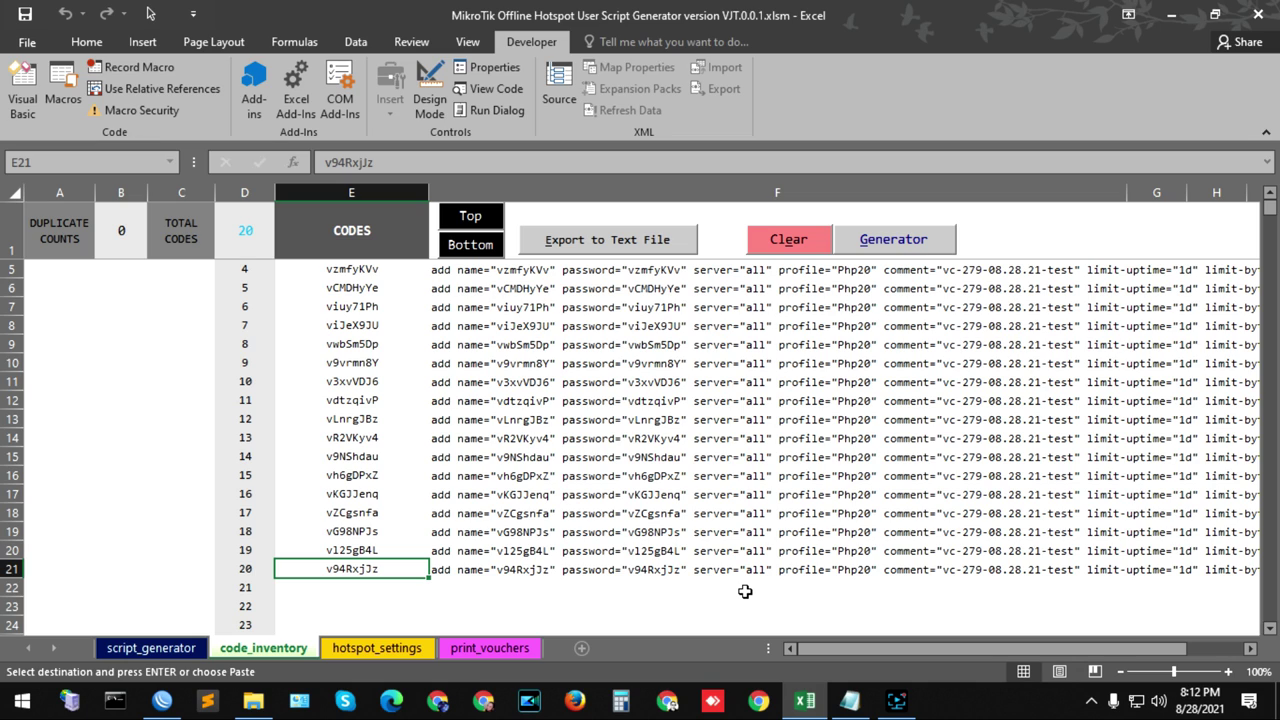
# - Highlight guide step 5 'Export script to text file' in Notepad, then return to the code_inventory sheet
pyautogui.click(847, 702)
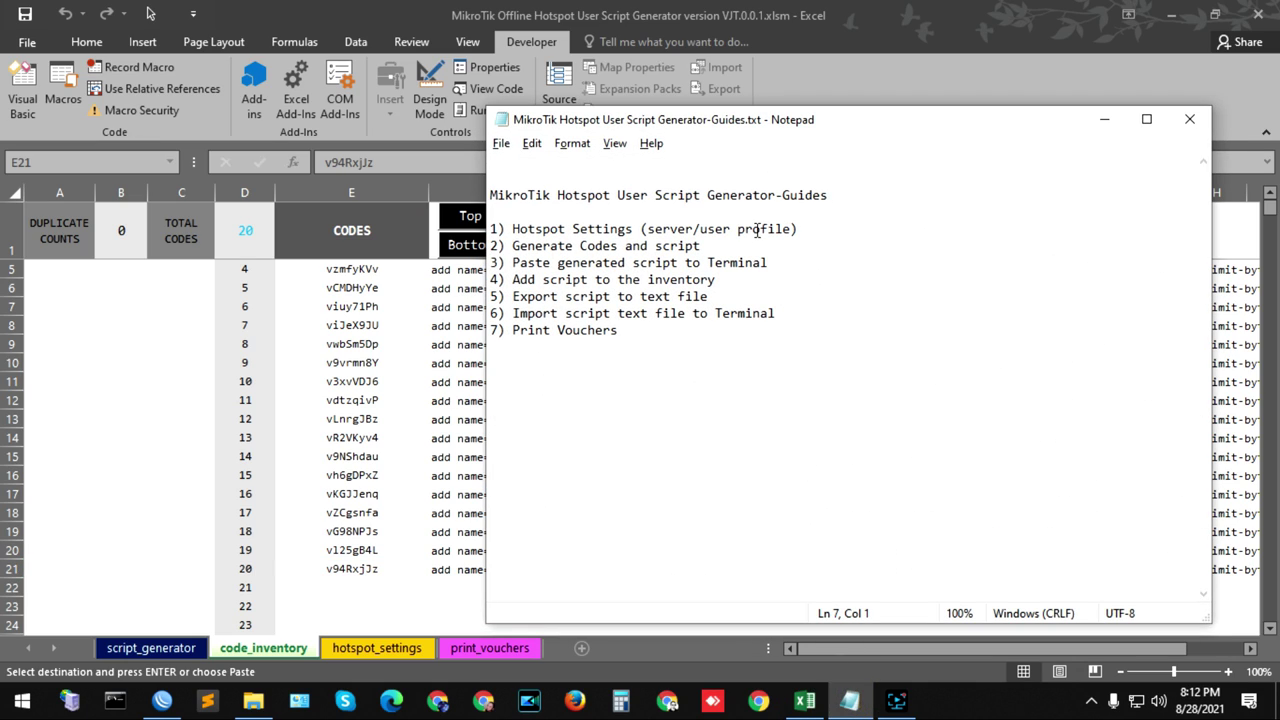
pyautogui.click(1112, 121)
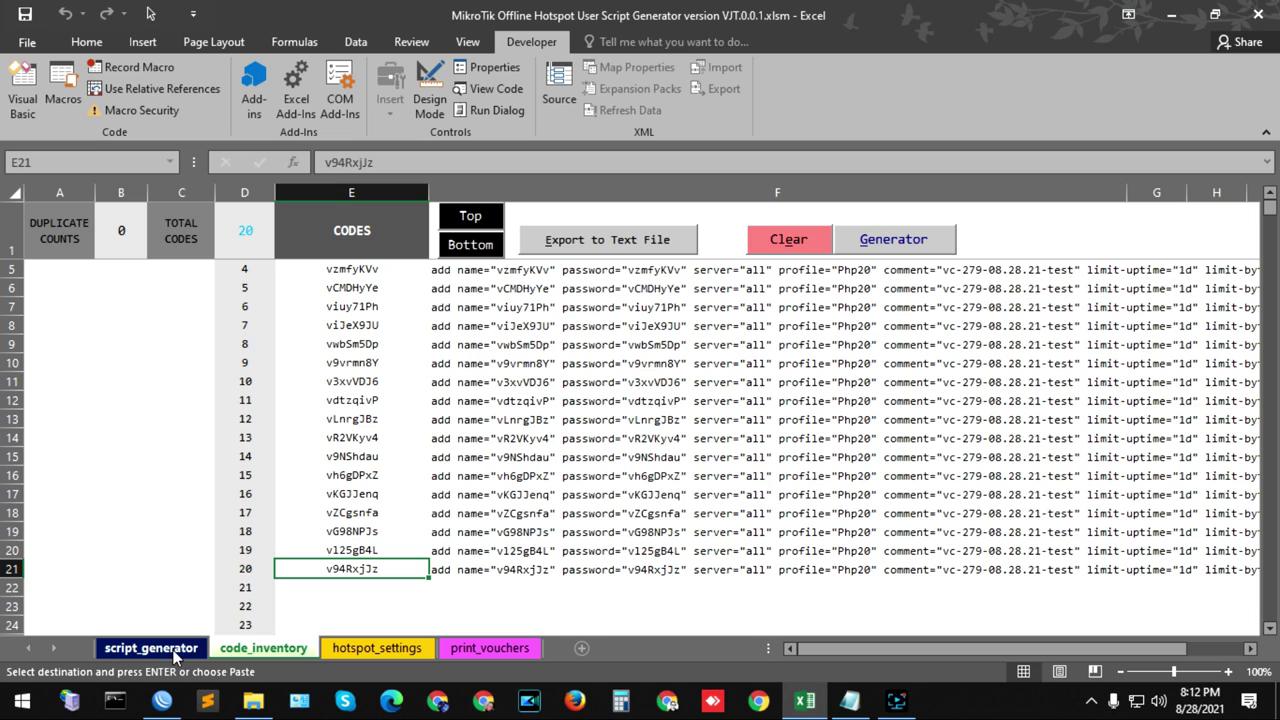
pyautogui.click(849, 701)
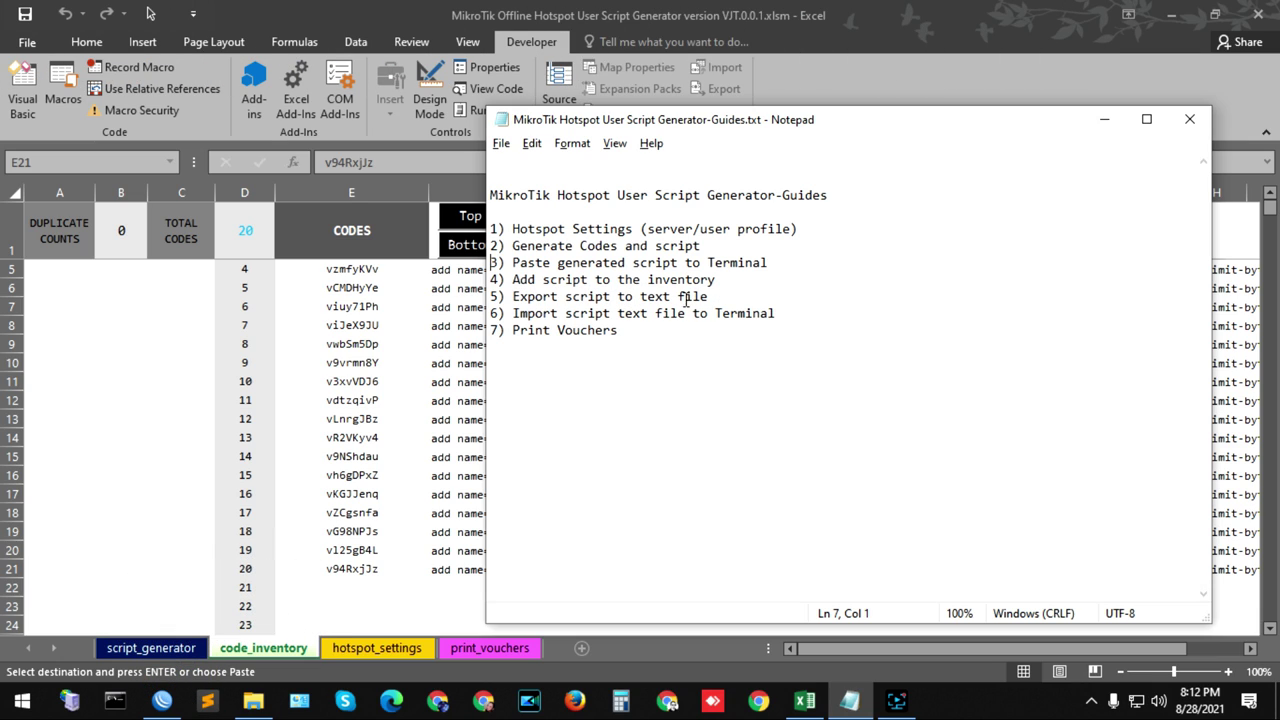
pyautogui.moveTo(720, 297); pyautogui.dragTo(501, 298)
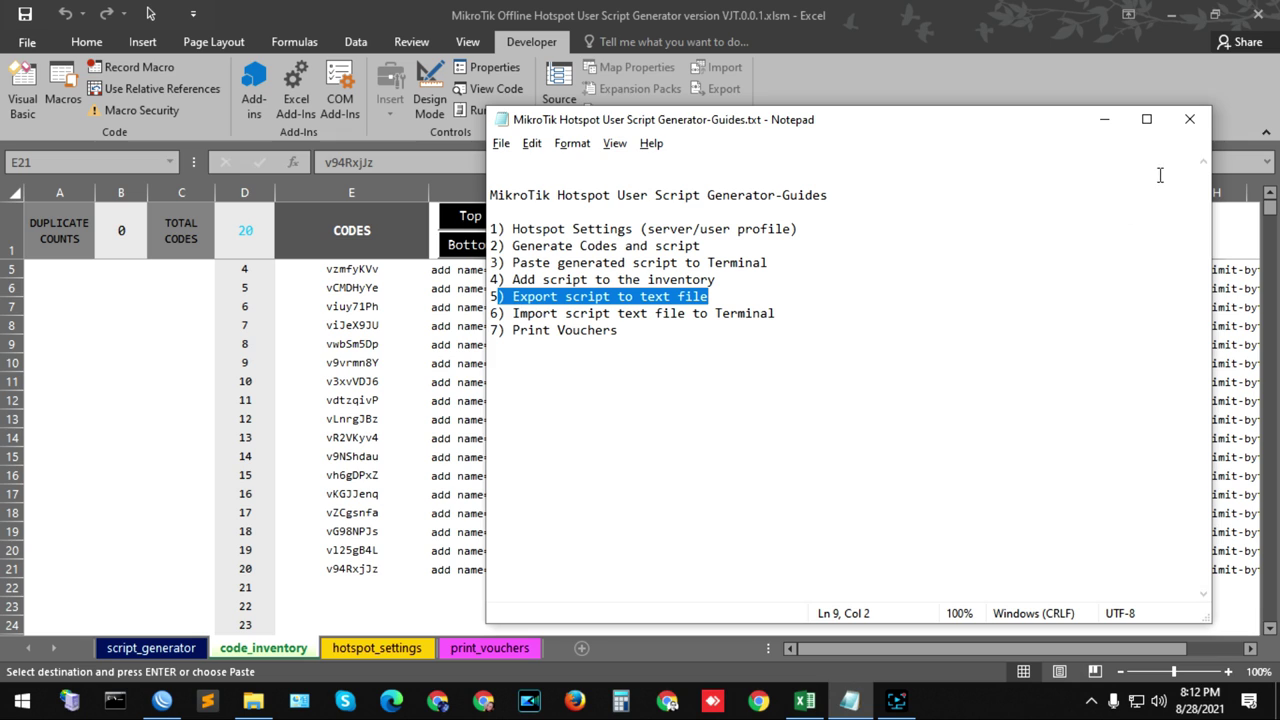
pyautogui.click(1112, 124)
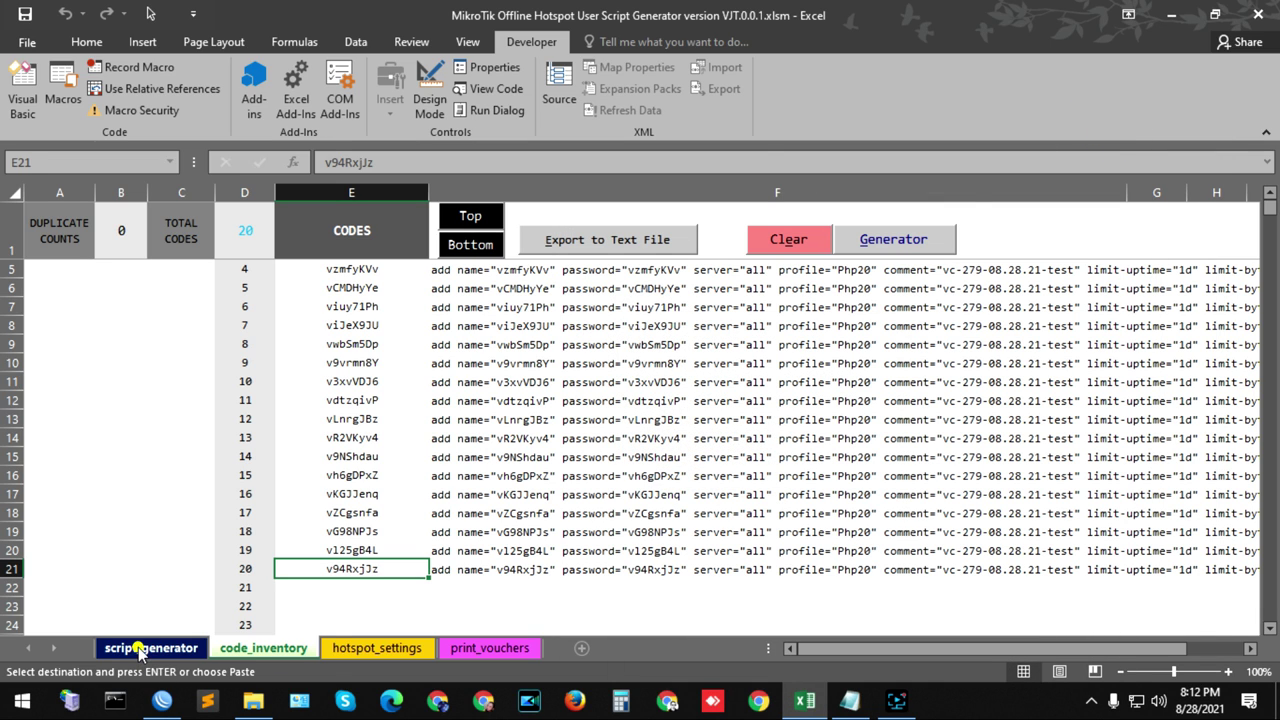
pyautogui.click(140, 652)
pyautogui.click(271, 650)
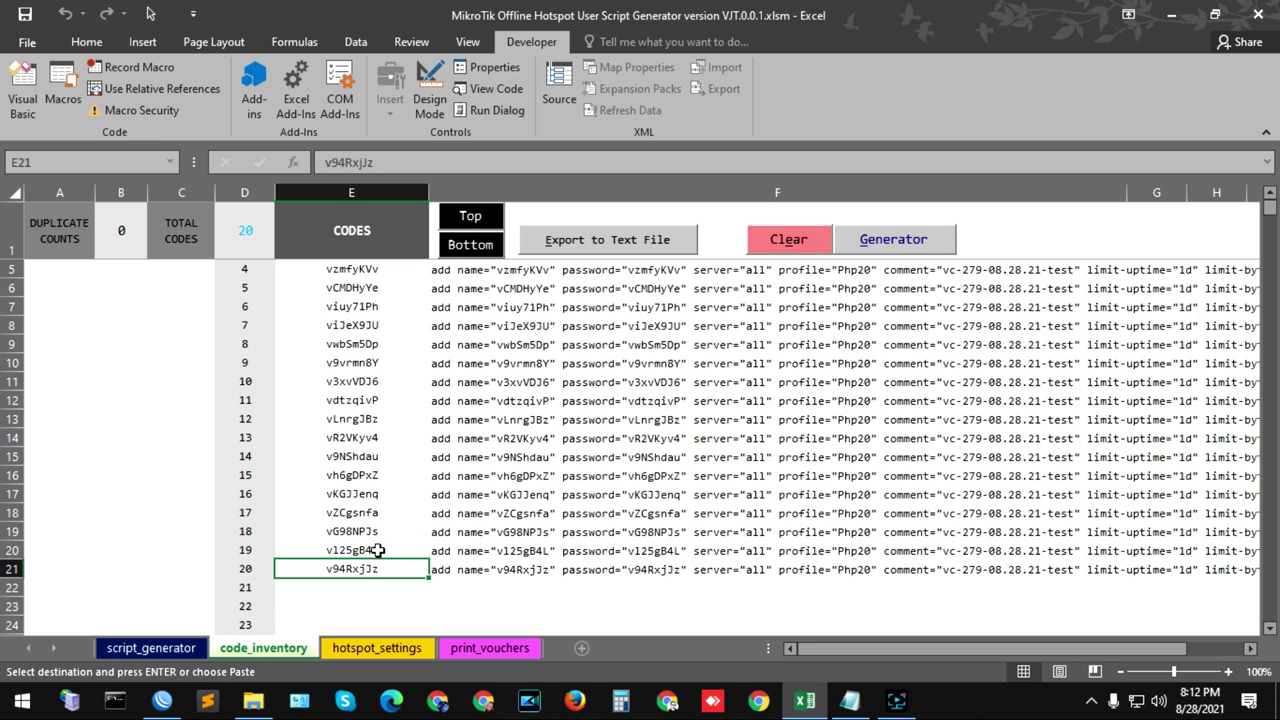
# - Go back to script_generator, then show WinBox's hotspot Users list with the 20 Php20 vouchers
pyautogui.scroll(1, 558, 501)
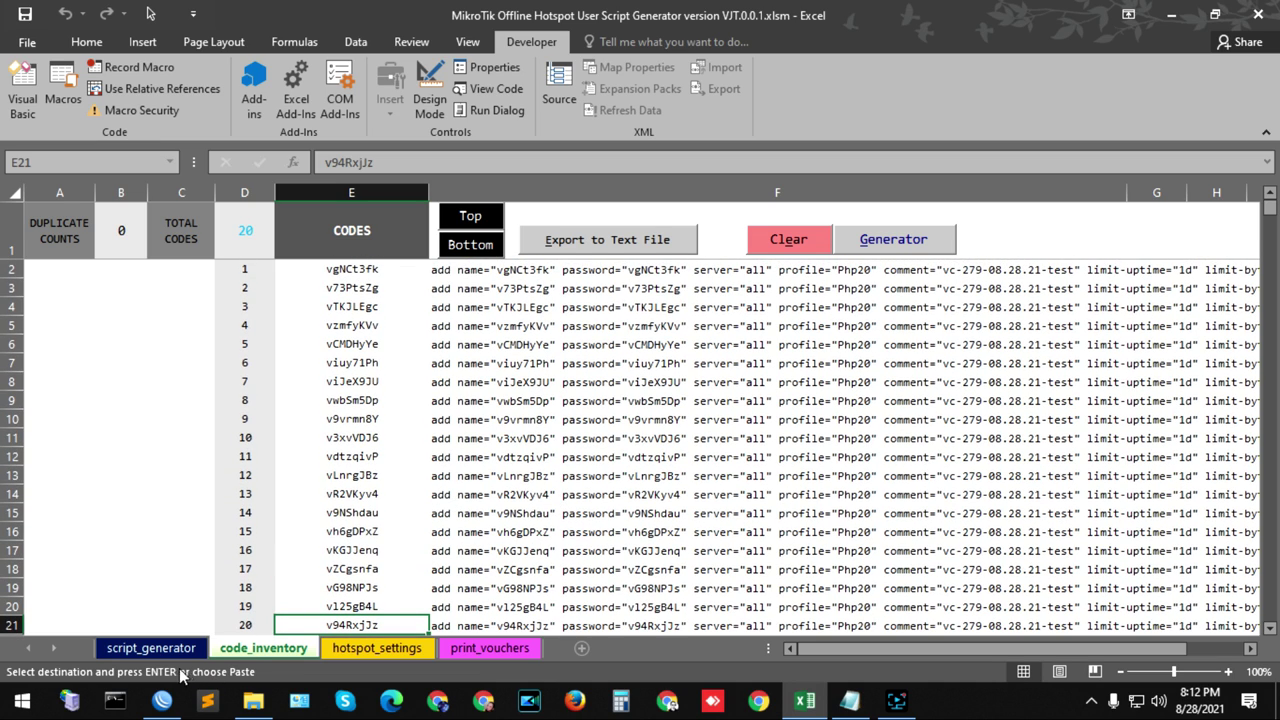
pyautogui.click(152, 648)
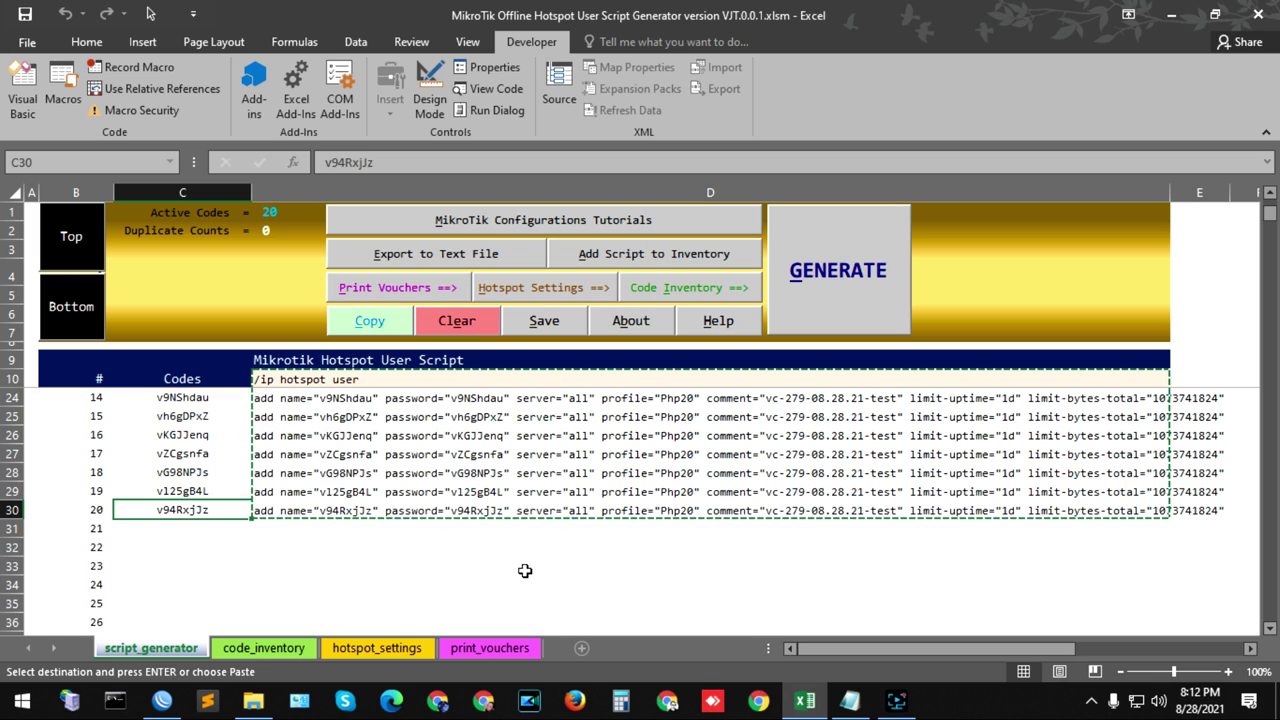
pyautogui.click(162, 700)
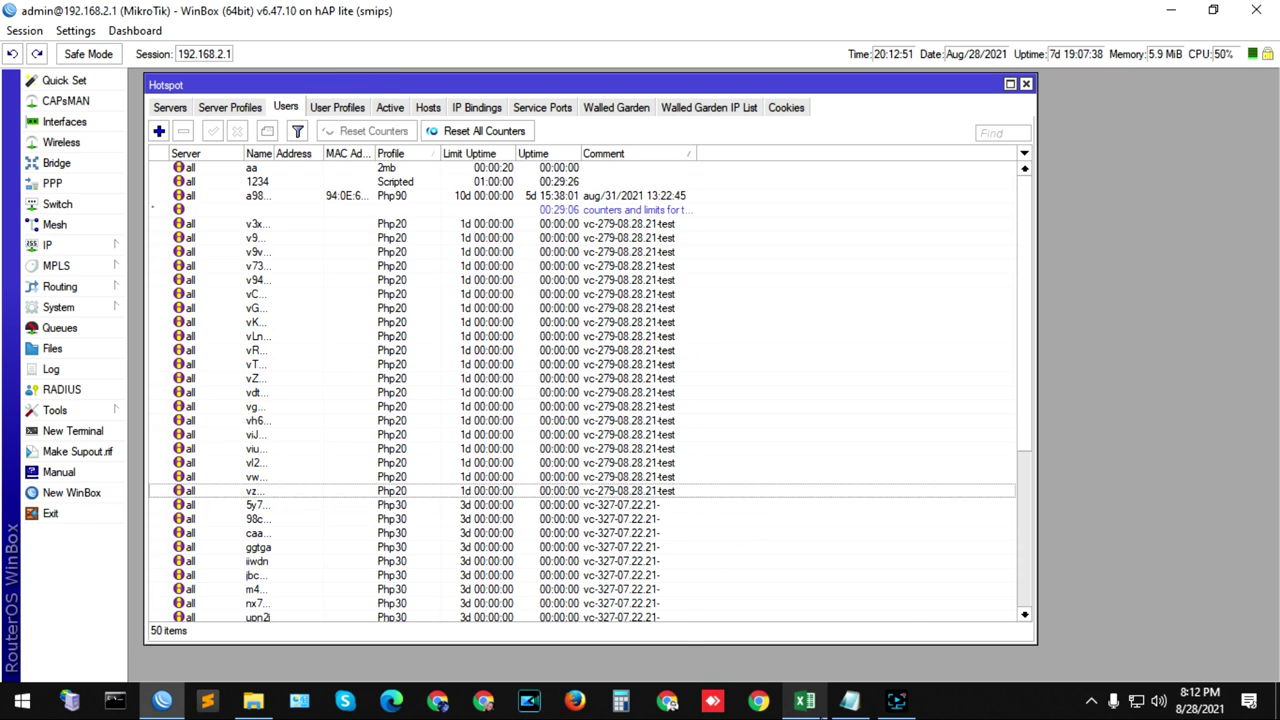
# - Compare WinBox's vc-279-08.28.21-test hotspot users with the workbook, ending on Excel's script_generator sheet
pyautogui.click(812, 712)
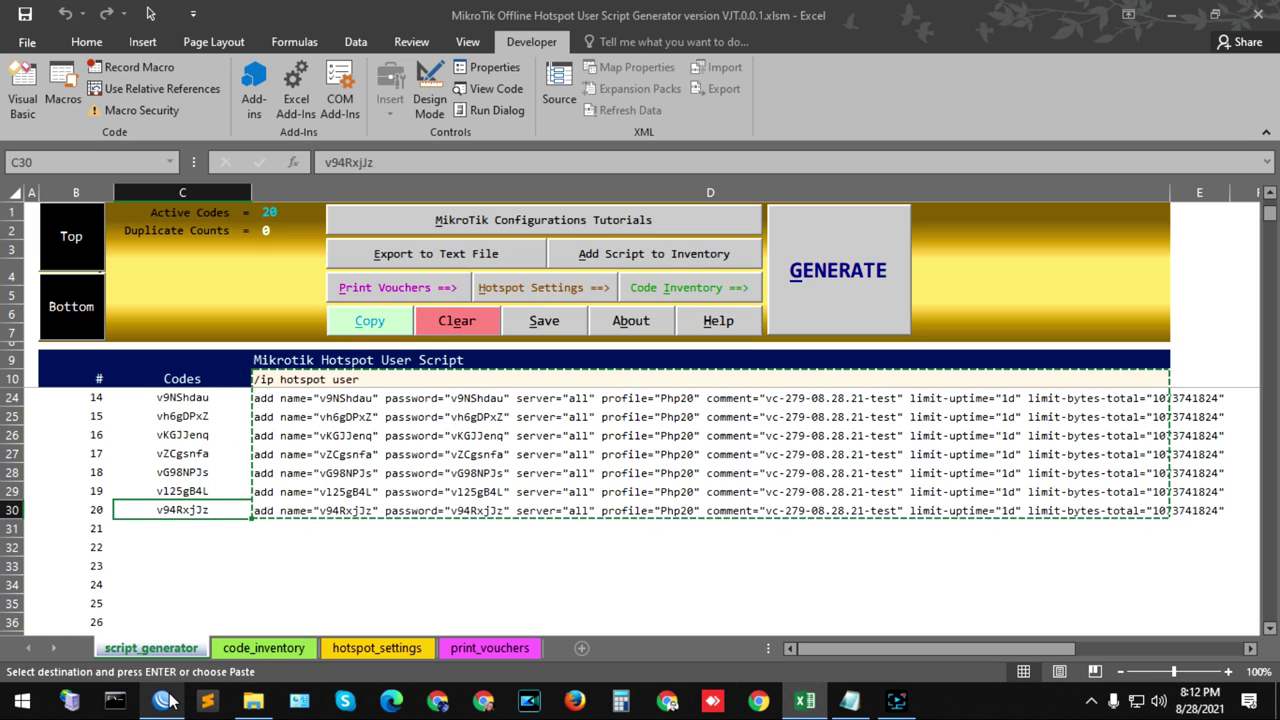
pyautogui.moveTo(161, 700)
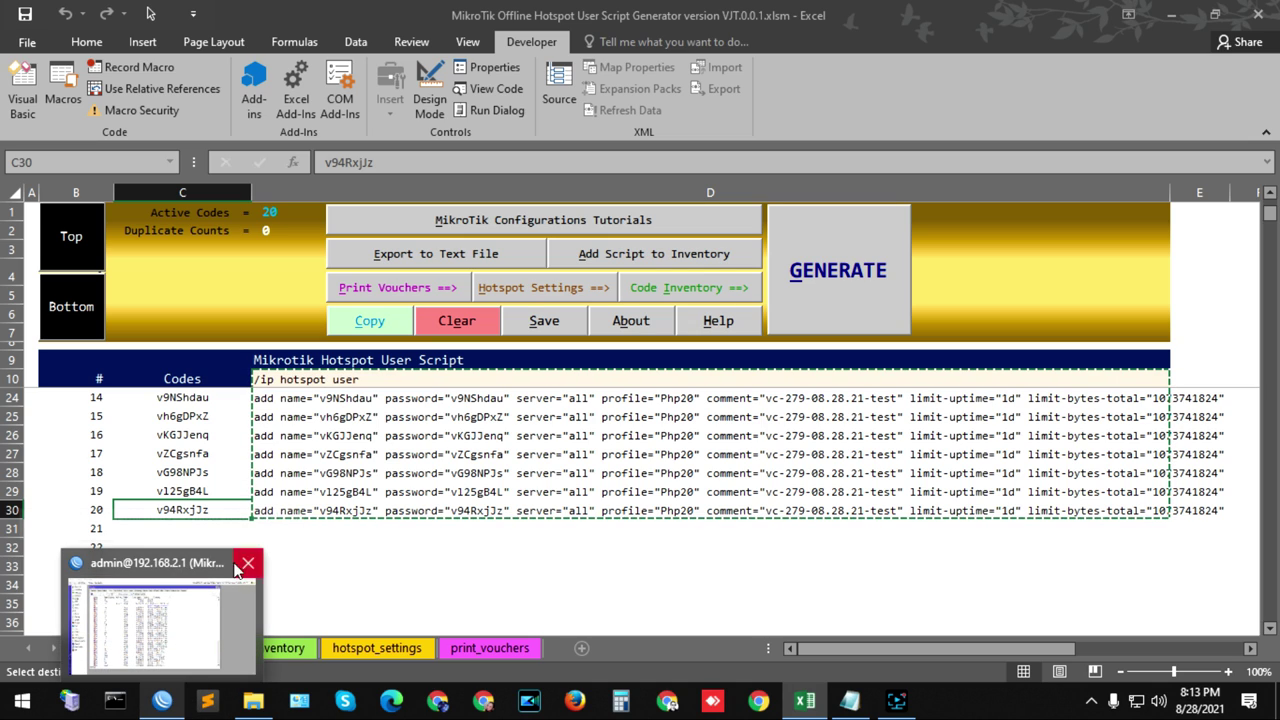
pyautogui.click(162, 703)
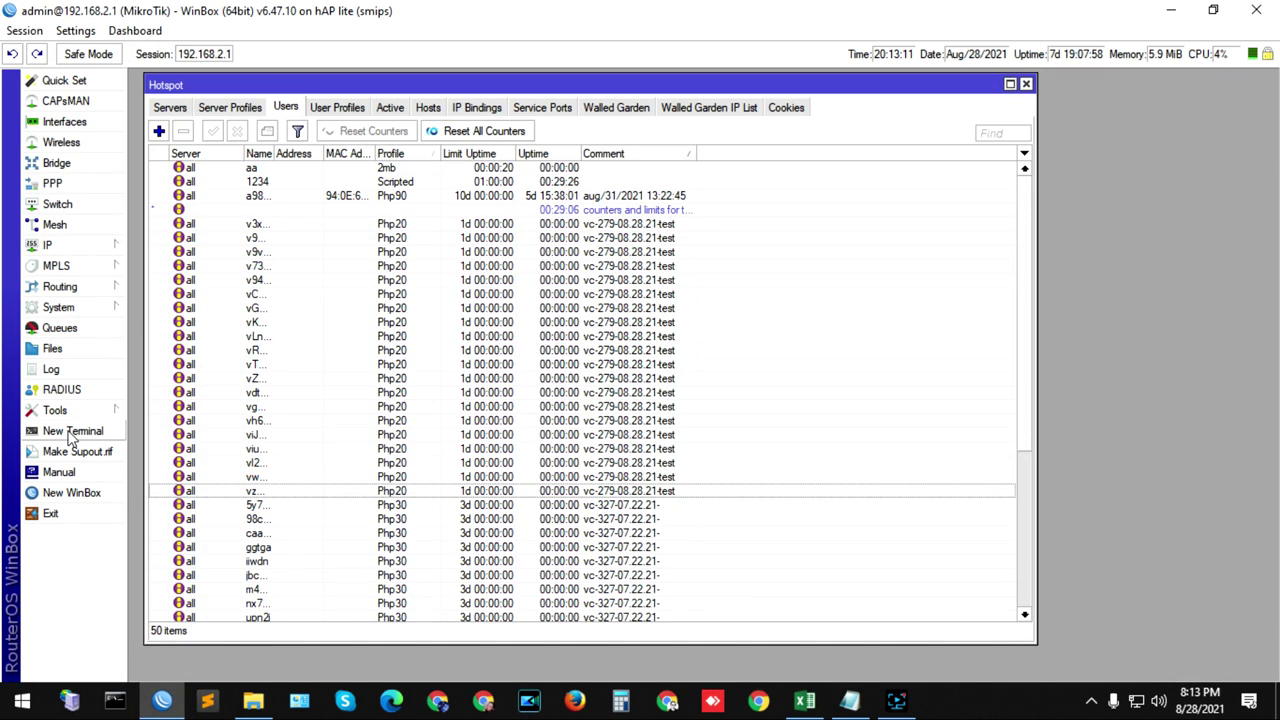
pyautogui.click(805, 700)
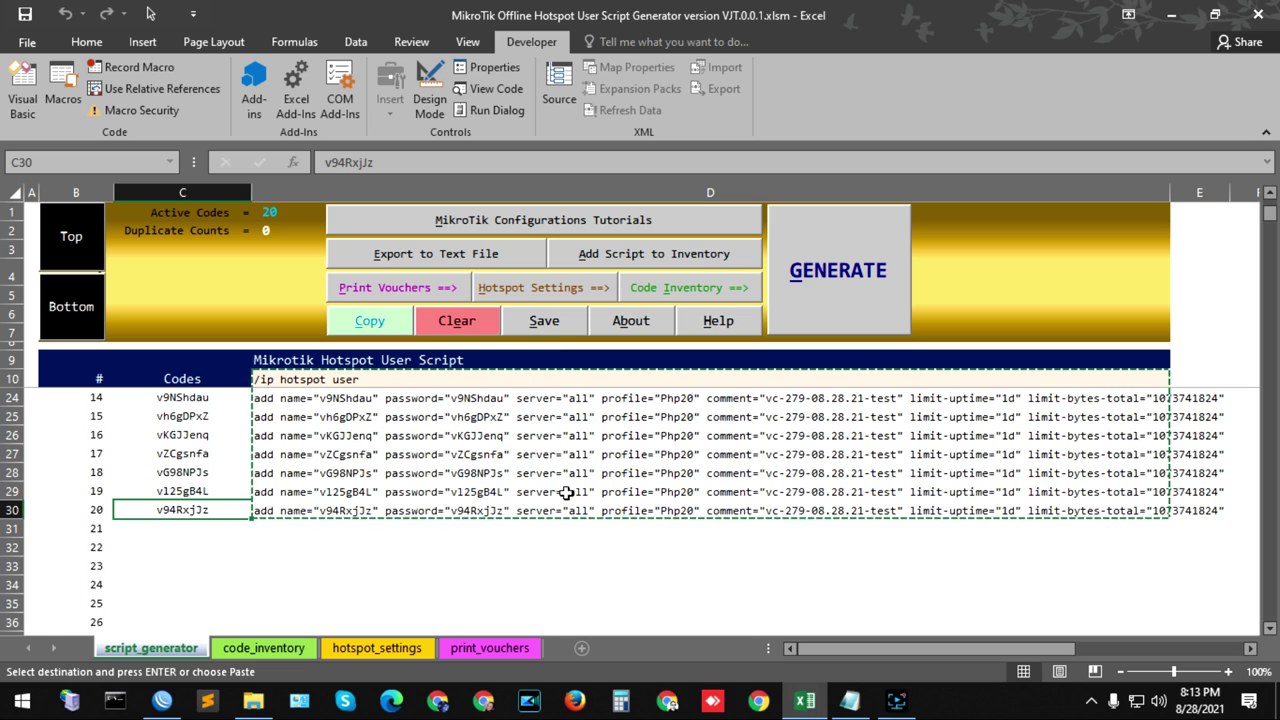
# - Export the 20-code user script to a text file and acknowledge the success message
pyautogui.click(612, 546)
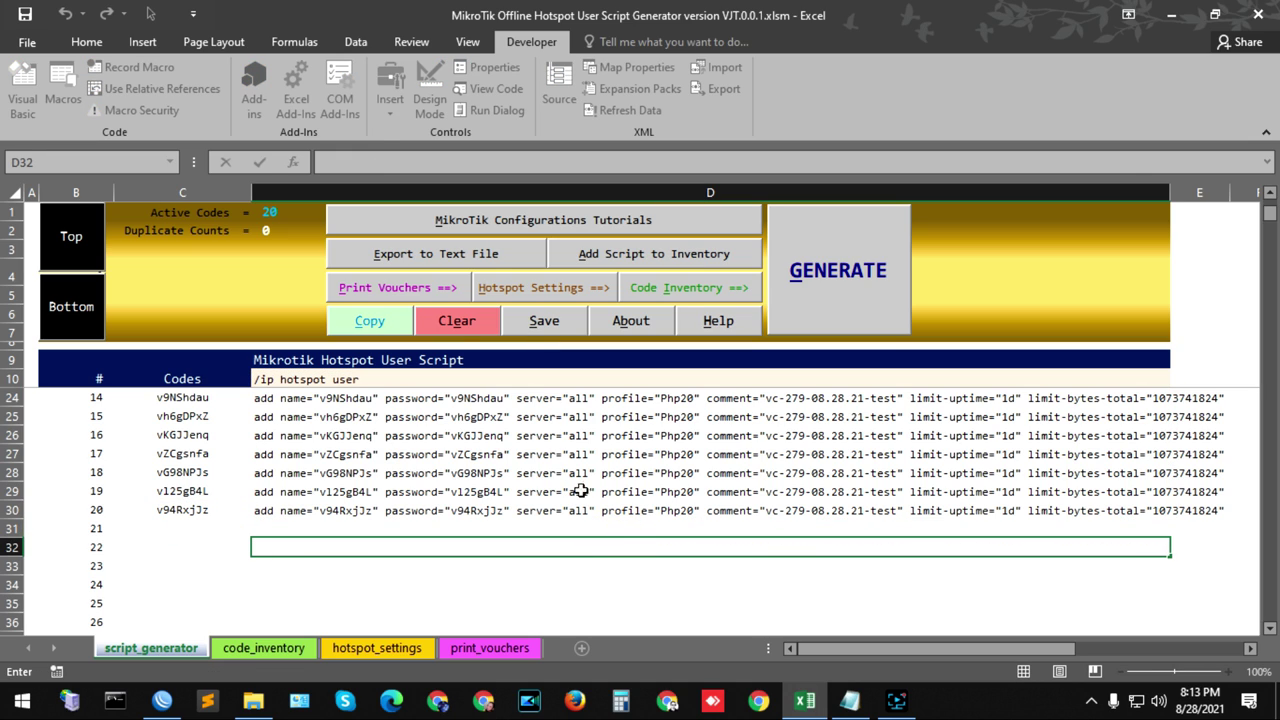
pyautogui.click(457, 508)
pyautogui.scroll(1, 495, 444)
pyautogui.scroll(4, 495, 444)
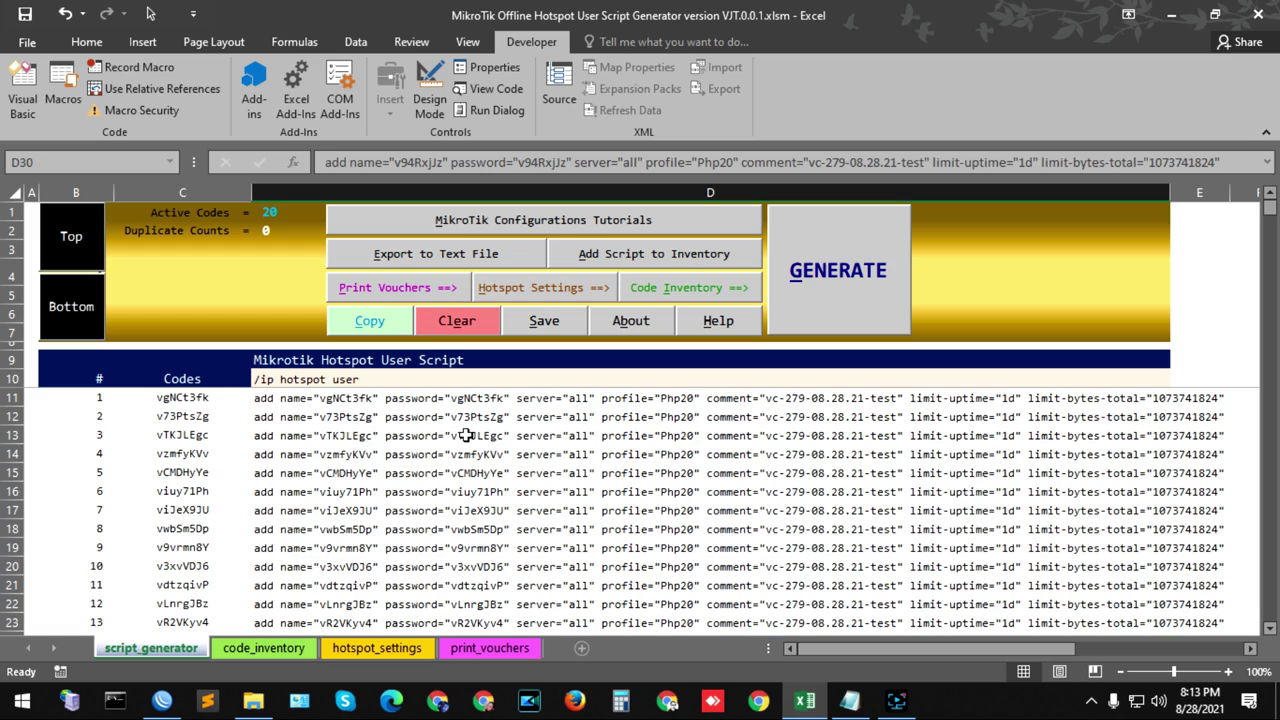
pyautogui.click(447, 263)
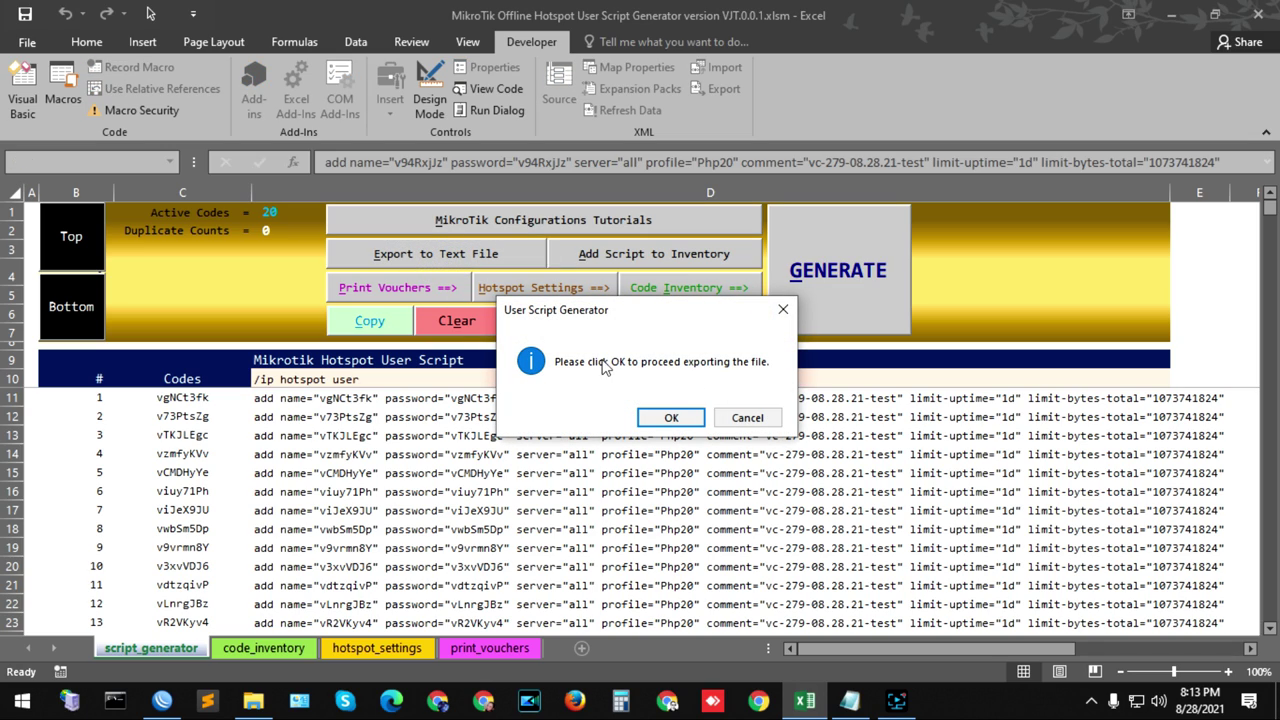
pyautogui.click(670, 425)
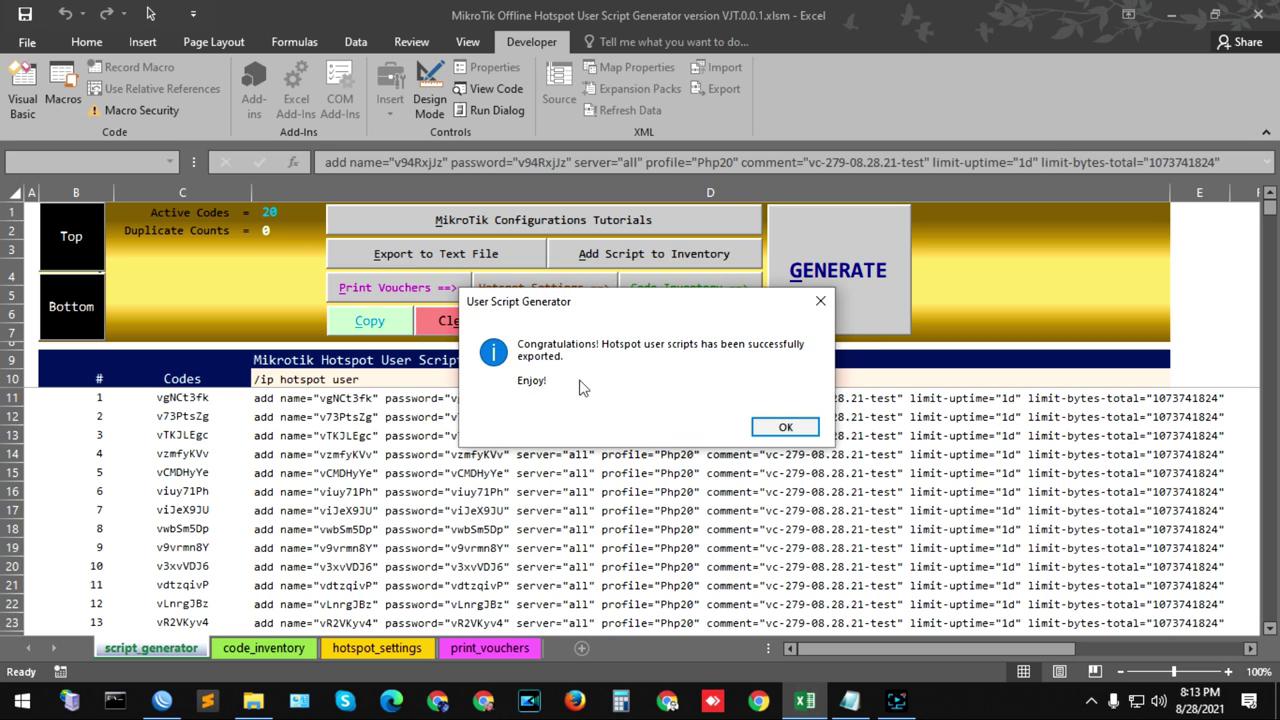
pyautogui.click(786, 427)
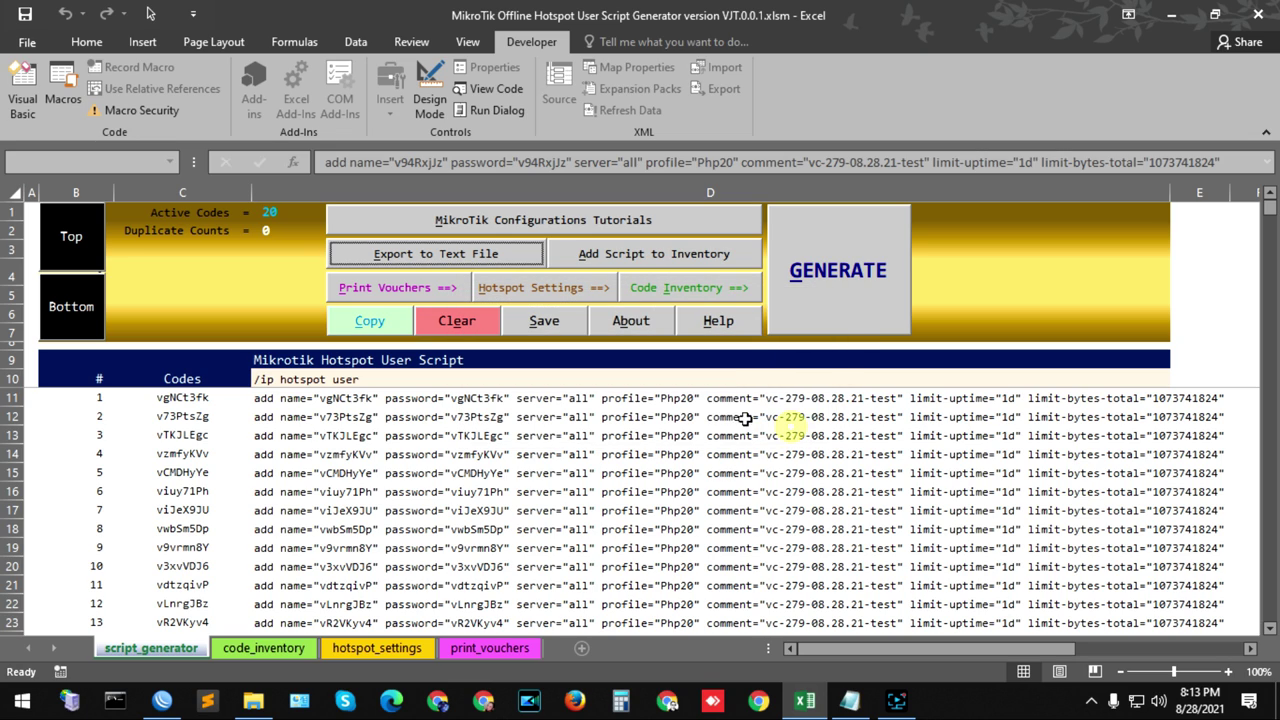
# - Review the last two codes and their script lines at the bottom of the sheet
pyautogui.scroll(-5, 400, 520)
pyautogui.click(372, 476)
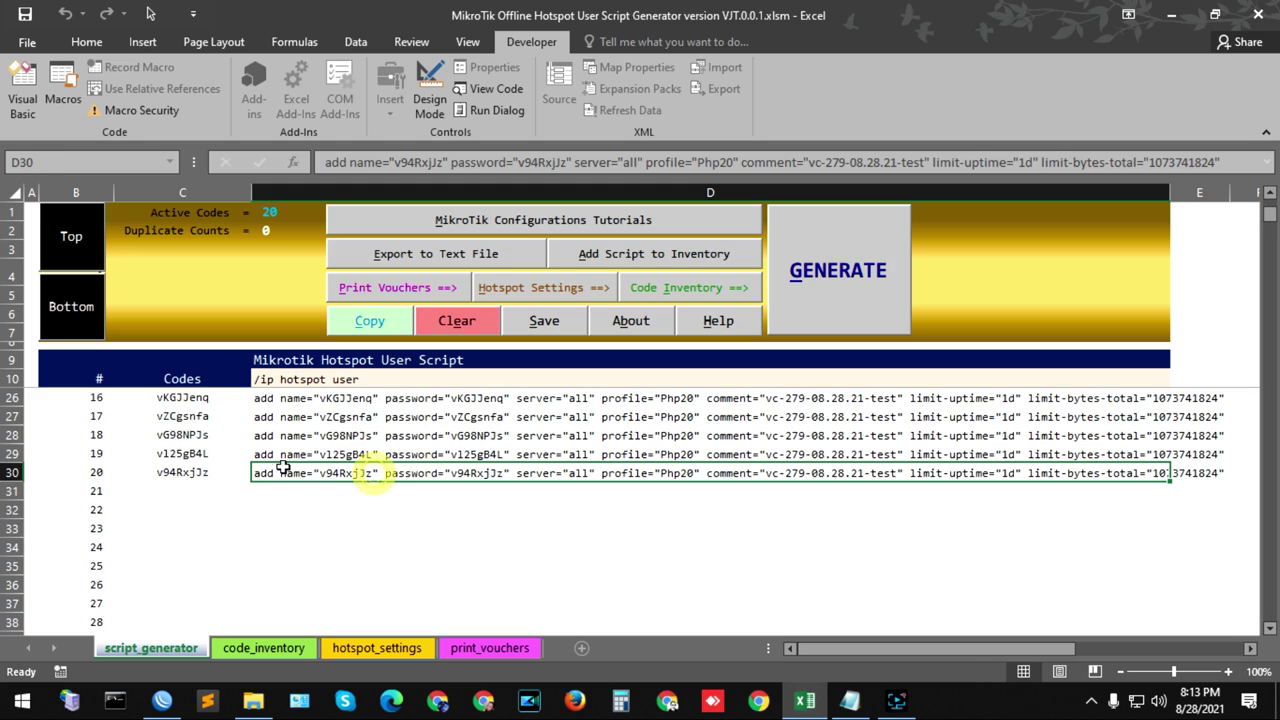
pyautogui.moveTo(305, 468); pyautogui.dragTo(194, 457)
pyautogui.click(190, 455)
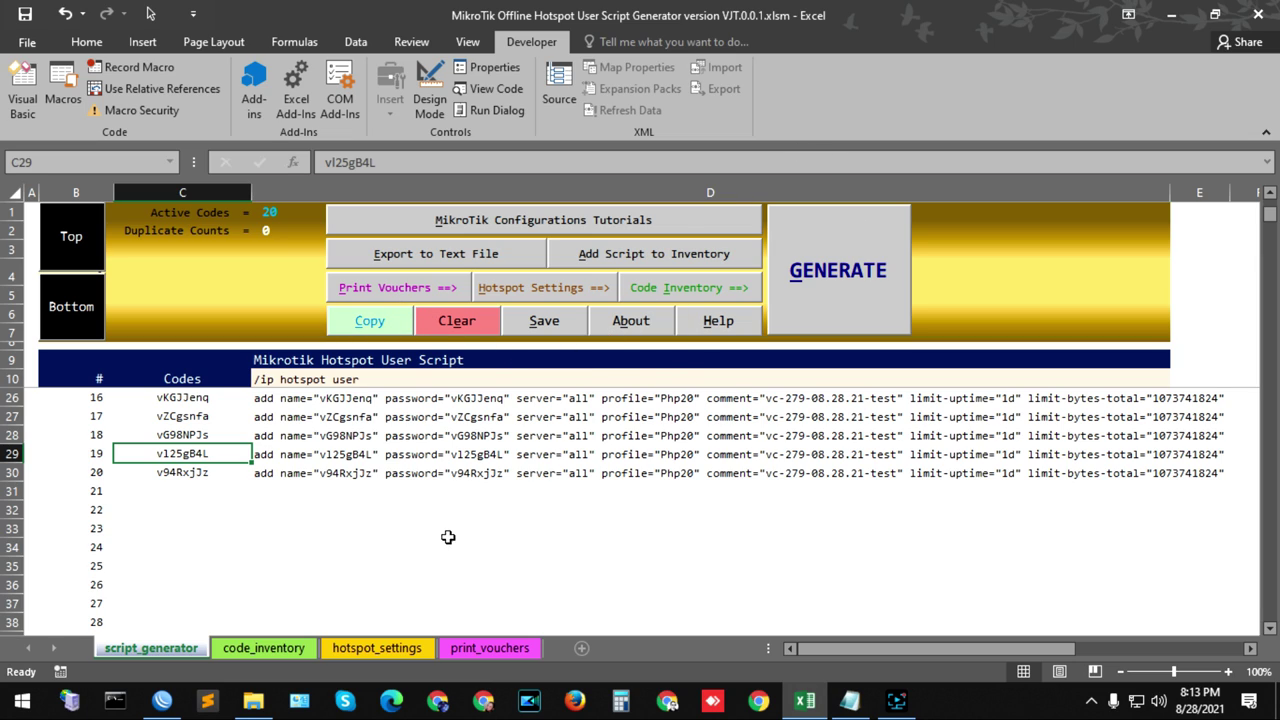
pyautogui.doubleClick(402, 497)
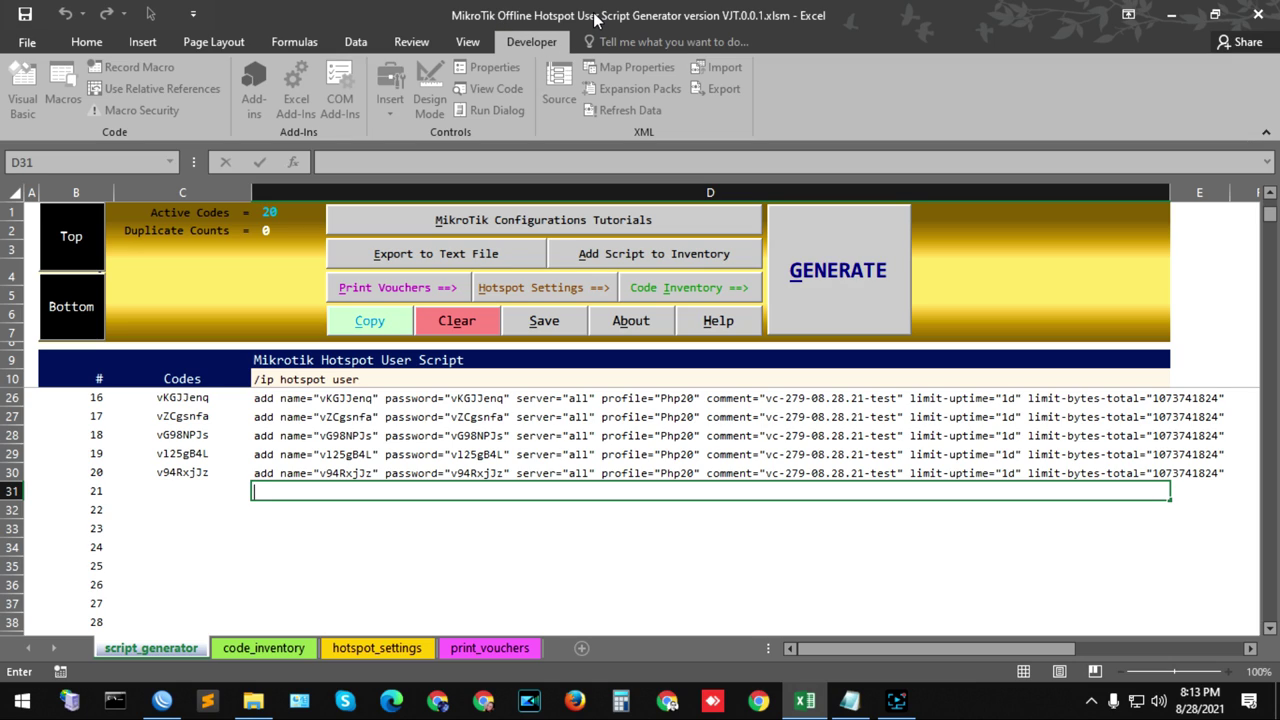
pyautogui.click(418, 527)
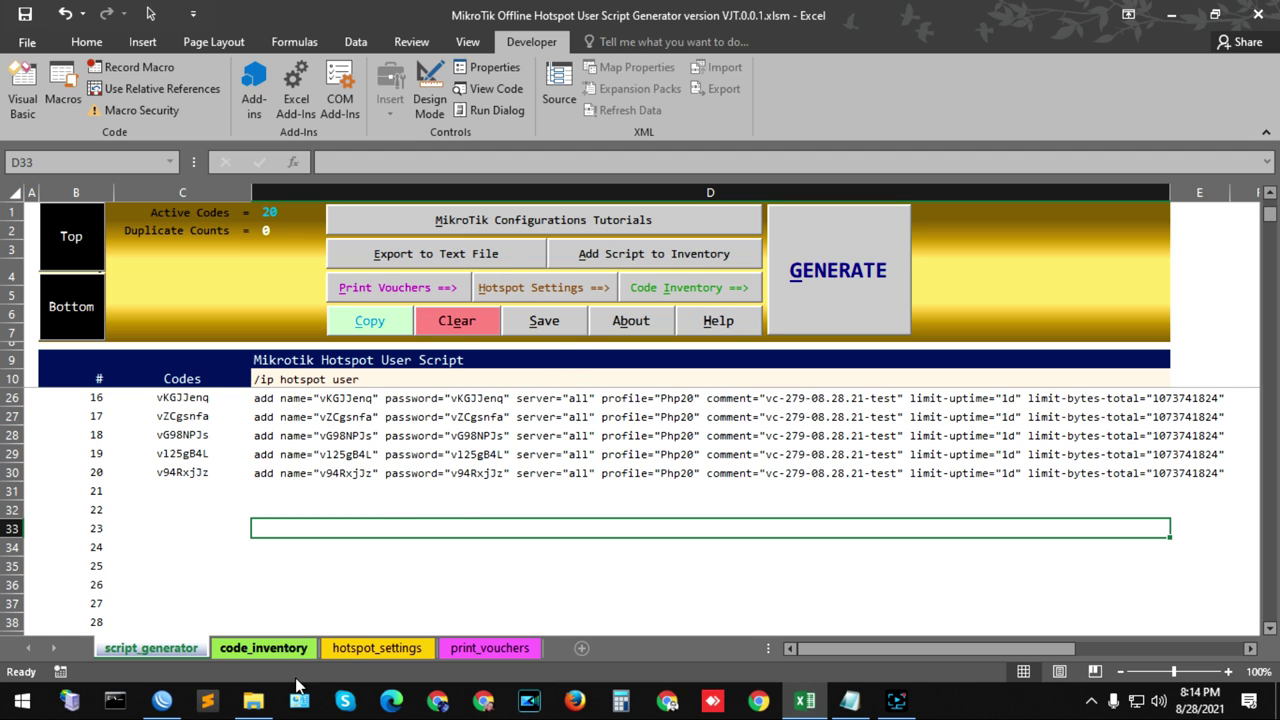
pyautogui.click(255, 703)
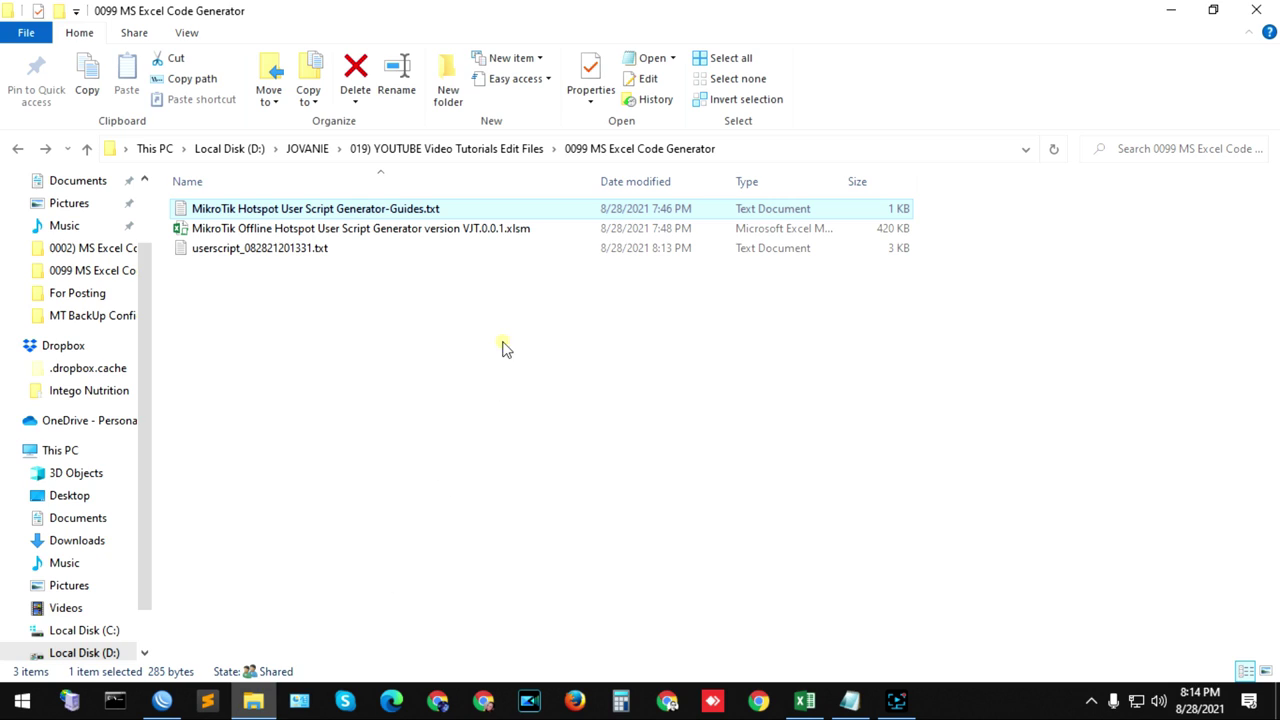
# - Open userscript_082821201331.txt from the 0099 MS Excel Code Generator folder in Notepad
pyautogui.moveTo(230, 252)
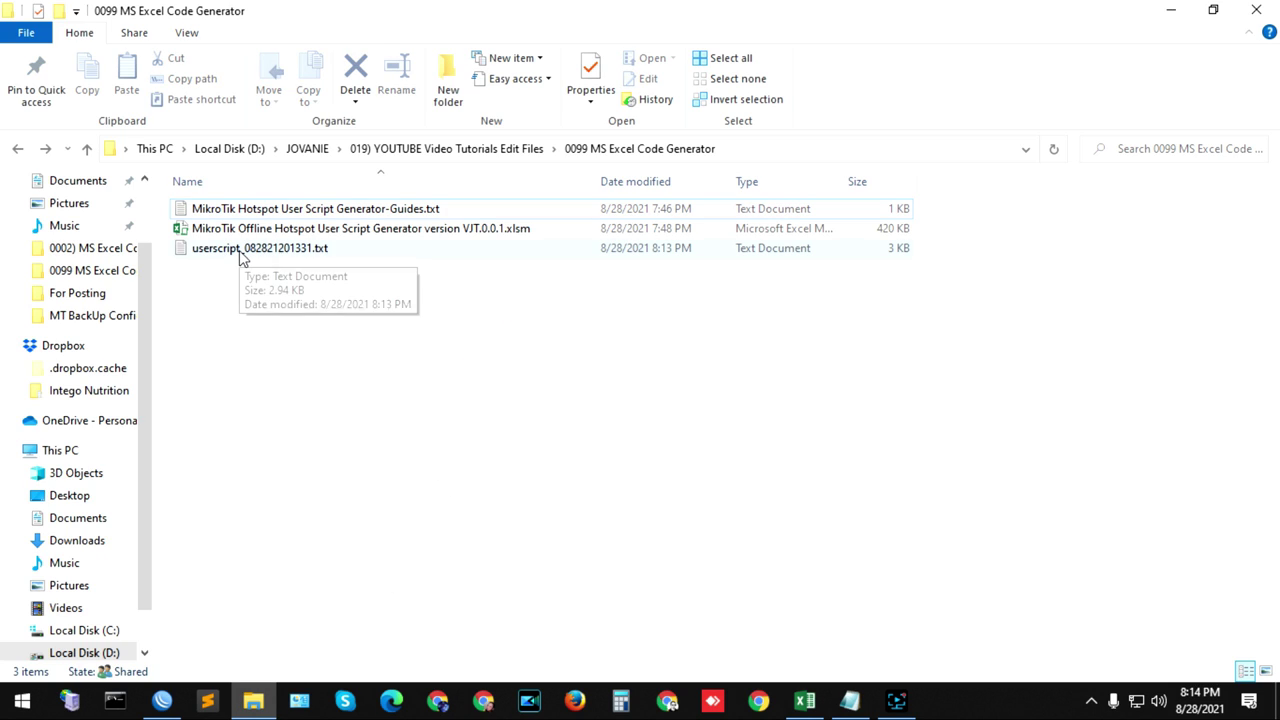
pyautogui.doubleClick(285, 250)
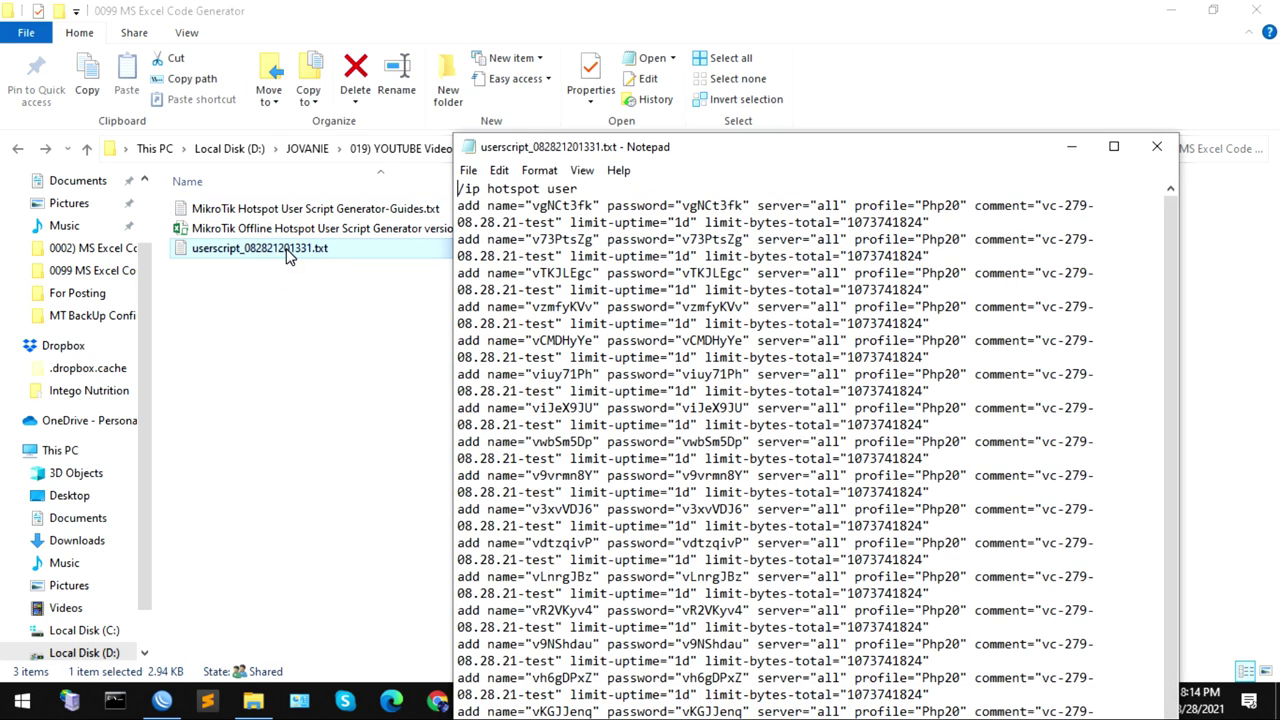
# - Match the exported script's last code on line 21 against the sheet's last code
pyautogui.click(1113, 147)
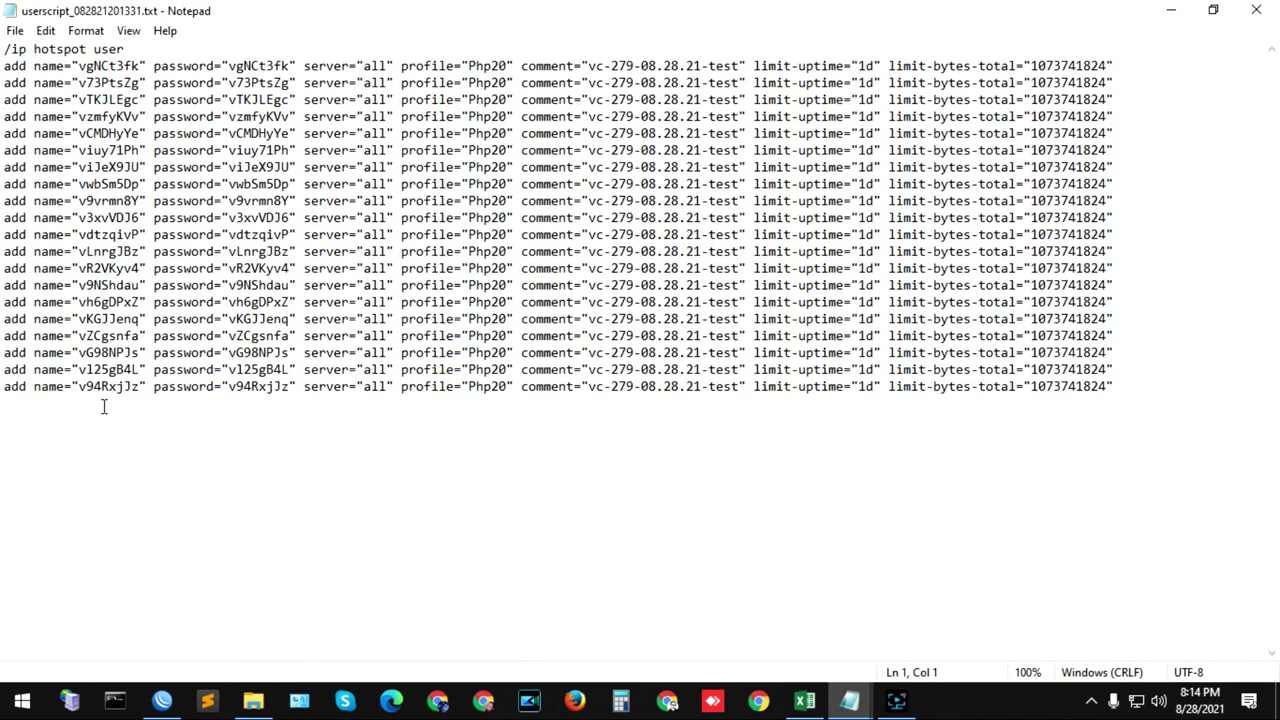
pyautogui.doubleClick(128, 388)
pyautogui.click(81, 390)
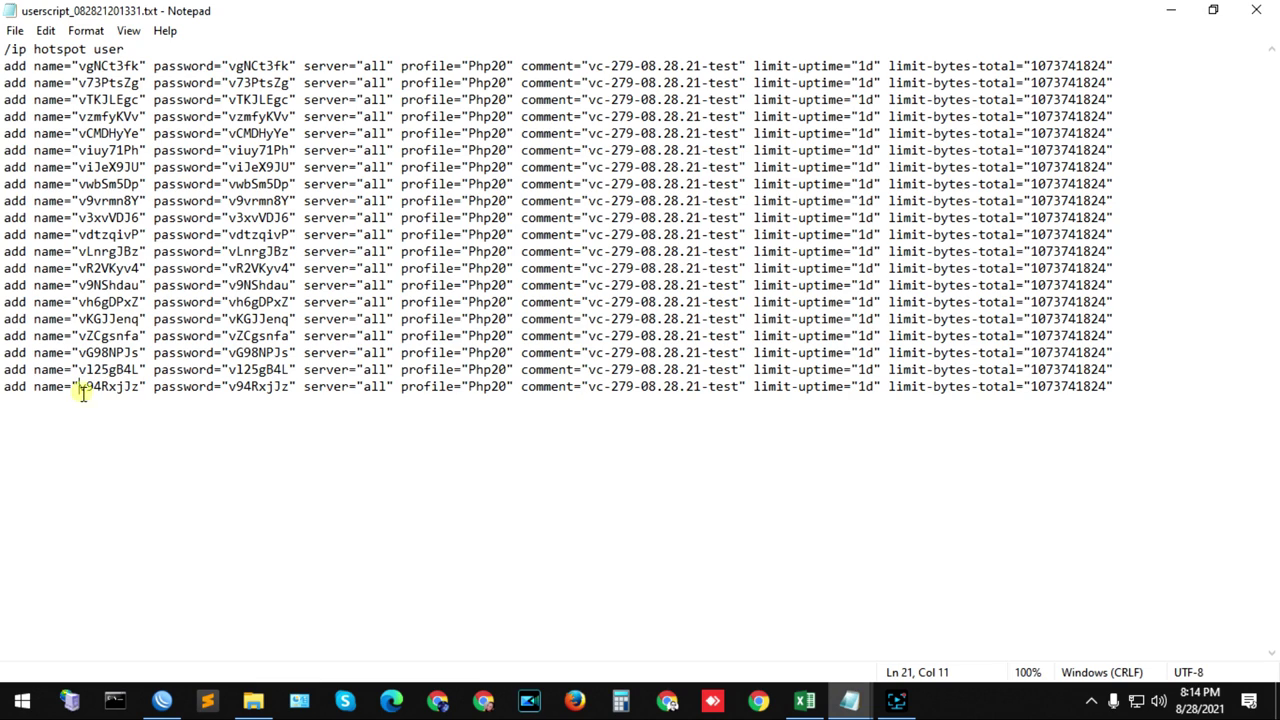
pyautogui.click(807, 703)
pyautogui.click(184, 472)
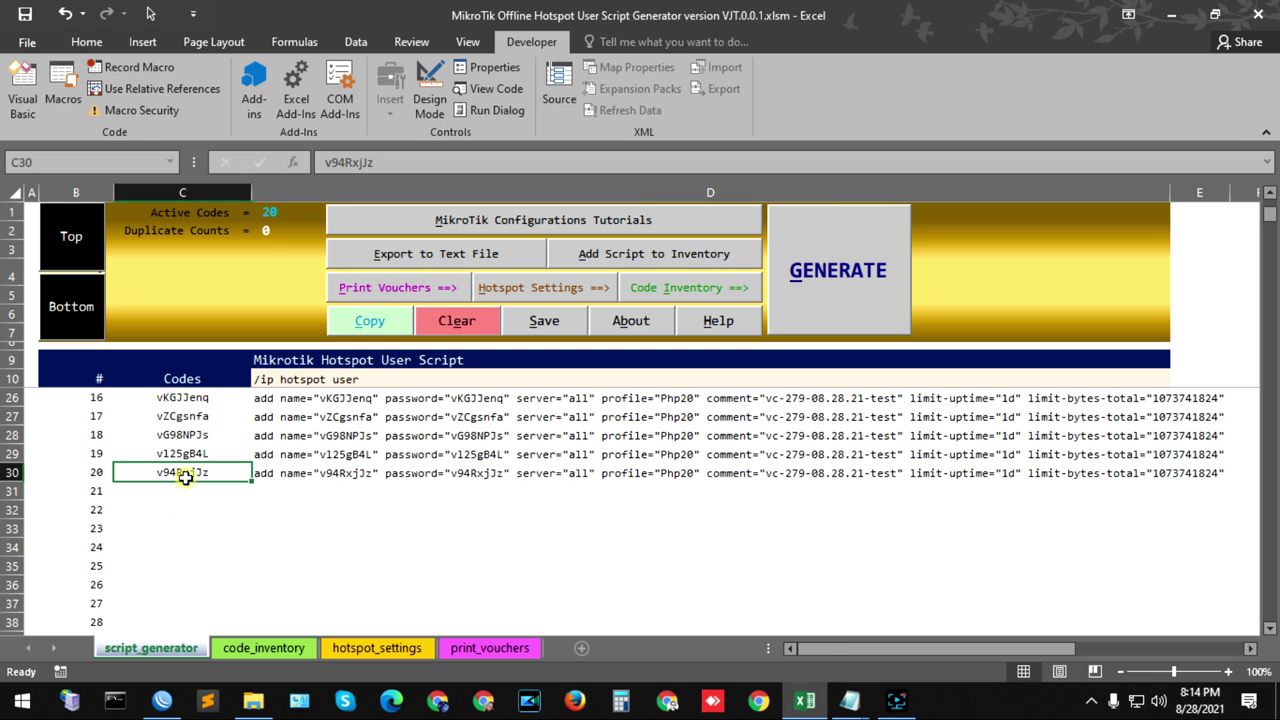
pyautogui.click(852, 700)
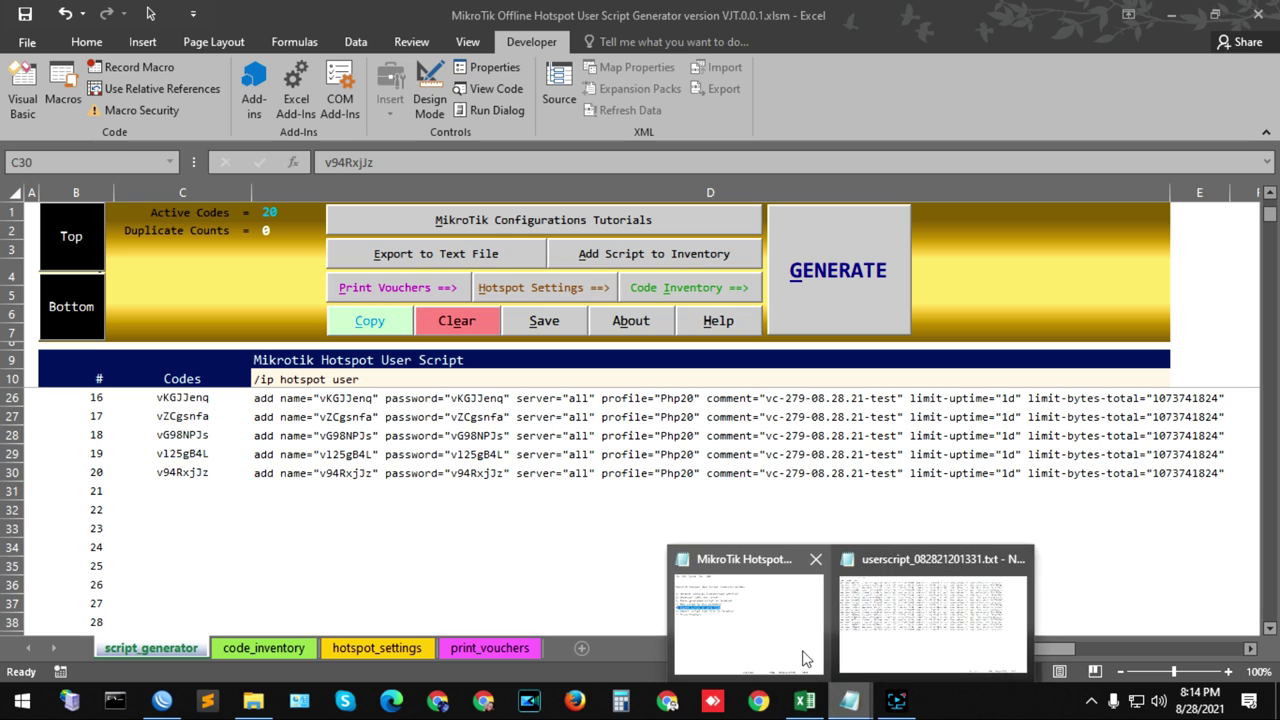
pyautogui.click(902, 645)
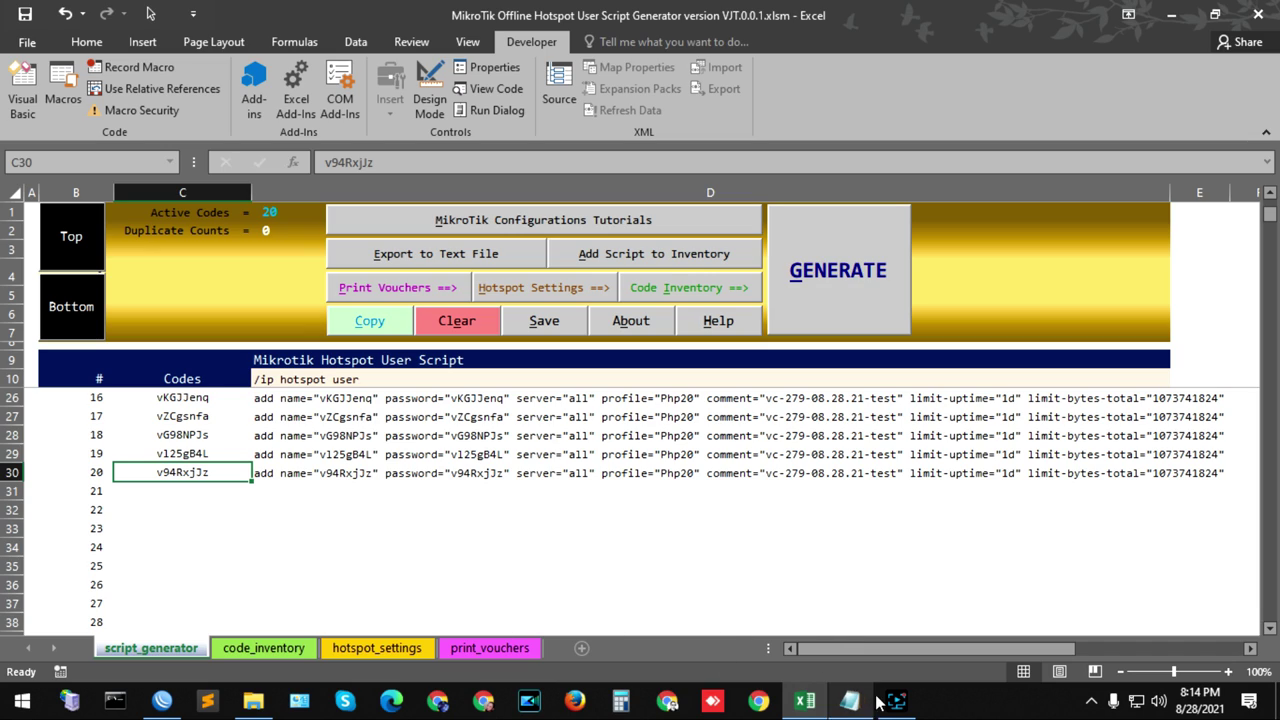
pyautogui.moveTo(857, 708)
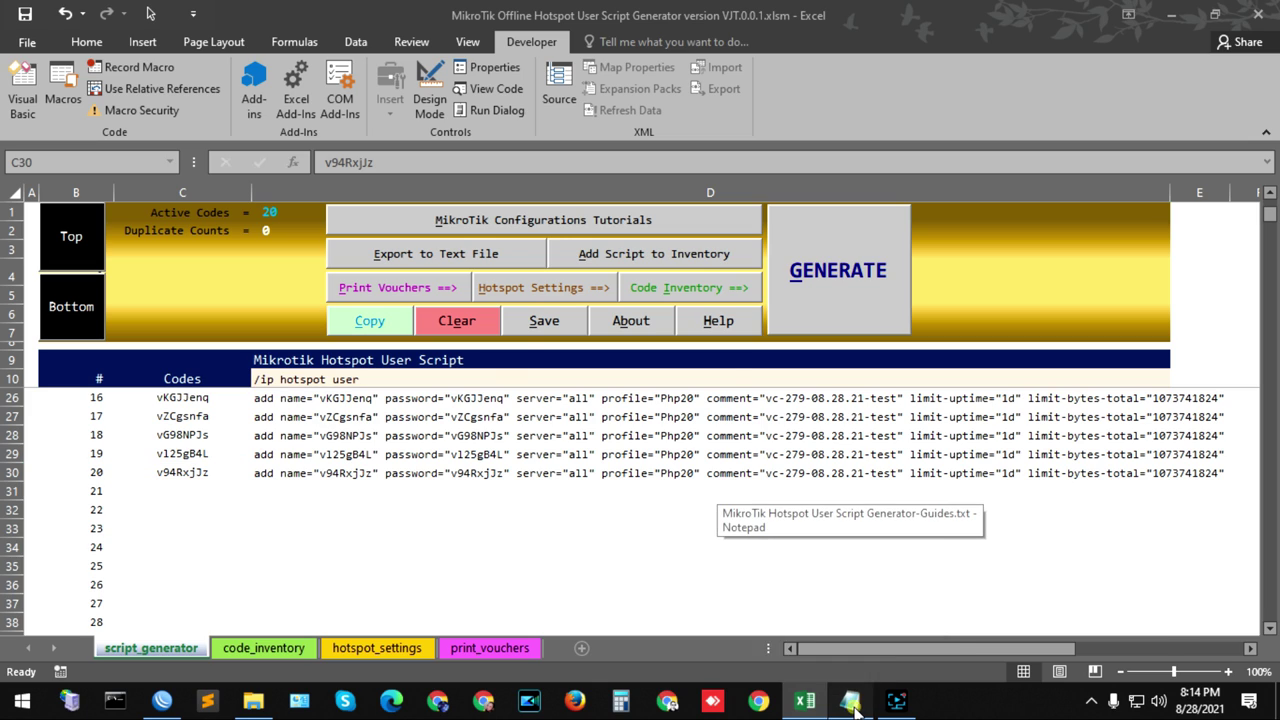
pyautogui.click(857, 709)
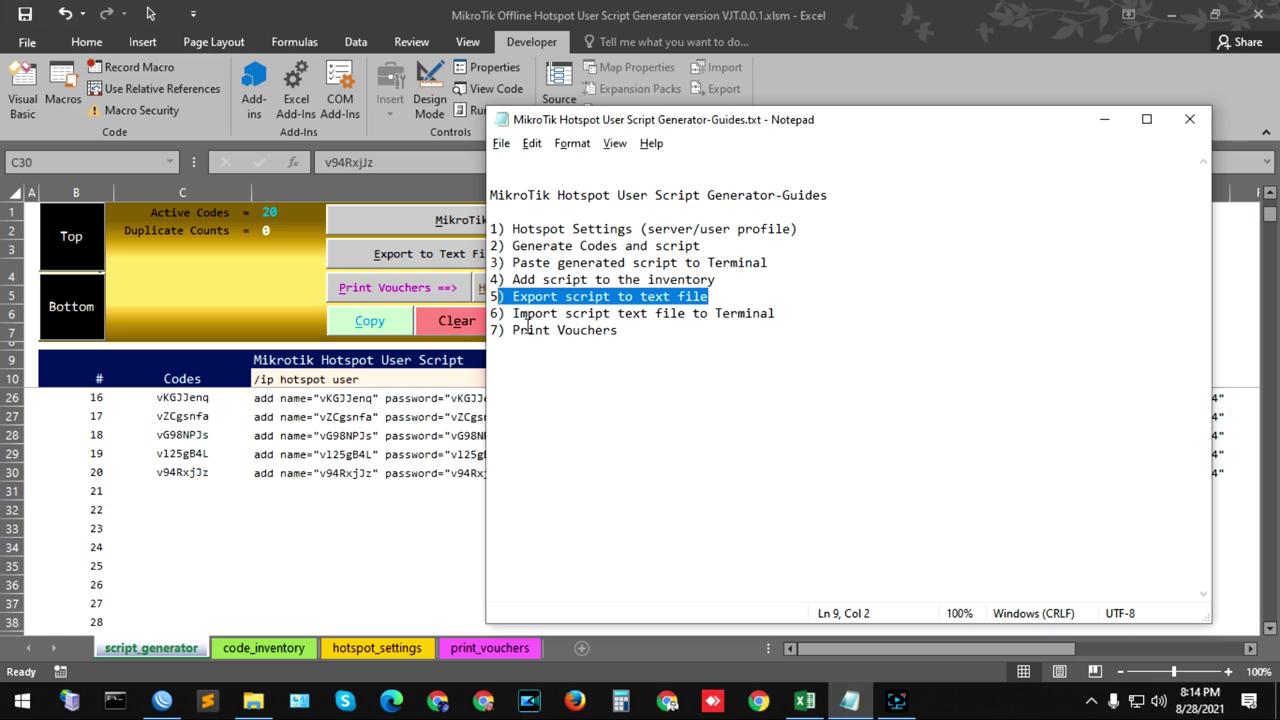
pyautogui.doubleClick(815, 313)
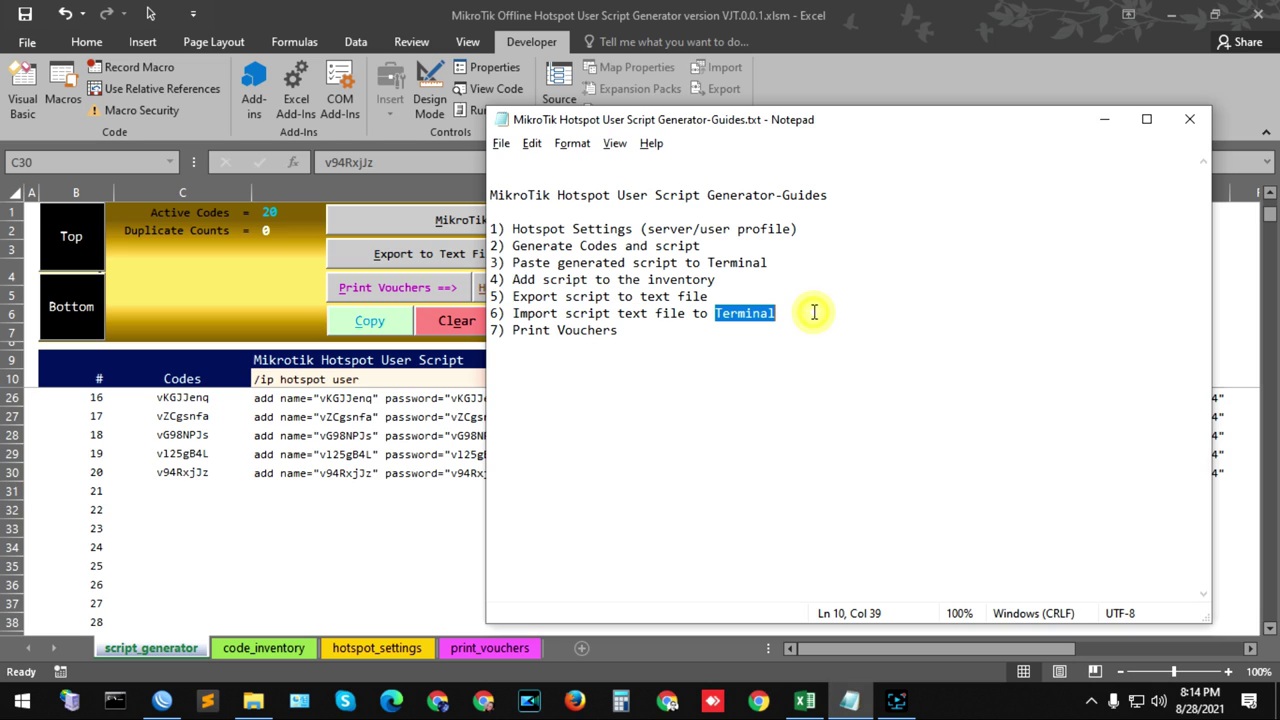
pyautogui.doubleClick(737, 313)
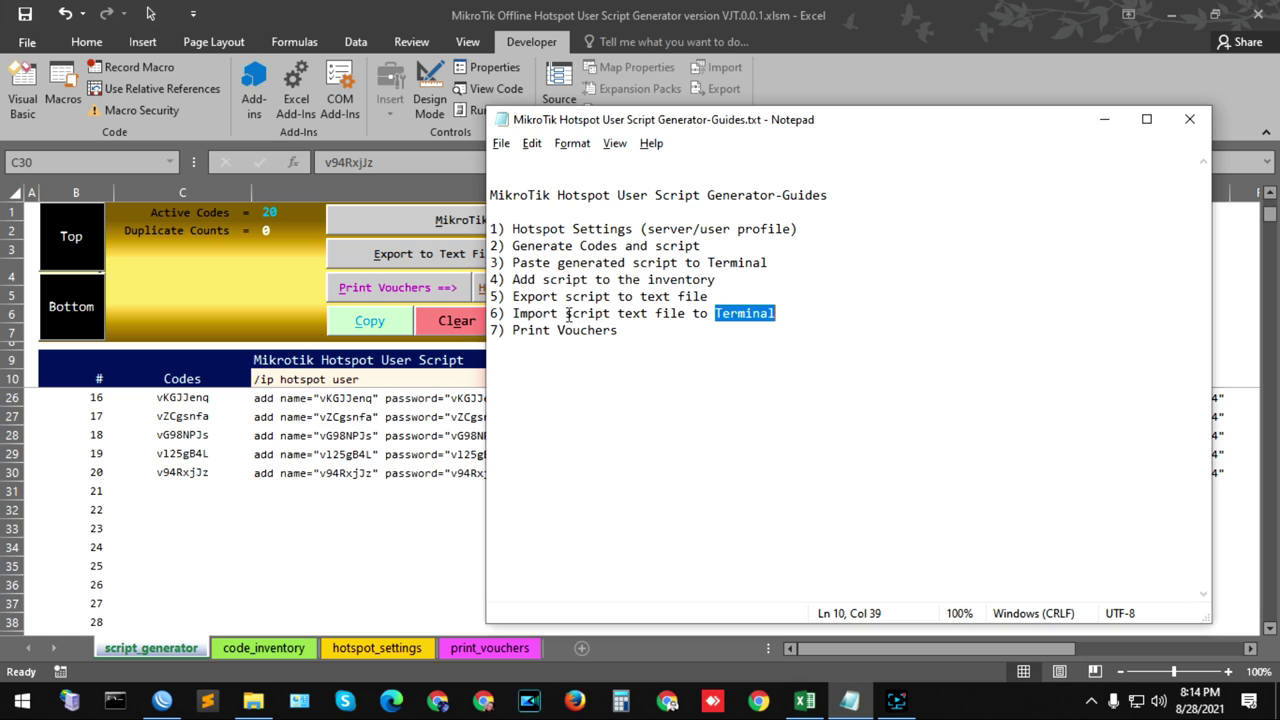
pyautogui.click(566, 313)
pyautogui.click(282, 512)
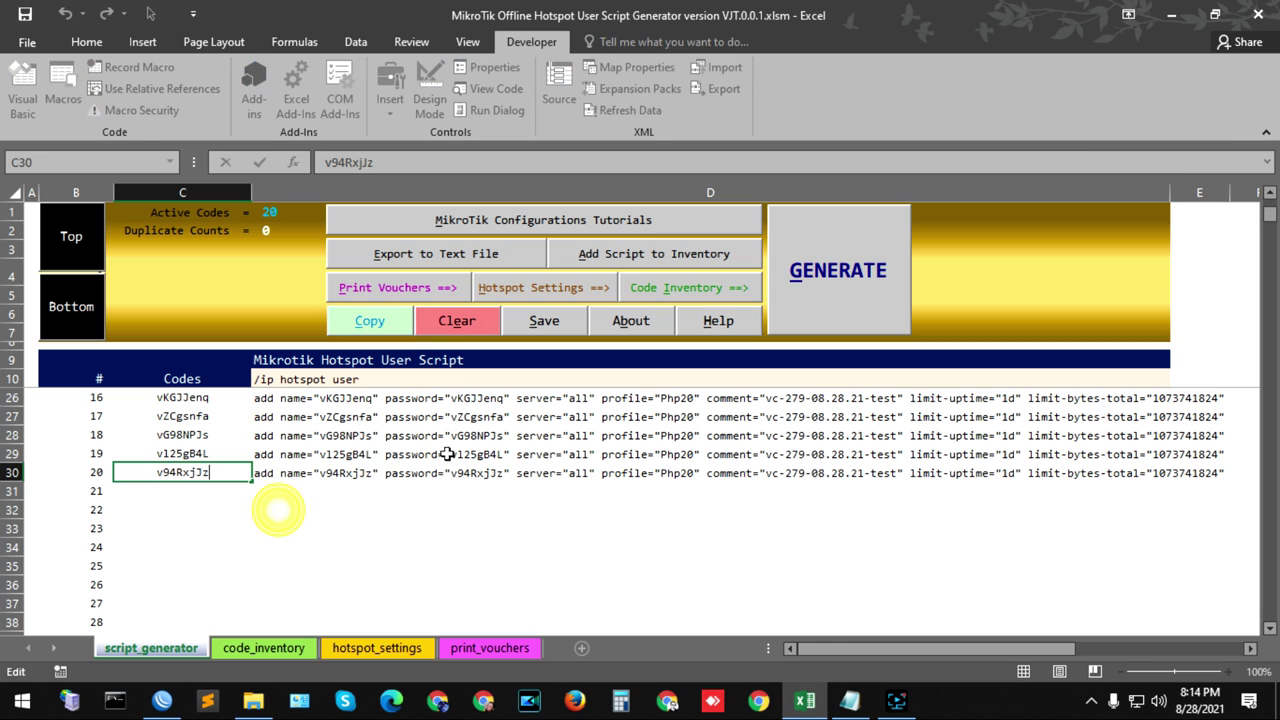
# - Clear all stored codes from the code_inventory sheet
pyautogui.click(264, 649)
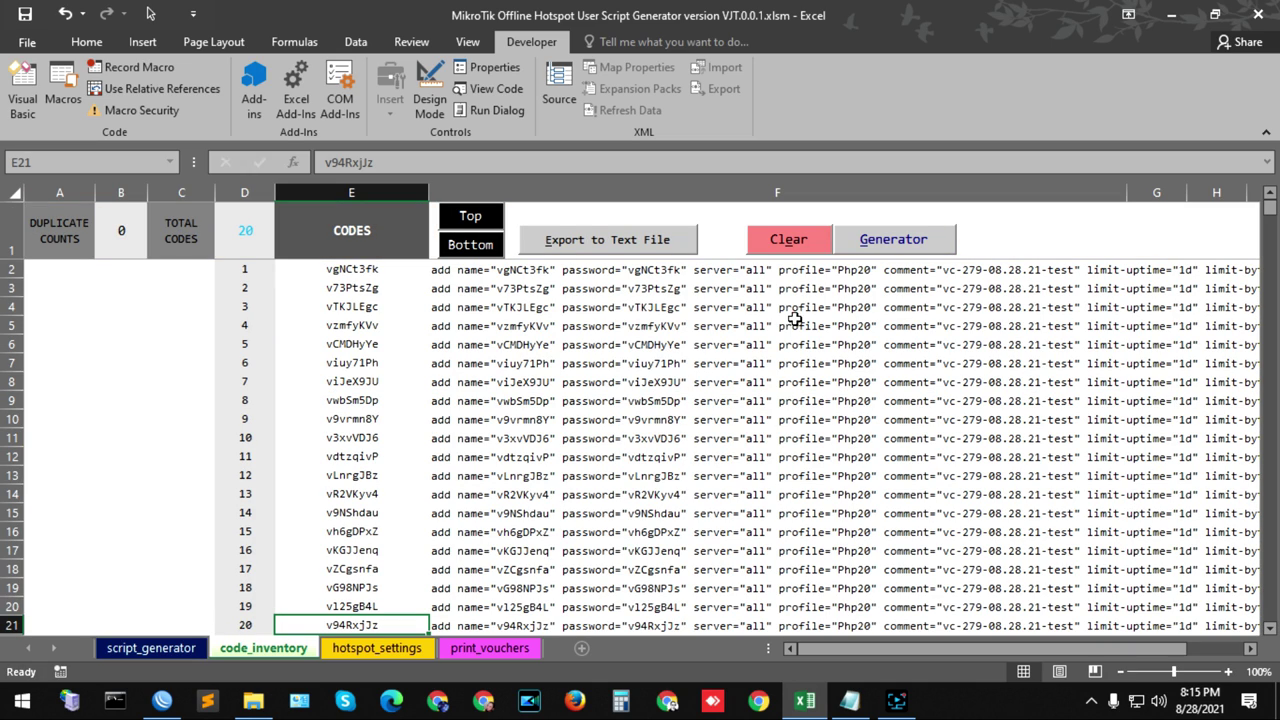
pyautogui.click(788, 240)
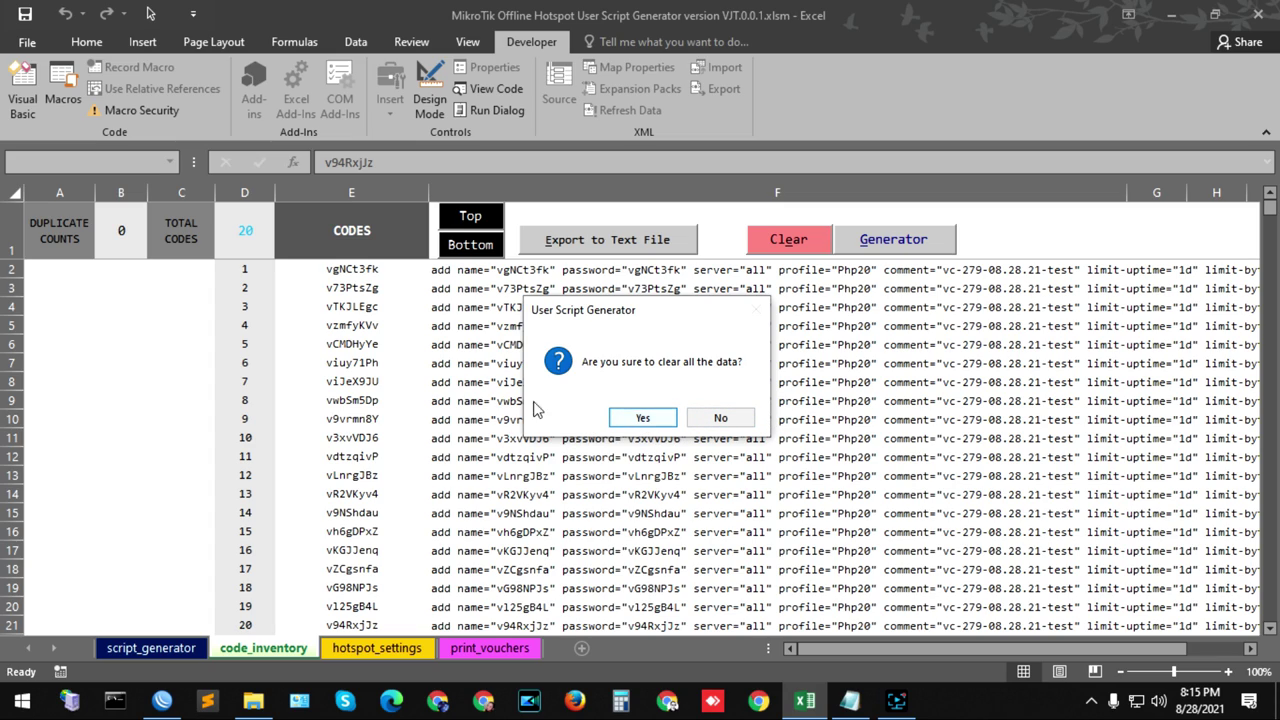
pyautogui.click(660, 425)
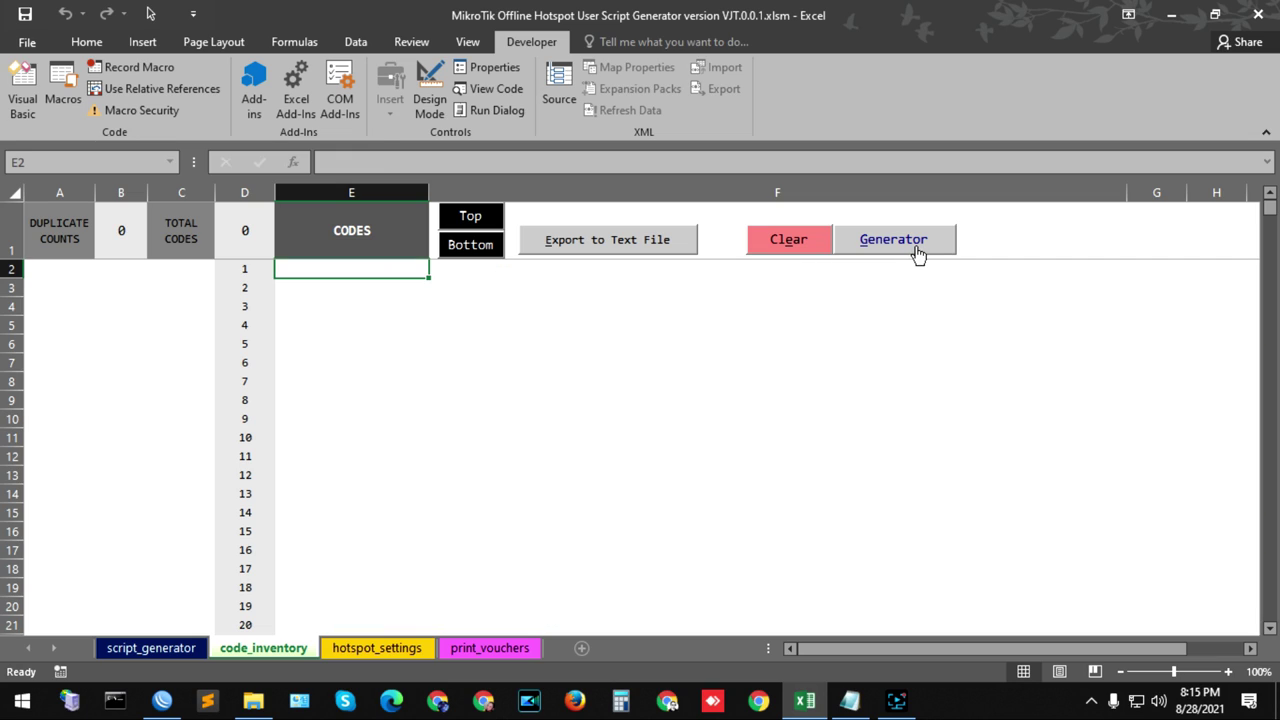
# - Clear the script_generator sheet's codes and script, leaving Active Codes at 0
pyautogui.click(903, 250)
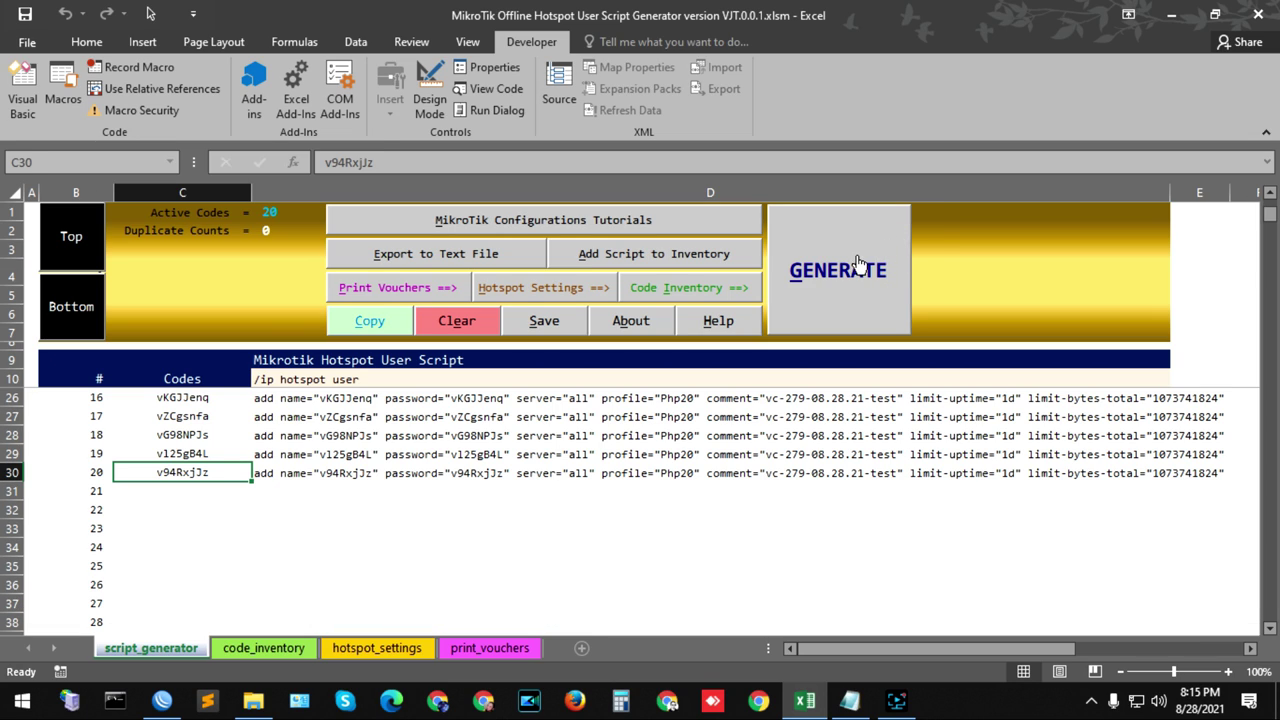
pyautogui.click(470, 324)
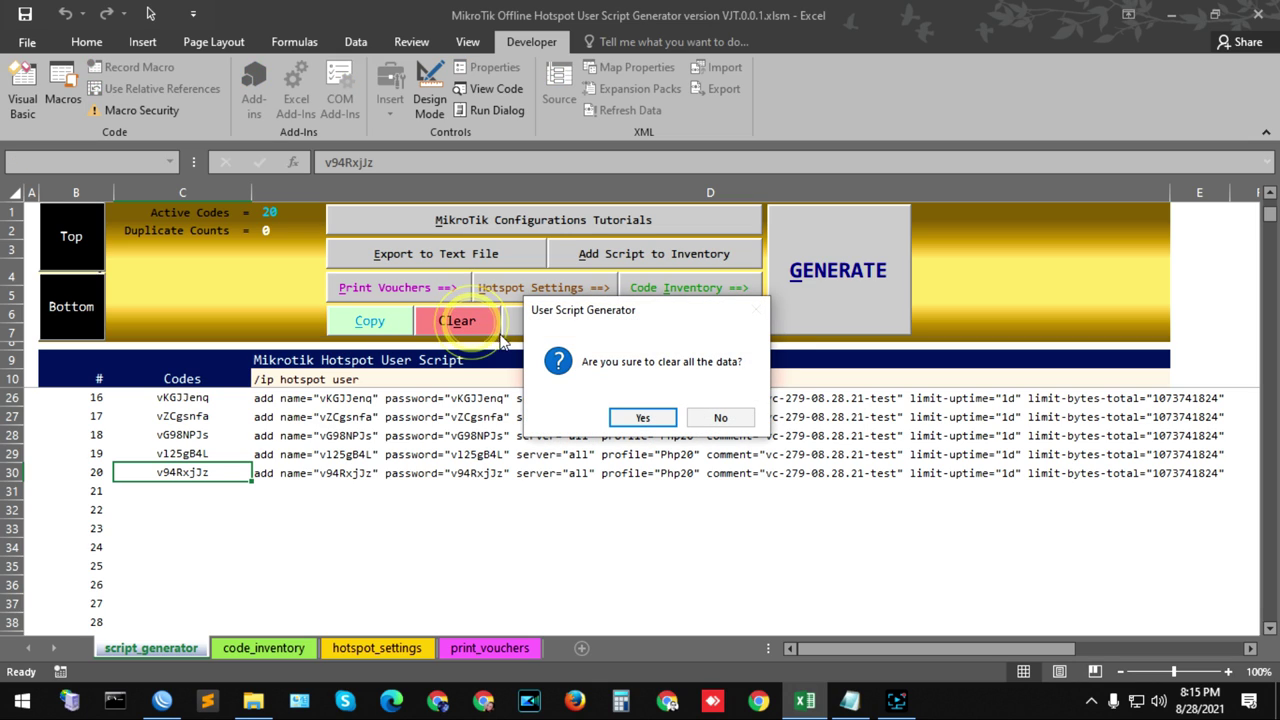
pyautogui.click(643, 418)
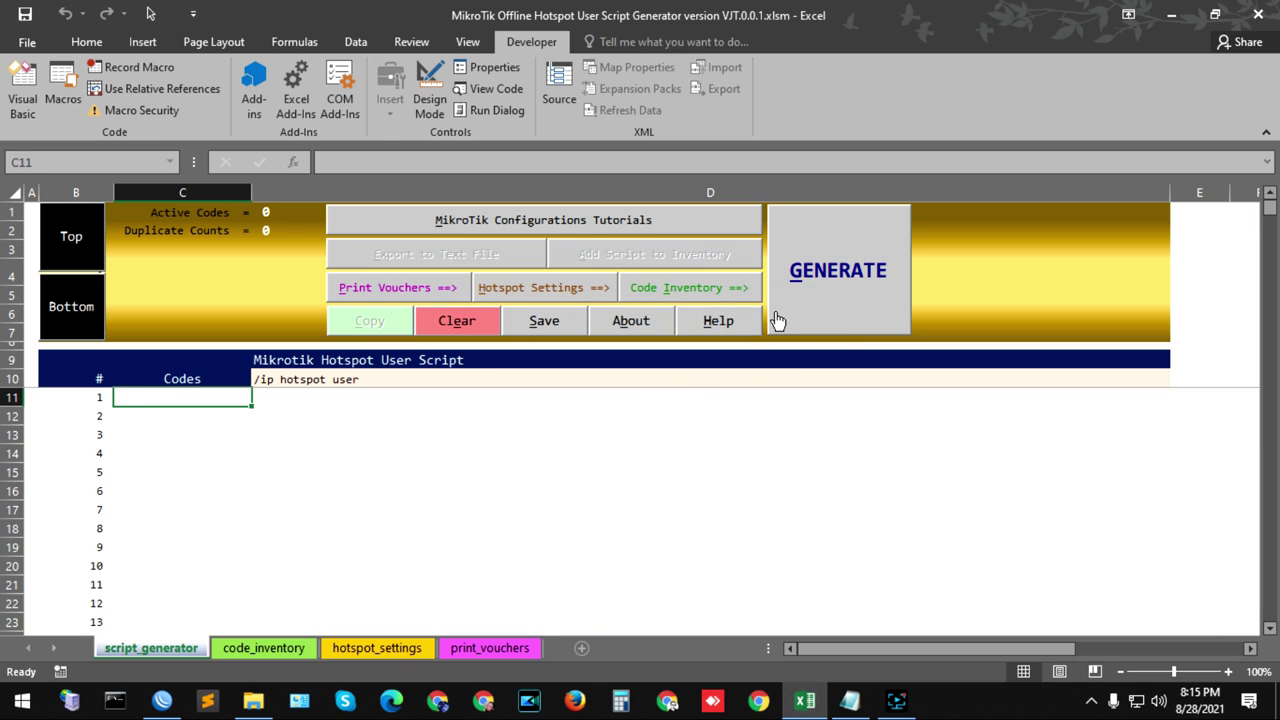
pyautogui.click(834, 290)
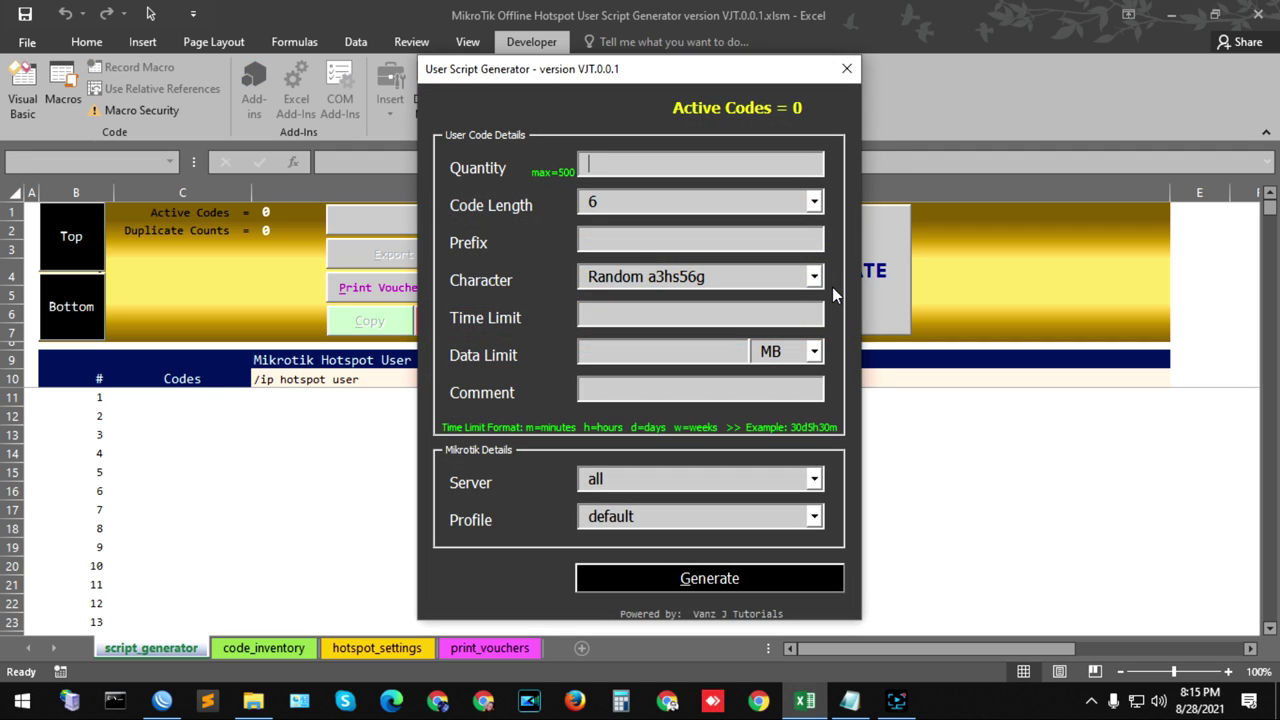
# - Set the 500-code batch to length 8, Random A3hS56g characters, and comment 'test'
pyautogui.click(688, 200)
pyautogui.click(617, 278)
pyautogui.click(676, 282)
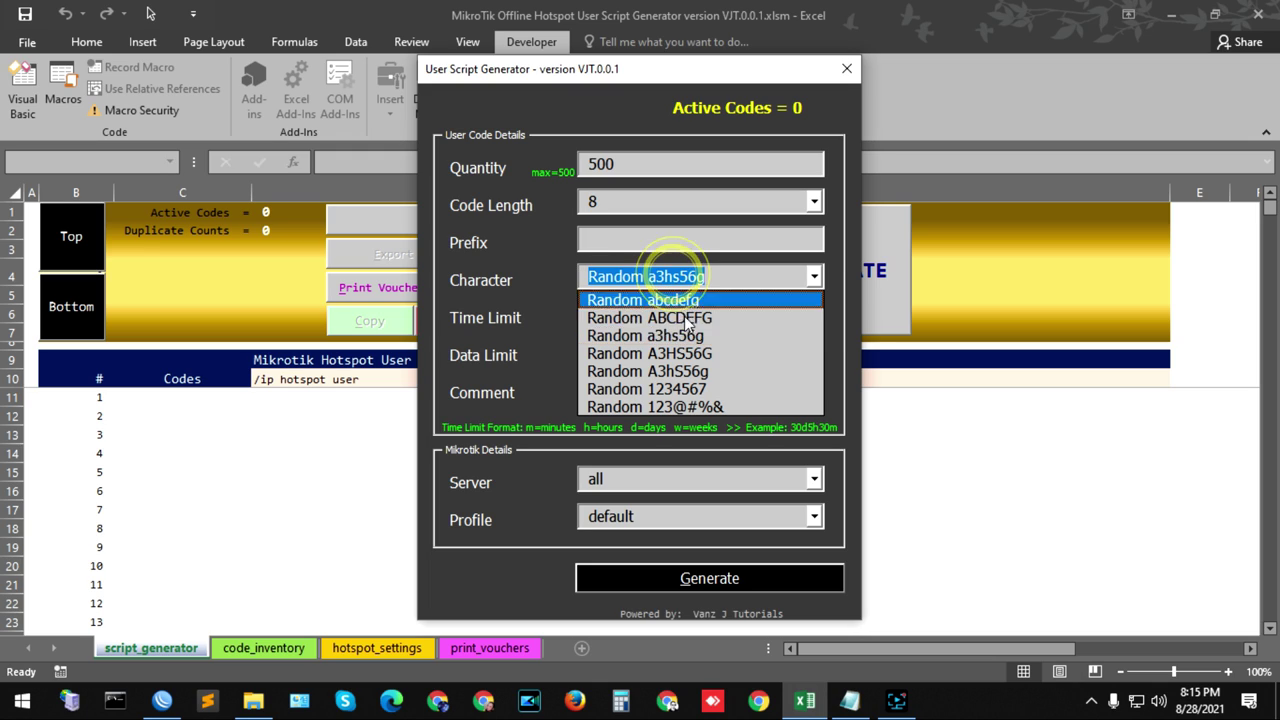
pyautogui.click(694, 371)
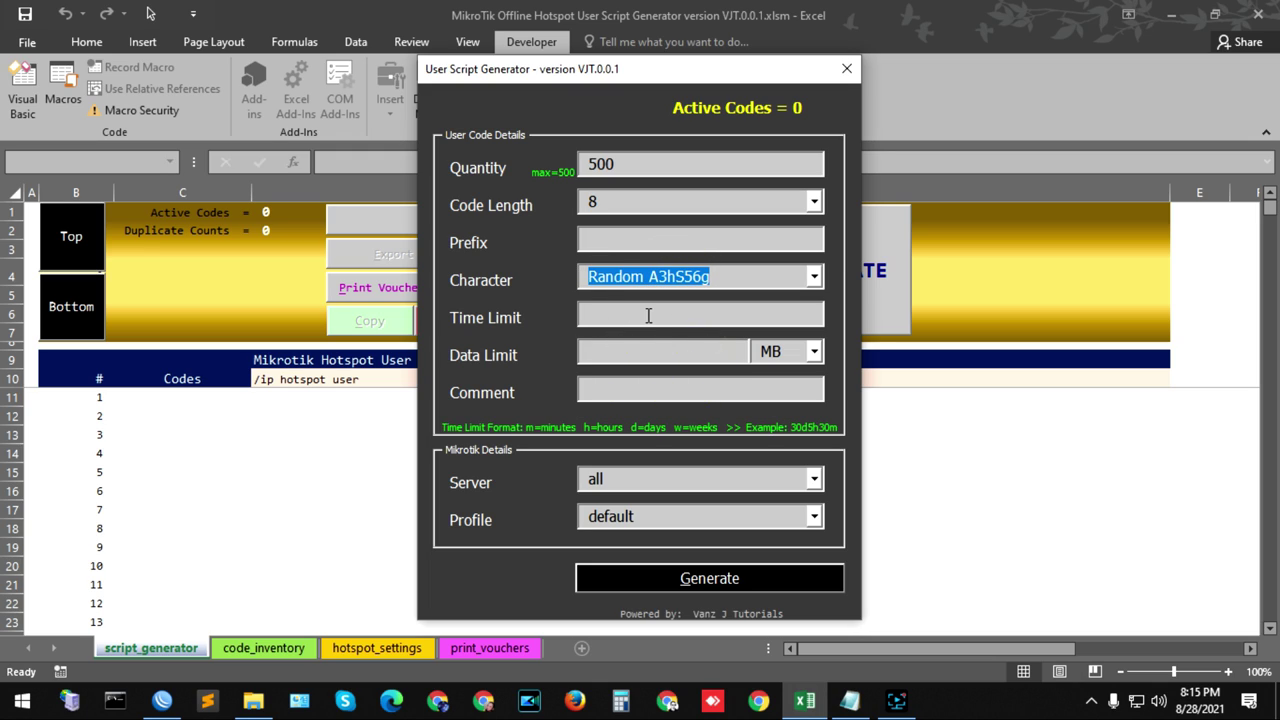
pyautogui.click(620, 393)
pyautogui.write('test')
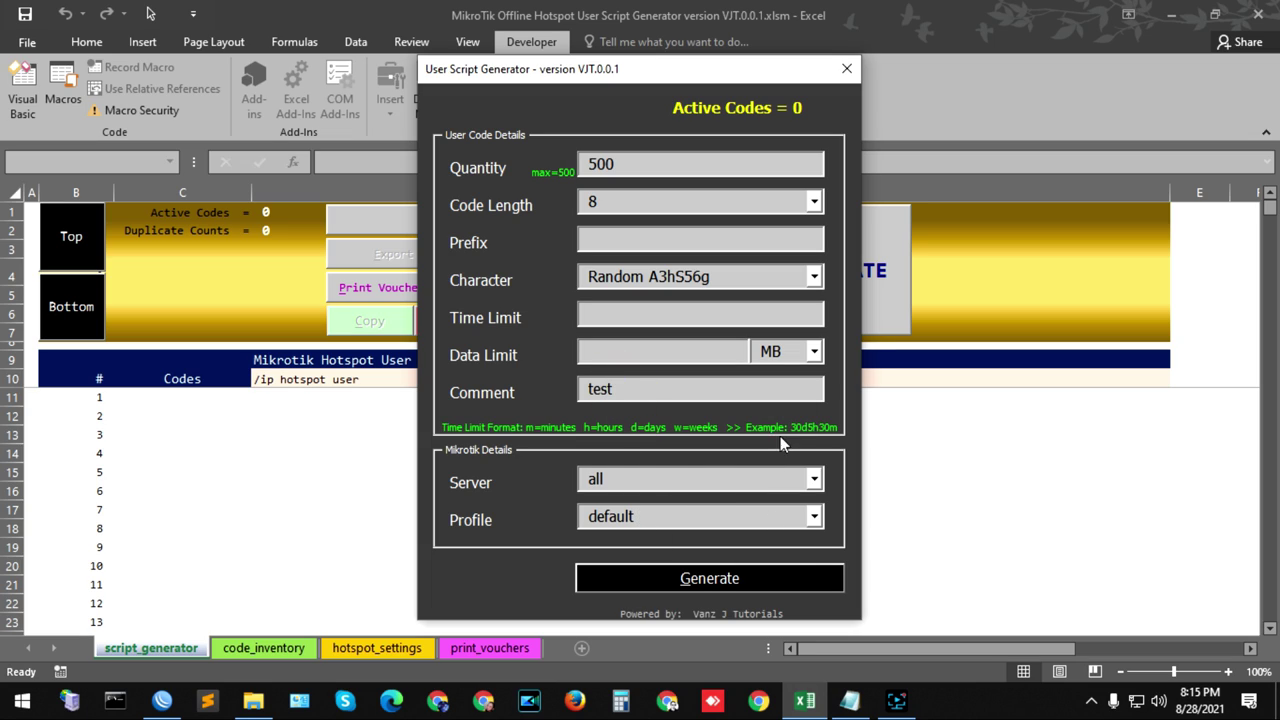
pyautogui.click(710, 584)
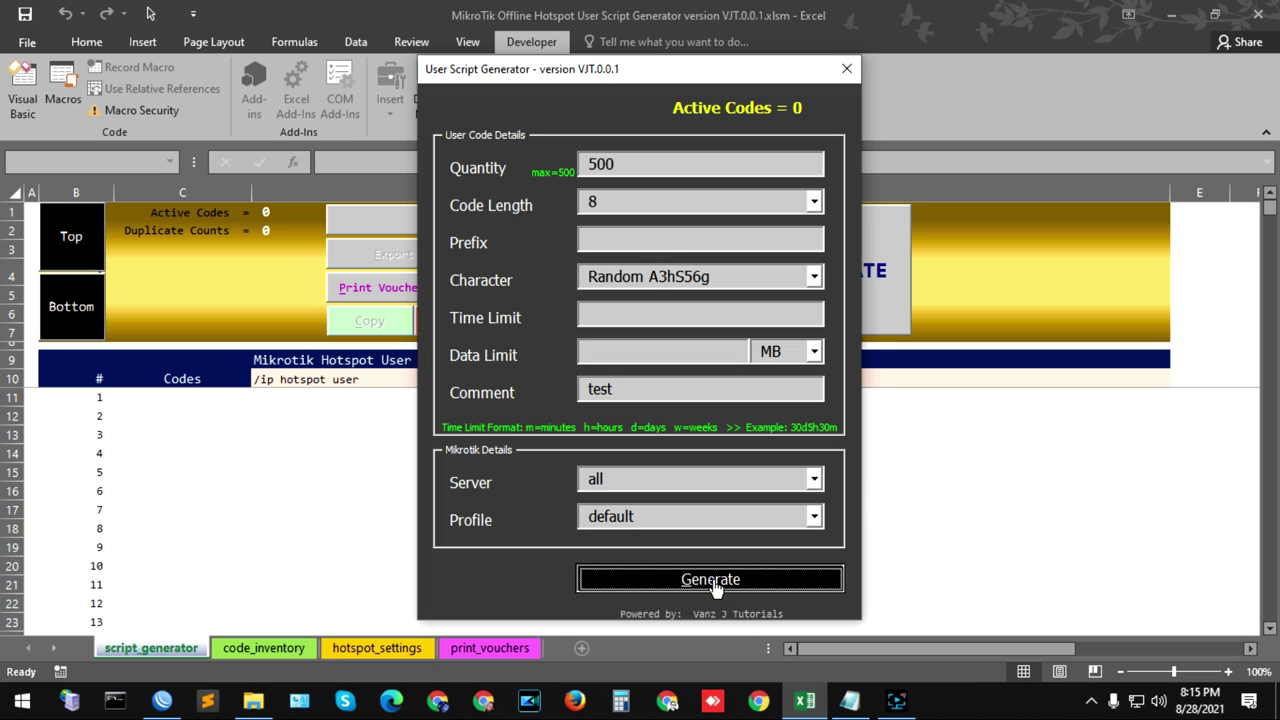
# - Generate the 500 codes with their script lines and dismiss the success message
pyautogui.click(716, 587)
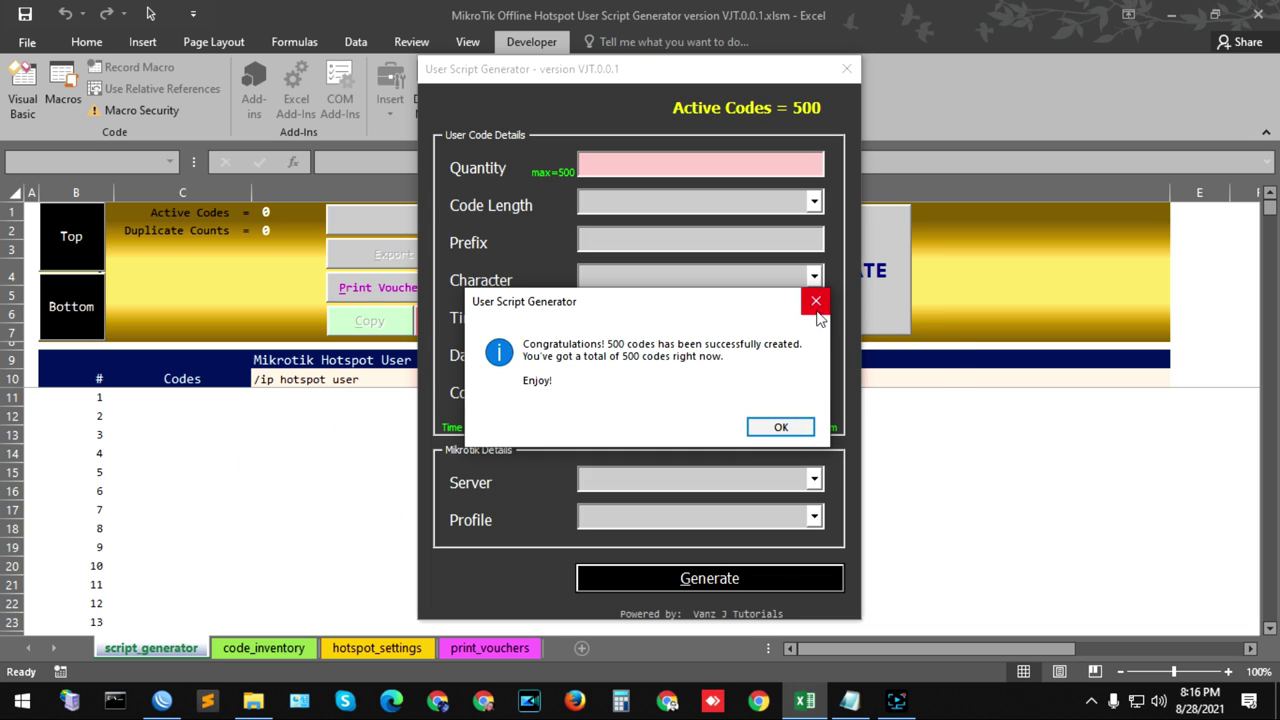
pyautogui.click(779, 428)
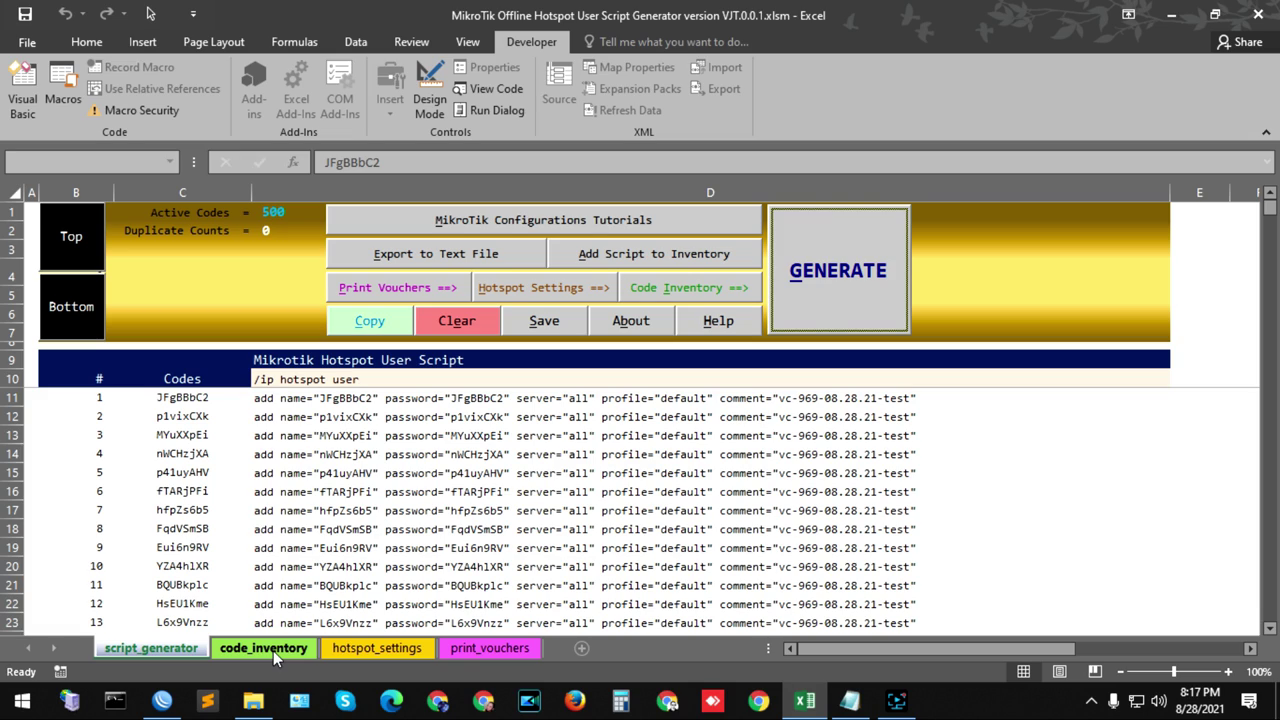
# - Add the 500 generated codes to the code inventory and confirm they appear in code_inventory
pyautogui.click(273, 650)
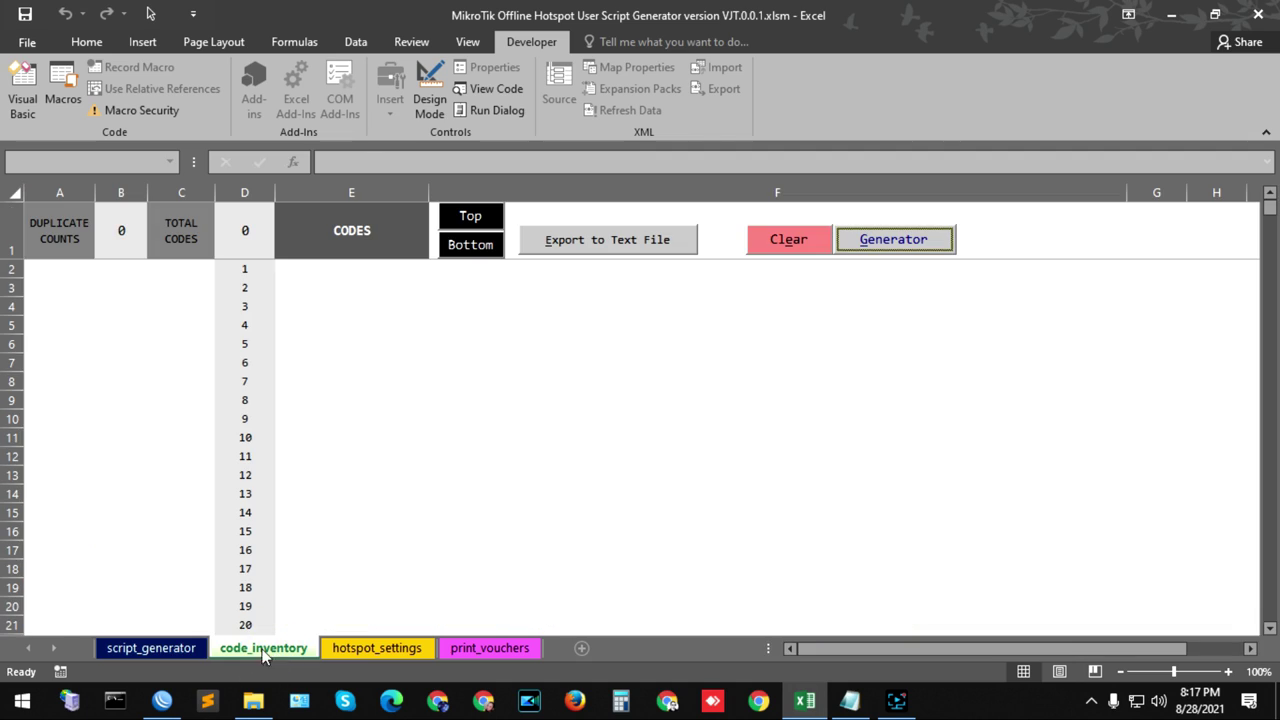
pyautogui.click(143, 651)
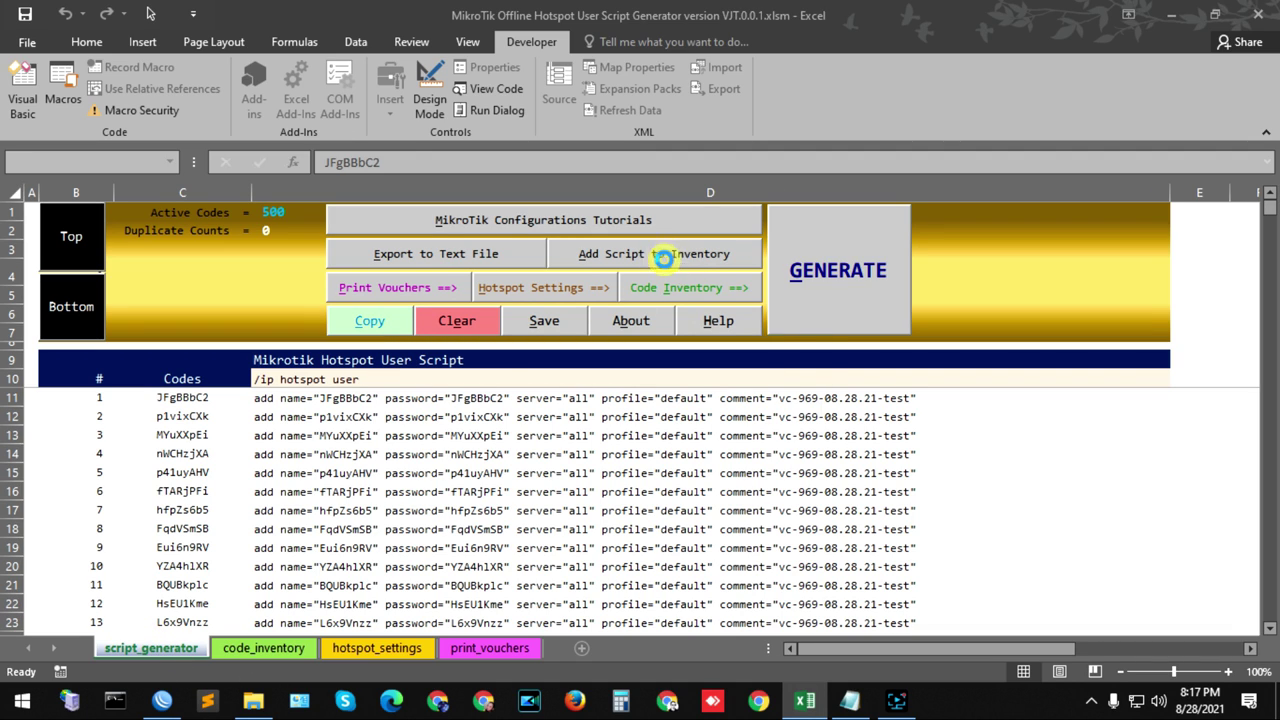
pyautogui.click(680, 254)
pyautogui.click(701, 418)
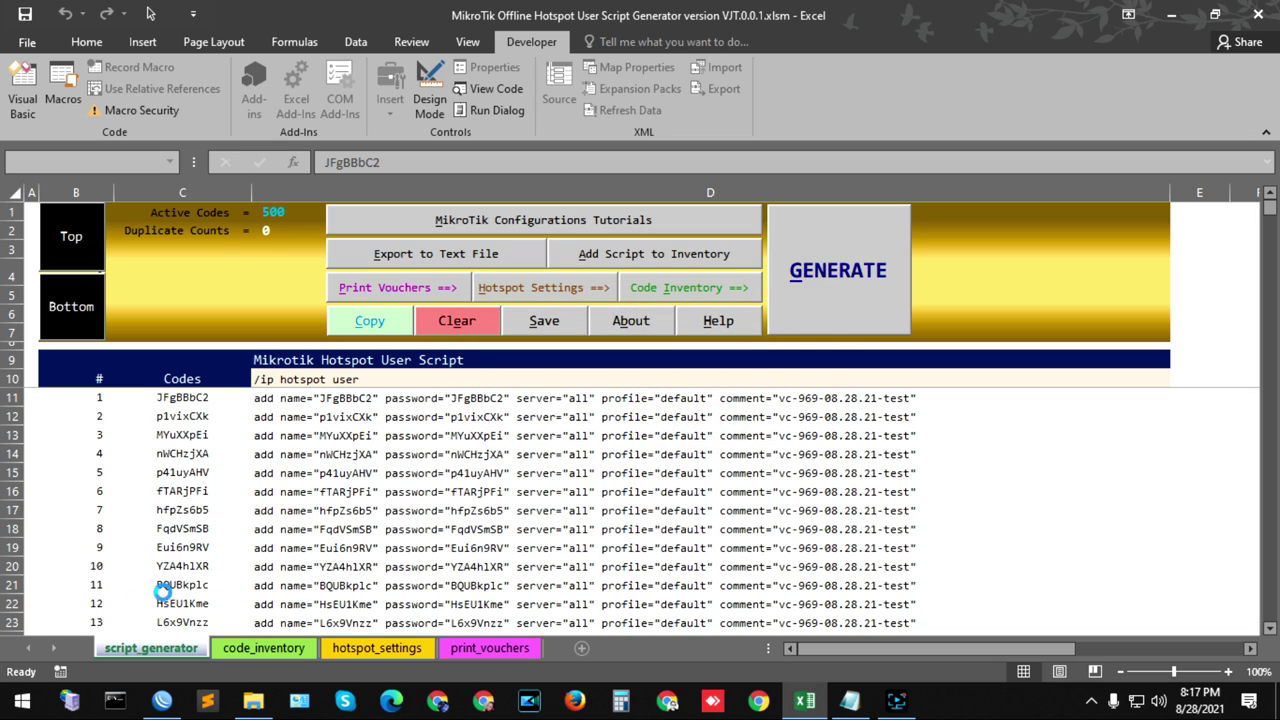
pyautogui.click(785, 418)
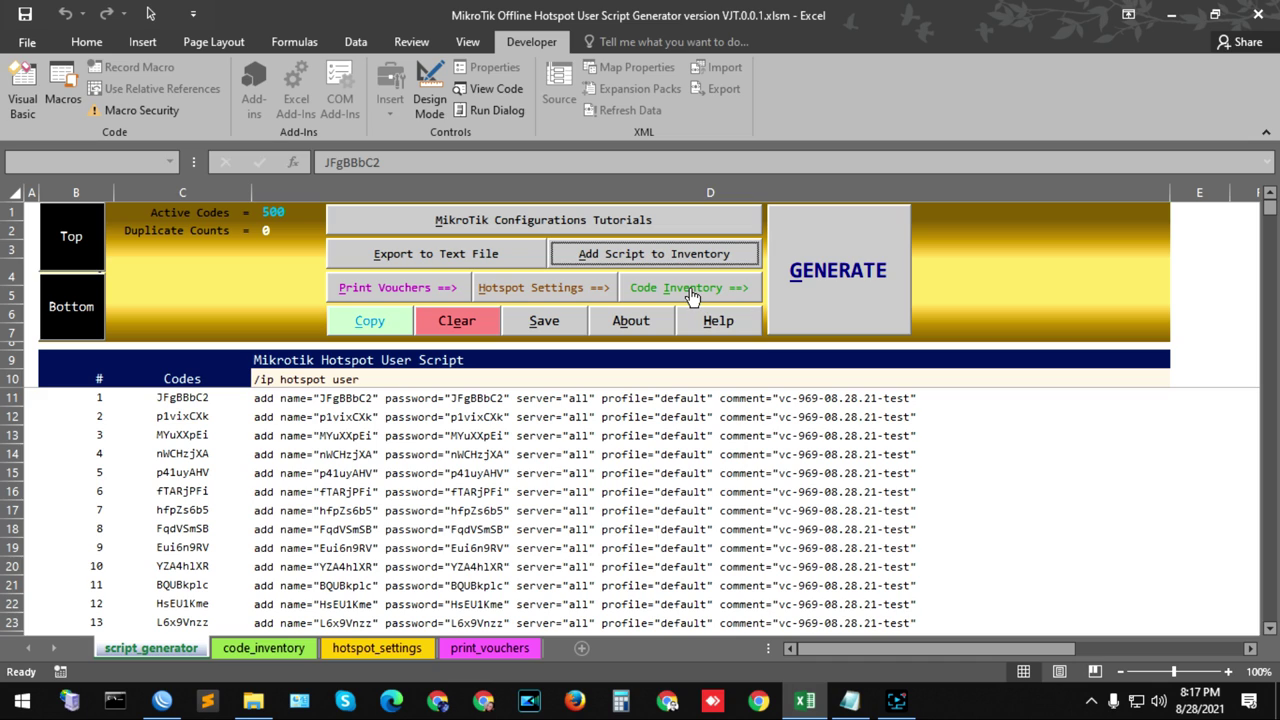
pyautogui.click(646, 289)
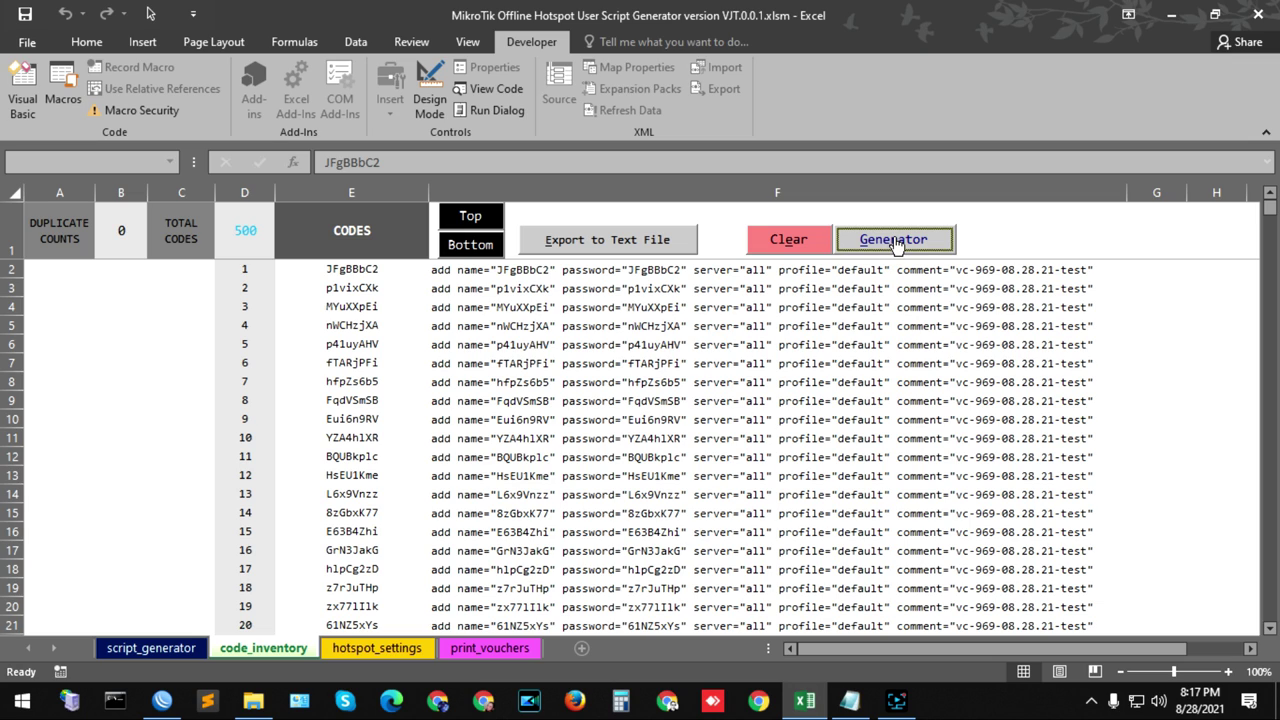
pyautogui.click(895, 242)
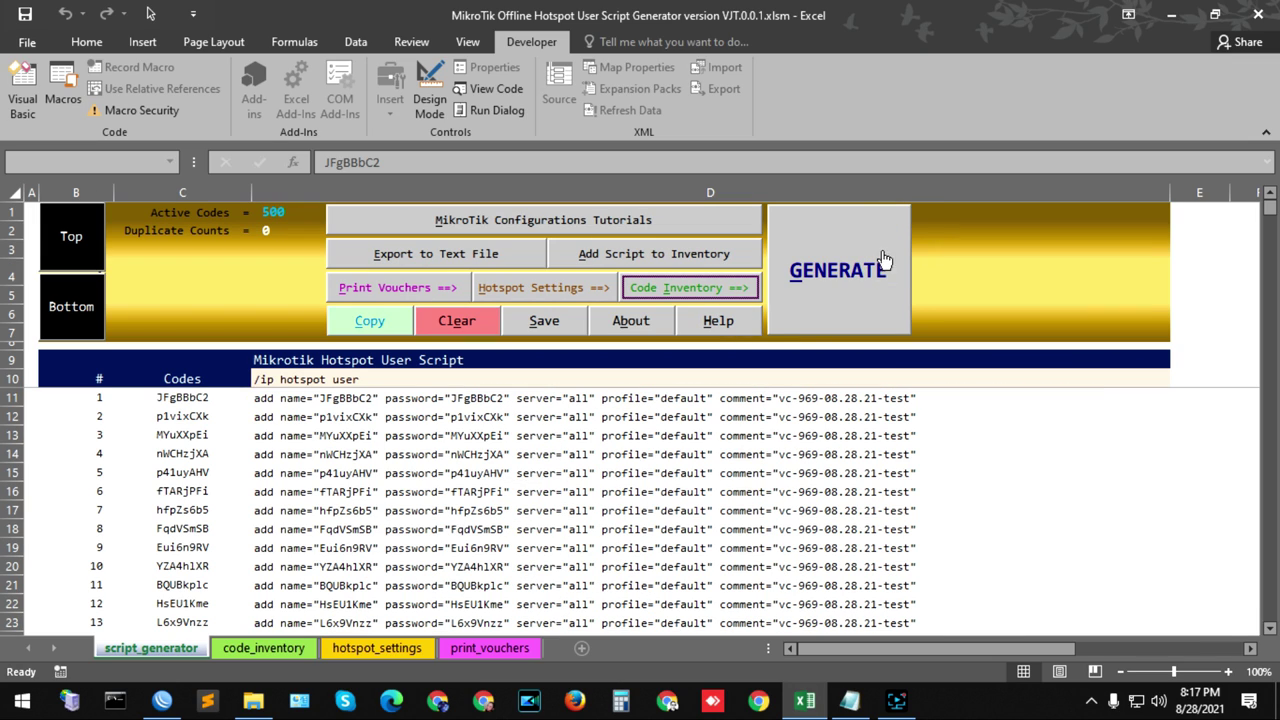
# - Start clearing the generated data but decline, then bring the Notepad guide forward
pyautogui.click(460, 328)
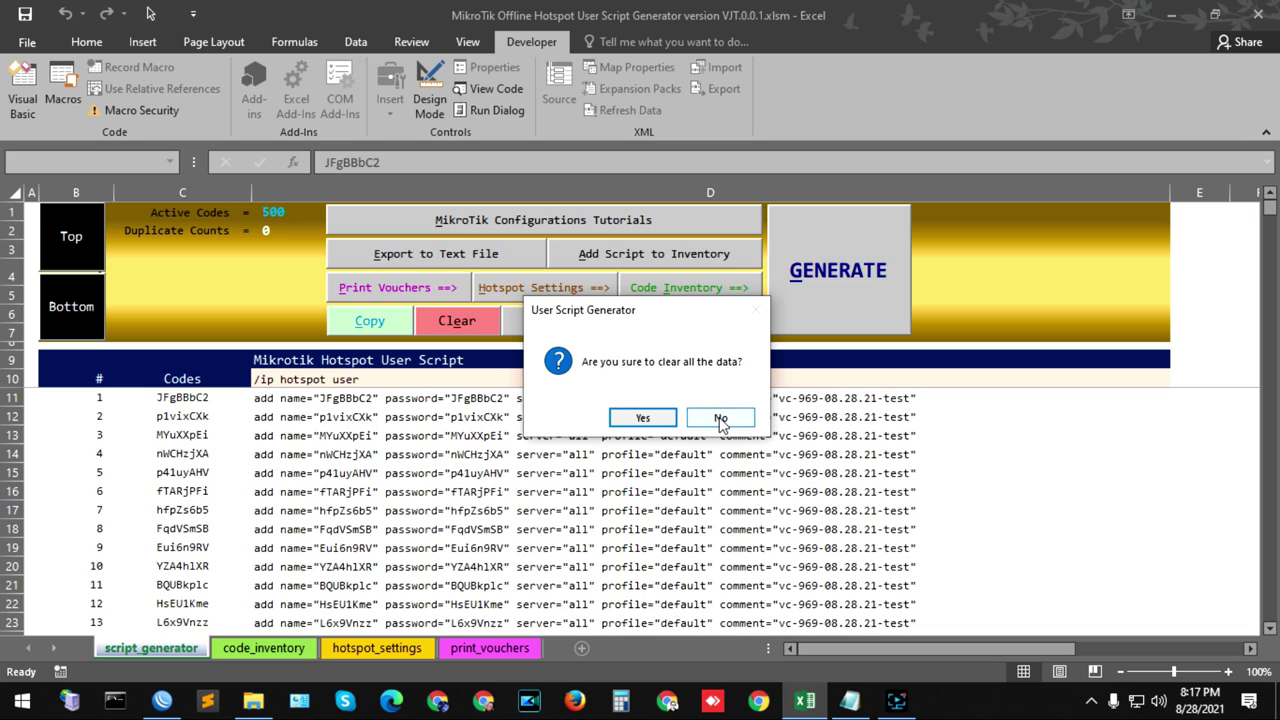
pyautogui.click(720, 419)
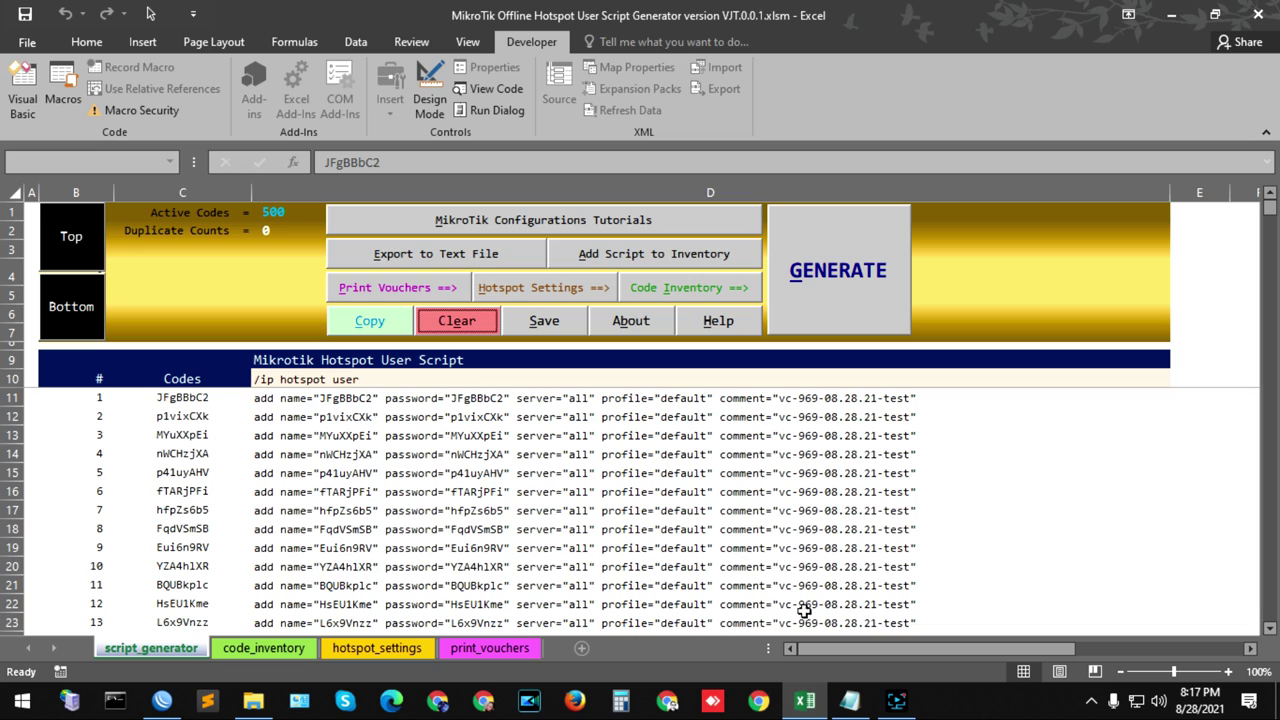
pyautogui.click(850, 703)
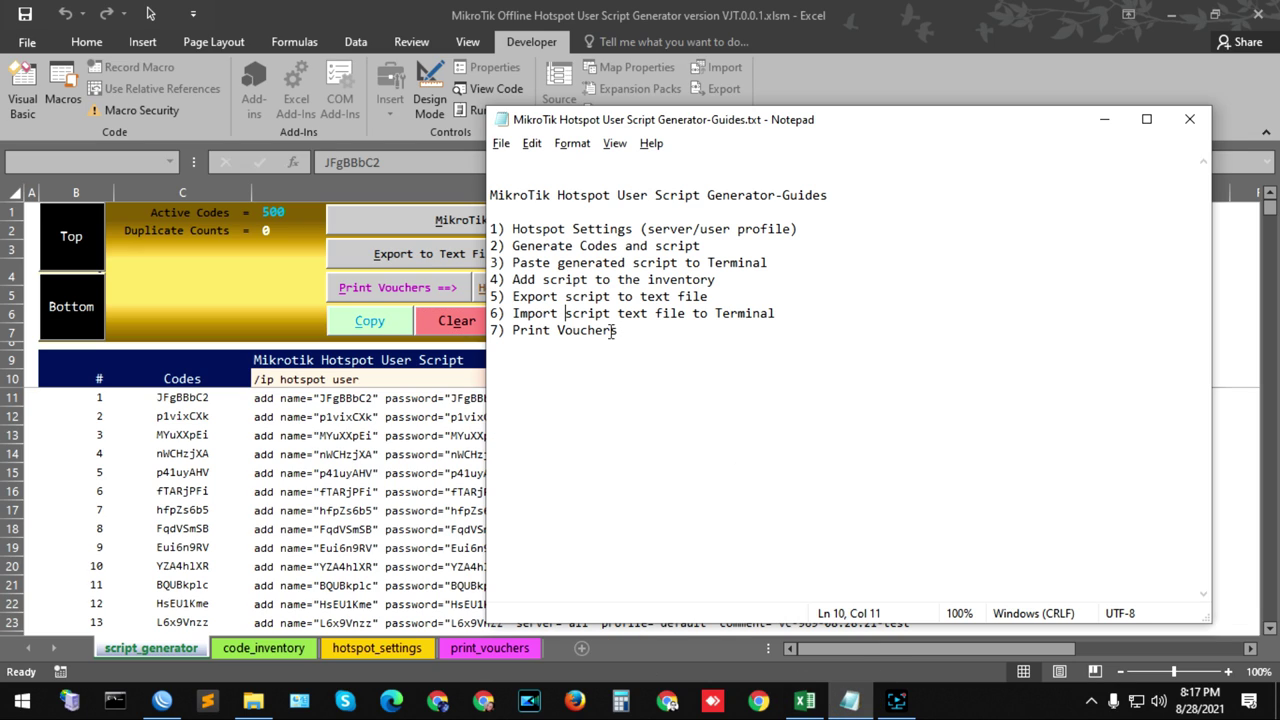
# - Look over step 6 on importing the script in the Notepad guide, then minimize Notepad
pyautogui.moveTo(505, 313); pyautogui.dragTo(712, 313)
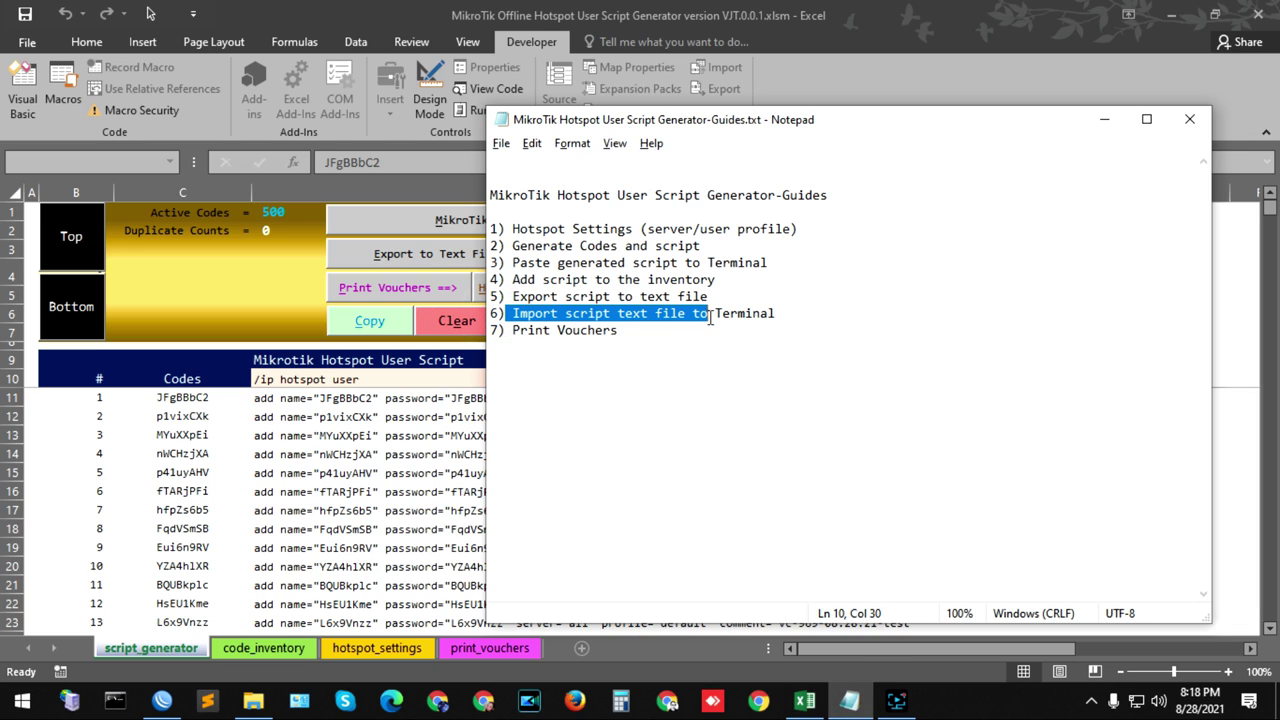
pyautogui.click(620, 330)
pyautogui.click(1104, 119)
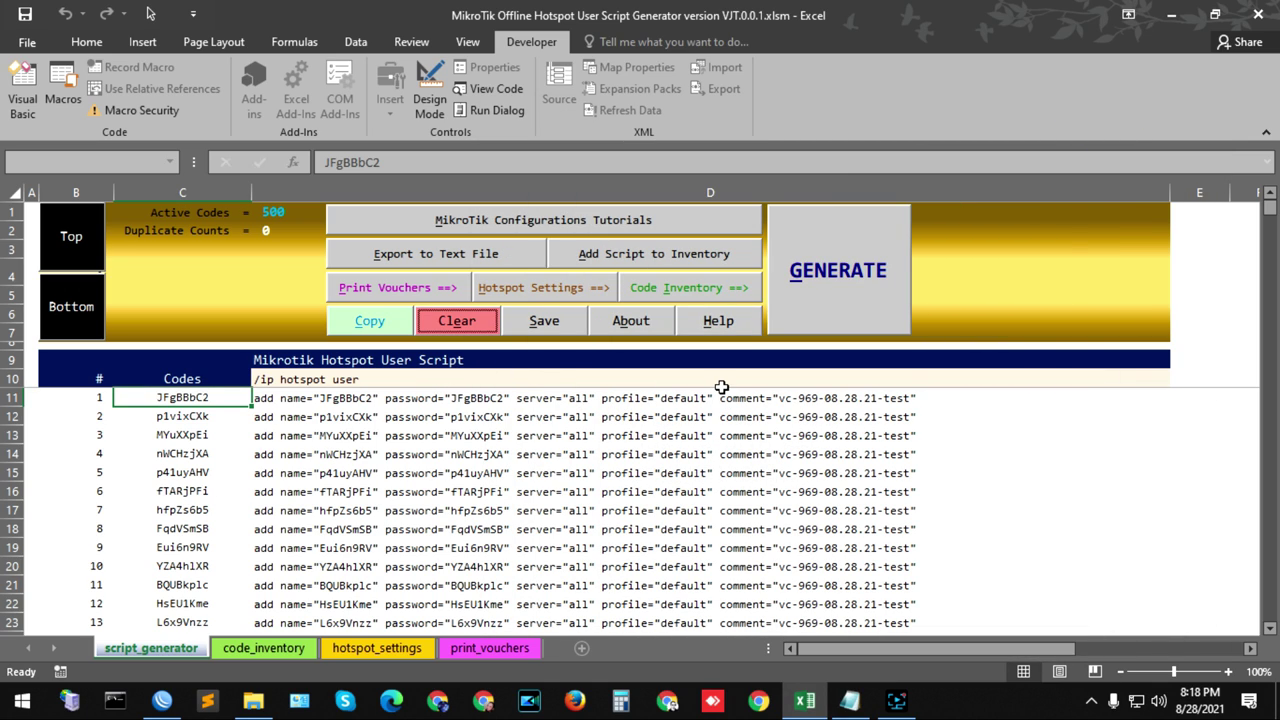
# - Switch to the print_vouchers sheet and scroll back to its top
pyautogui.click(486, 649)
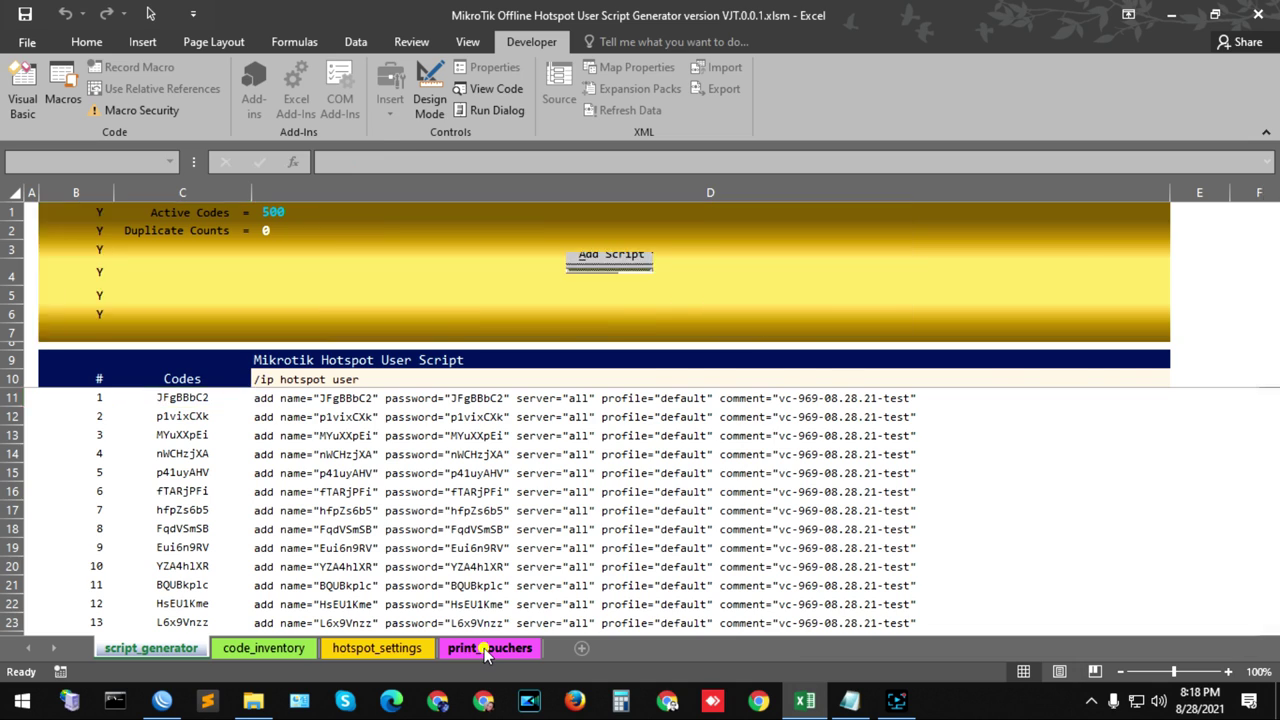
pyautogui.click(115, 649)
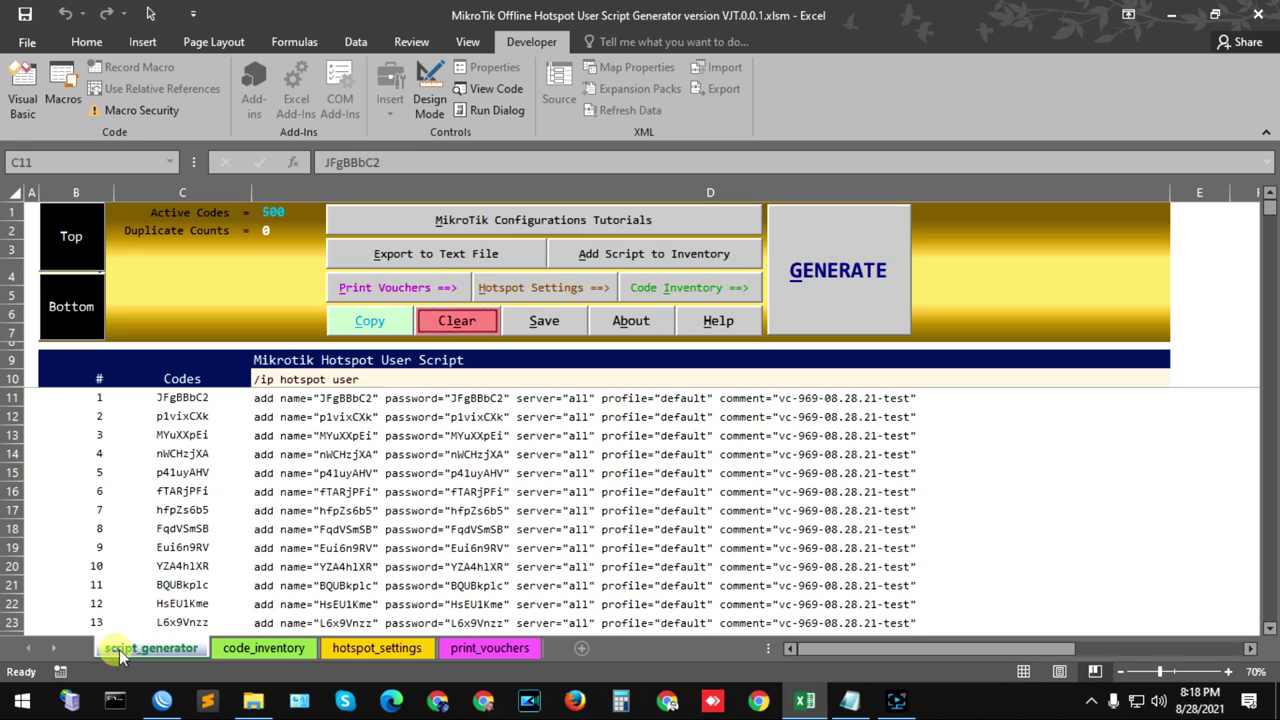
pyautogui.click(385, 292)
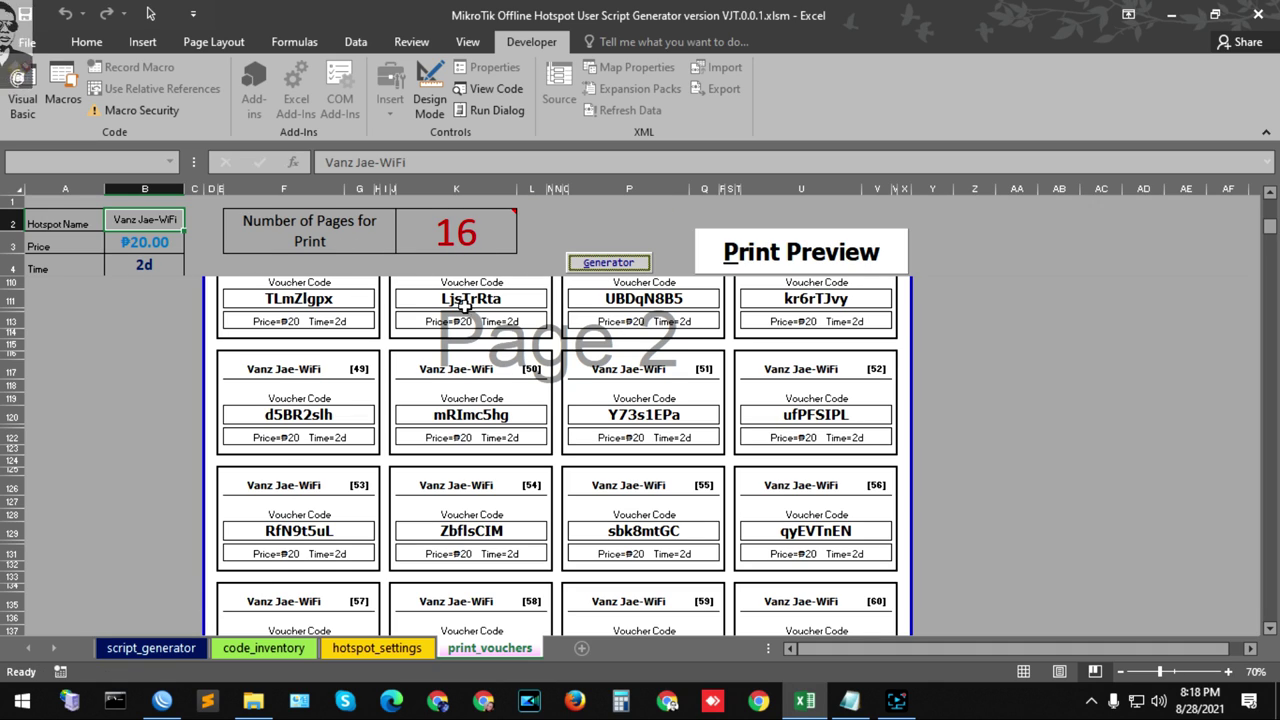
pyautogui.moveTo(465, 234)
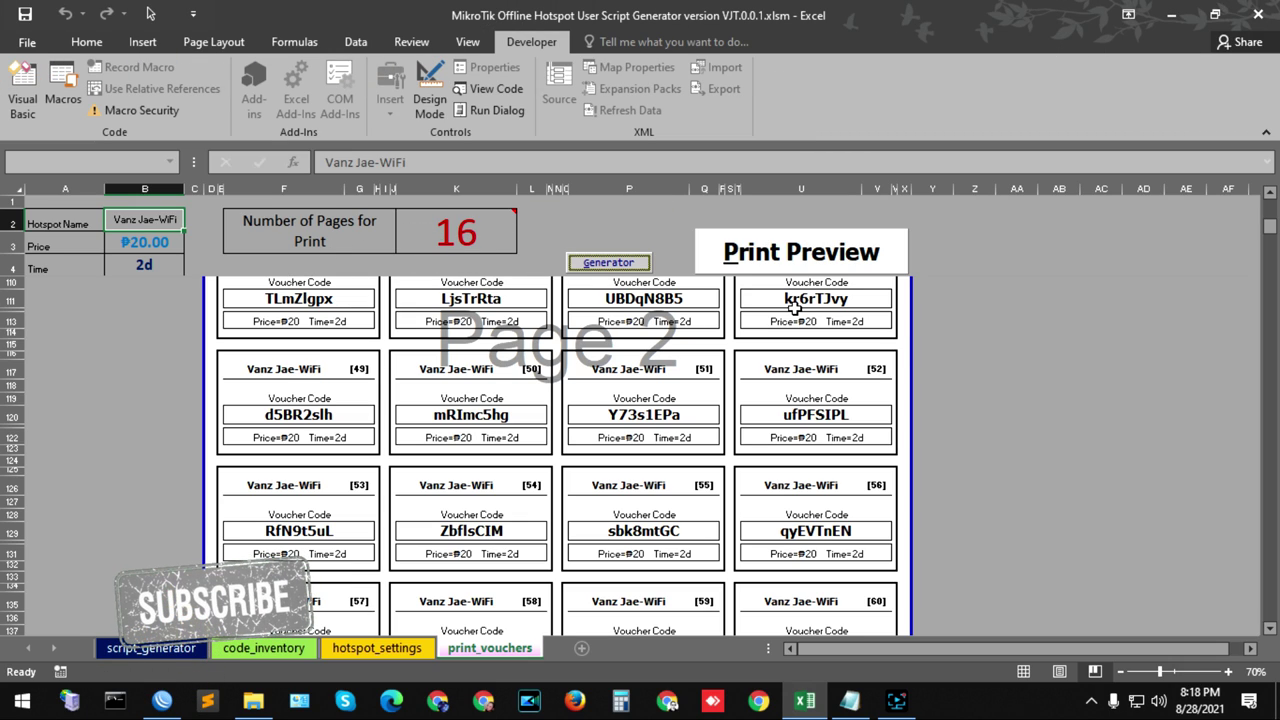
pyautogui.scroll(-3, 793, 308)
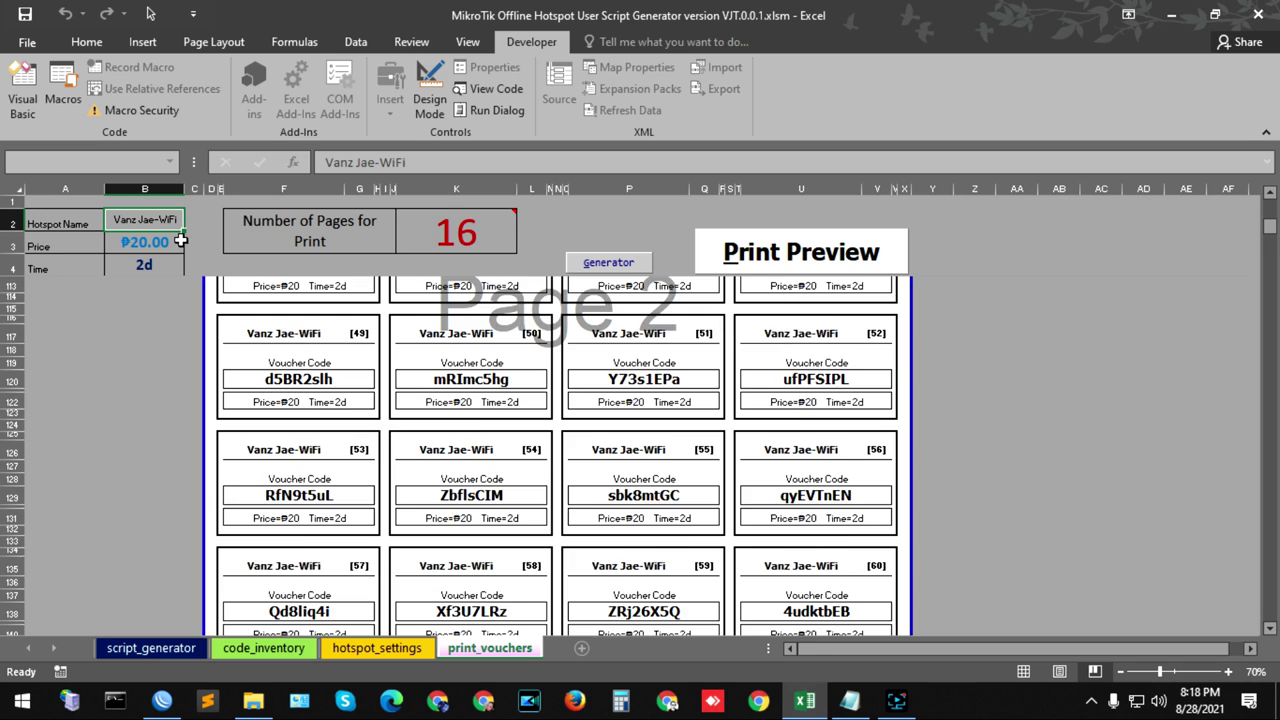
pyautogui.scroll(4, 118, 240)
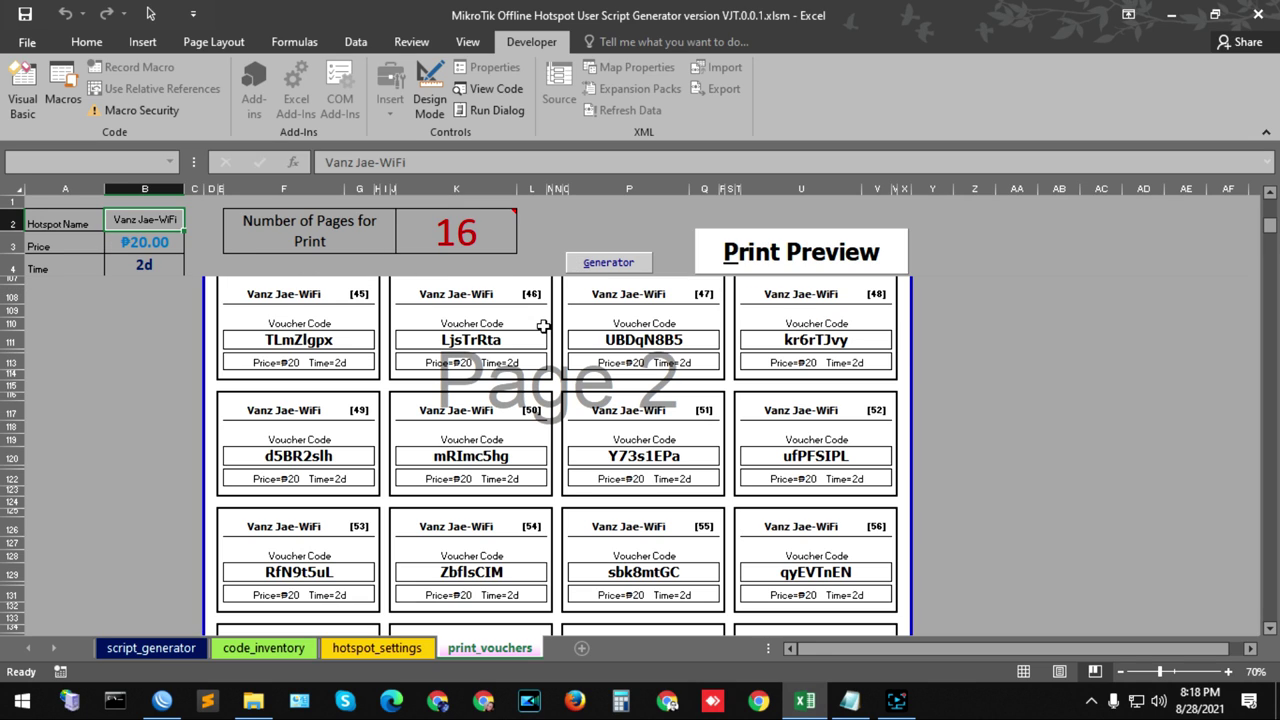
pyautogui.click(432, 290)
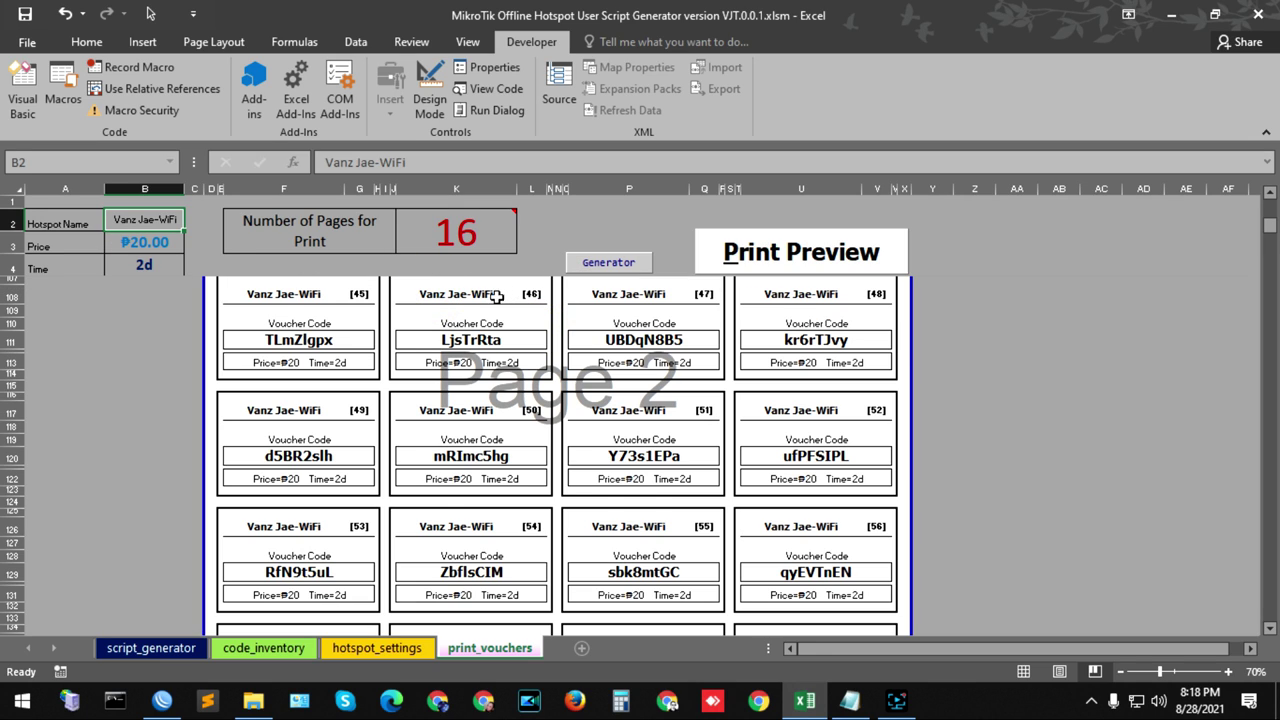
pyautogui.scroll(3, 470, 295)
pyautogui.scroll(2, 449, 299)
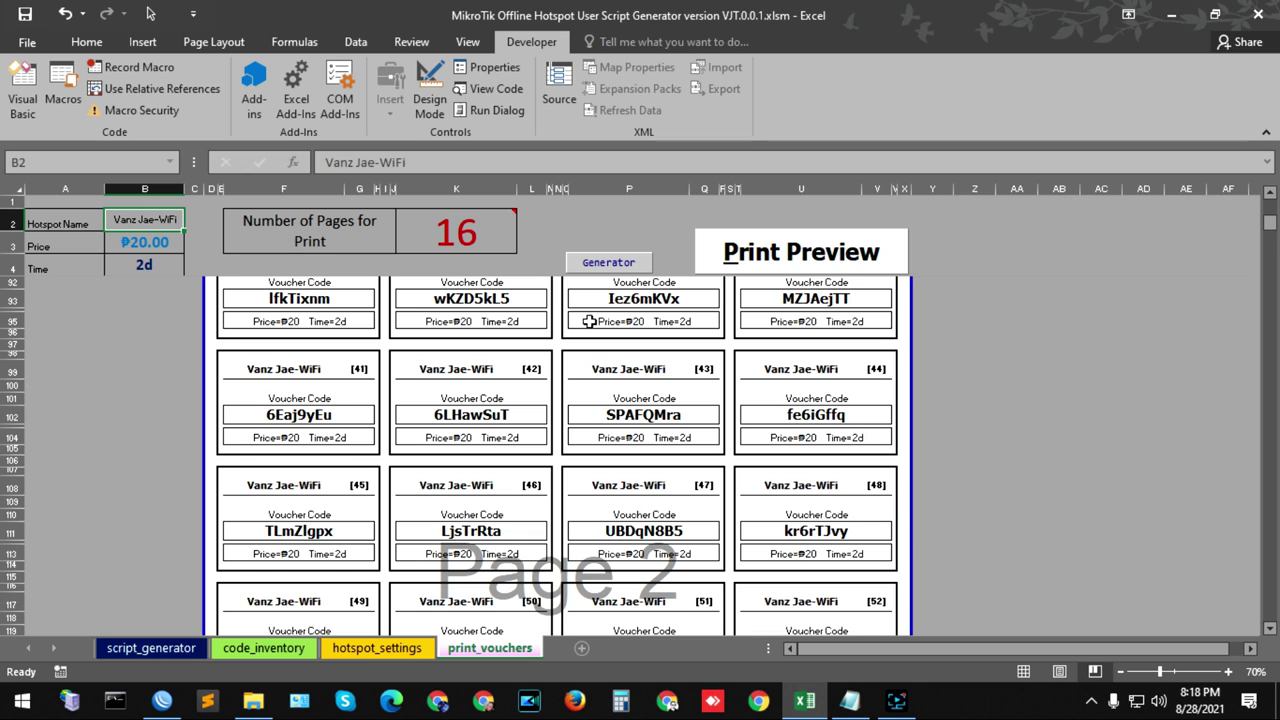
pyautogui.scroll(5, 749, 297)
pyautogui.scroll(8, 880, 300)
pyautogui.scroll(7, 1017, 309)
pyautogui.scroll(6, 1017, 309)
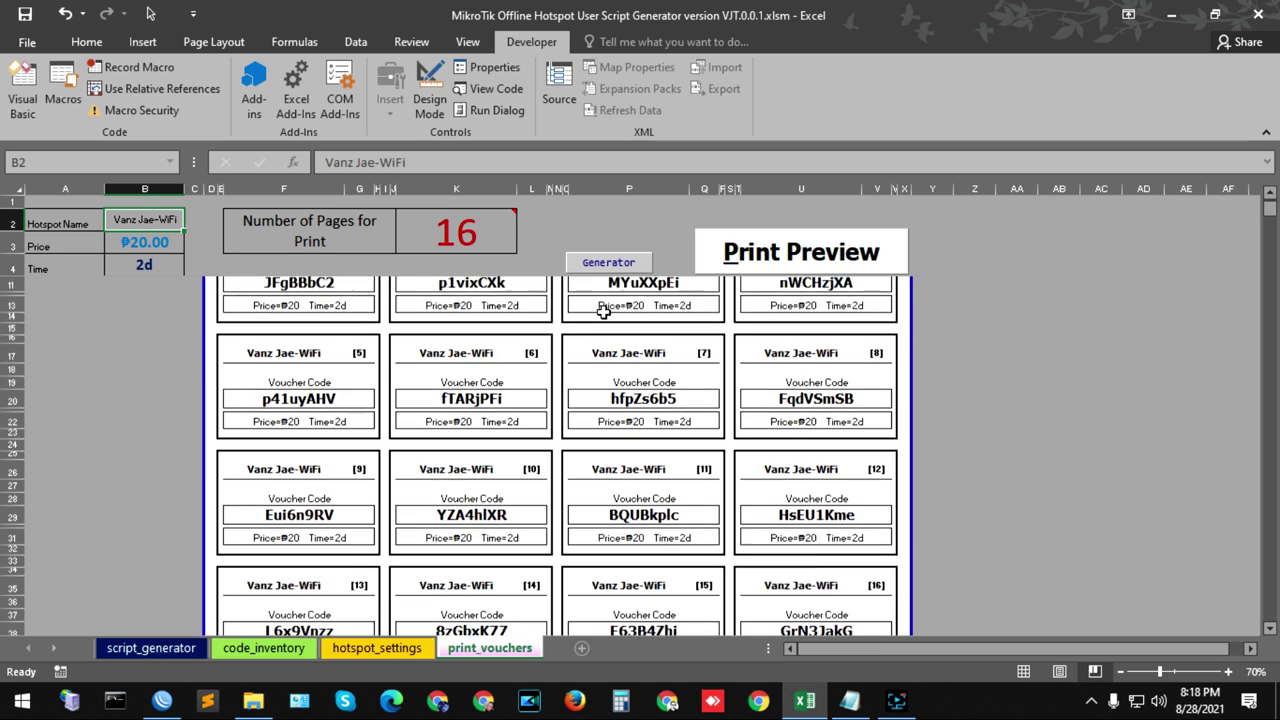
pyautogui.scroll(3, 560, 350)
# - Enter hotspot name WIFI in B2, price 30 in B3 and time limit 3d in B4
pyautogui.click(145, 242)
pyautogui.click(130, 220)
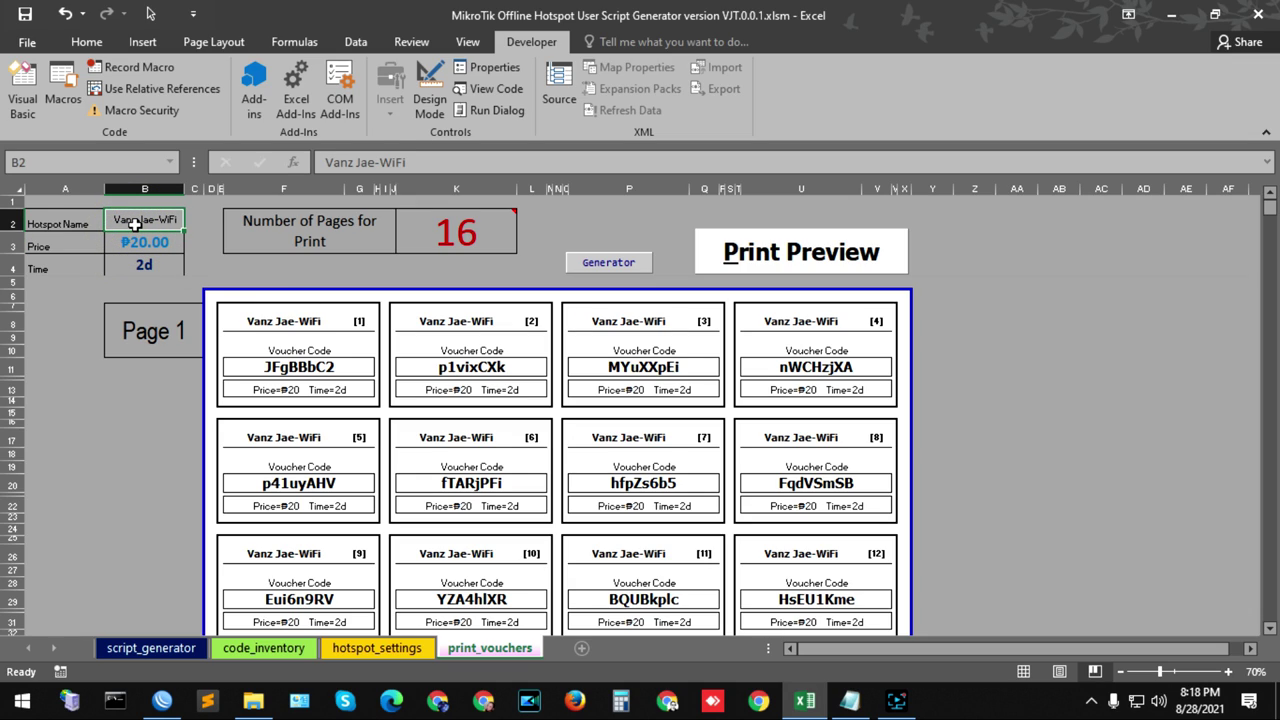
pyautogui.write('WIFI')
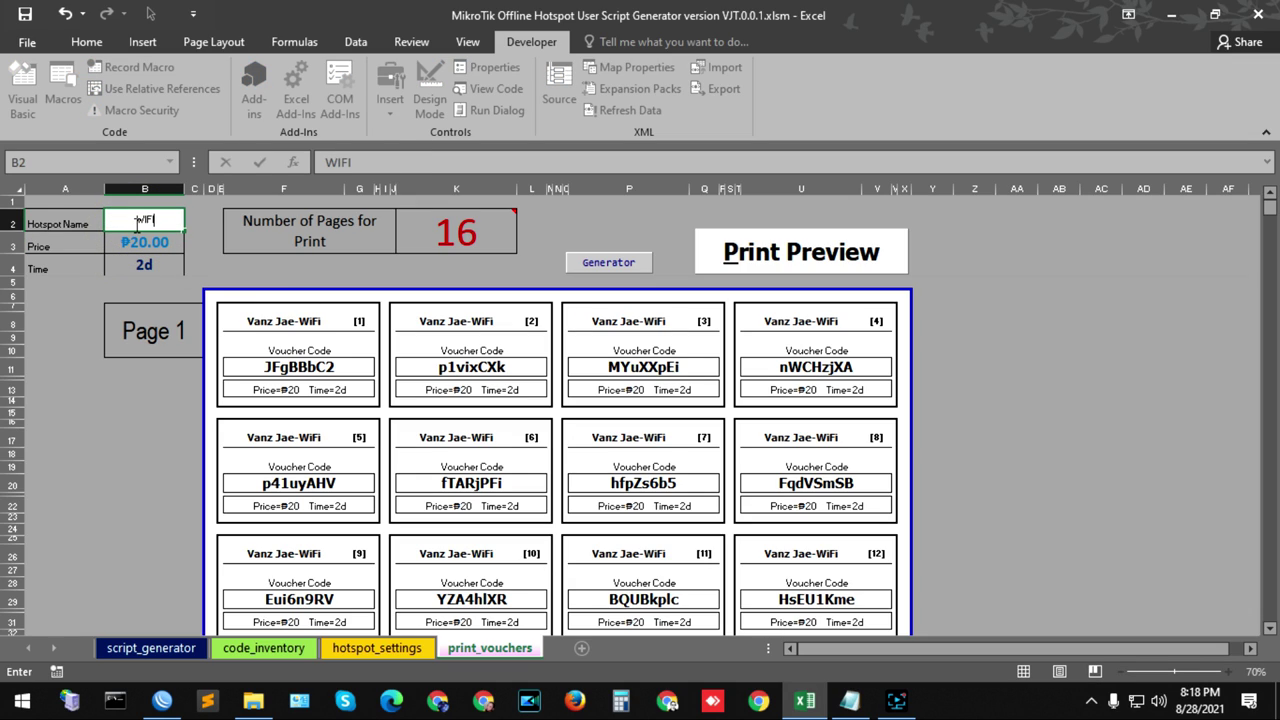
pyautogui.hotkey('ctrl', 'Return')
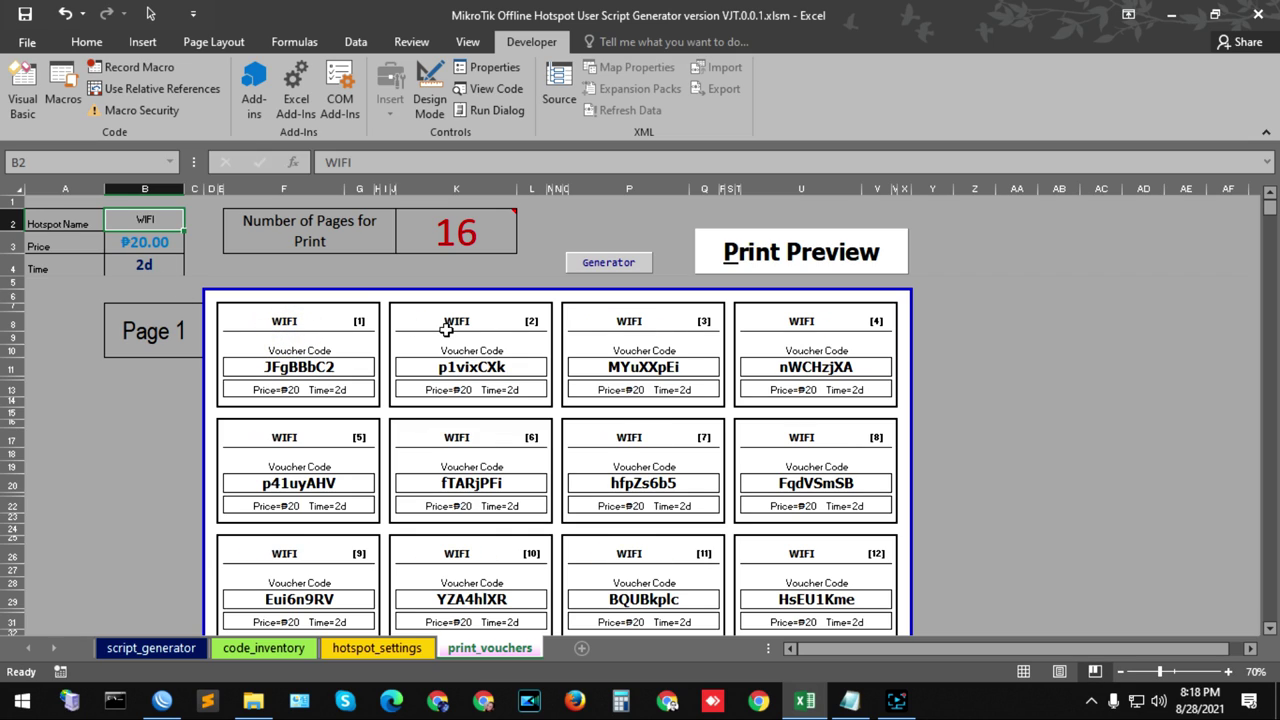
pyautogui.click(143, 242)
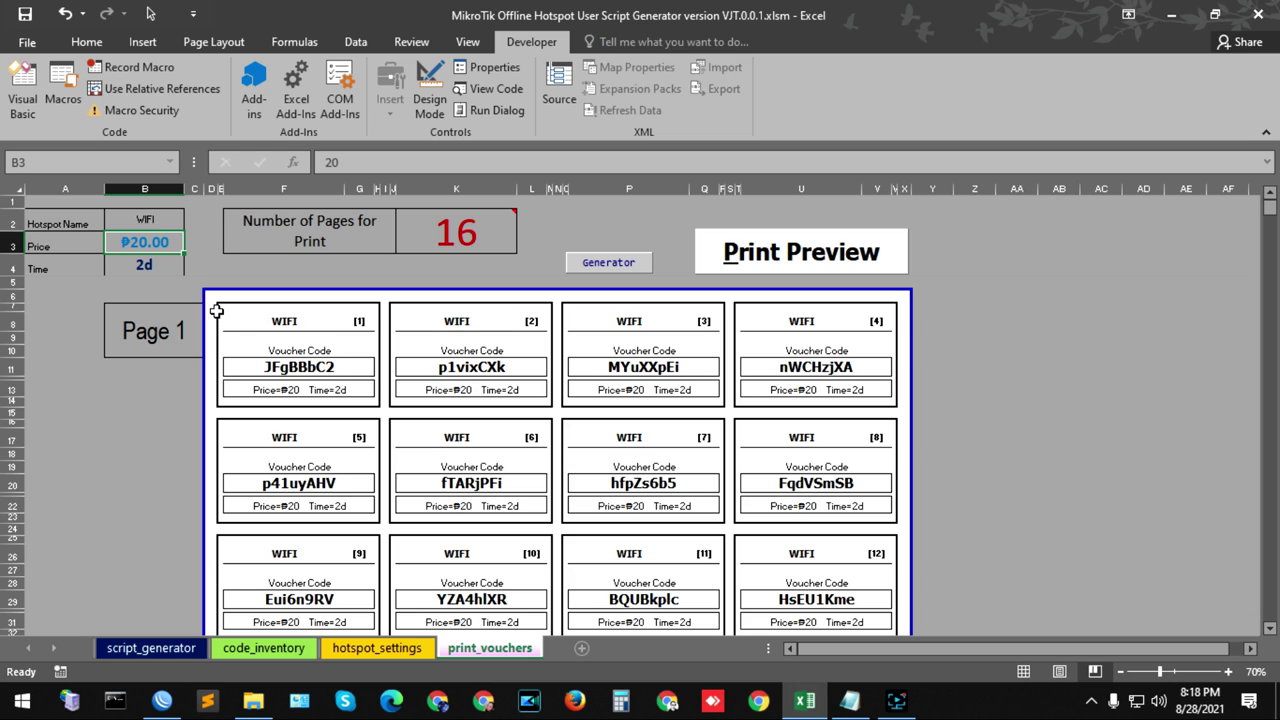
pyautogui.write('30')
pyautogui.press('Return')
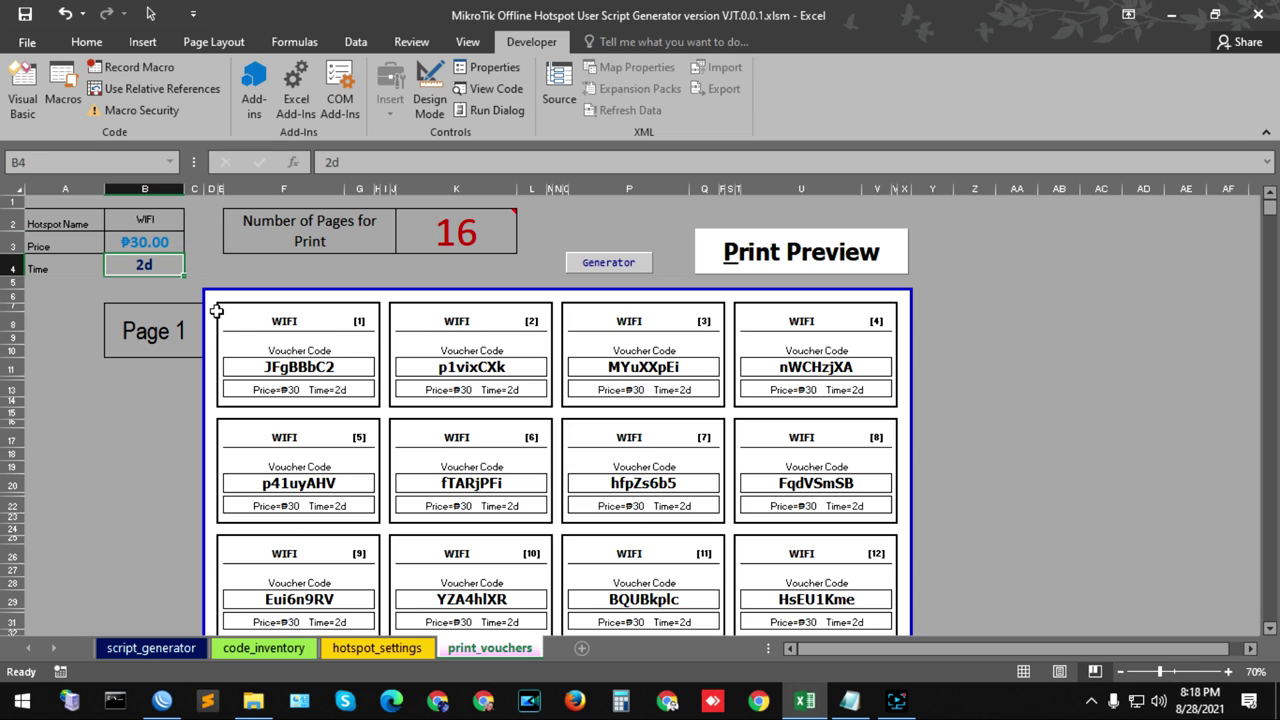
pyautogui.click(134, 265)
pyautogui.write('3d')
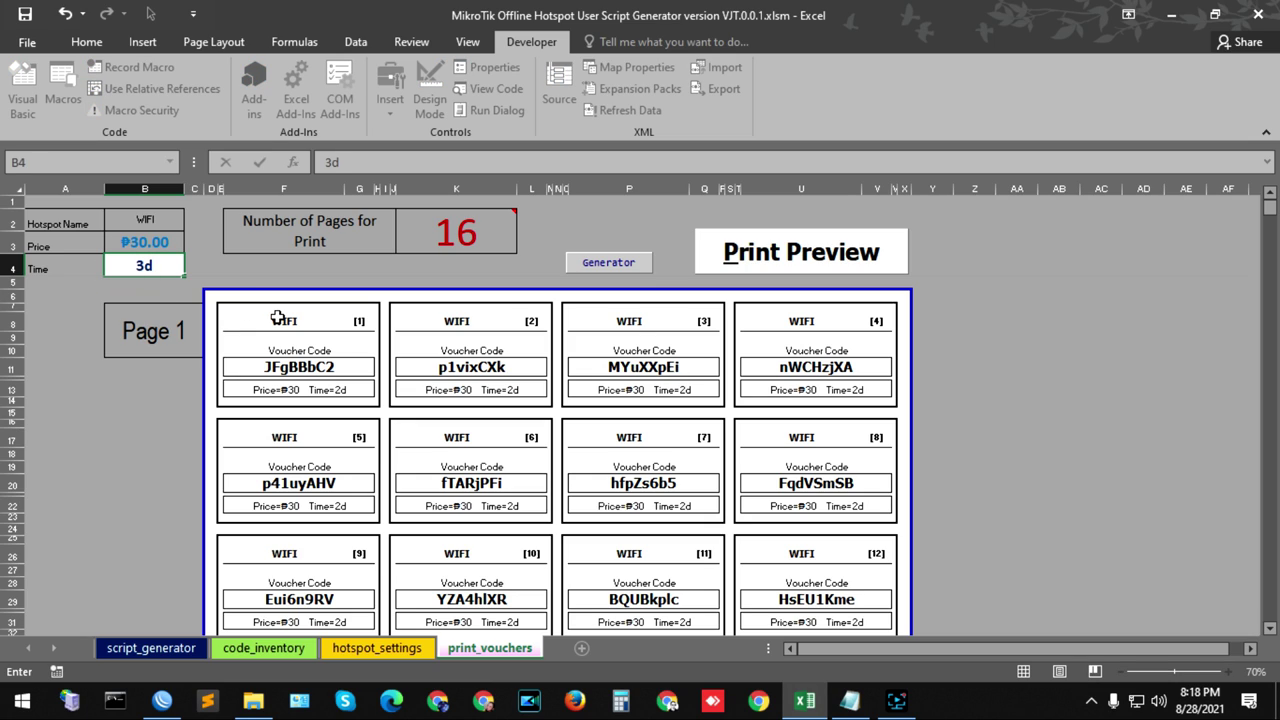
pyautogui.press('Up')
pyautogui.press('Up')
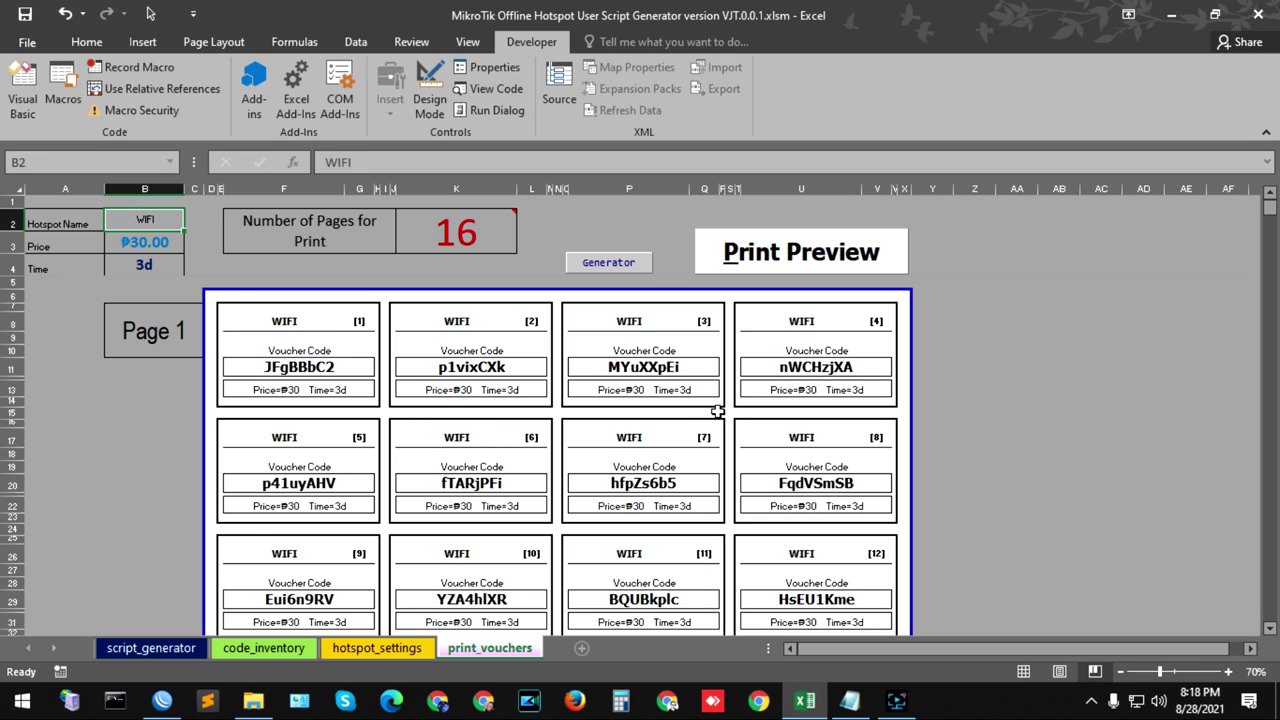
# - Check the B2–B4 voucher values and open the voucher print preview
pyautogui.click(142, 264)
pyautogui.click(146, 241)
pyautogui.click(148, 220)
pyautogui.click(152, 244)
pyautogui.click(162, 265)
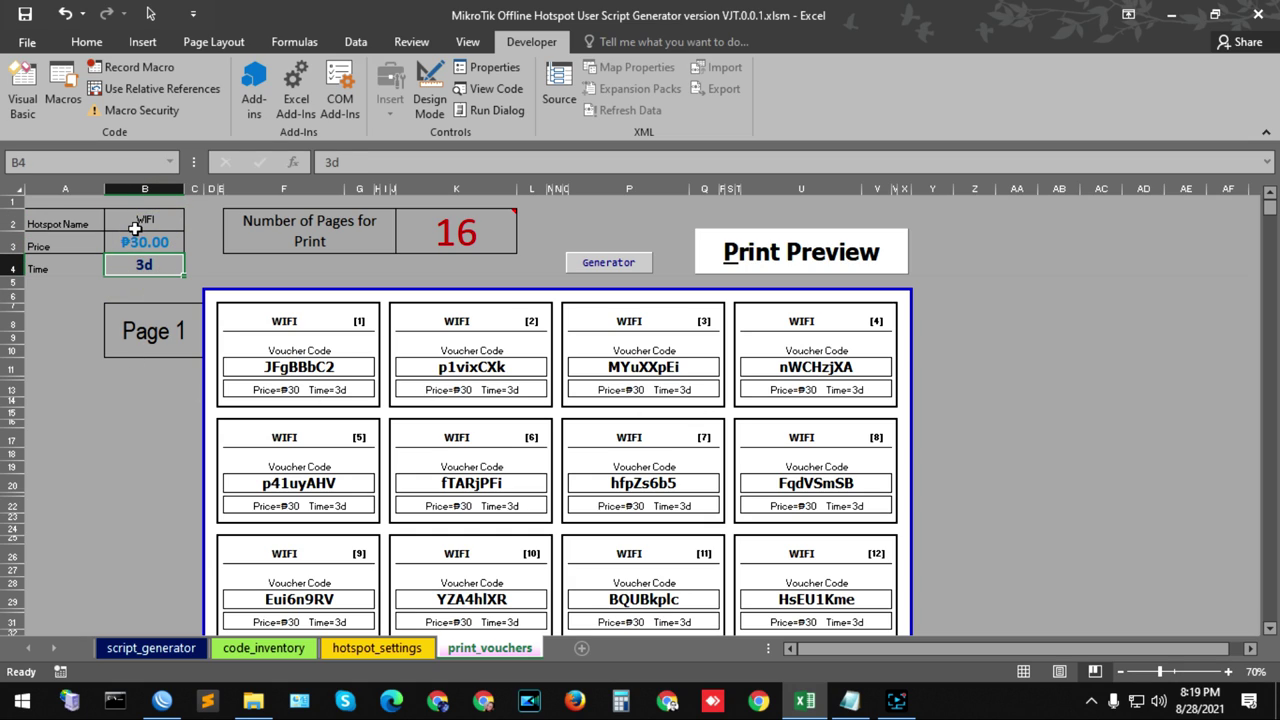
pyautogui.click(136, 242)
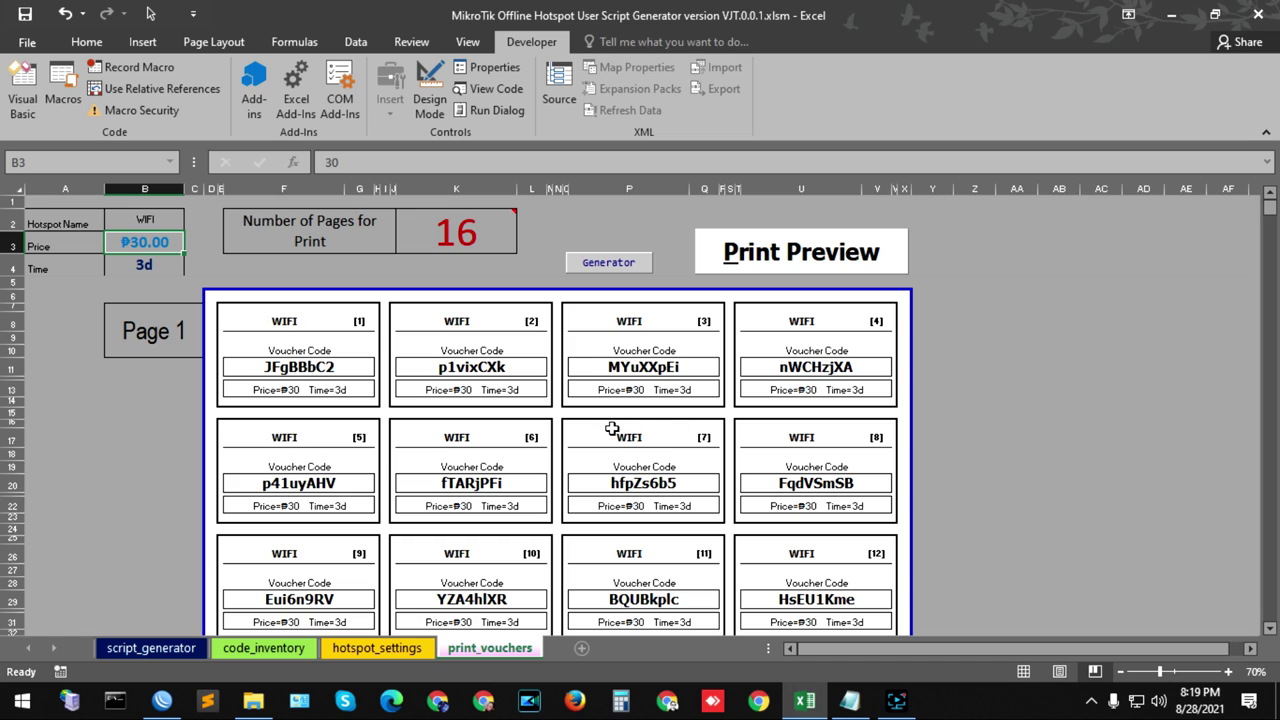
pyautogui.click(784, 262)
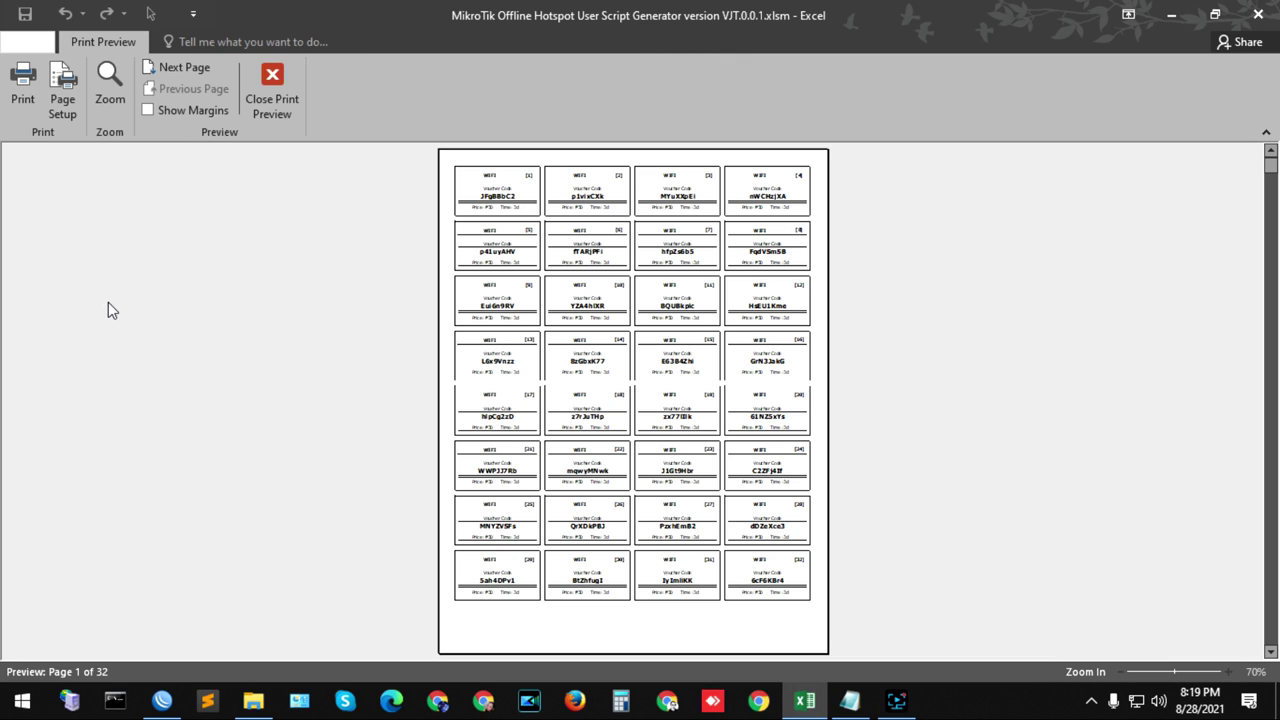
# - Close and reopen the voucher print preview, then open Print settings with Microsoft Print to PDF
pyautogui.scroll(-1, 757, 445)
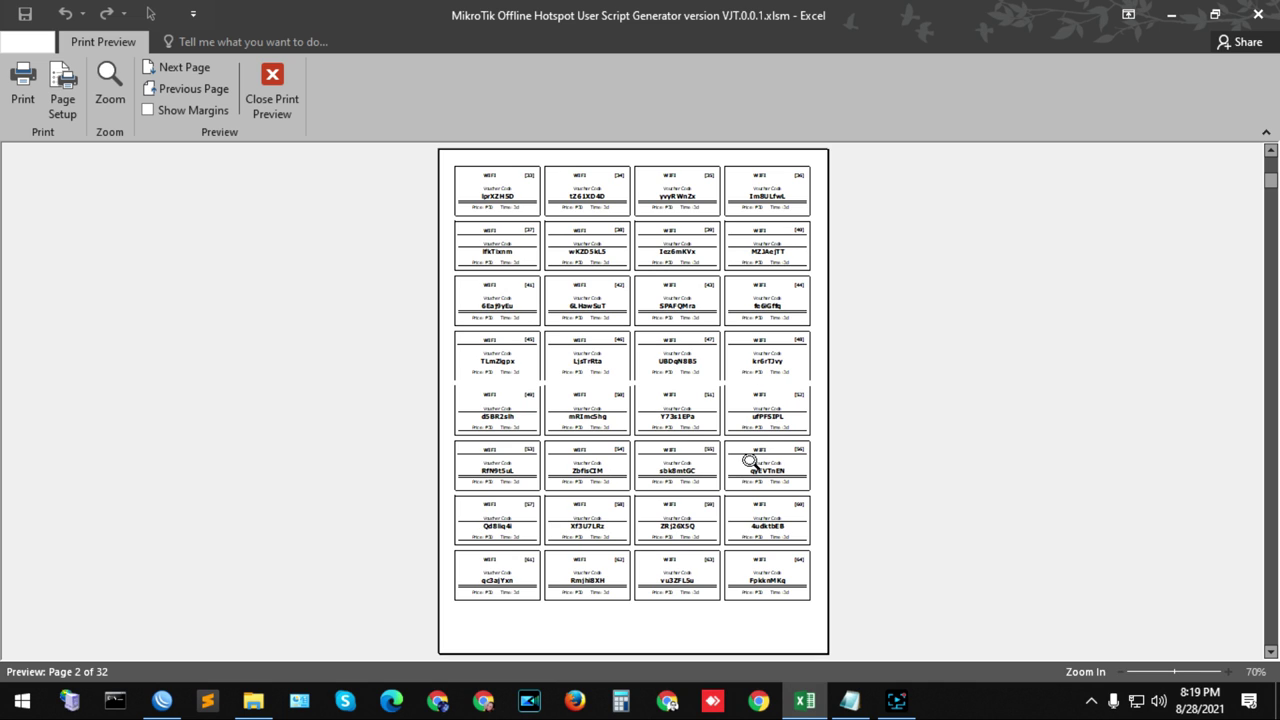
pyautogui.click(269, 76)
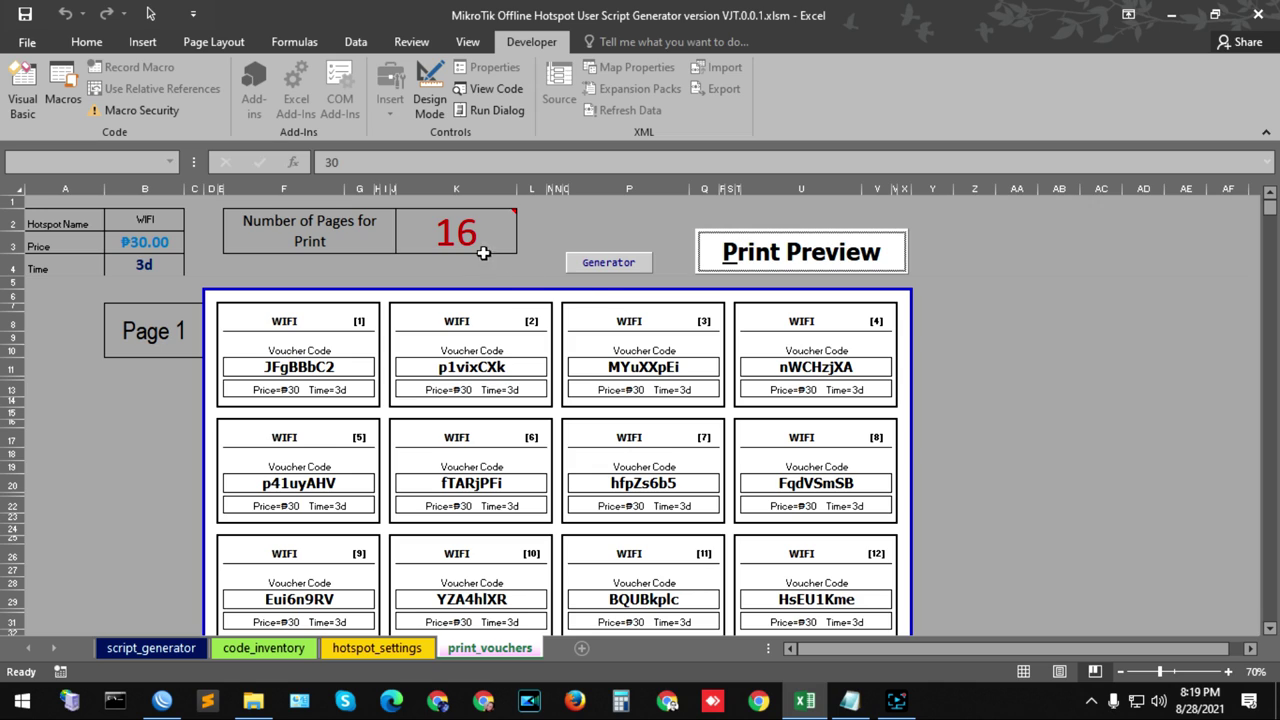
pyautogui.click(414, 234)
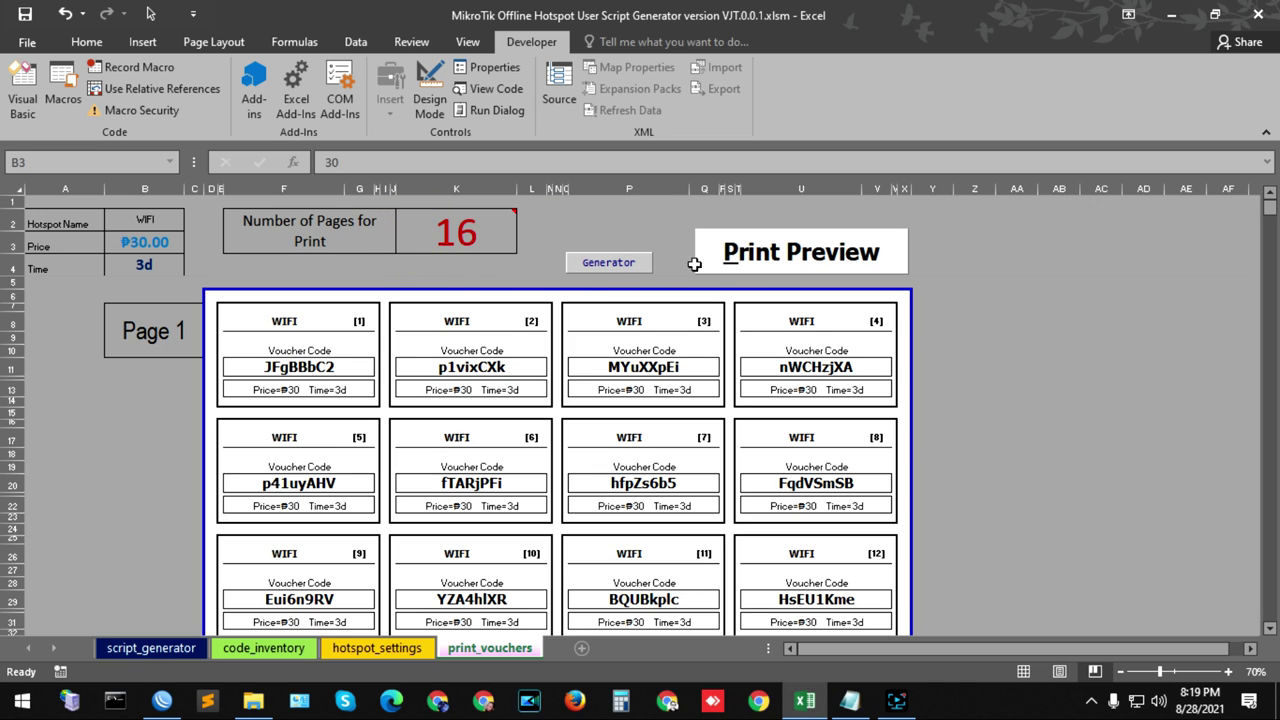
pyautogui.click(746, 268)
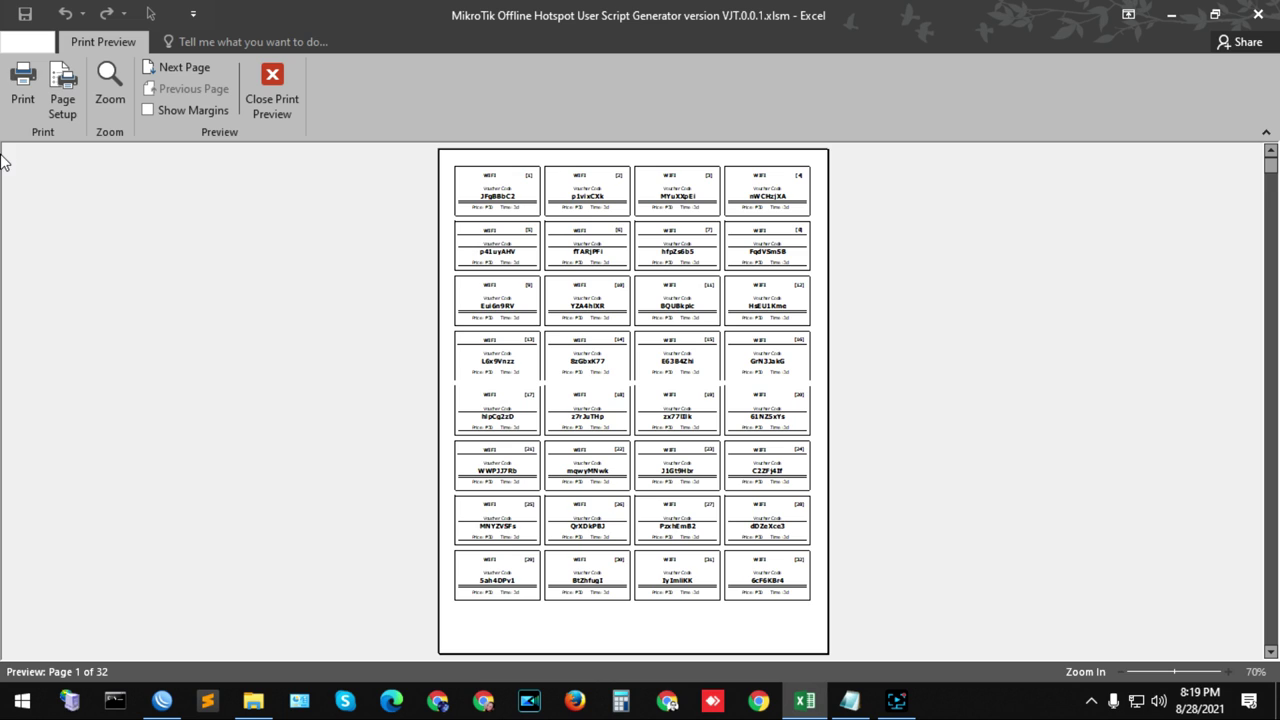
pyautogui.click(22, 85)
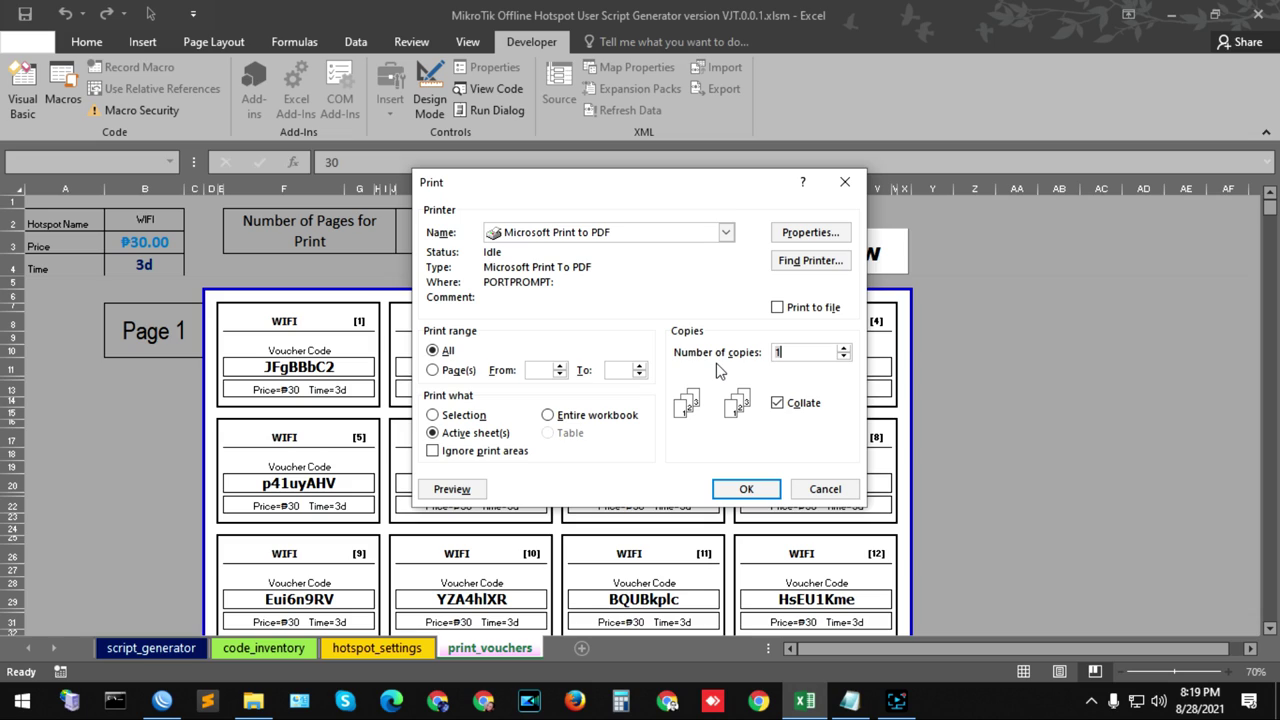
# - Print the voucher pages from page 1 to a PDF saved as vouchers
pyautogui.click(537, 372)
pyautogui.write('1')
pyautogui.click(620, 370)
pyautogui.click(747, 489)
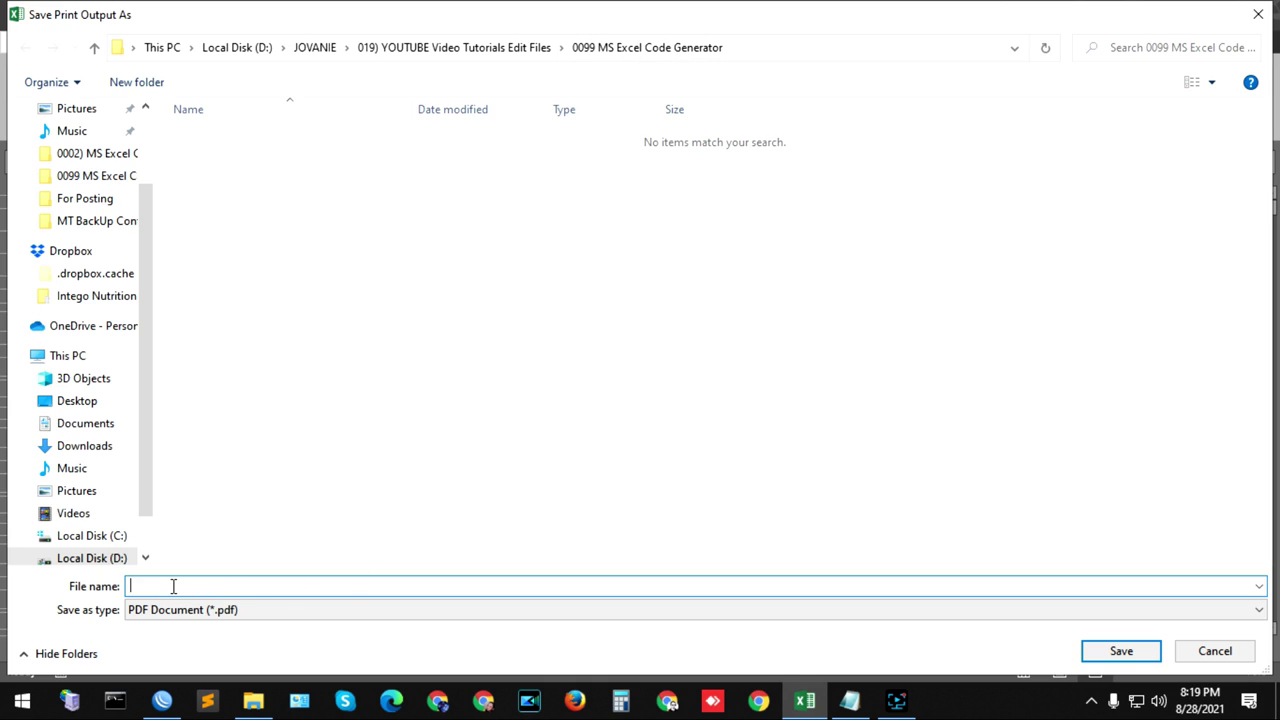
pyautogui.write('s')
pyautogui.press('BackSpace')
pyautogui.press('BackSpace')
pyautogui.press('BackSpace')
pyautogui.write('ouche')
pyautogui.click(1118, 650)
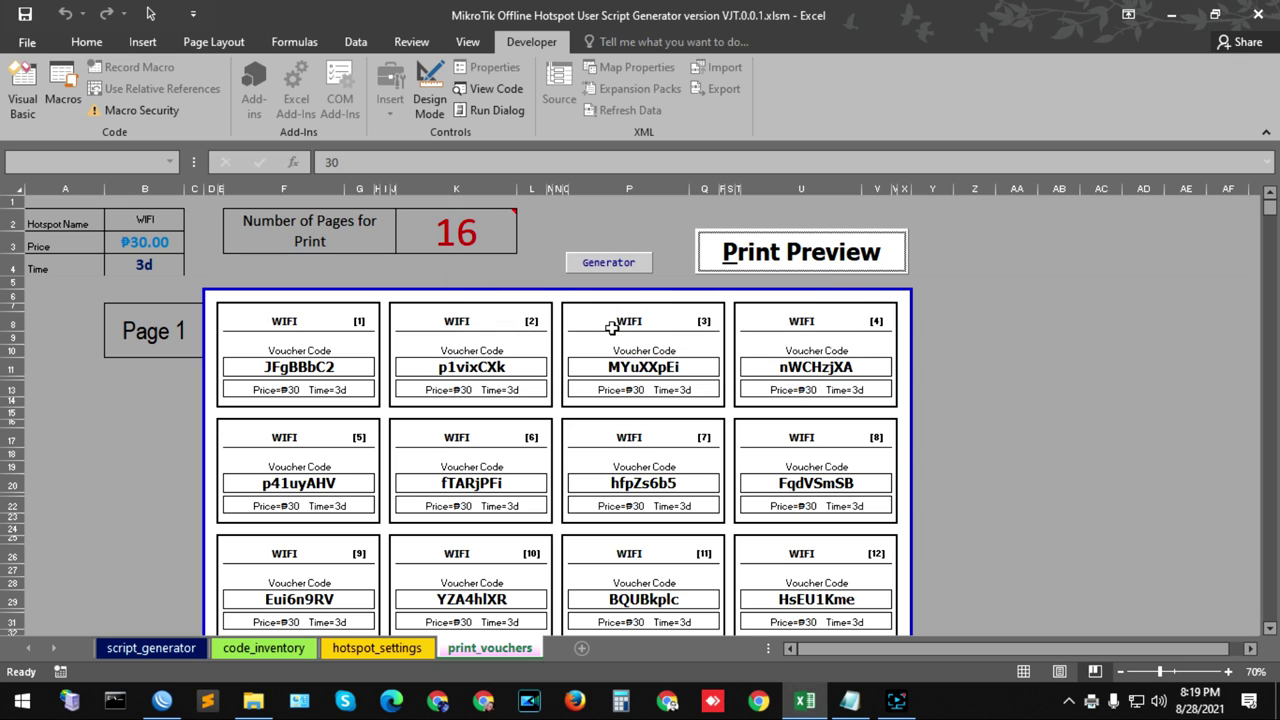
# - Open vouchers.pdf from the 0099 MS Excel Code Generator folder in File Explorer
pyautogui.click(253, 700)
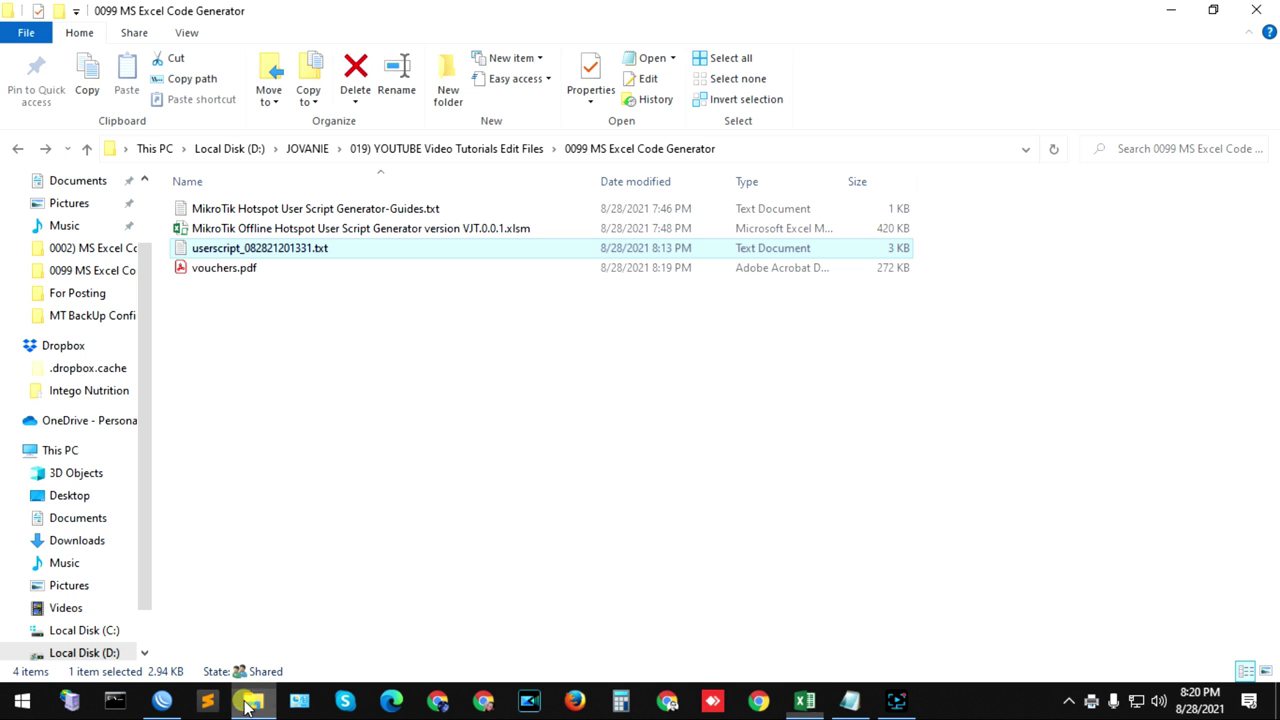
pyautogui.click(308, 408)
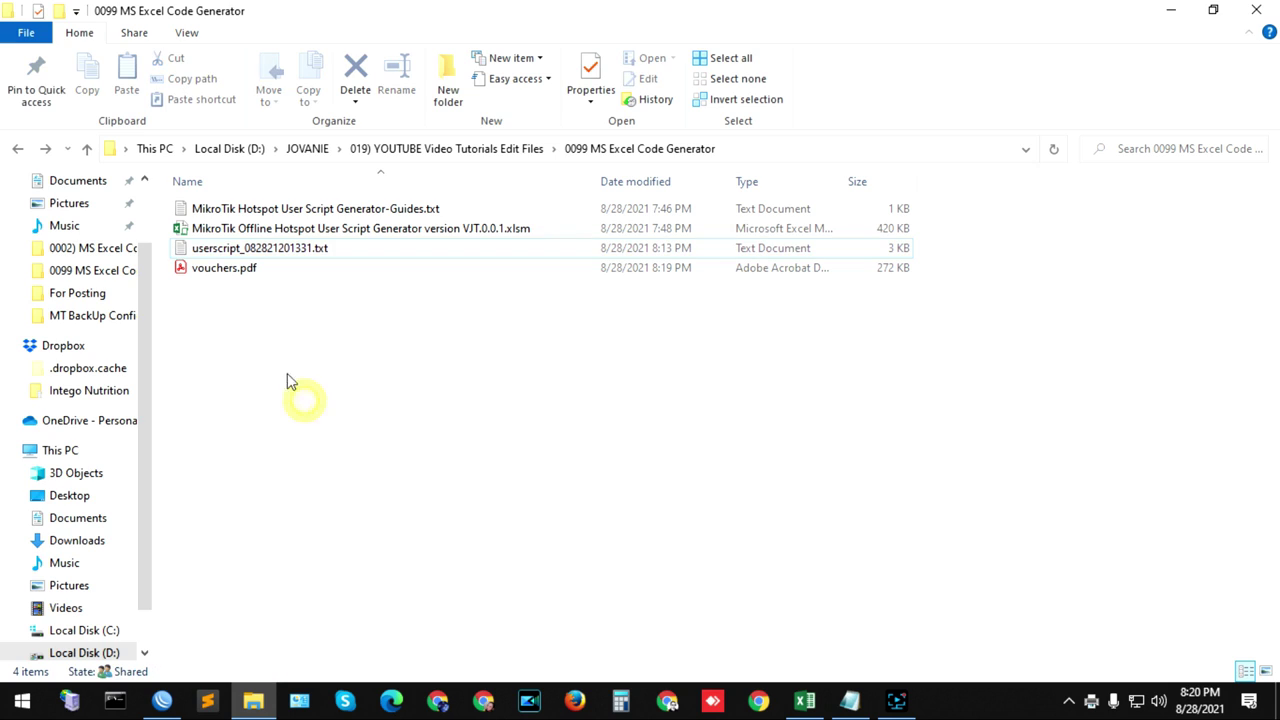
pyautogui.click(228, 270)
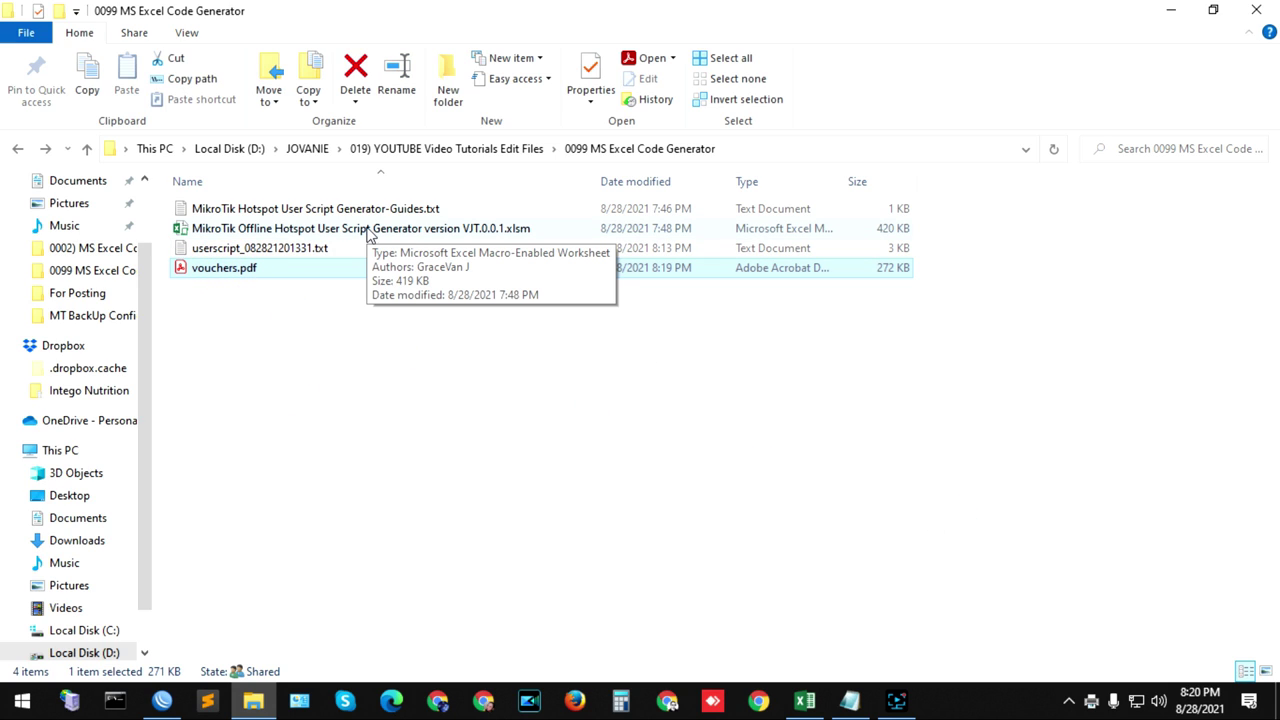
pyautogui.press('Return')
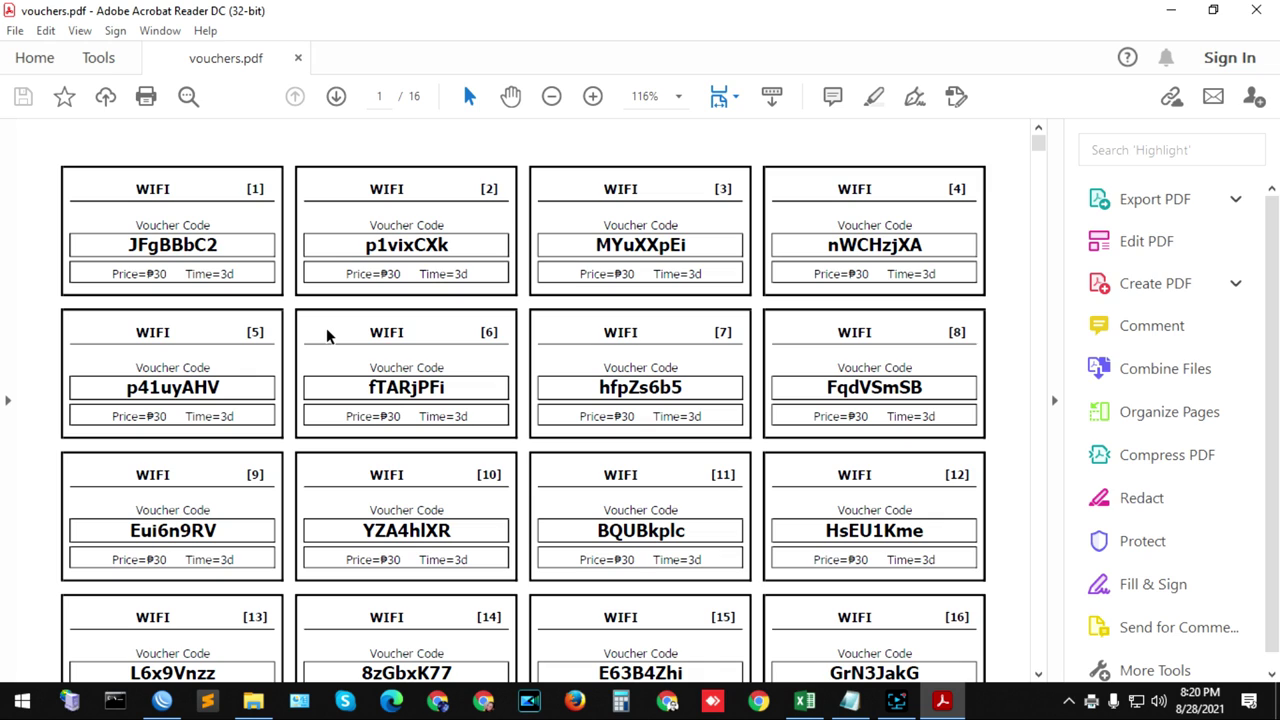
# - Scroll through vouchers.pdf to the last page of voucher cards, then close Acrobat Reader
pyautogui.scroll(-1, 560, 247)
pyautogui.scroll(-2, 570, 252)
pyautogui.moveTo(1040, 158); pyautogui.dragTo(1043, 666)
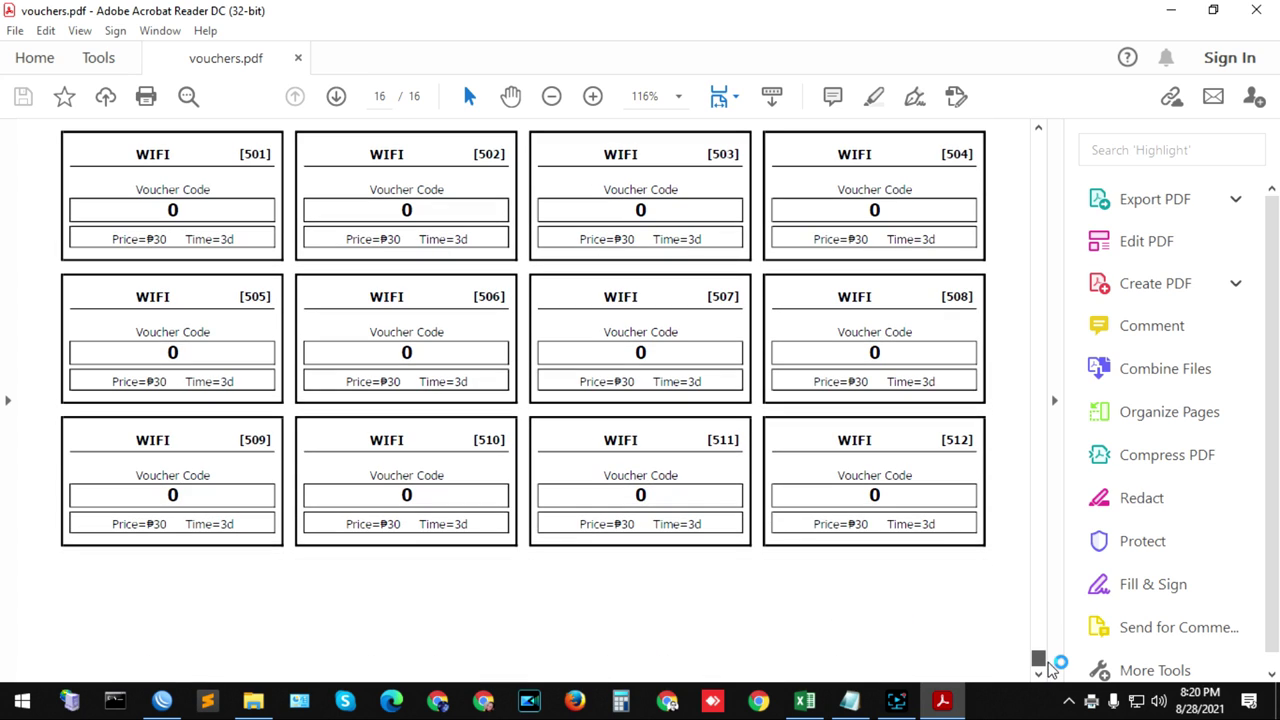
pyautogui.click(1046, 534)
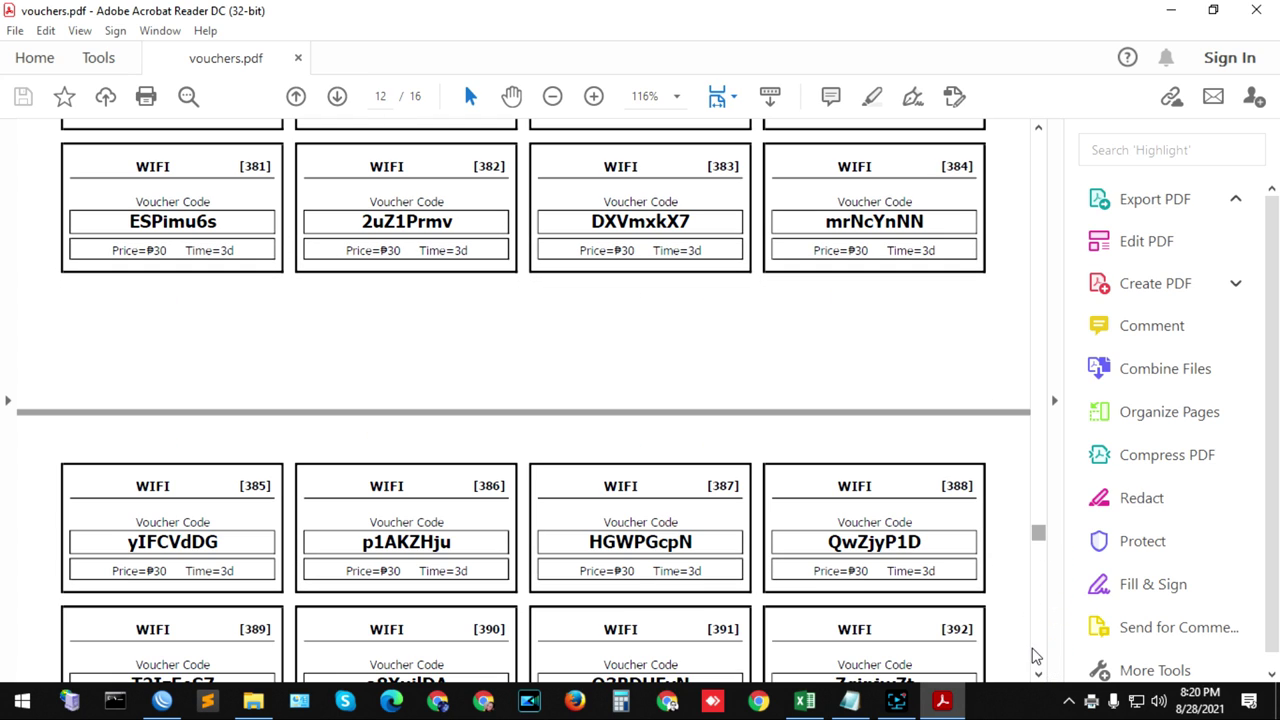
pyautogui.moveTo(1042, 532); pyautogui.dragTo(1040, 645)
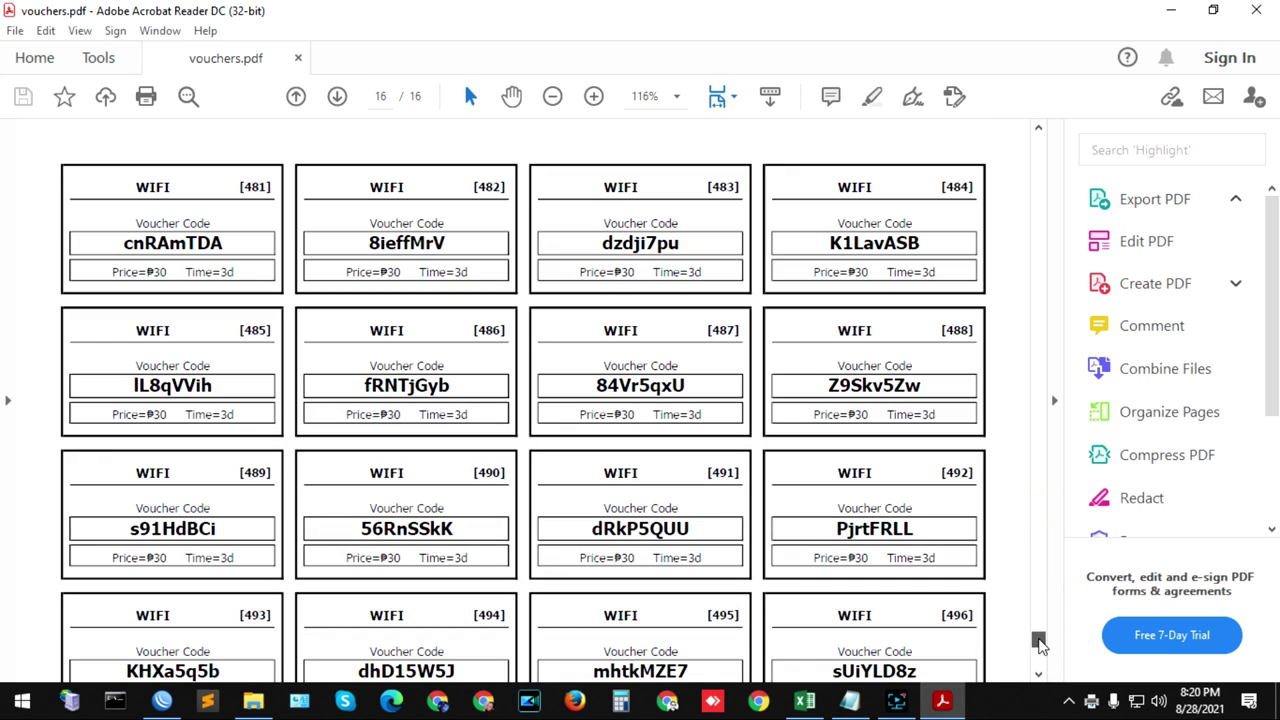
pyautogui.scroll(-5, 963, 503)
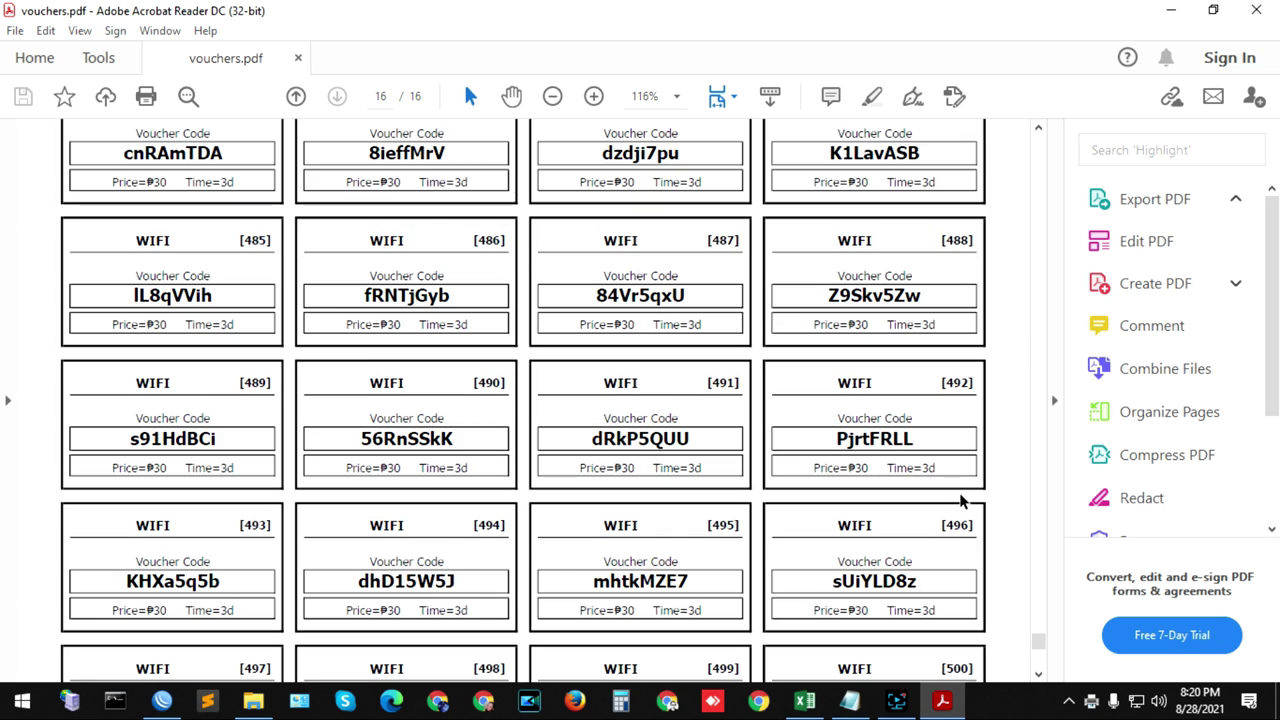
pyautogui.scroll(-3, 970, 503)
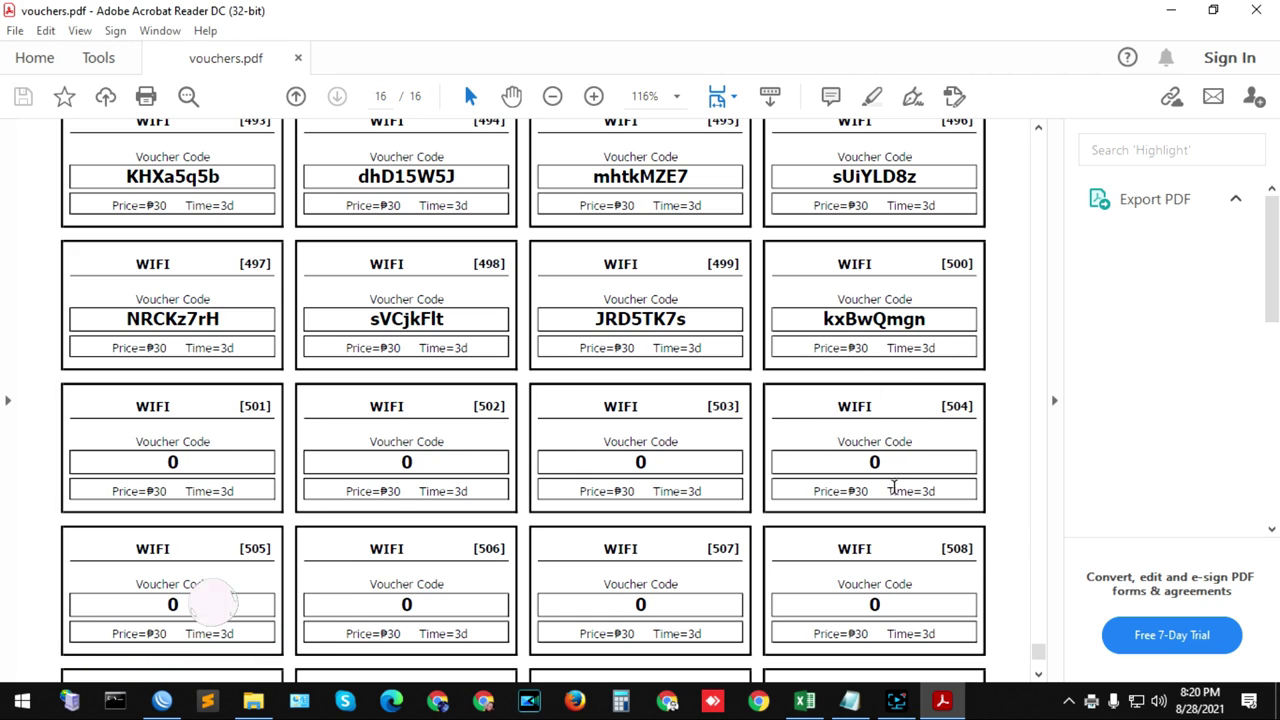
pyautogui.scroll(2, 914, 350)
pyautogui.click(1256, 10)
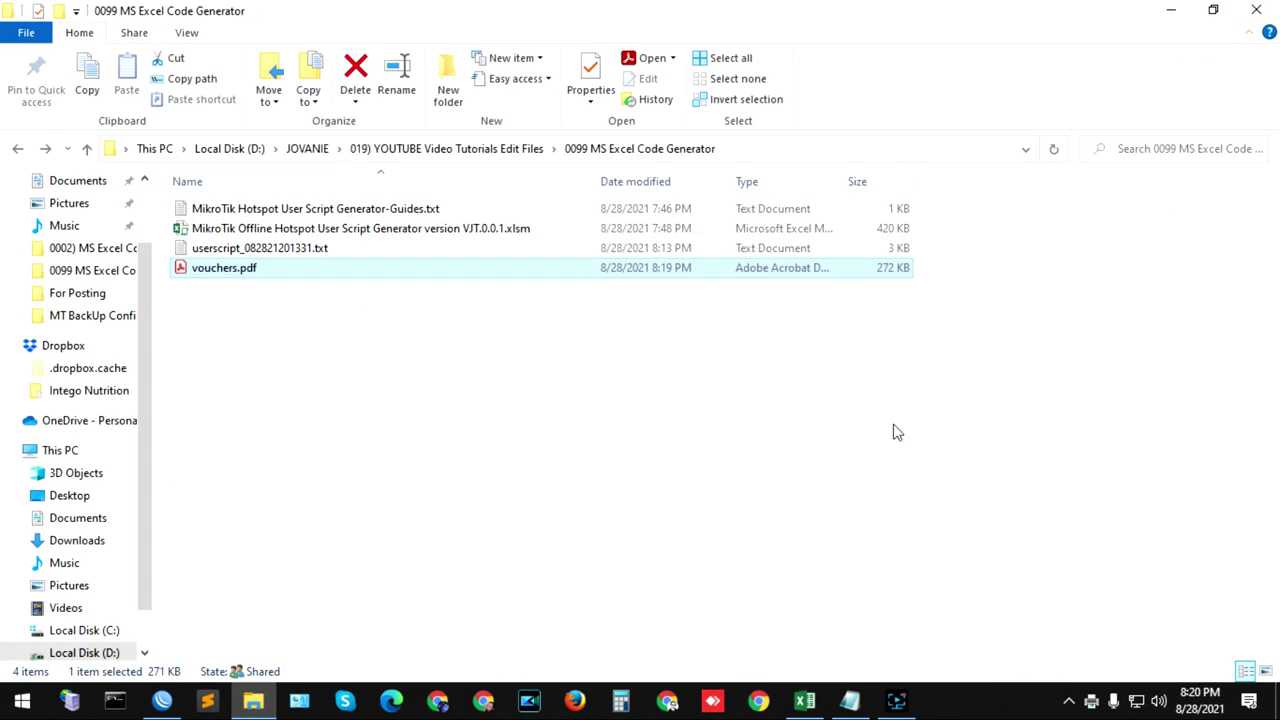
# - Bring Excel back, compare with code_inventory's 500 total codes, and return to script_generator
pyautogui.click(805, 700)
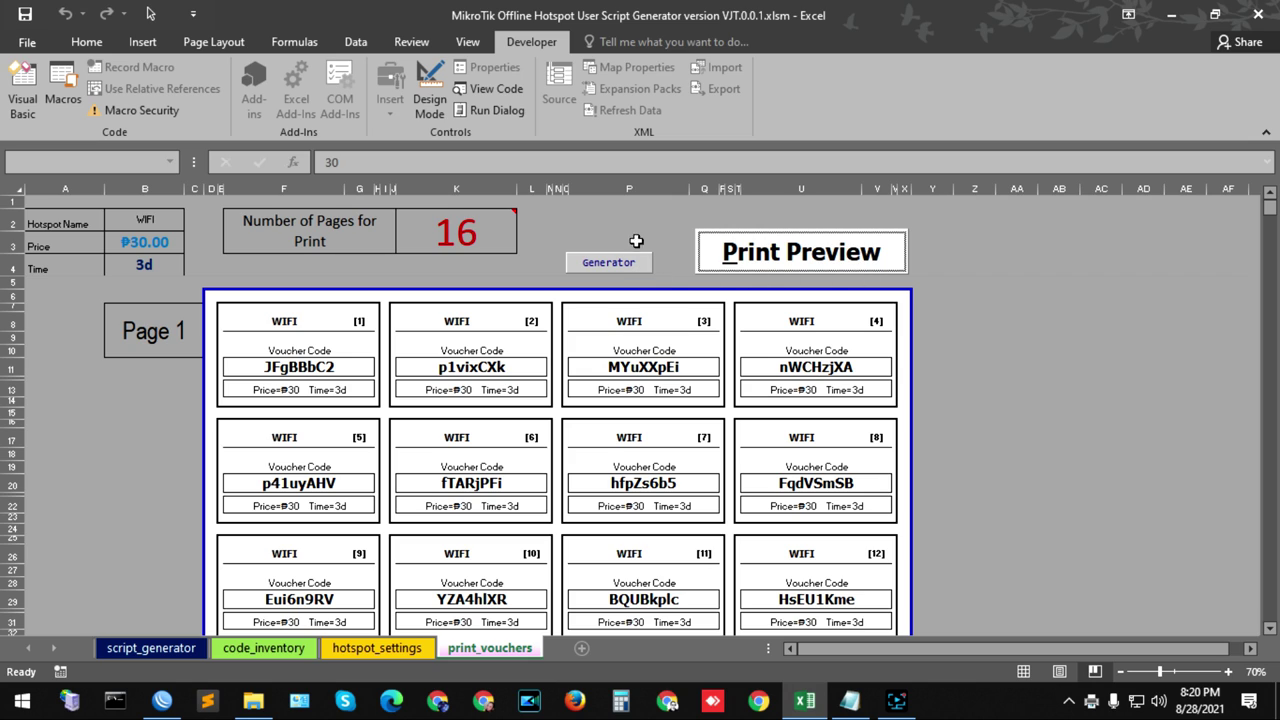
pyautogui.click(612, 263)
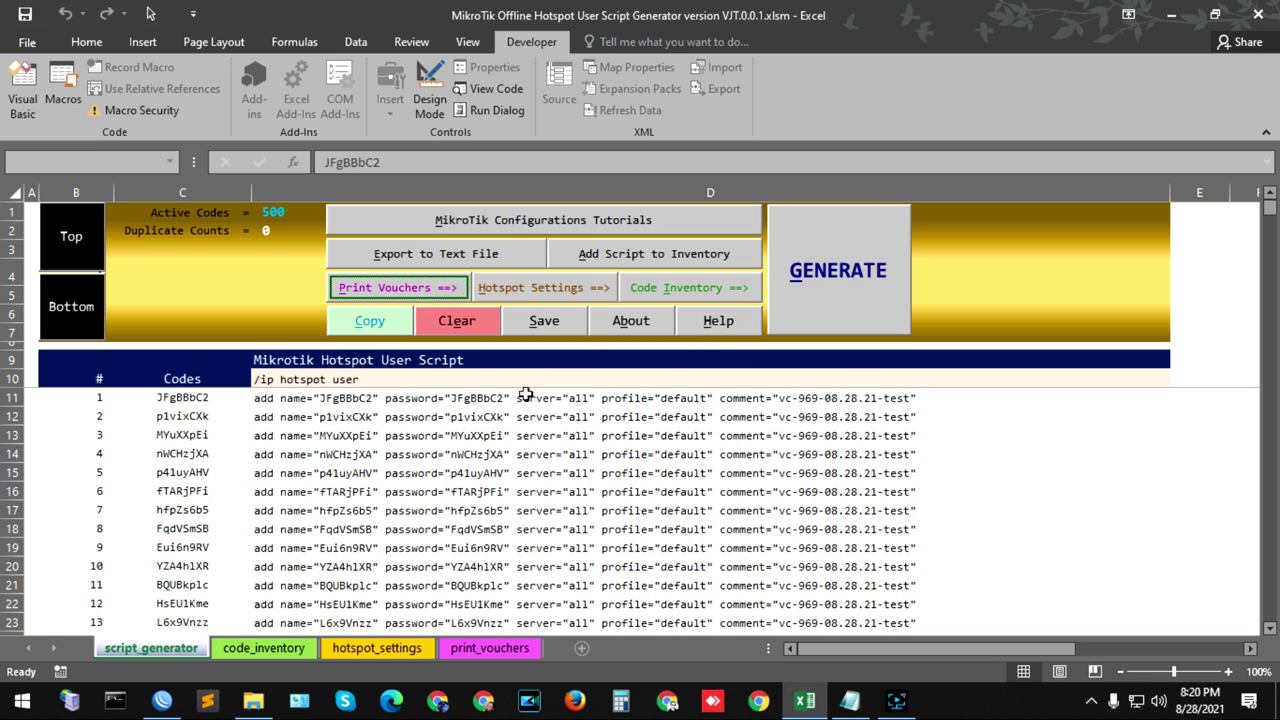
pyautogui.click(271, 647)
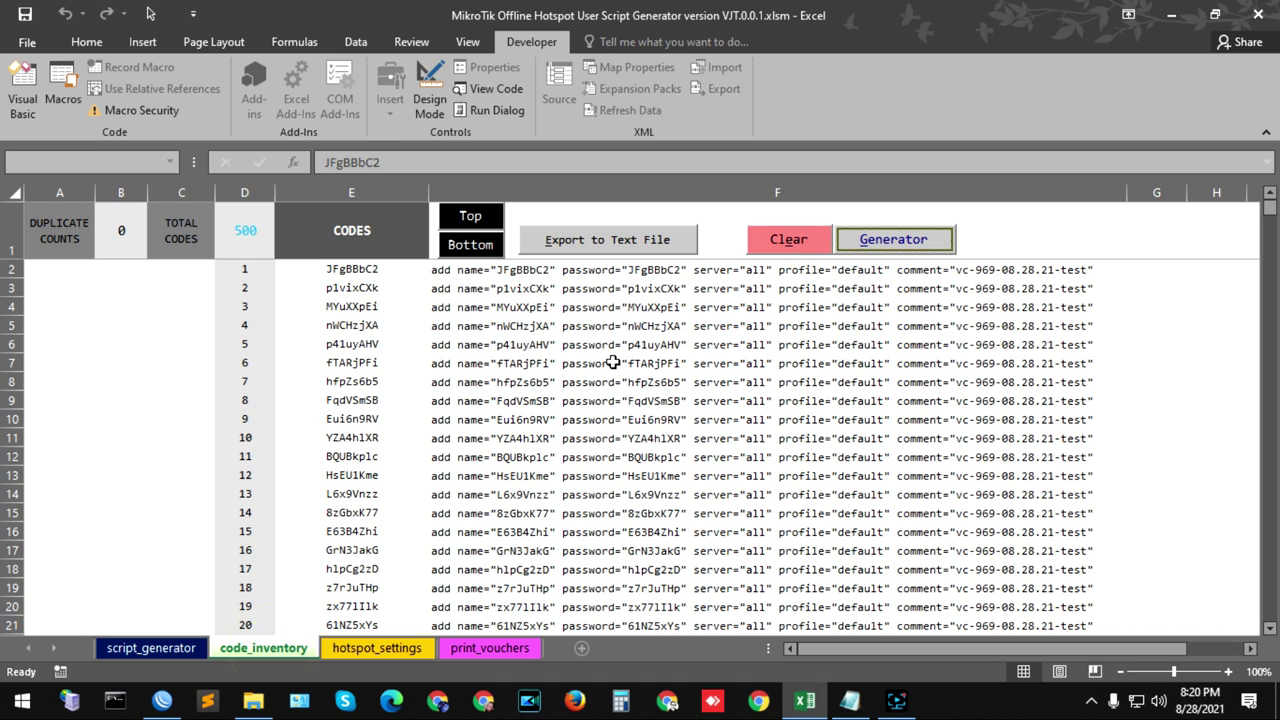
pyautogui.click(175, 648)
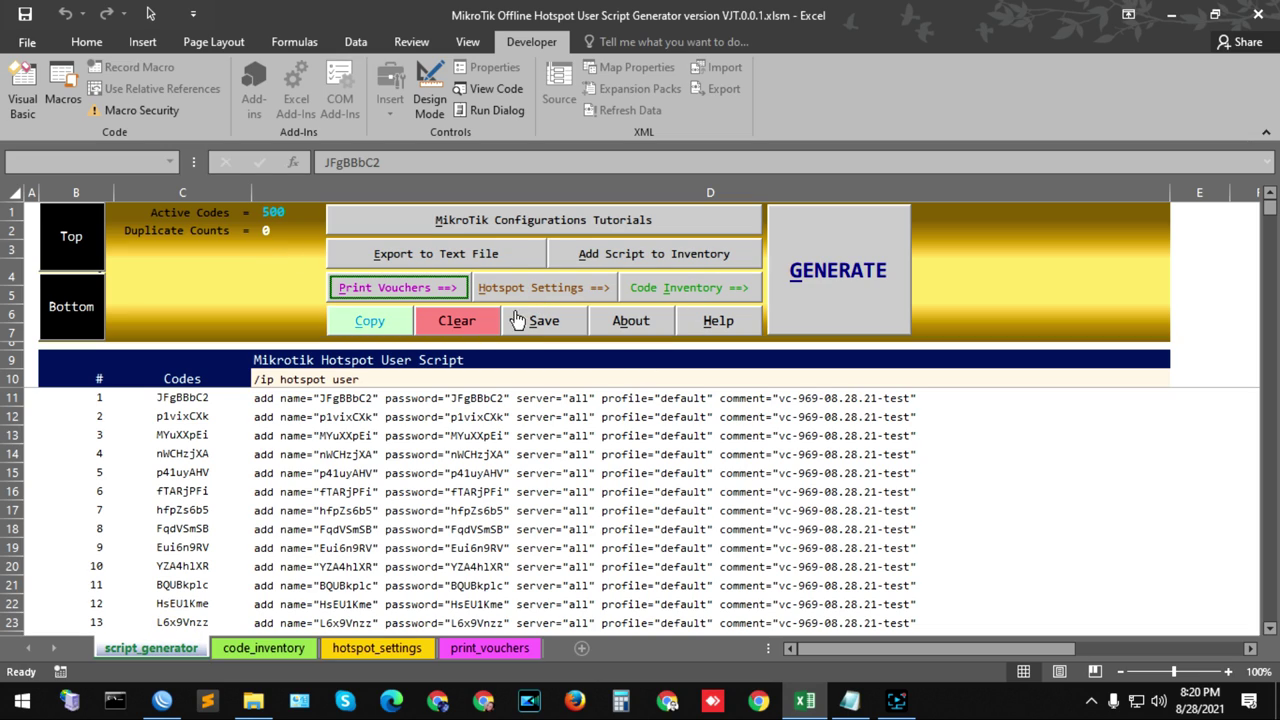
# - Clear all codes and script rows to Active Codes 0, then reopen the generator form
pyautogui.click(454, 330)
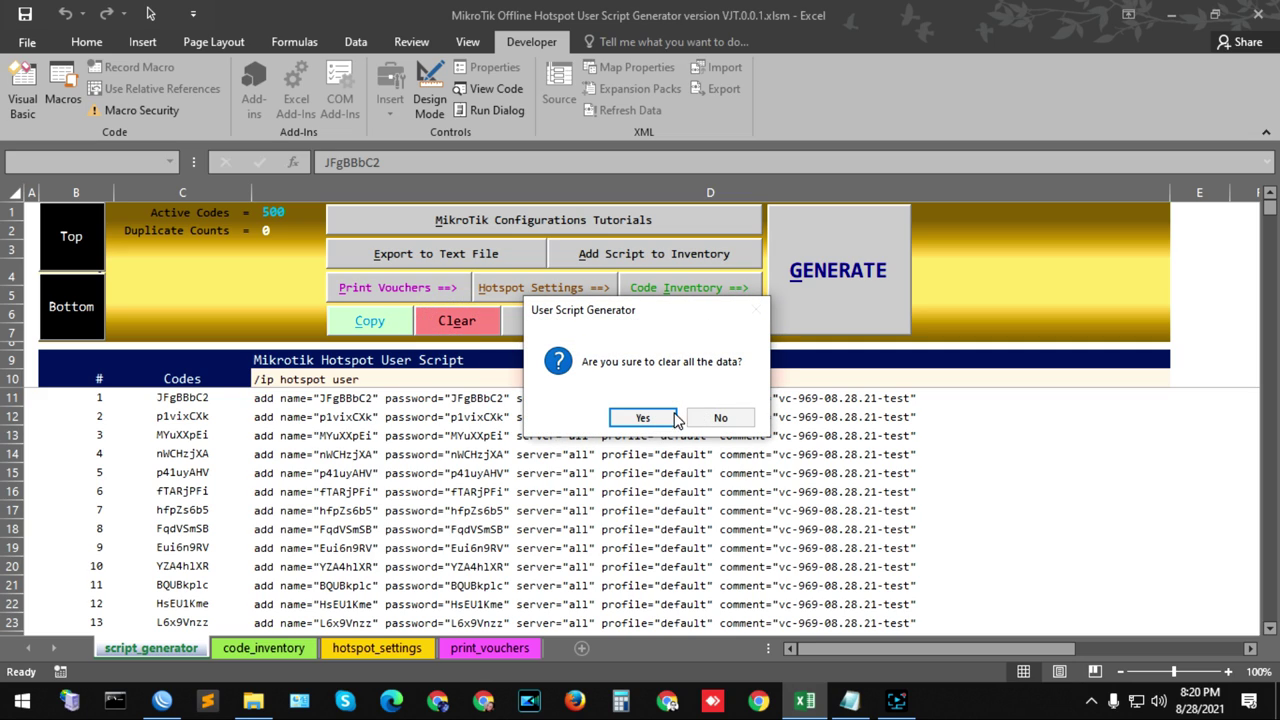
pyautogui.click(642, 420)
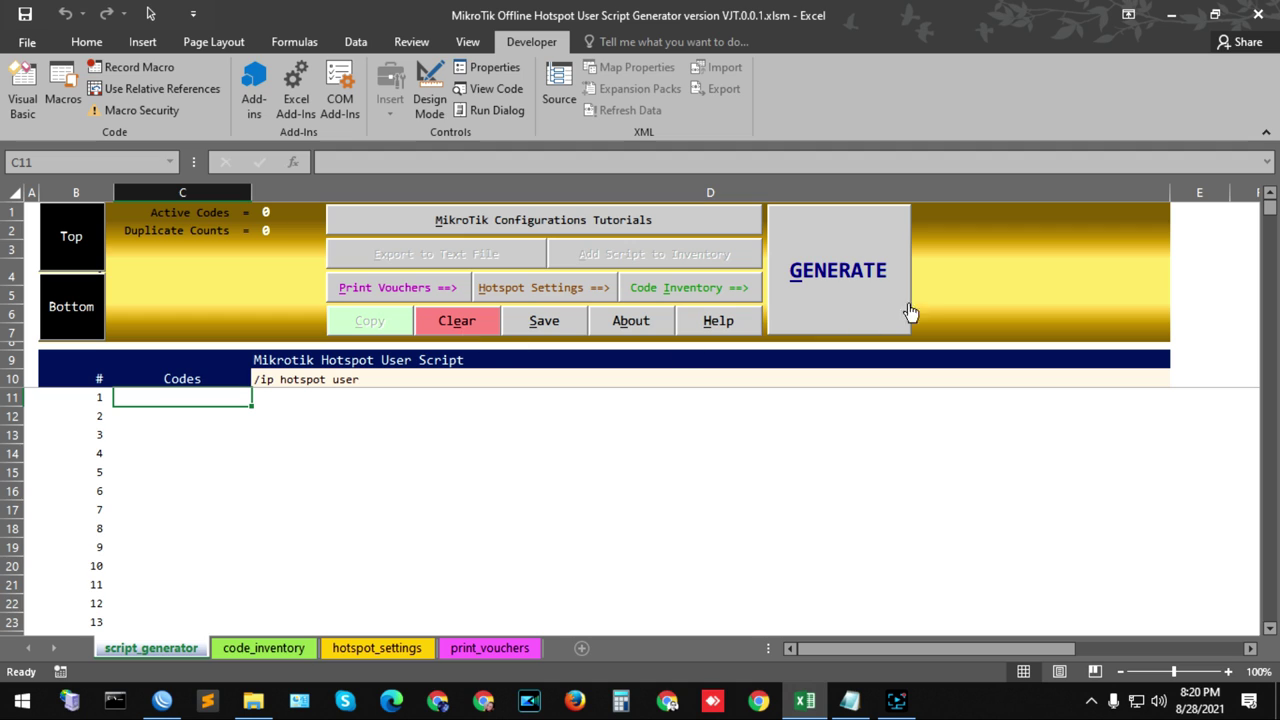
pyautogui.click(865, 292)
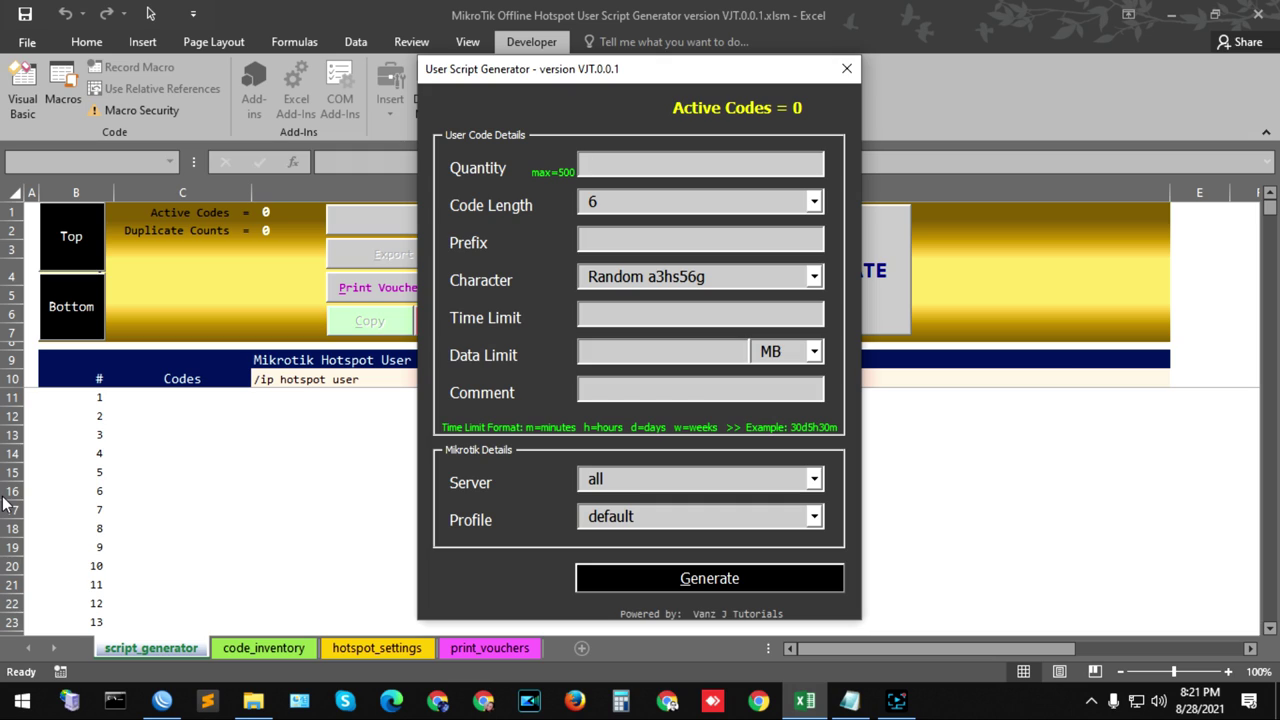
# - Set Quantity to 500 after the 501 over-limit warning, Code Length 8 and Prefix a
pyautogui.write('501')
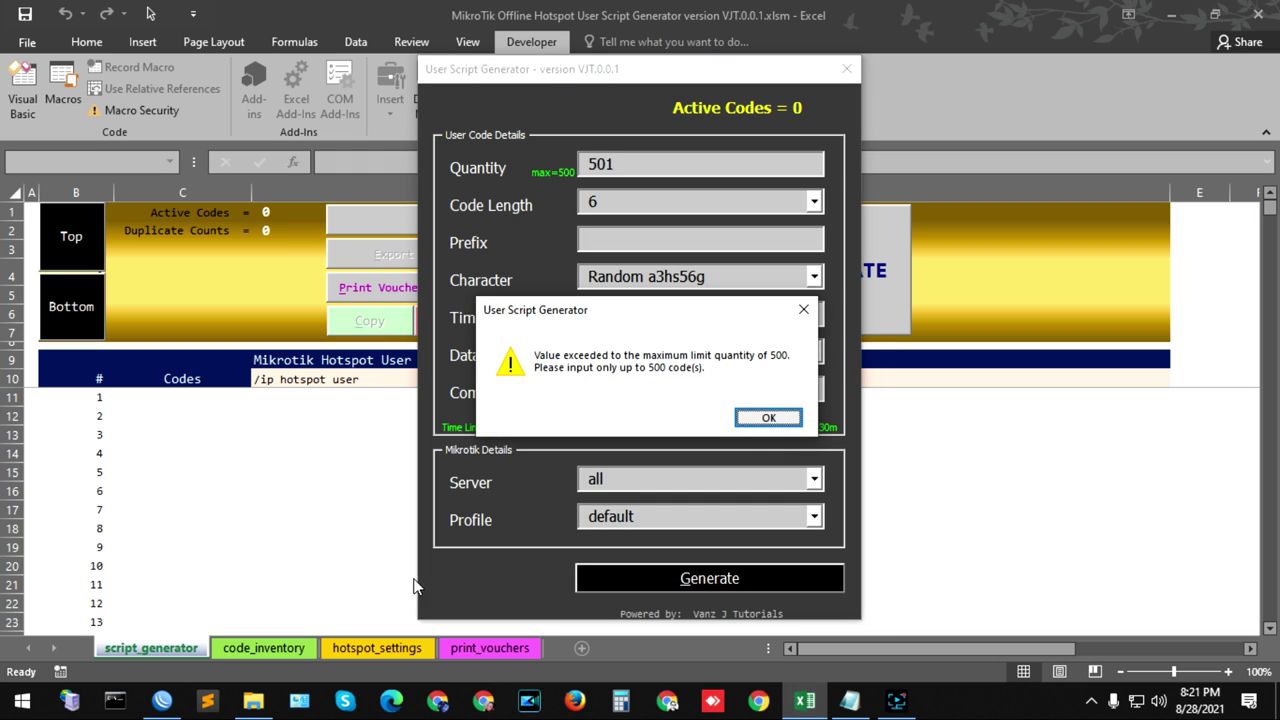
pyautogui.click(762, 416)
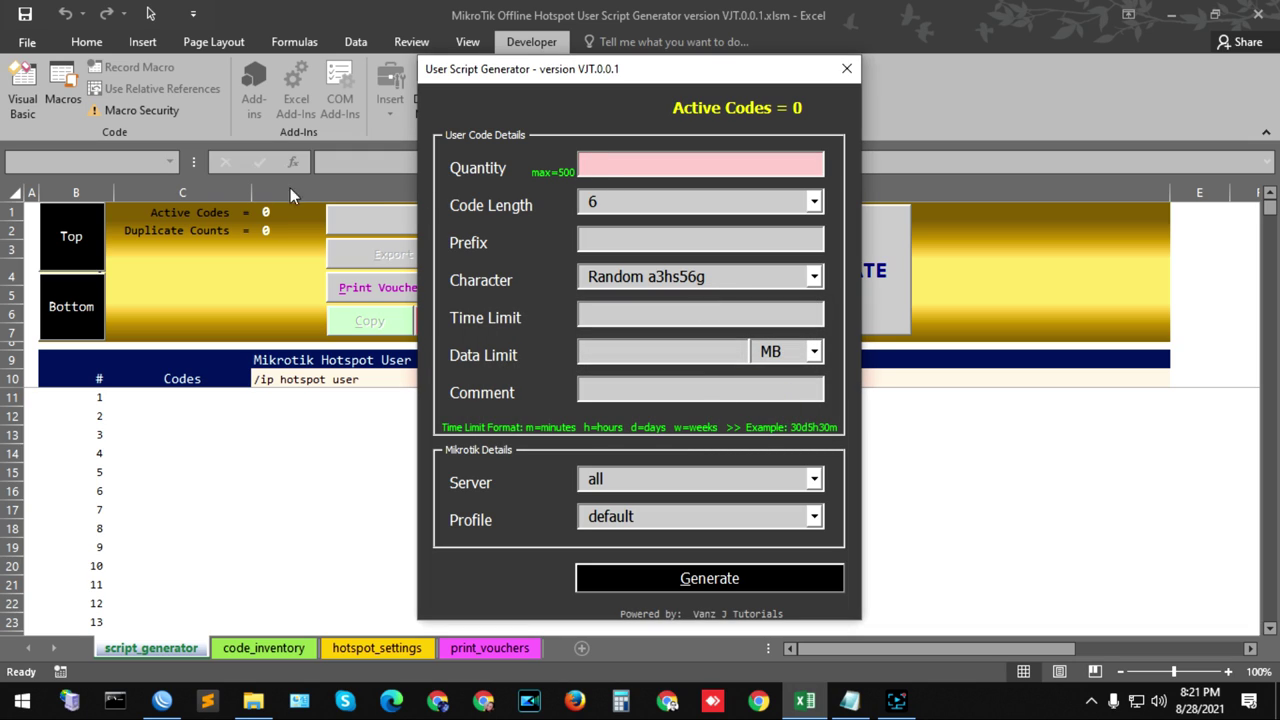
pyautogui.write('50')
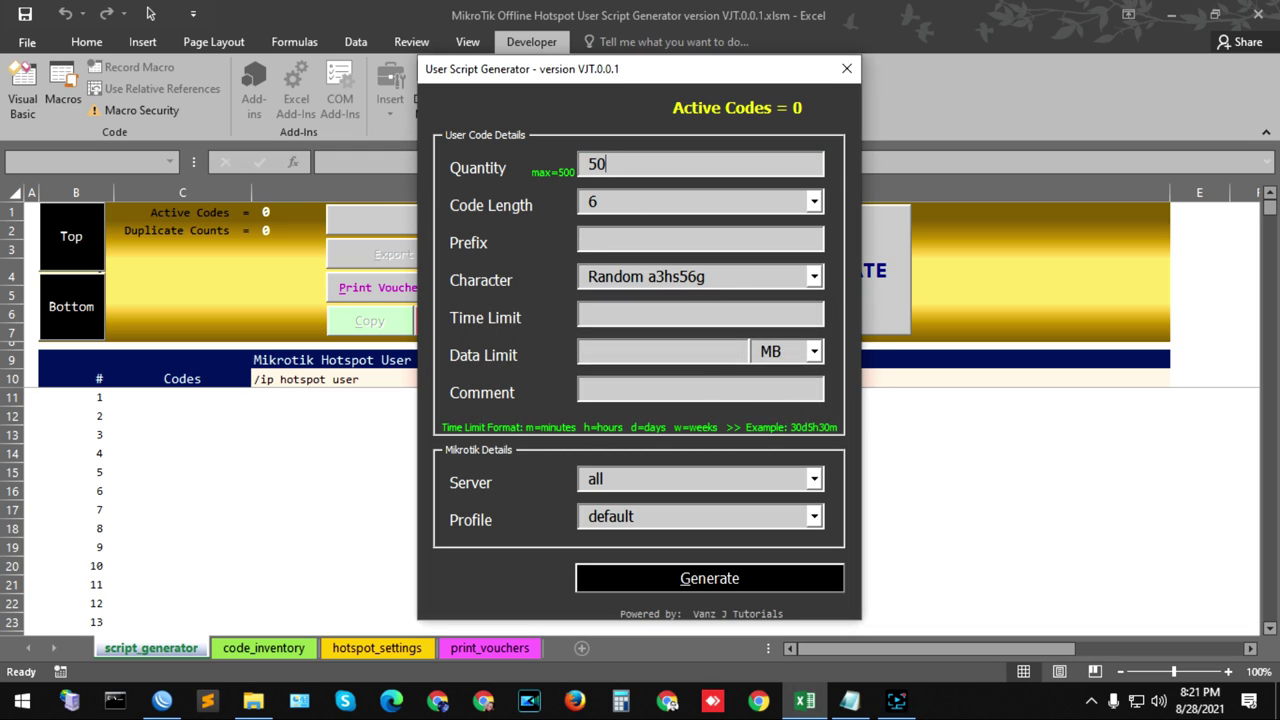
pyautogui.write('0')
pyautogui.click(700, 201)
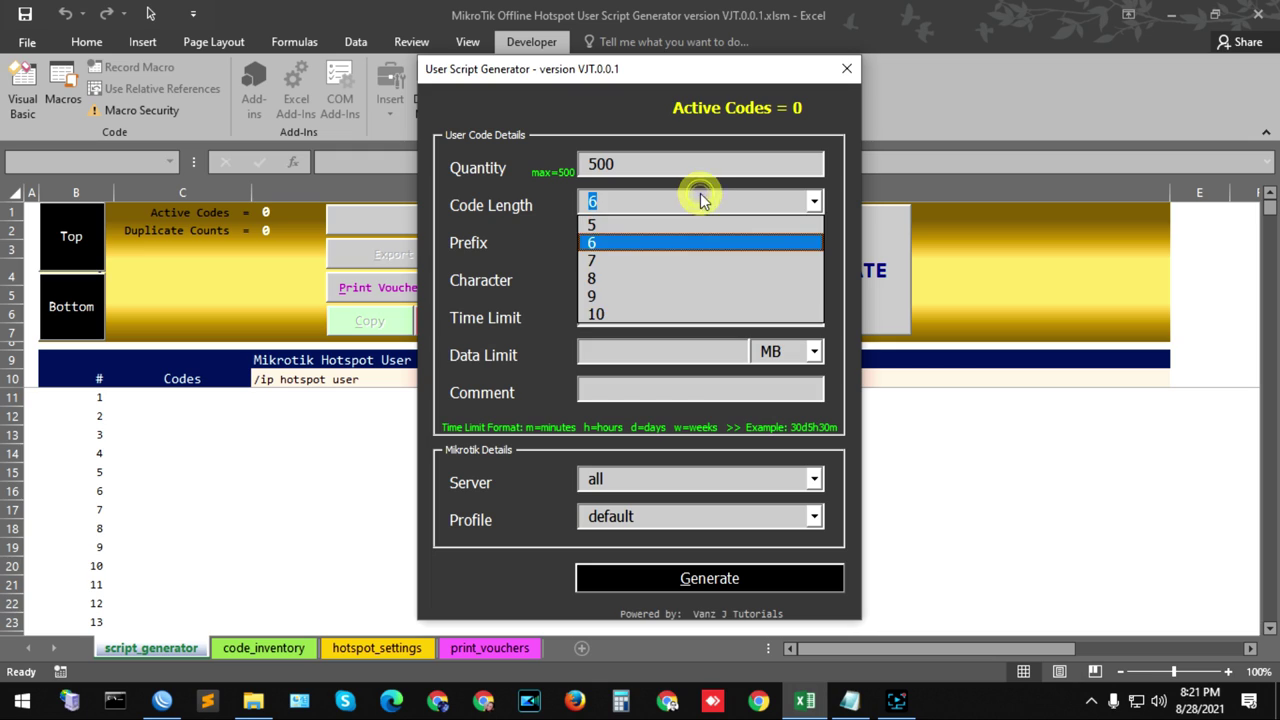
pyautogui.click(651, 279)
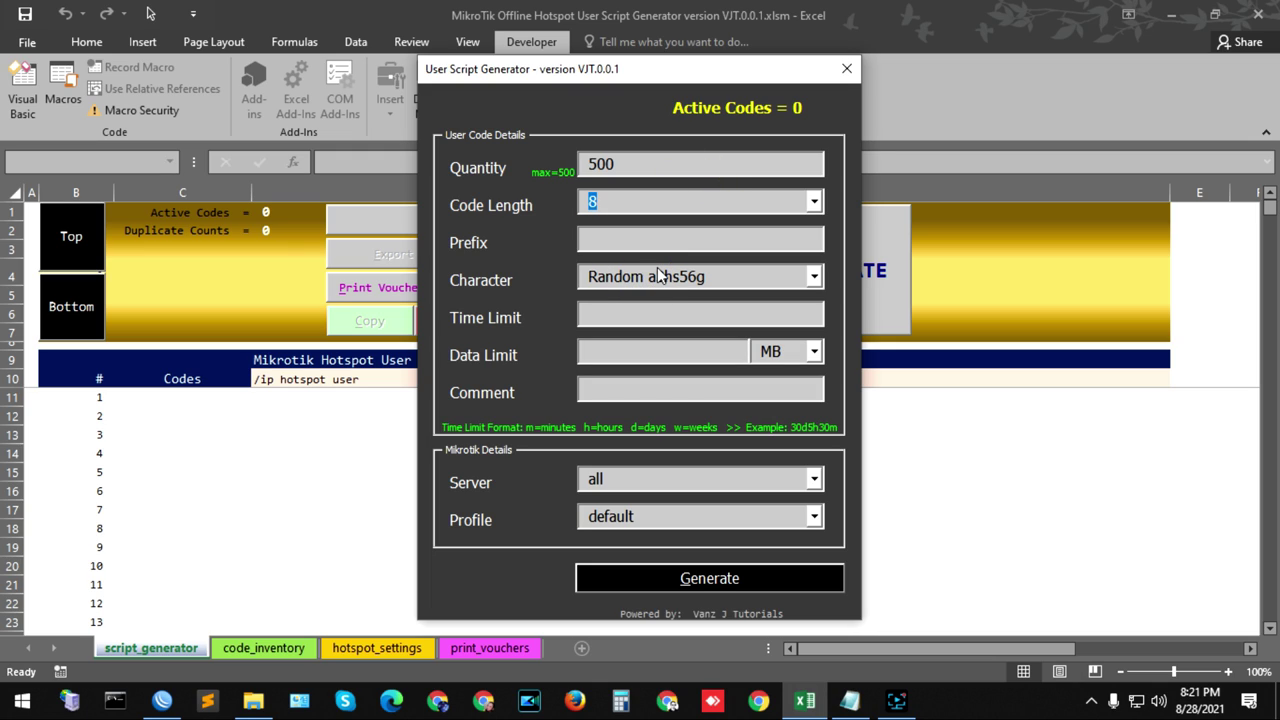
pyautogui.click(654, 277)
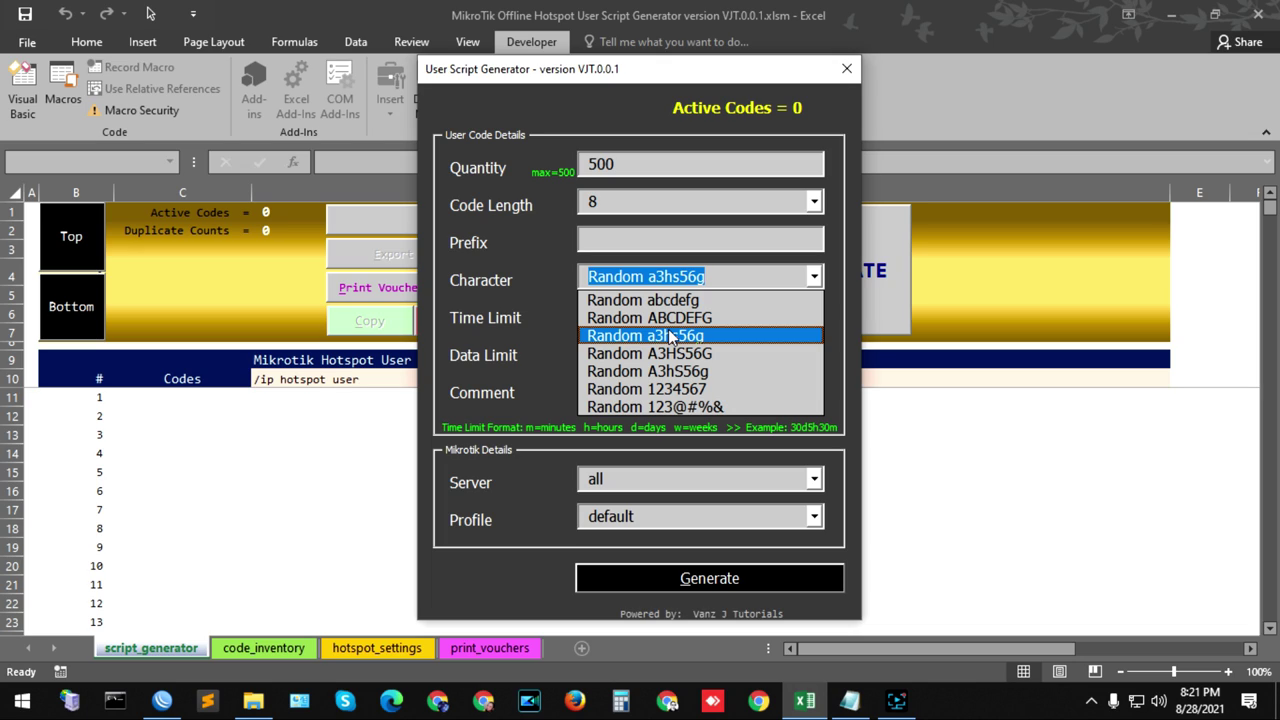
pyautogui.click(582, 244)
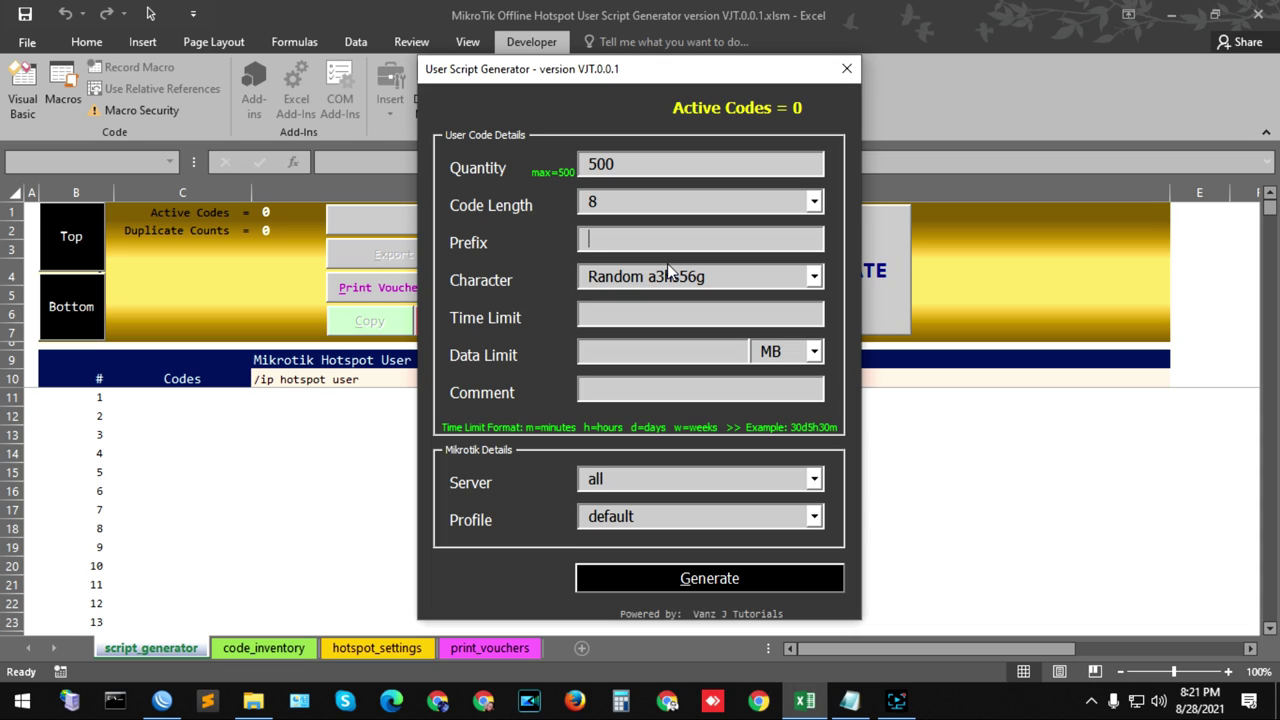
pyautogui.write('a')
# - Choose Random A3hS56g characters, comment test and time limit 5h, then generate the codes
pyautogui.click(672, 270)
pyautogui.click(672, 272)
pyautogui.click(672, 272)
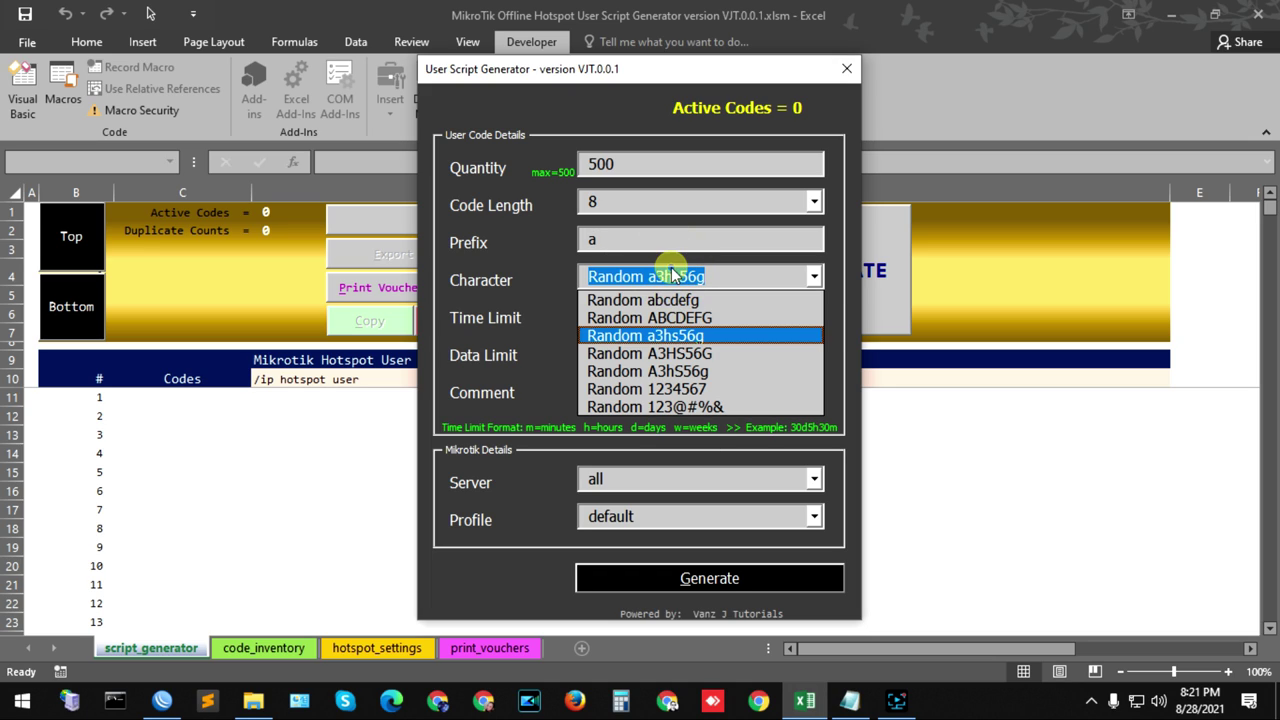
pyautogui.click(695, 372)
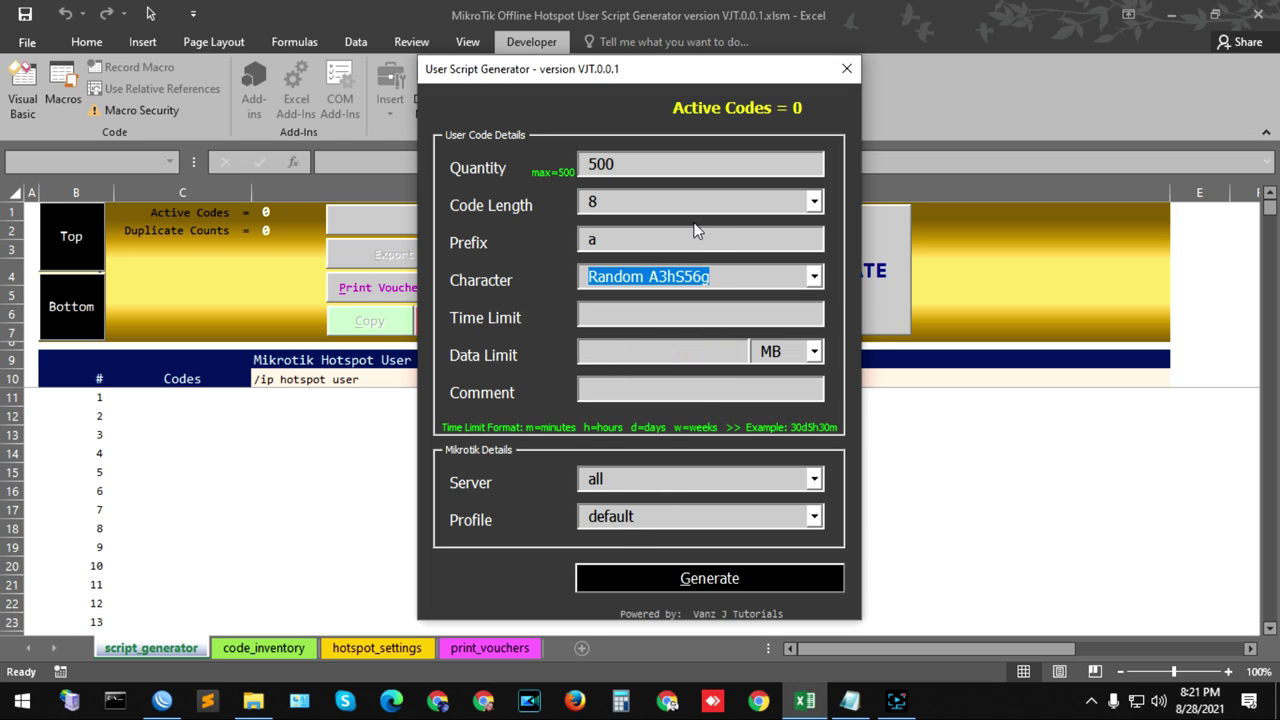
pyautogui.click(621, 384)
pyautogui.write('test')
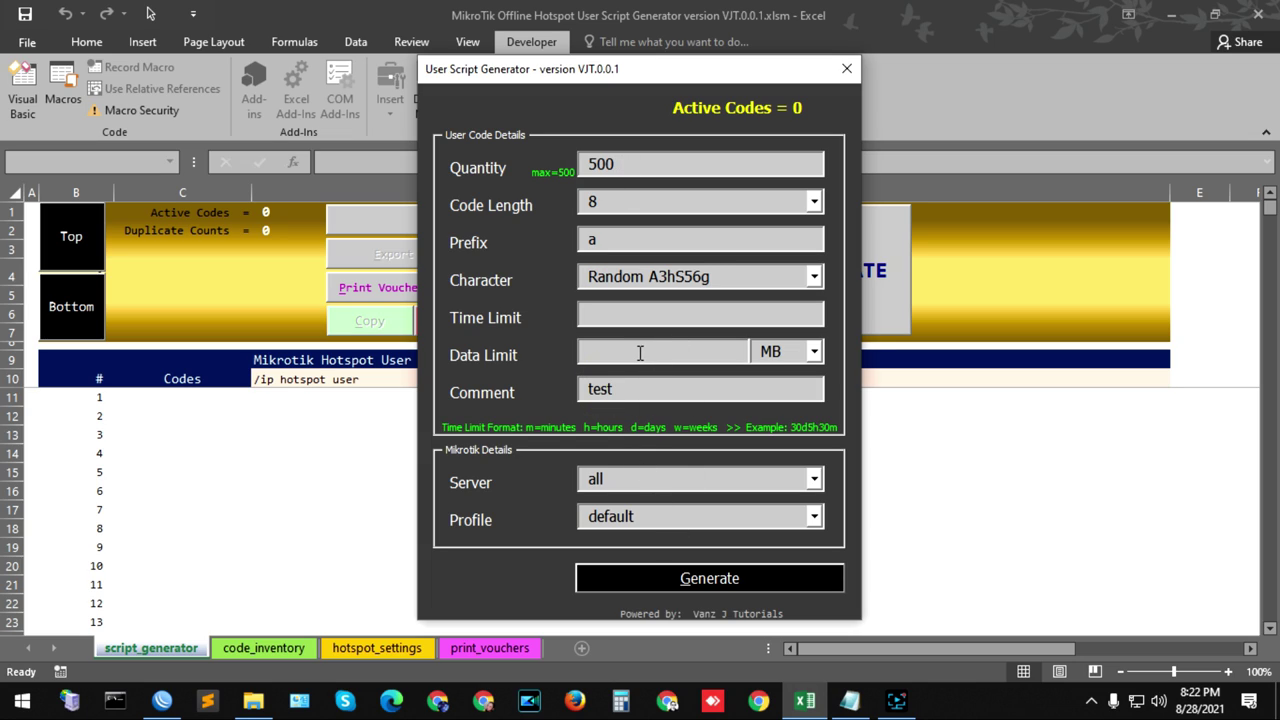
pyautogui.click(613, 321)
pyautogui.write('5h')
pyautogui.click(616, 360)
pyautogui.click(653, 318)
pyautogui.click(706, 588)
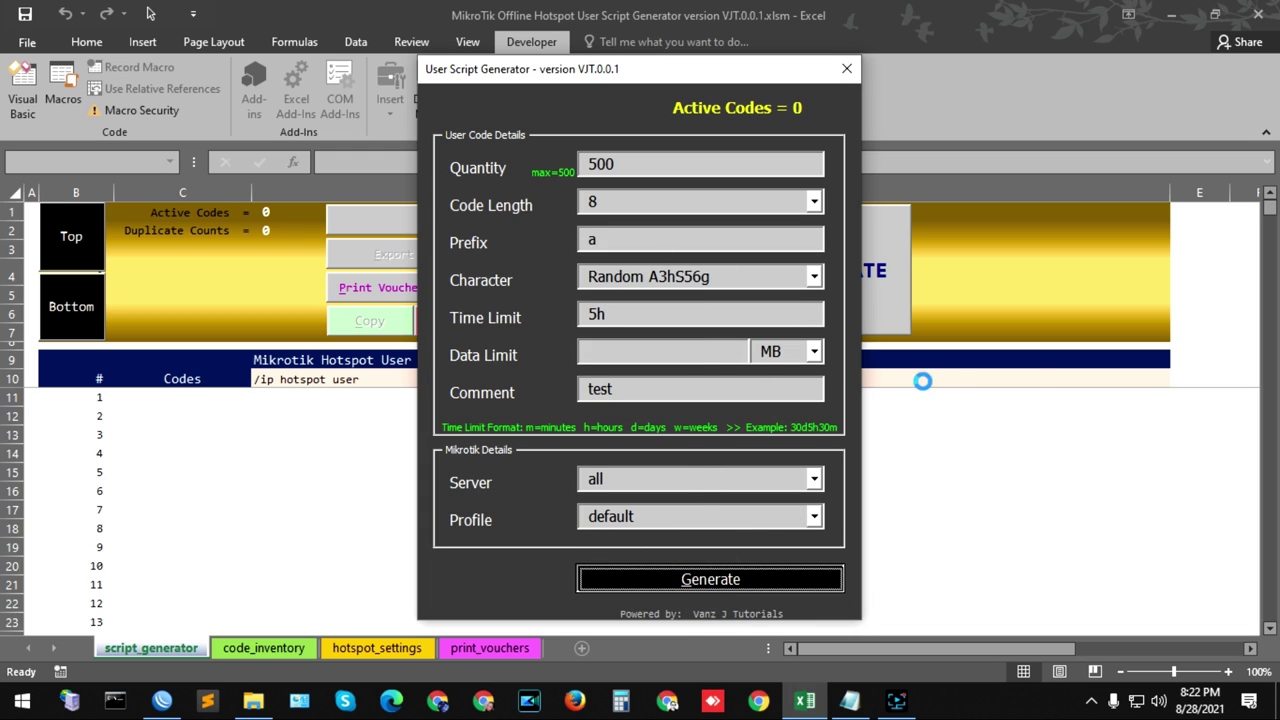
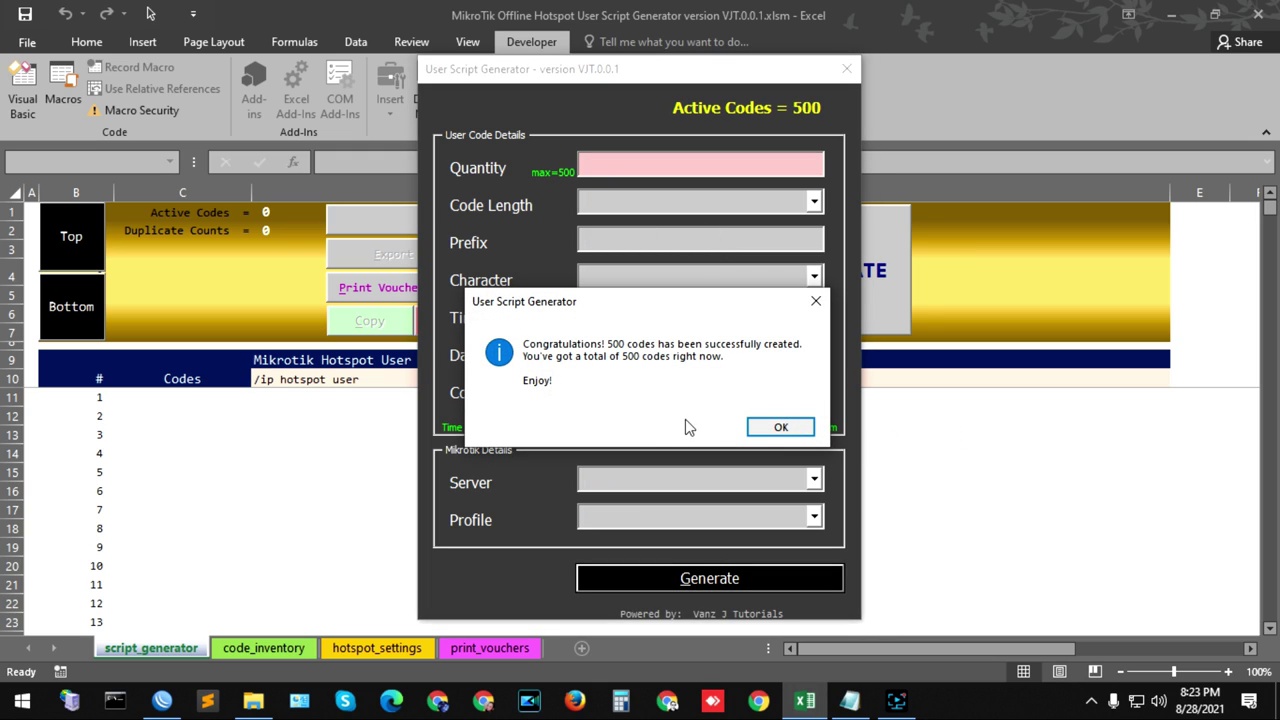
# - Review the generated script in row 14, then add the 500 scripts to the code inventory
pyautogui.click(776, 429)
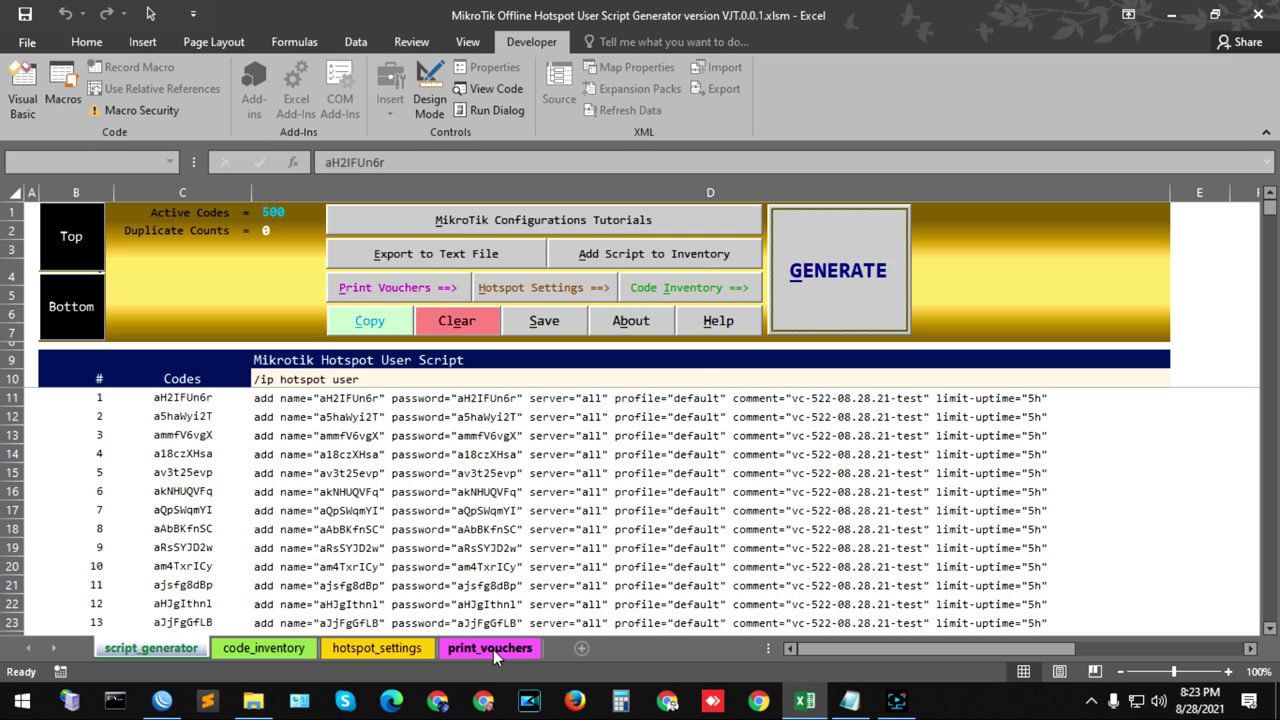
pyautogui.click(476, 452)
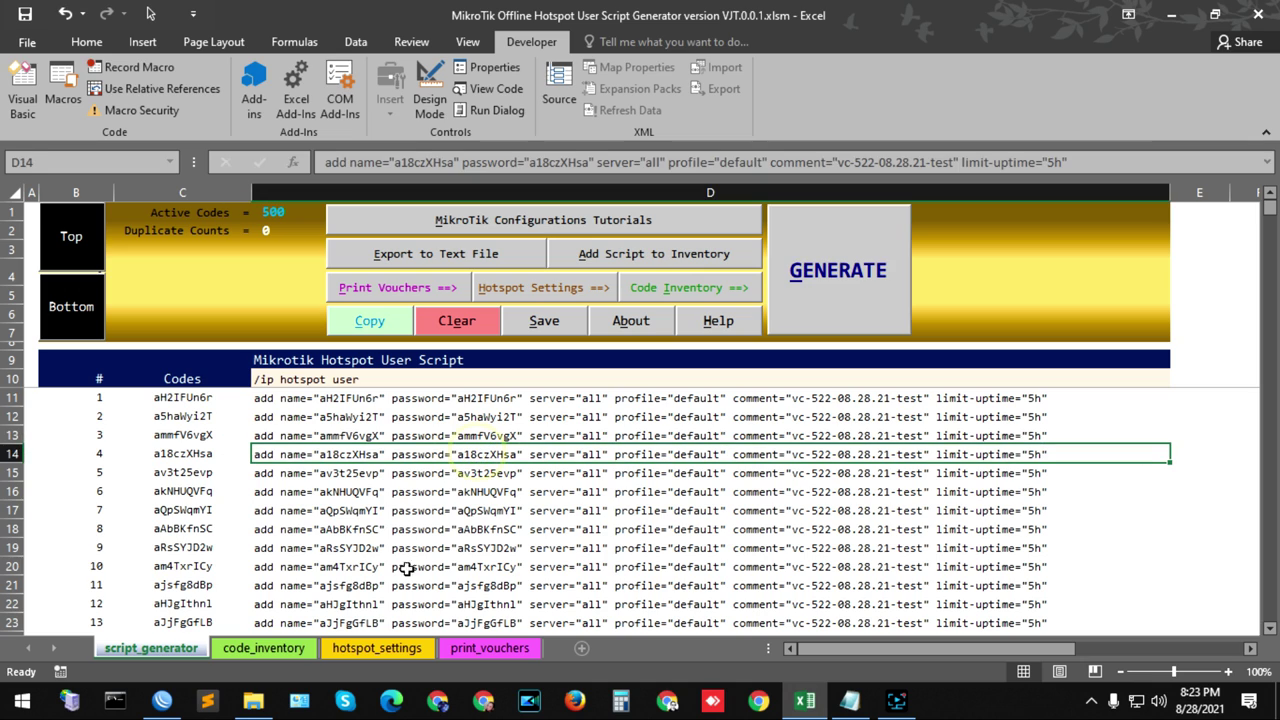
pyautogui.click(266, 648)
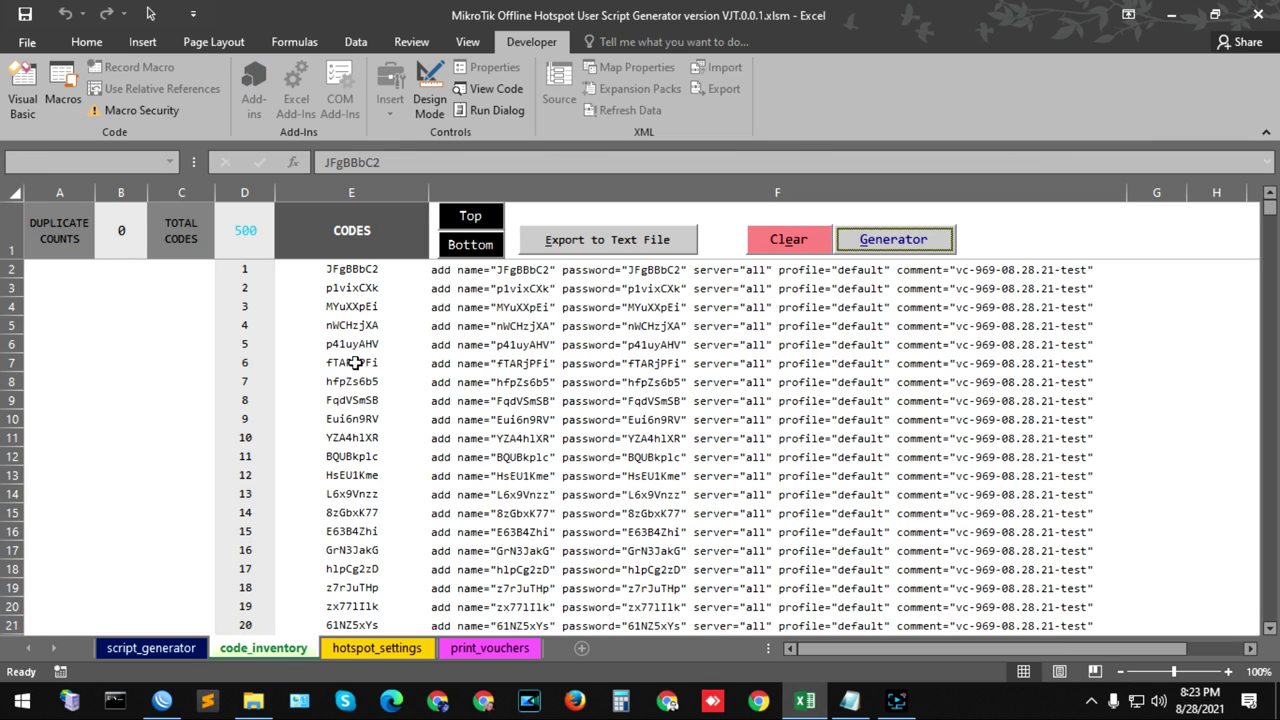
pyautogui.click(170, 648)
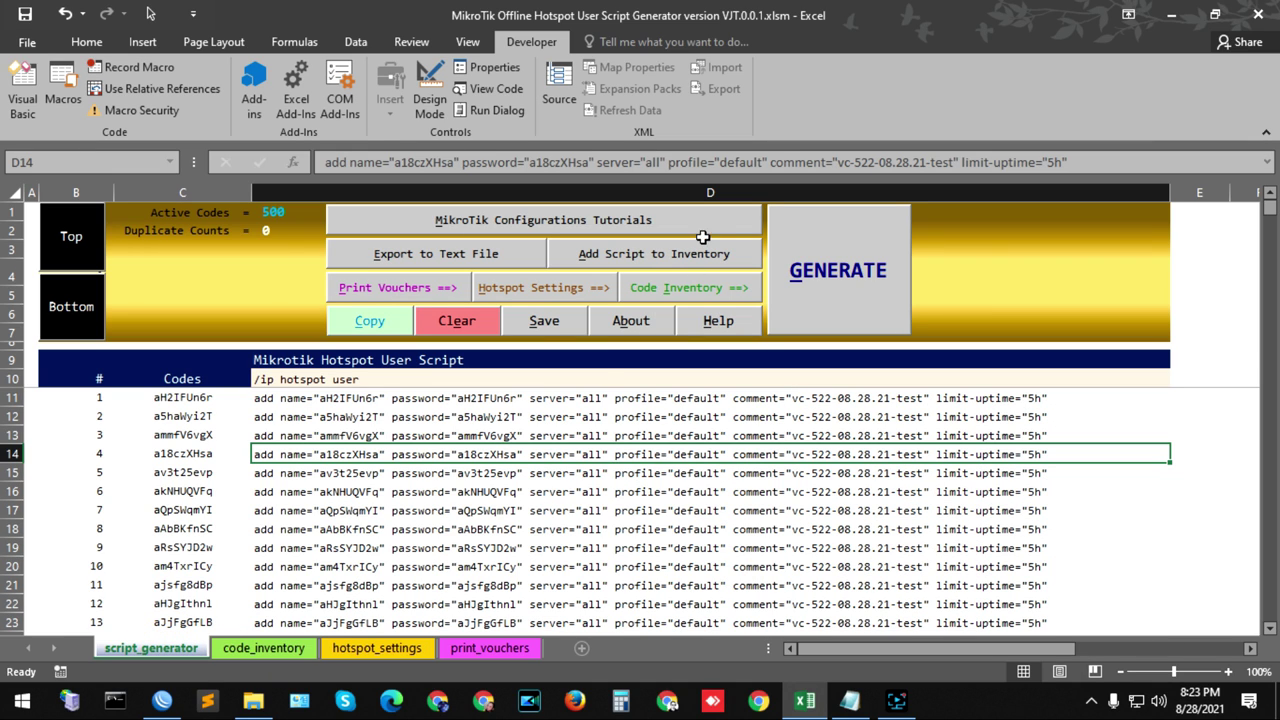
pyautogui.click(630, 258)
pyautogui.click(690, 415)
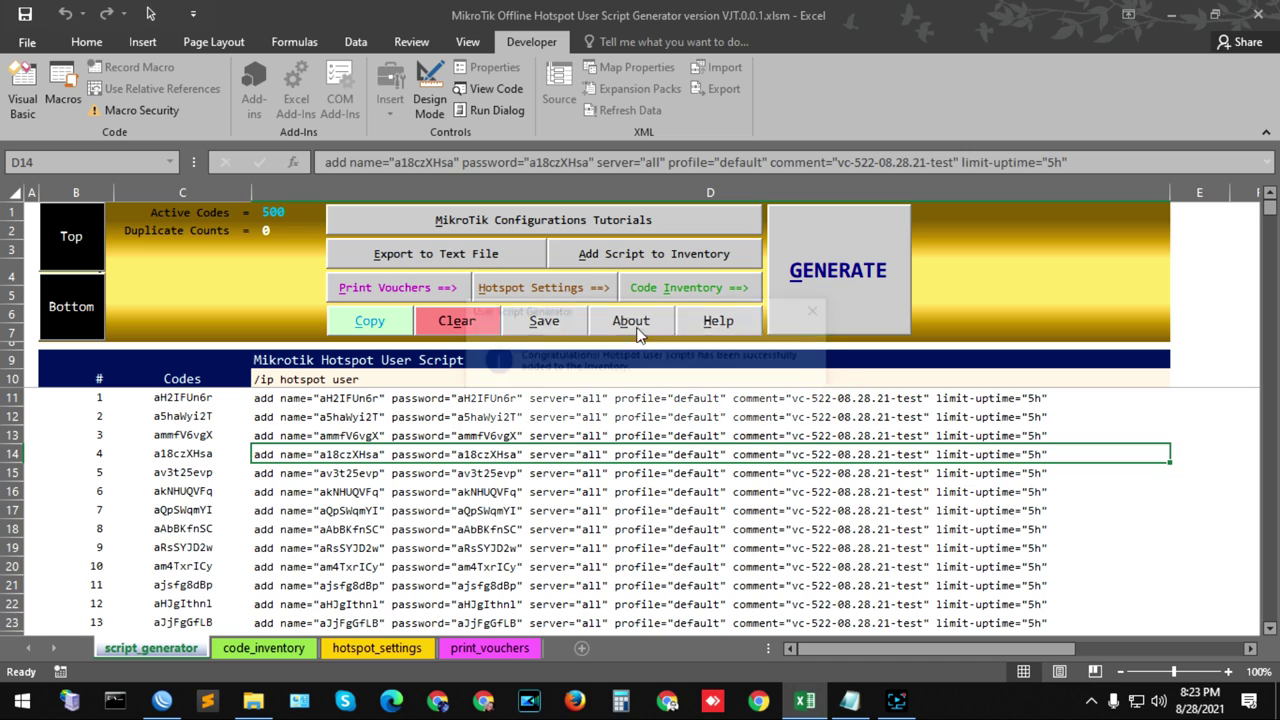
pyautogui.click(776, 418)
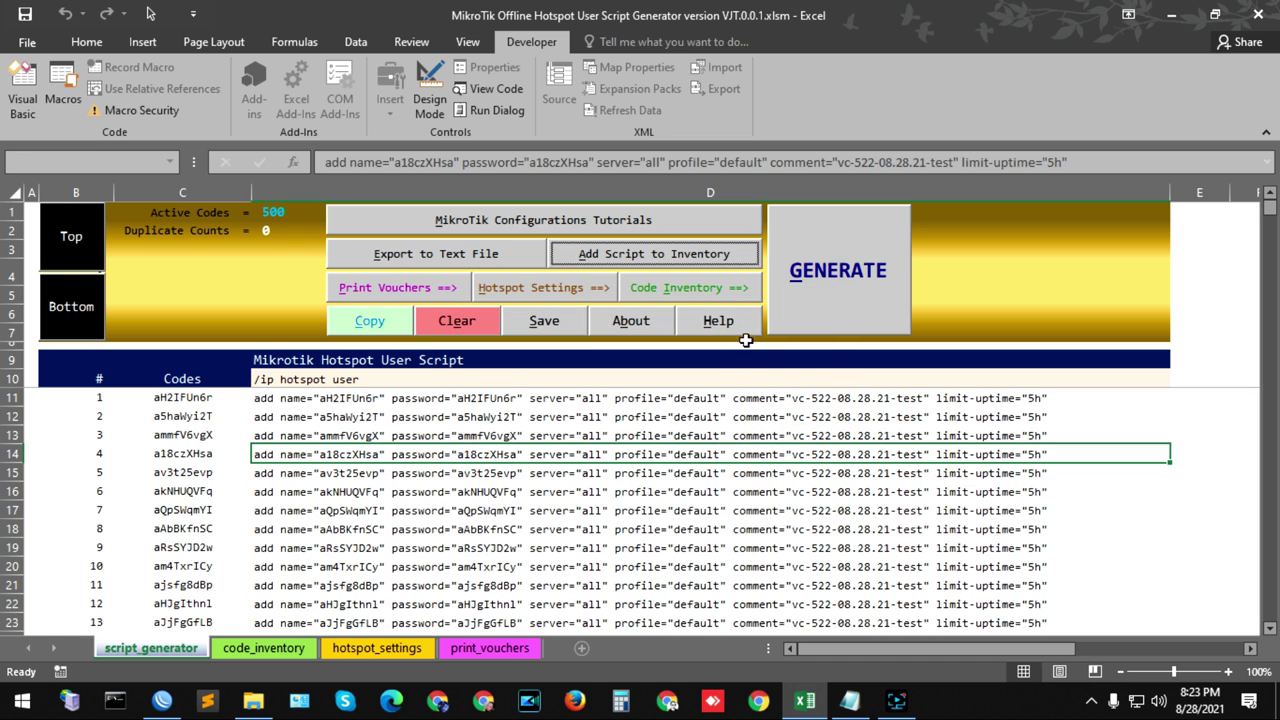
# - Check the code_inventory list at the bottom and top, then reopen the User Script Generator form
pyautogui.click(660, 290)
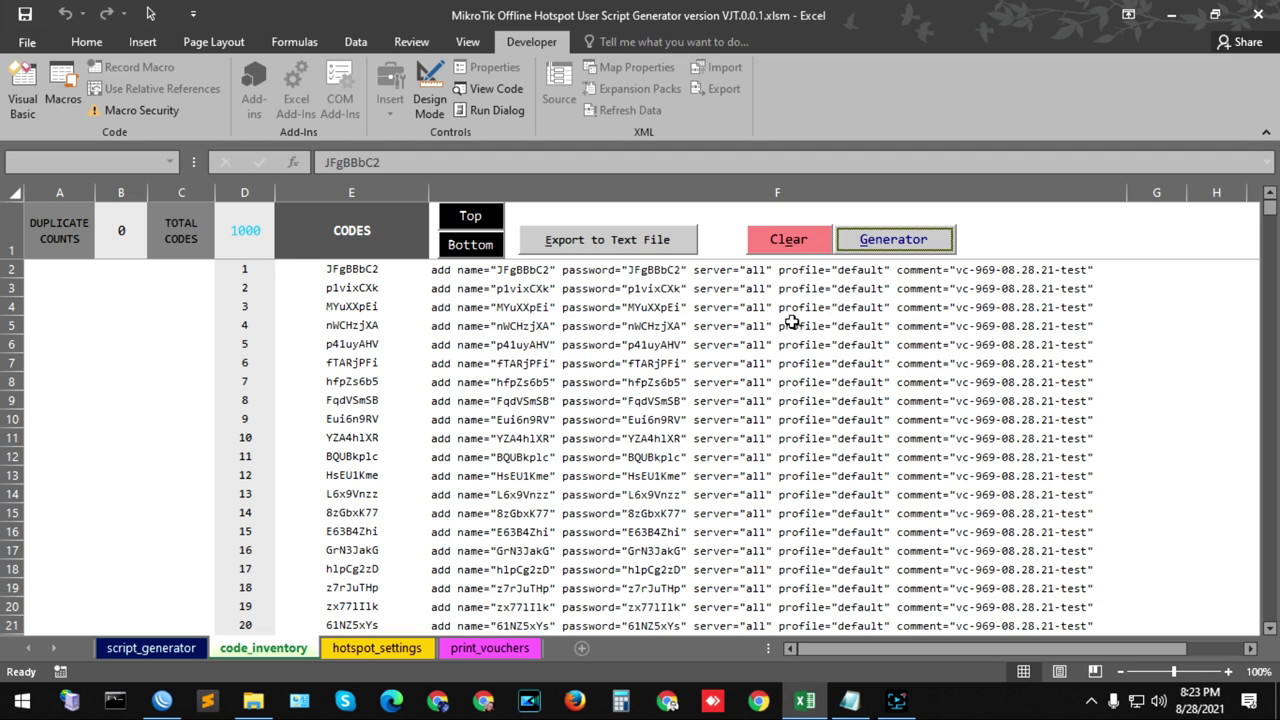
pyautogui.click(475, 250)
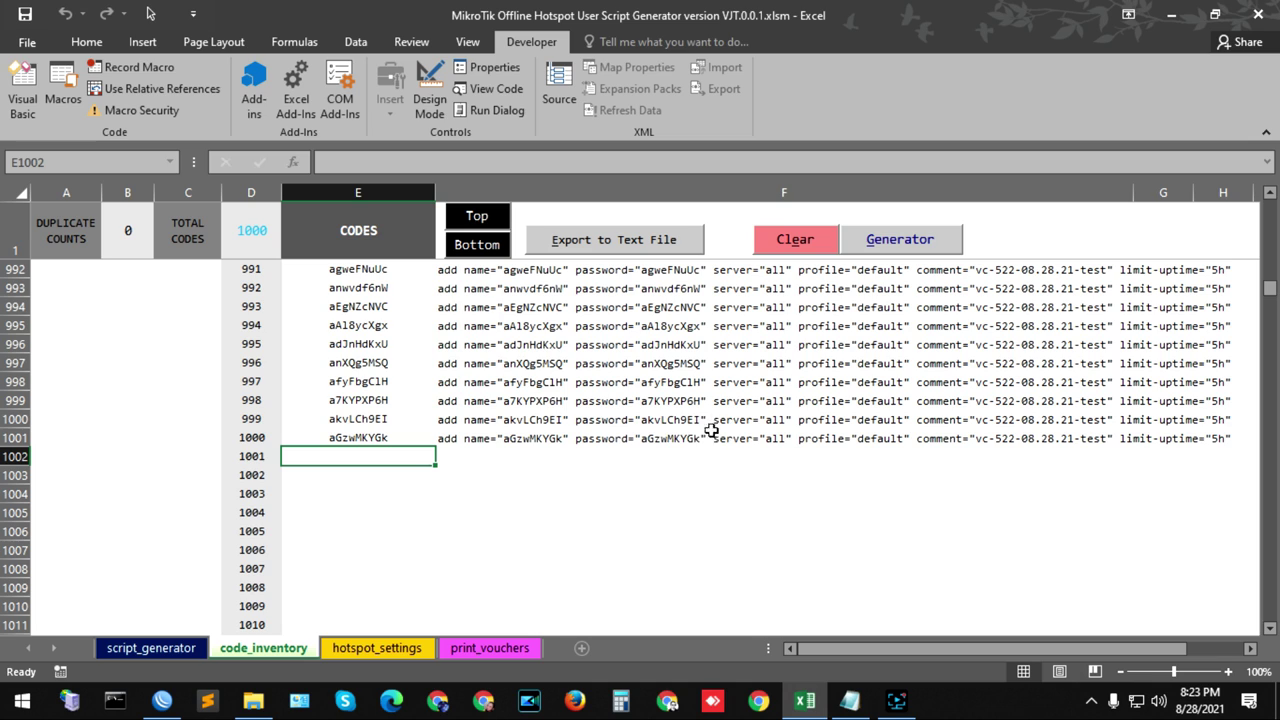
pyautogui.click(489, 223)
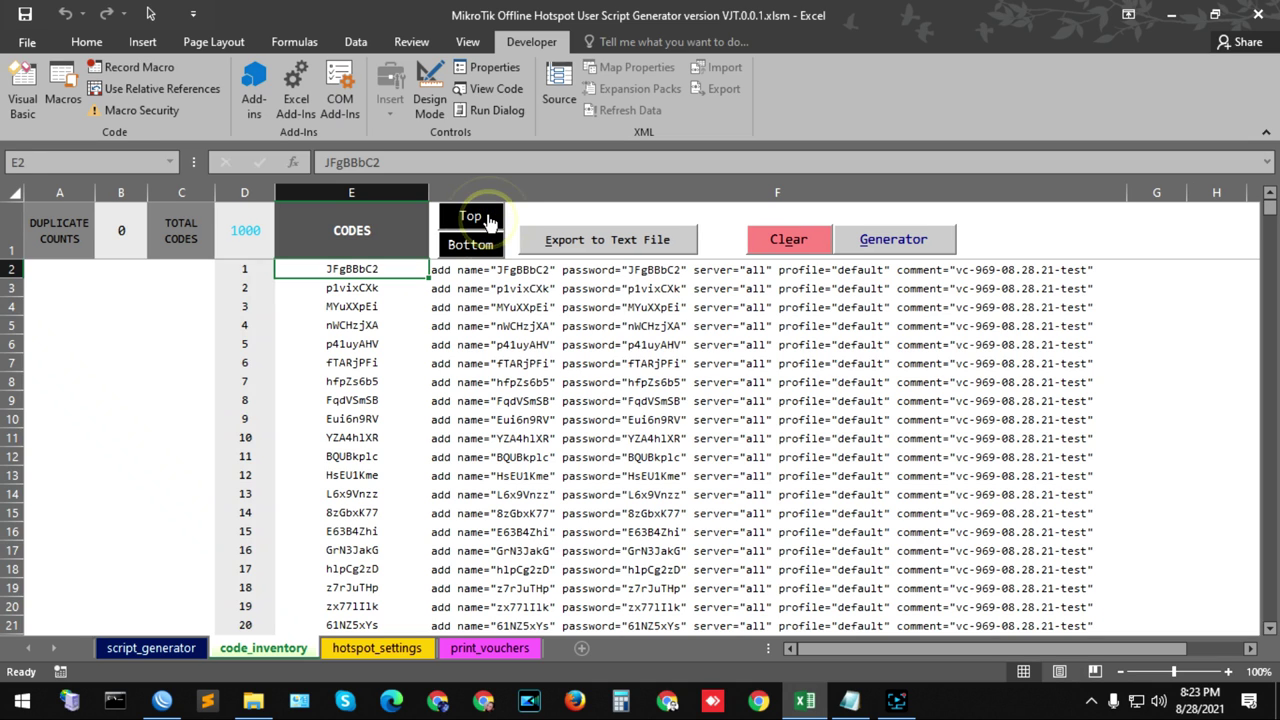
pyautogui.click(912, 248)
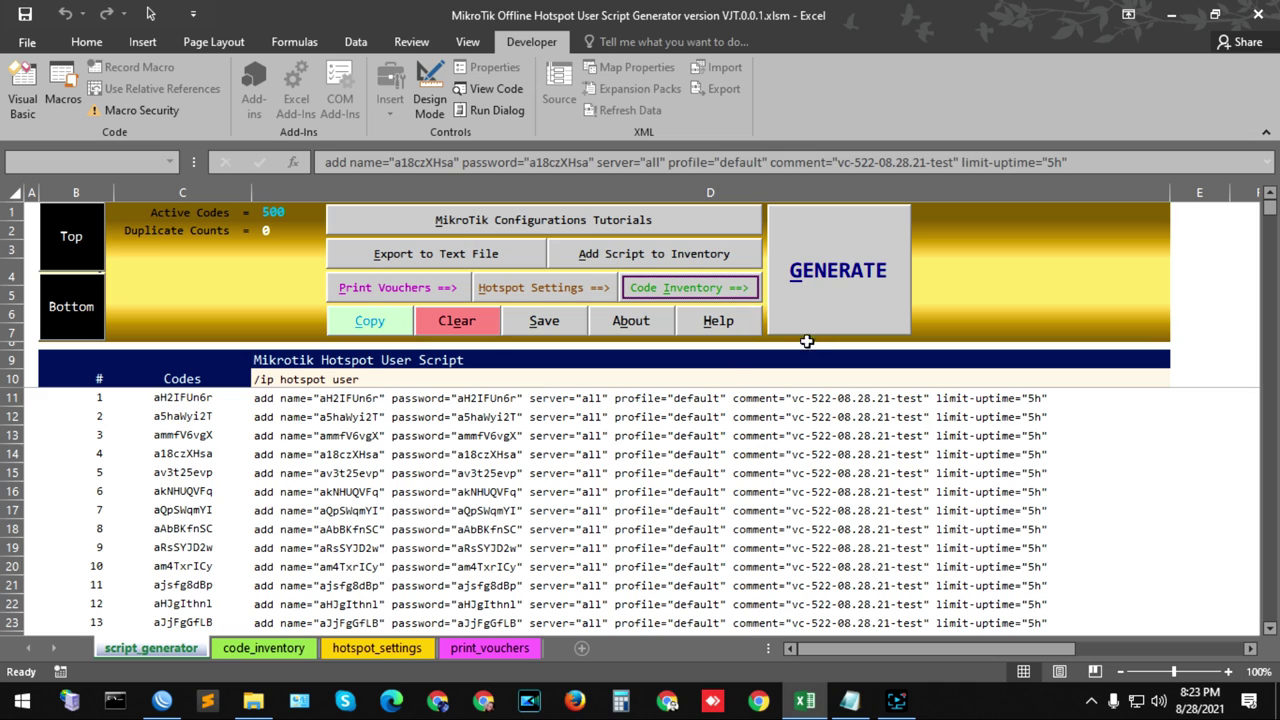
pyautogui.click(848, 297)
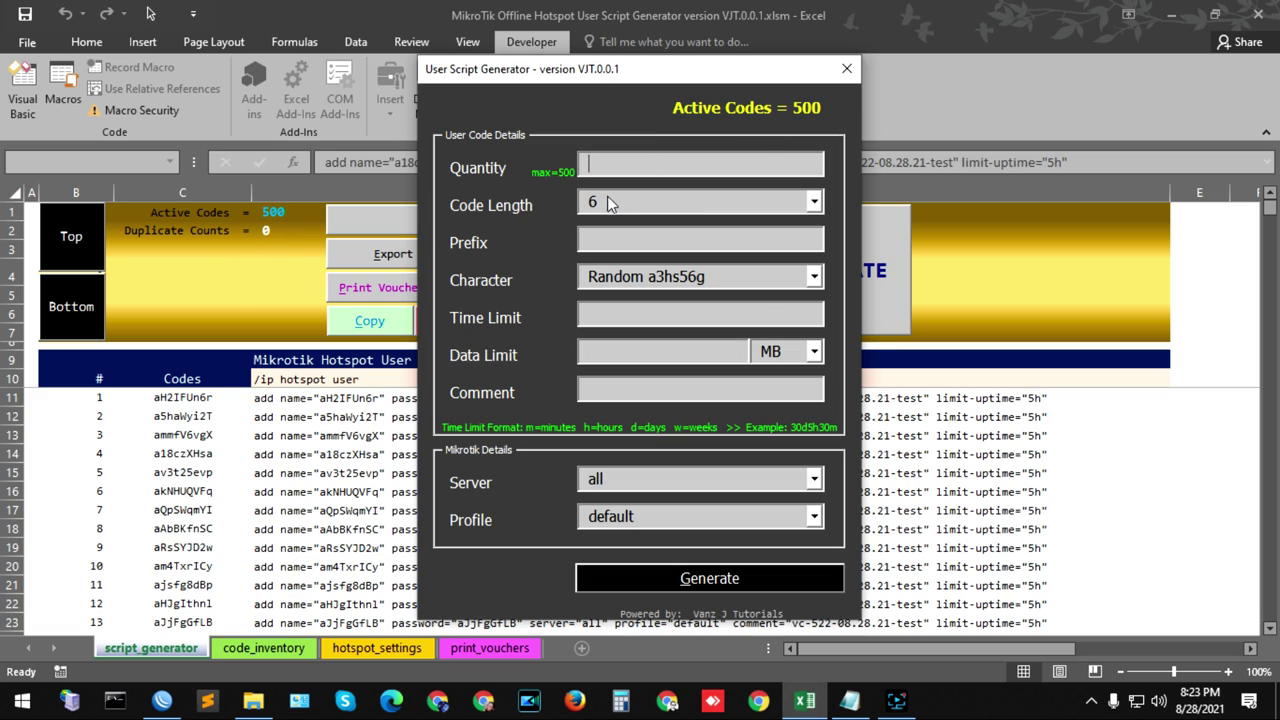
# - Dismiss the quantity-limit warning, close the form, and clear all generated data back to 0 codes
pyautogui.write('1')
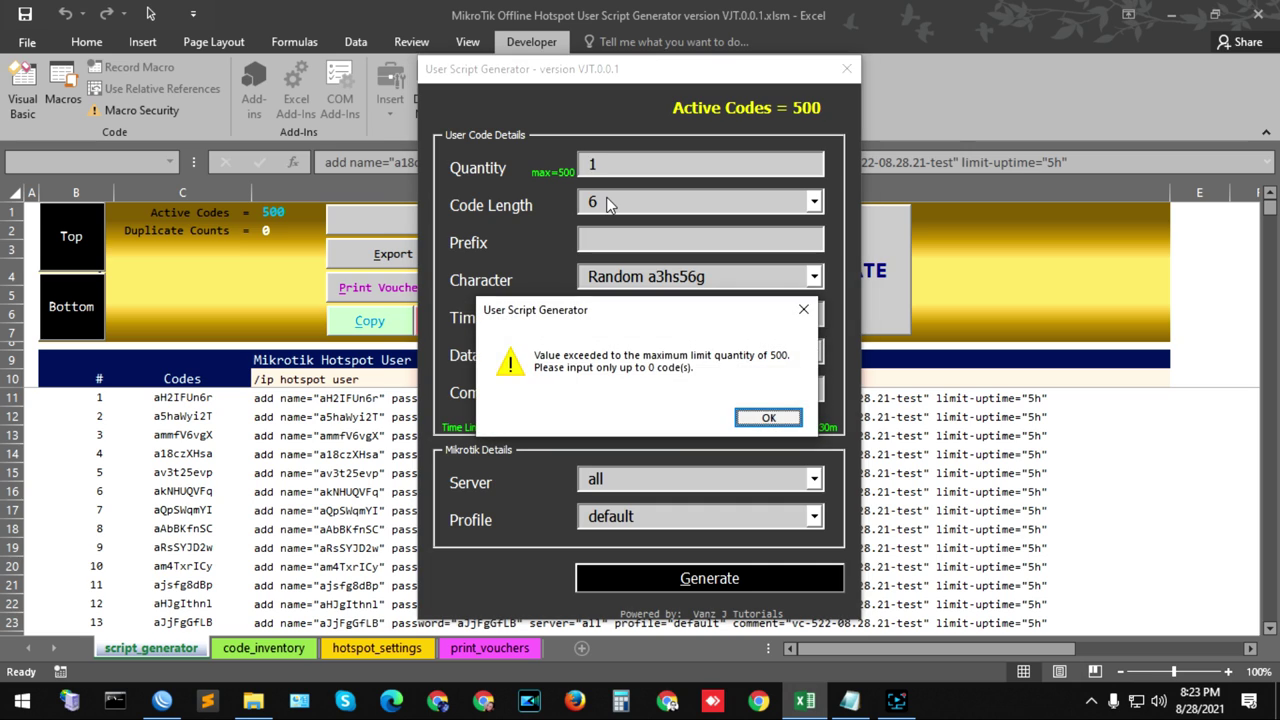
pyautogui.click(767, 418)
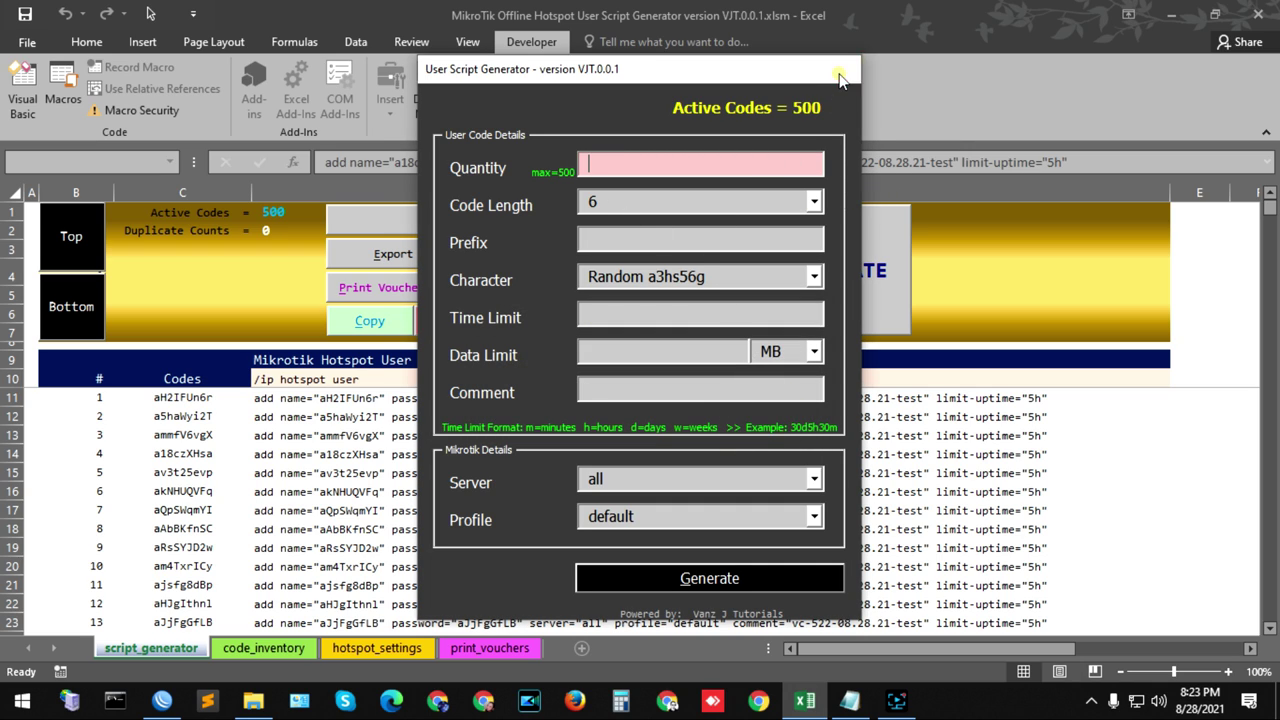
pyautogui.click(838, 74)
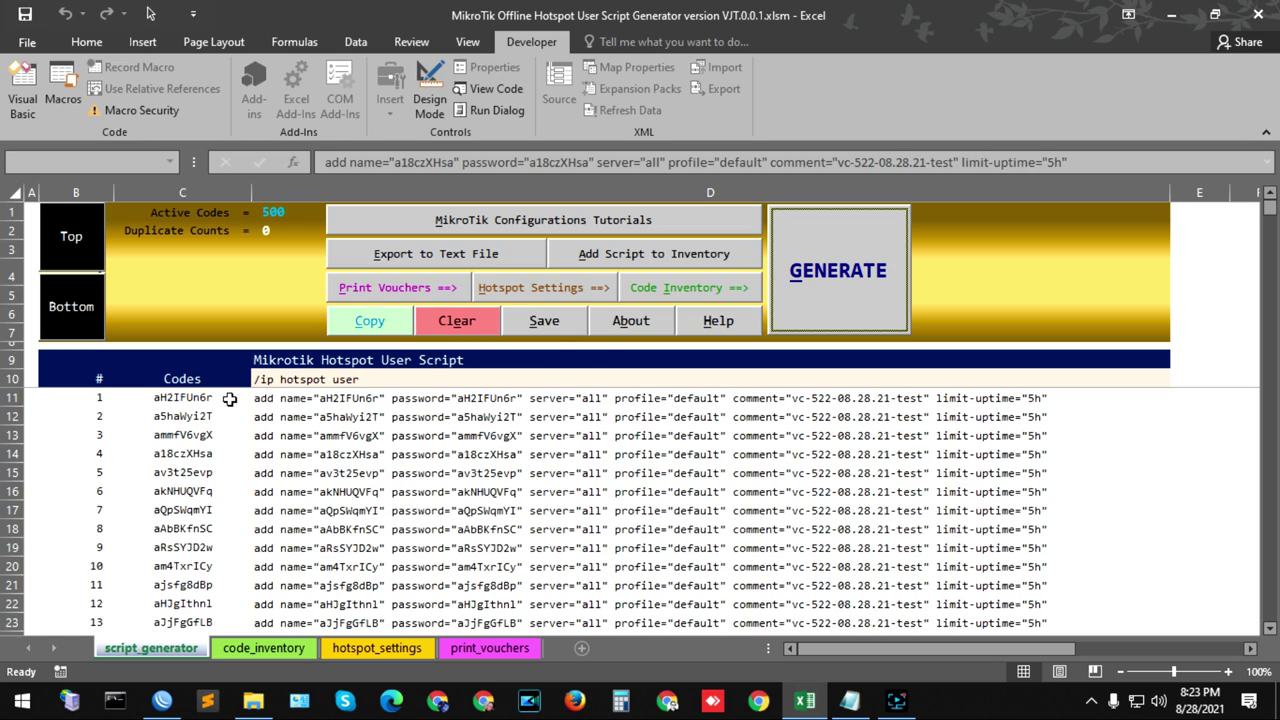
pyautogui.click(464, 331)
pyautogui.click(628, 414)
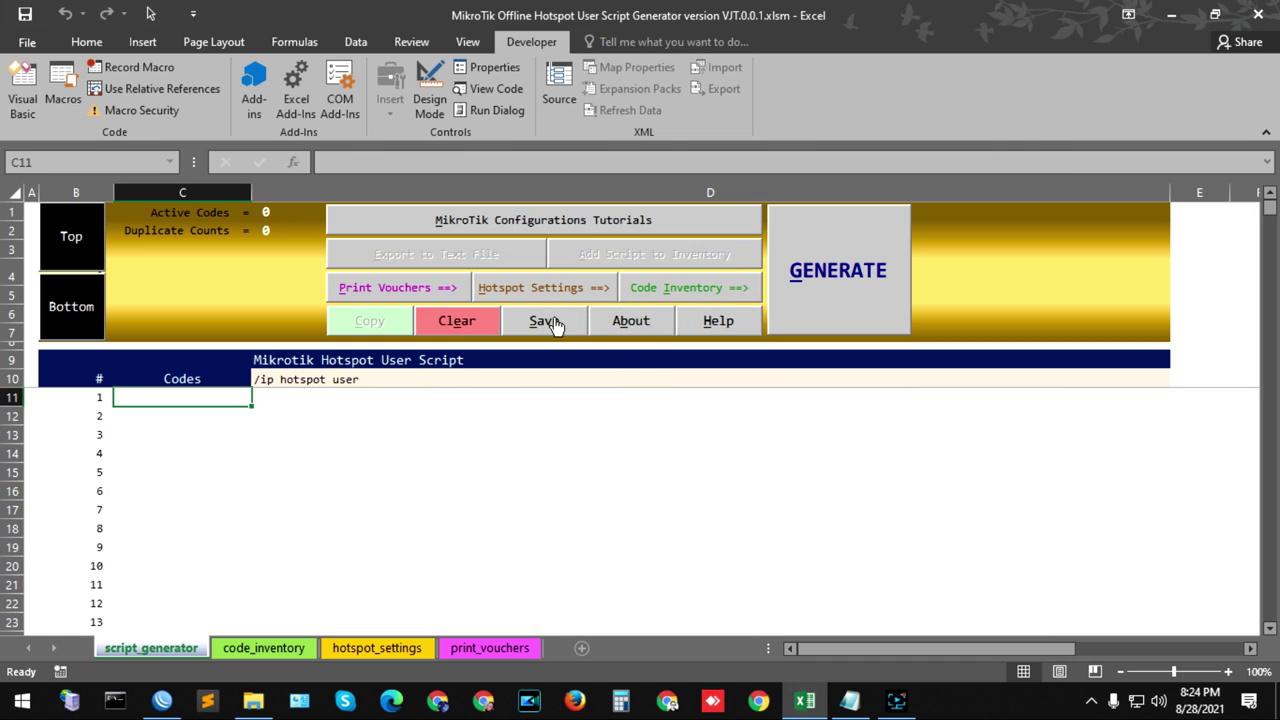
pyautogui.click(843, 287)
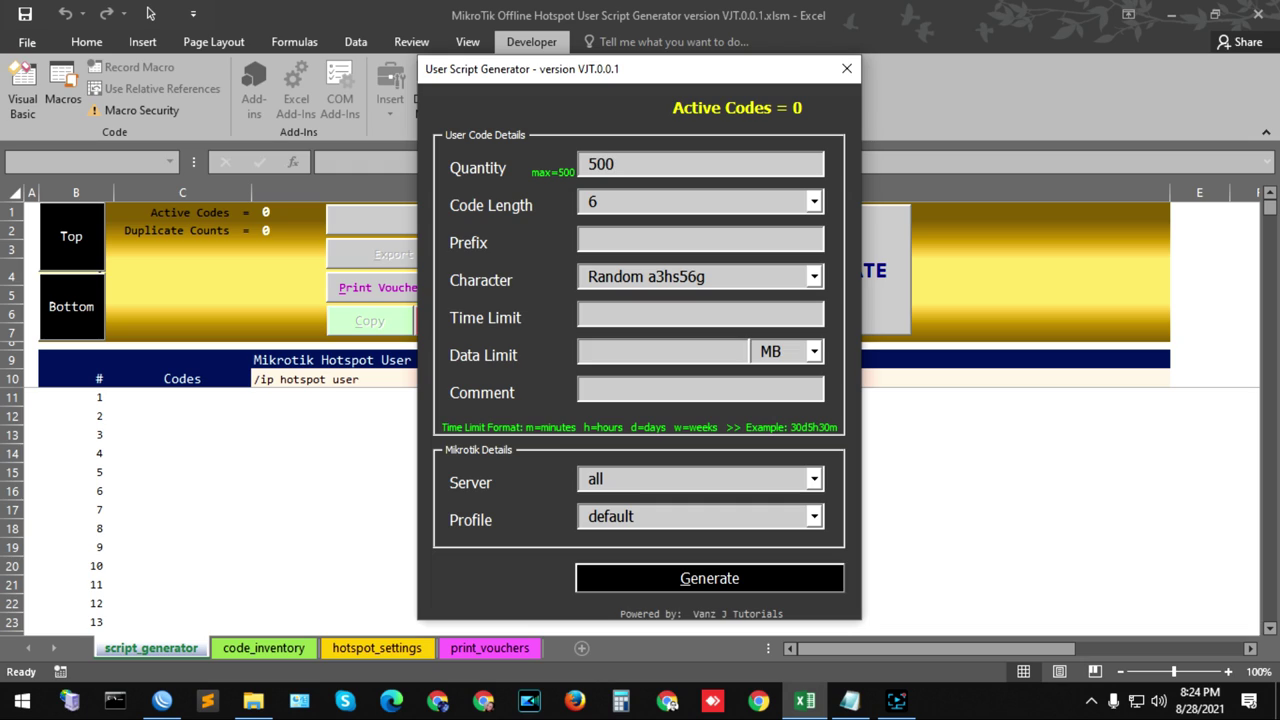
# - Set the code length to 8 in the generator form
pyautogui.click(594, 205)
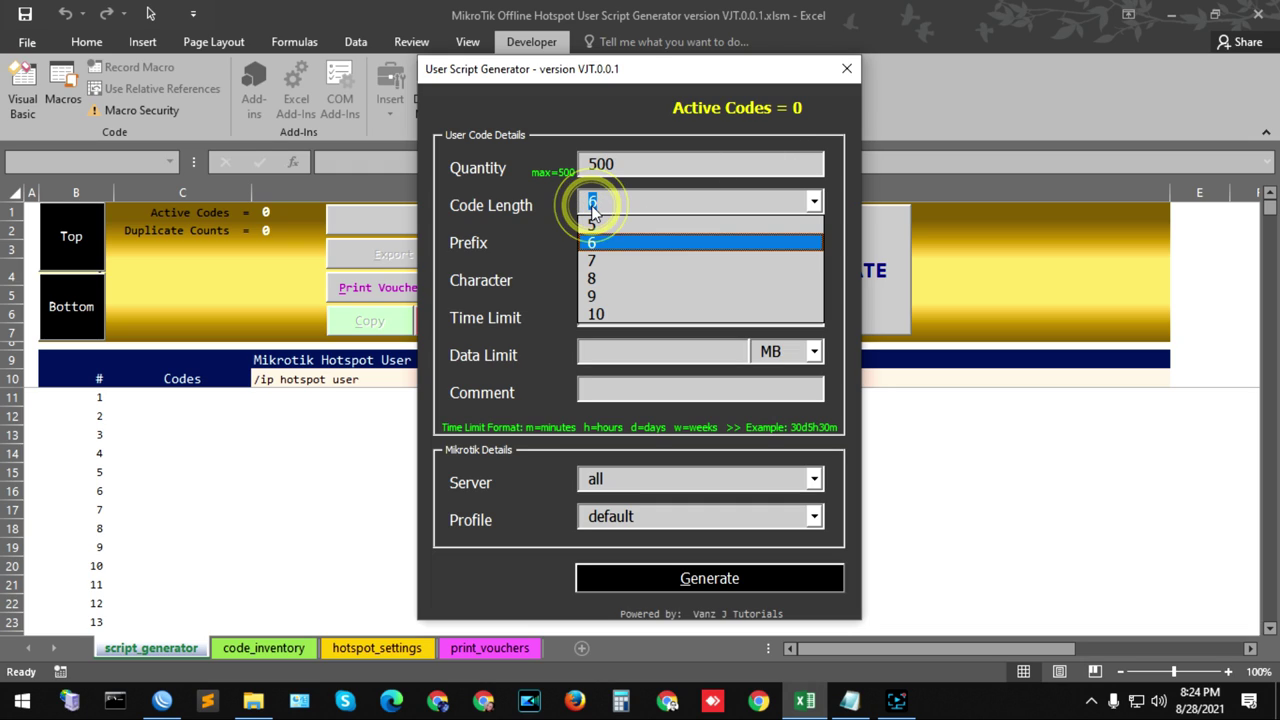
pyautogui.click(600, 314)
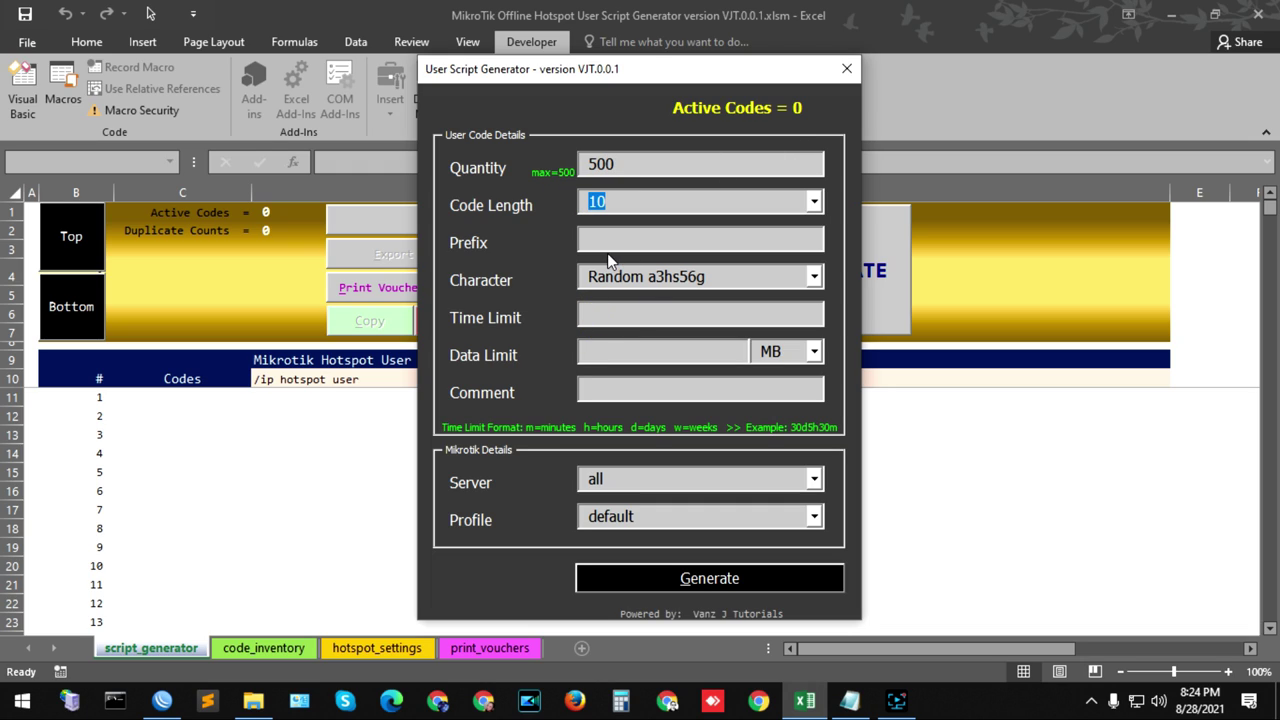
pyautogui.click(622, 205)
pyautogui.click(615, 278)
pyautogui.click(618, 208)
pyautogui.click(618, 206)
pyautogui.click(624, 202)
pyautogui.click(626, 276)
# - Enter prefix b and choose the Random A3hS56g character set
pyautogui.click(601, 243)
pyautogui.write('b')
pyautogui.click(676, 282)
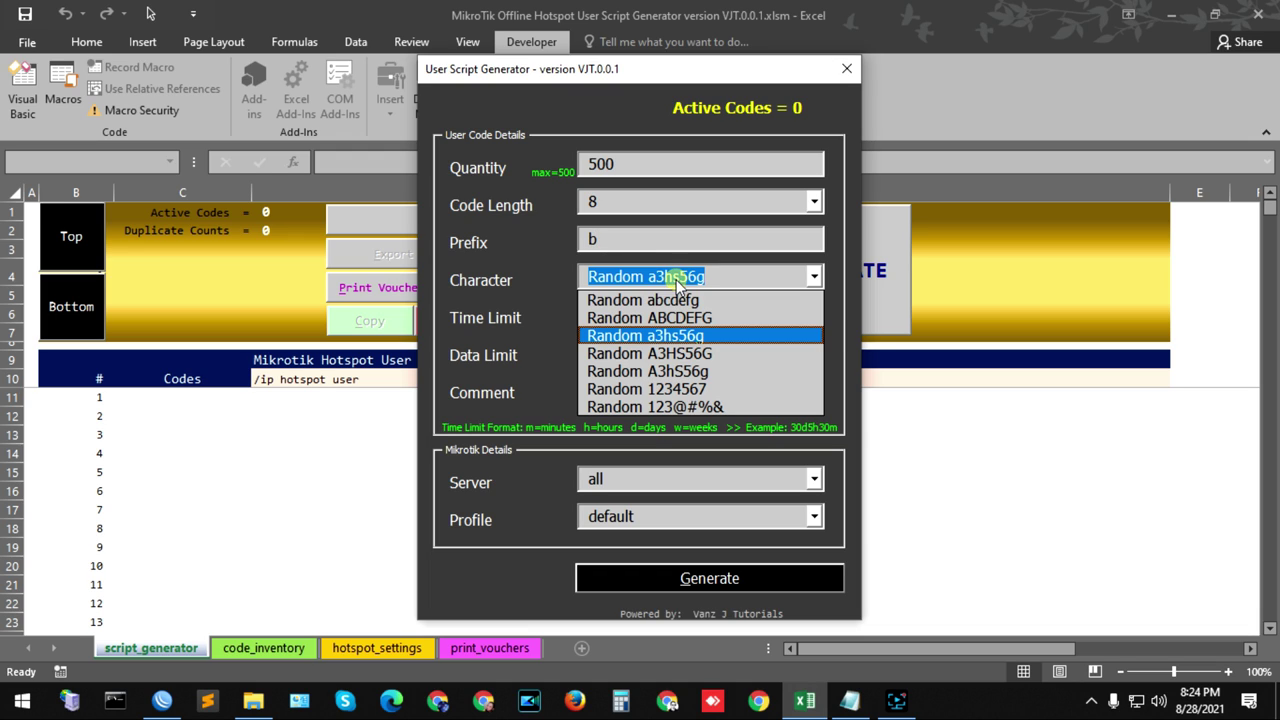
pyautogui.click(687, 374)
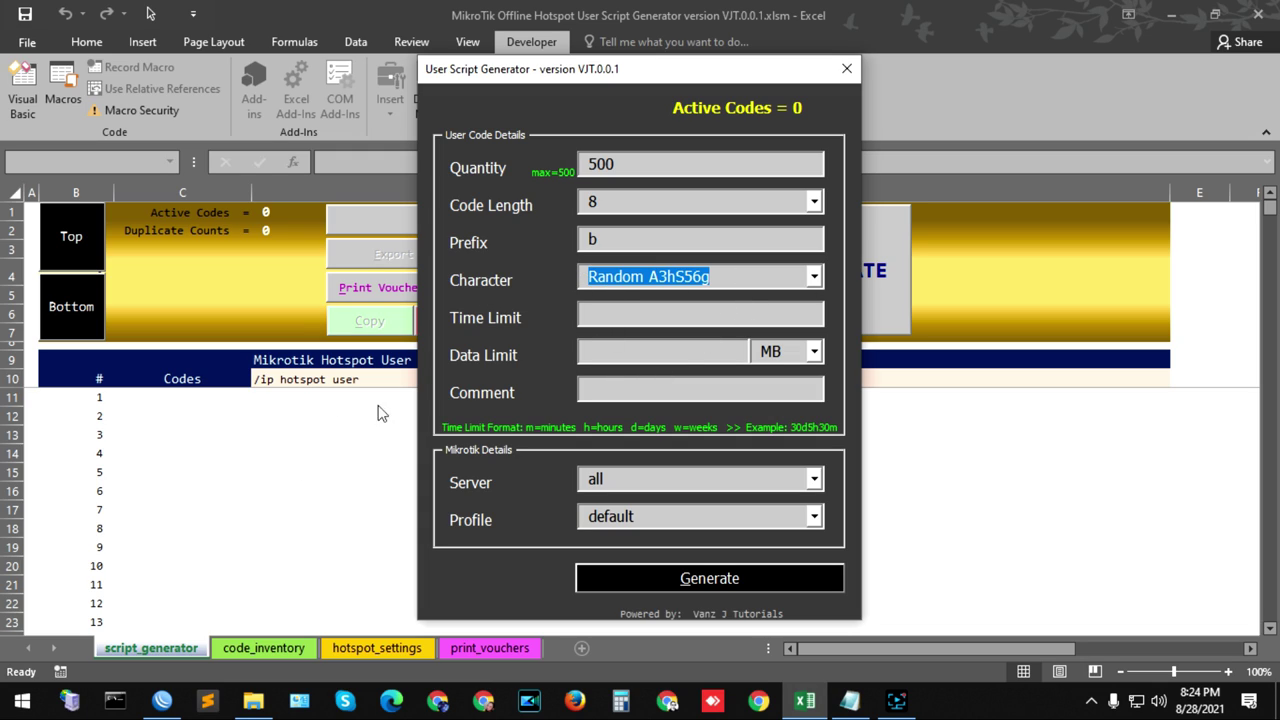
pyautogui.click(656, 309)
pyautogui.write('1d')
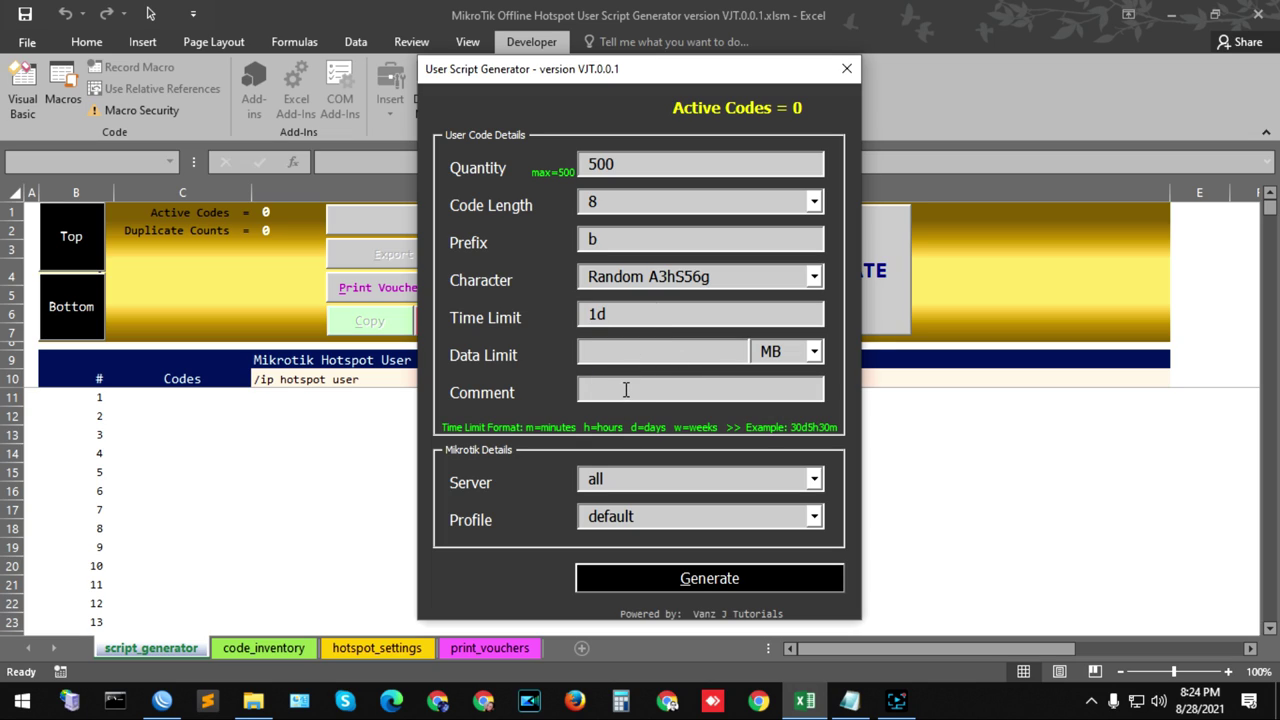
# - Generate the 500 codes with a 1d time limit and test comment, dismissing the Congratulations message
pyautogui.click(626, 390)
pyautogui.click(712, 580)
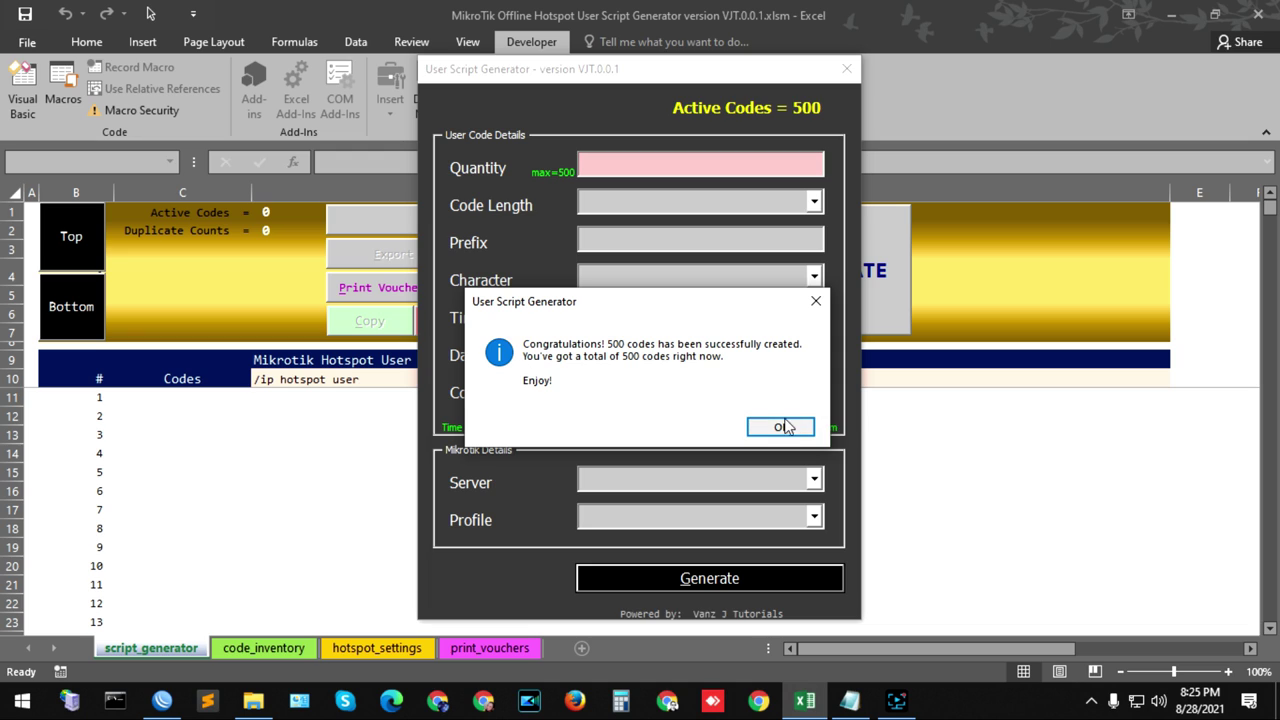
pyautogui.click(785, 428)
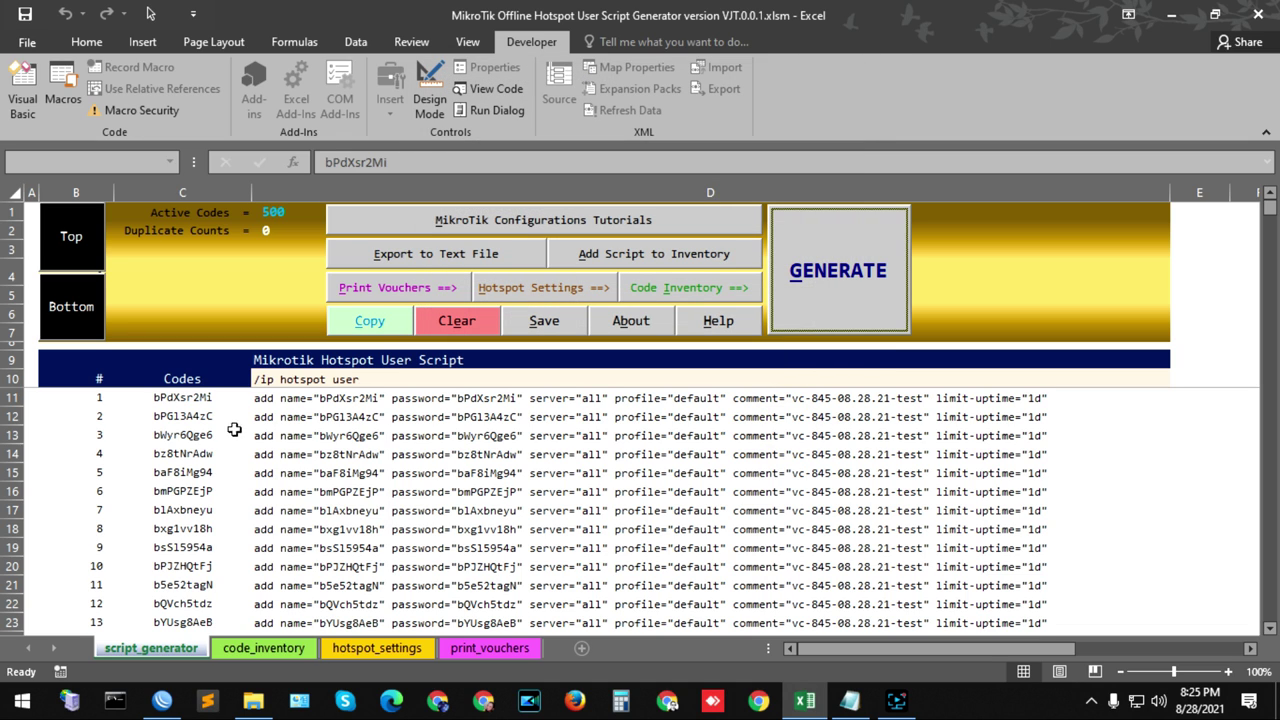
# - Add the 500 new scripts to the inventory, bringing it to 1500 codes
pyautogui.click(655, 256)
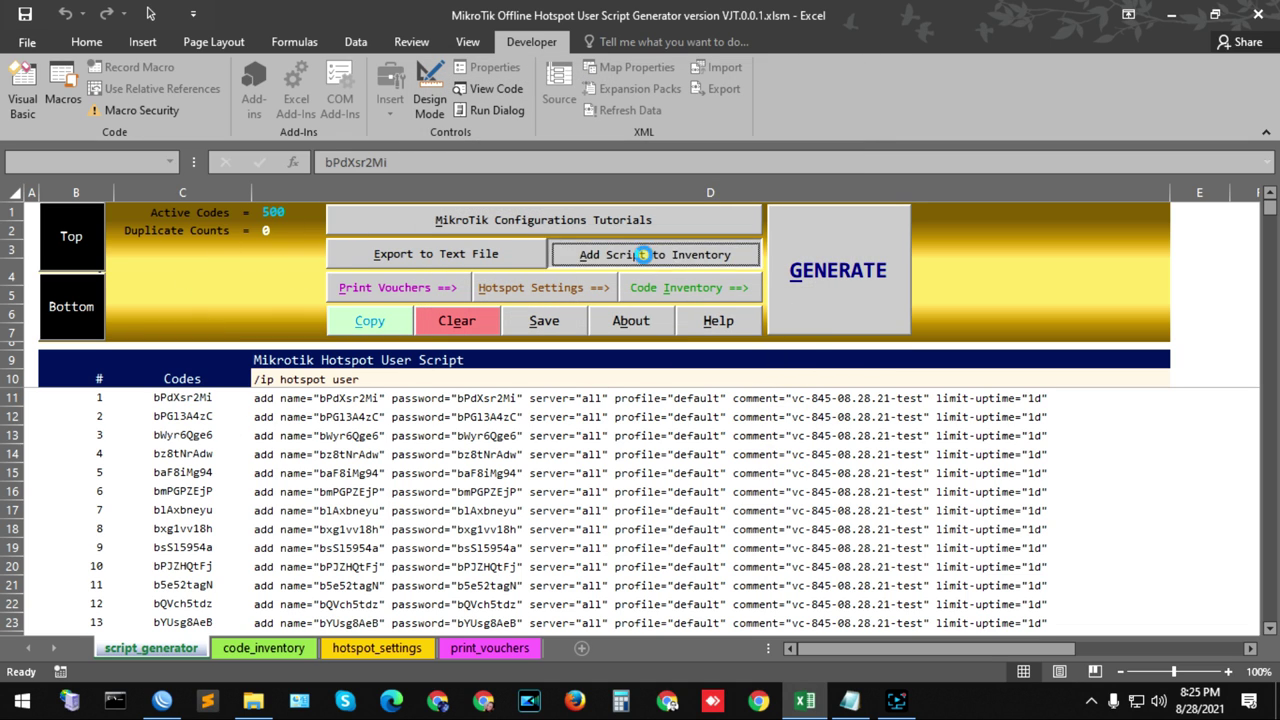
pyautogui.click(700, 420)
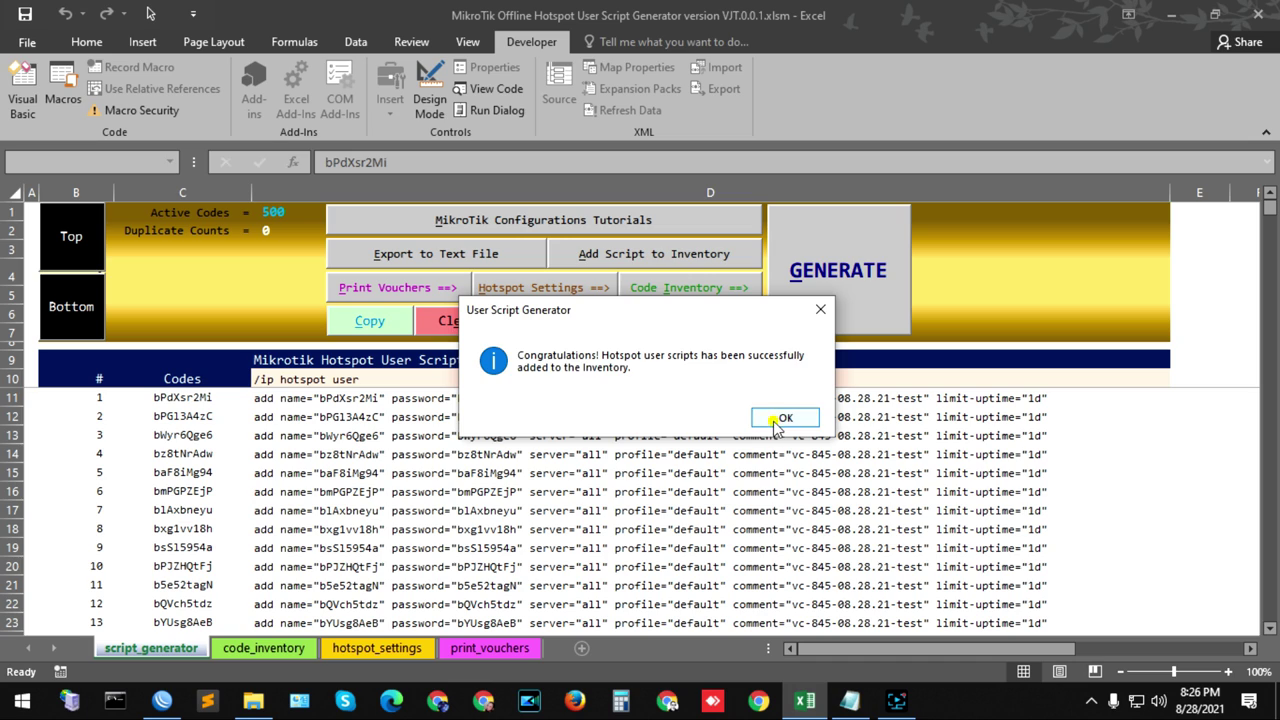
pyautogui.click(777, 420)
pyautogui.click(689, 287)
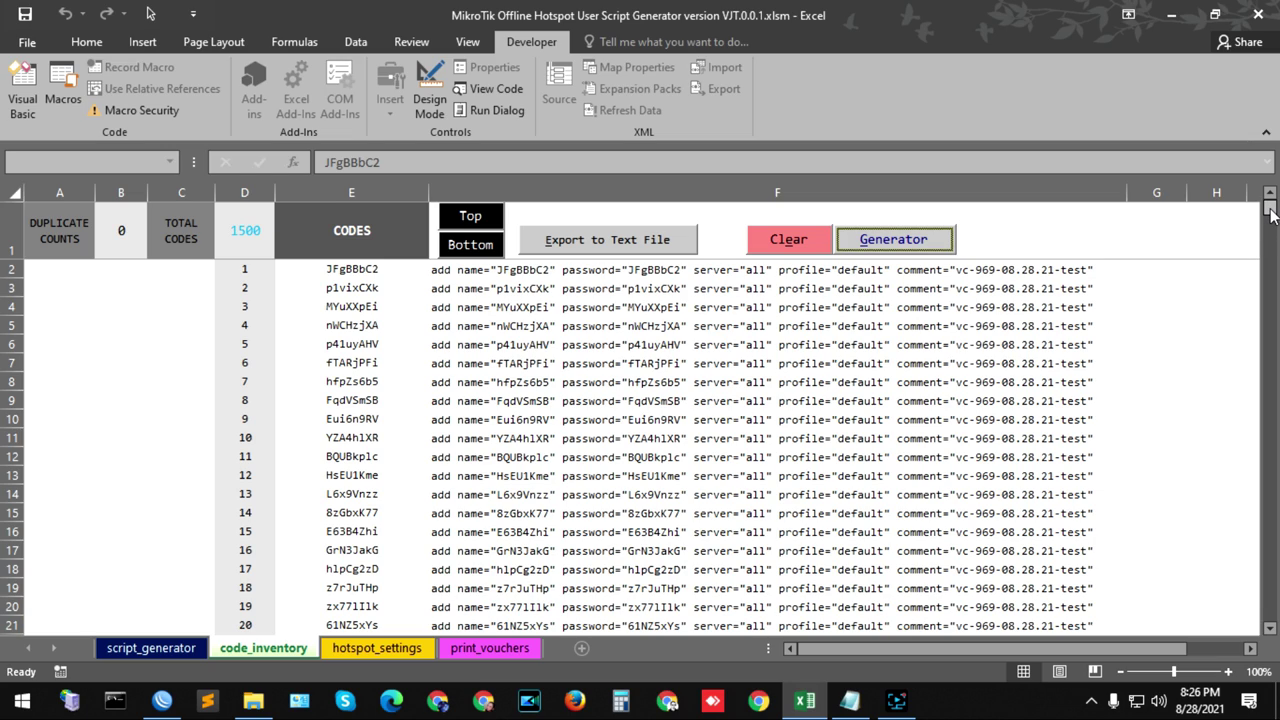
# - Browse the inventory's bottom and top rows and inspect several code and script cells
pyautogui.scroll(-3, 650, 415)
pyautogui.scroll(2, 645, 416)
pyautogui.scroll(1, 644, 416)
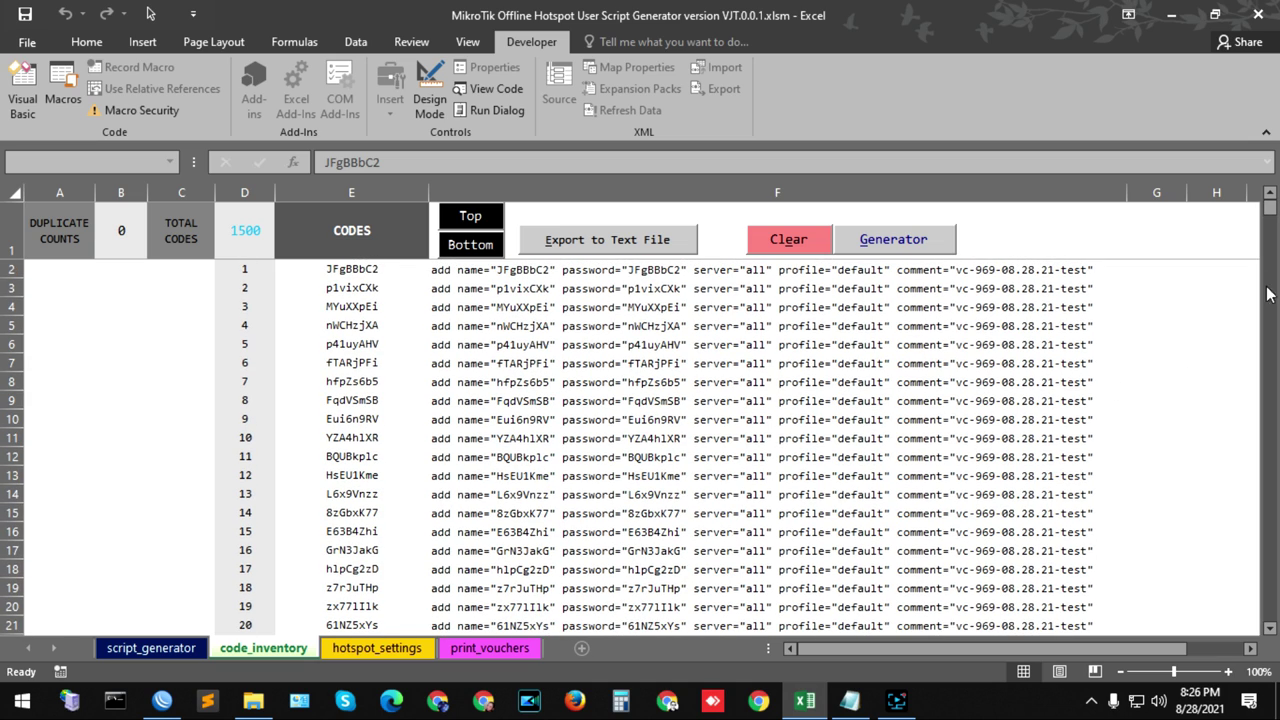
pyautogui.moveTo(1273, 222)
pyautogui.mouseDown()
pyautogui.moveTo(1267, 378)
pyautogui.moveTo(1270, 210)
pyautogui.moveTo(1221, 204)
pyautogui.mouseUp()
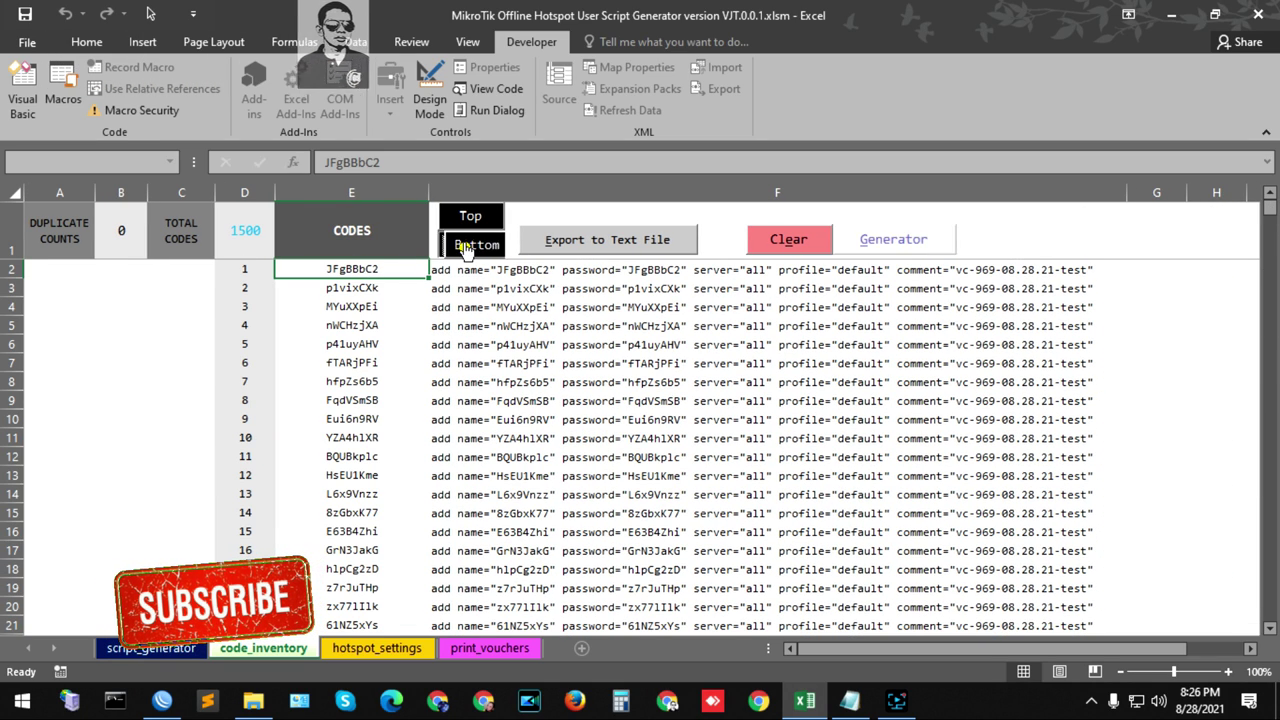
pyautogui.click(468, 244)
pyautogui.click(476, 218)
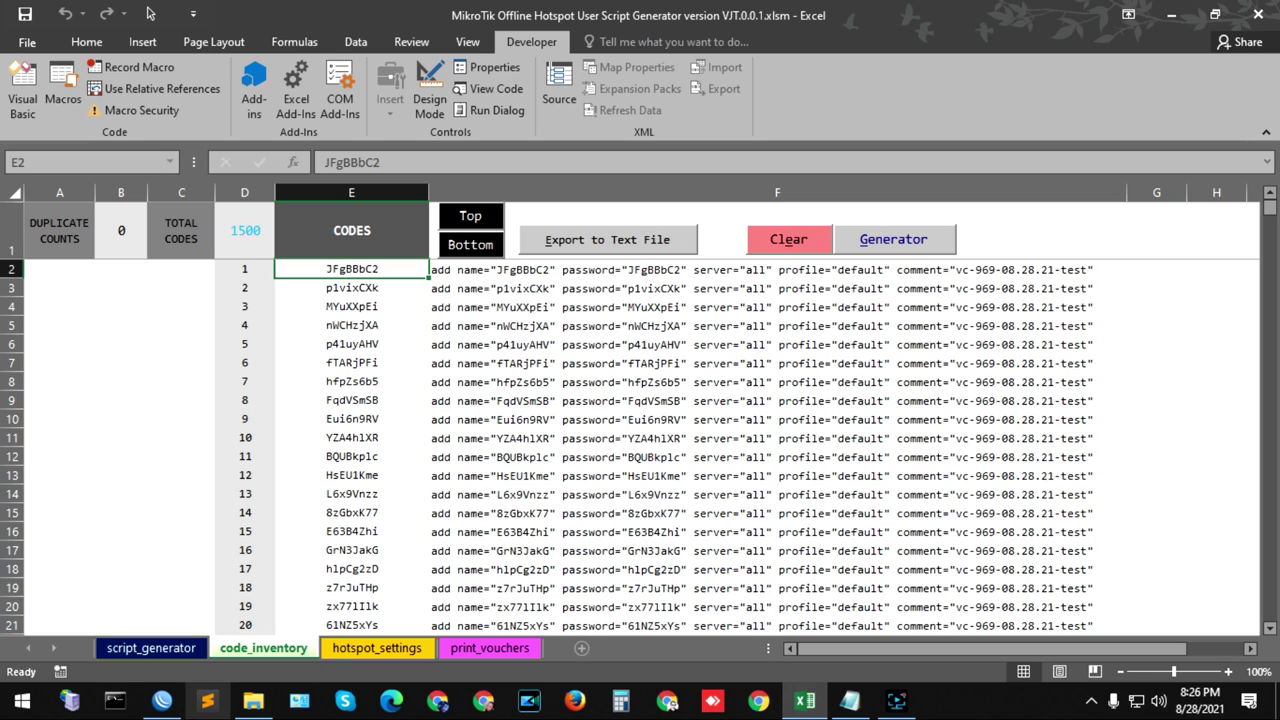
pyautogui.moveTo(176, 710)
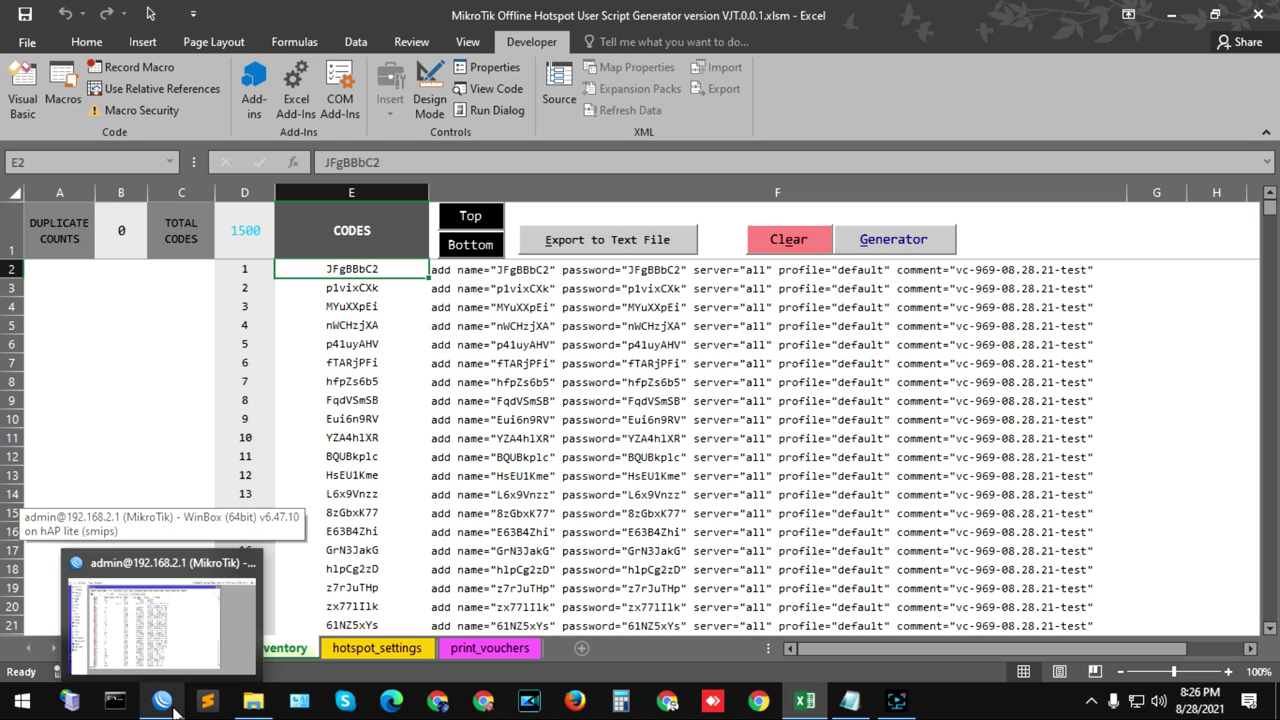
pyautogui.click(481, 379)
pyautogui.click(337, 328)
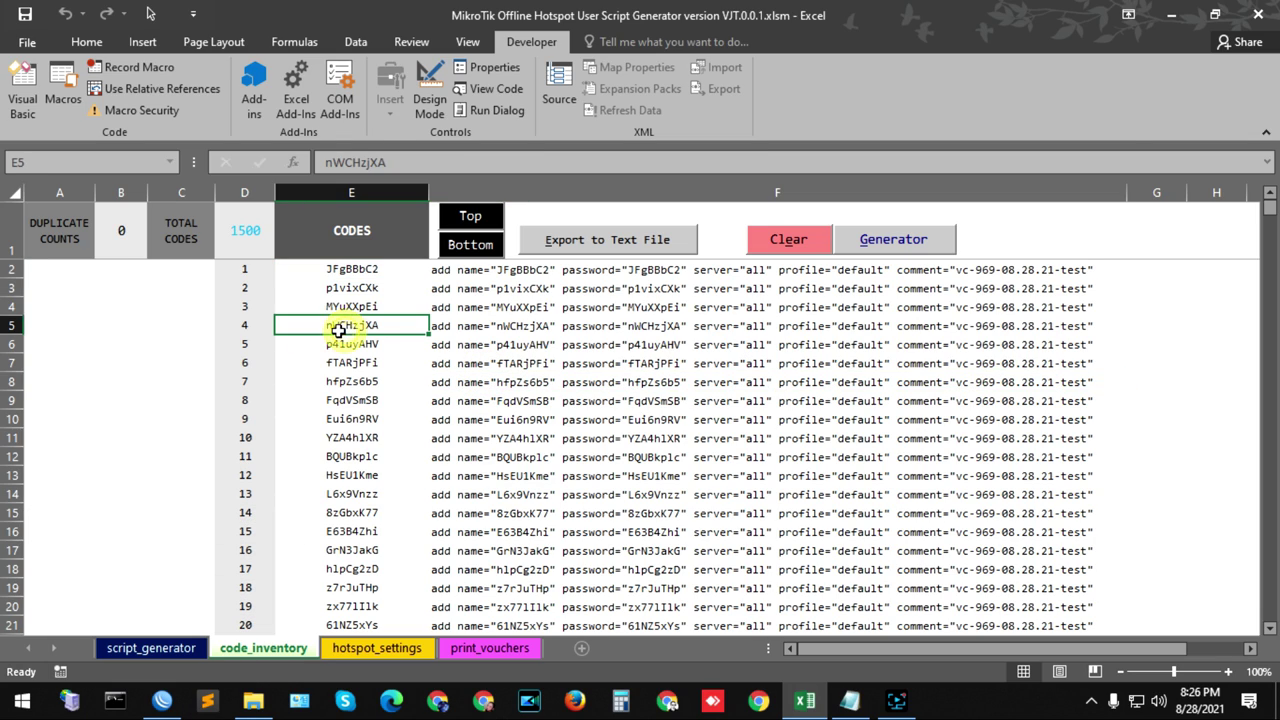
pyautogui.click(648, 398)
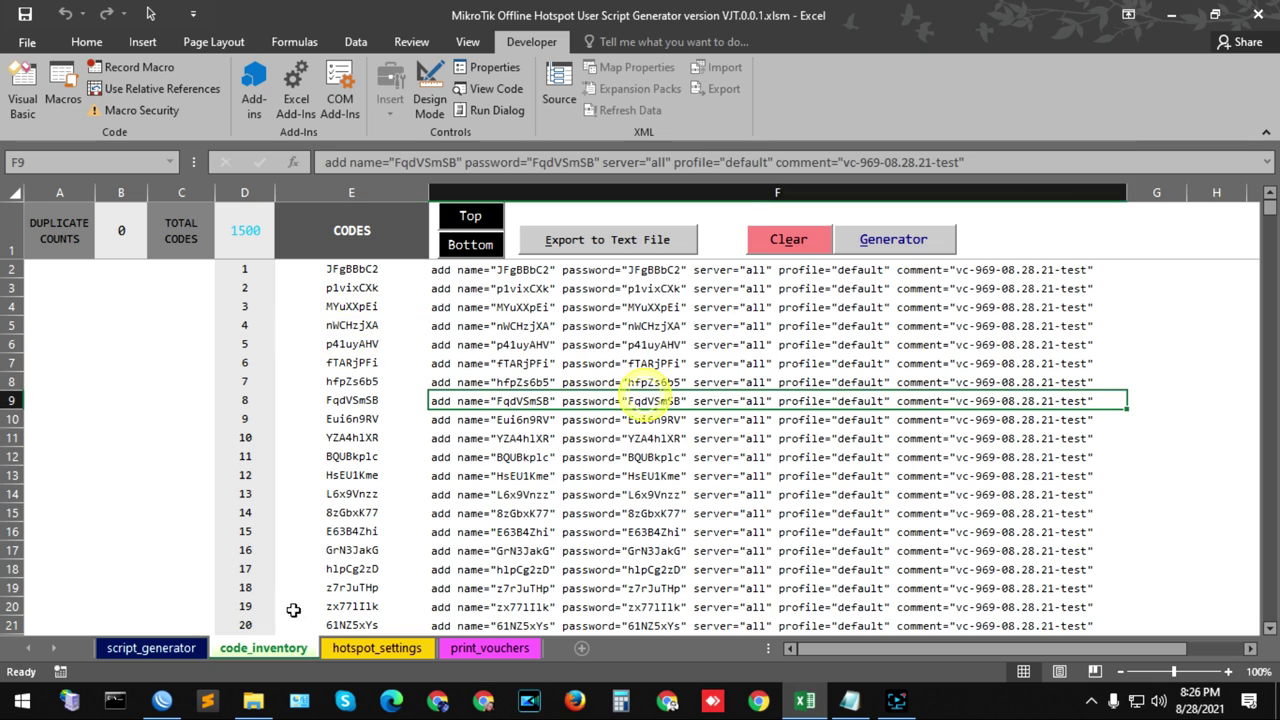
pyautogui.click(170, 647)
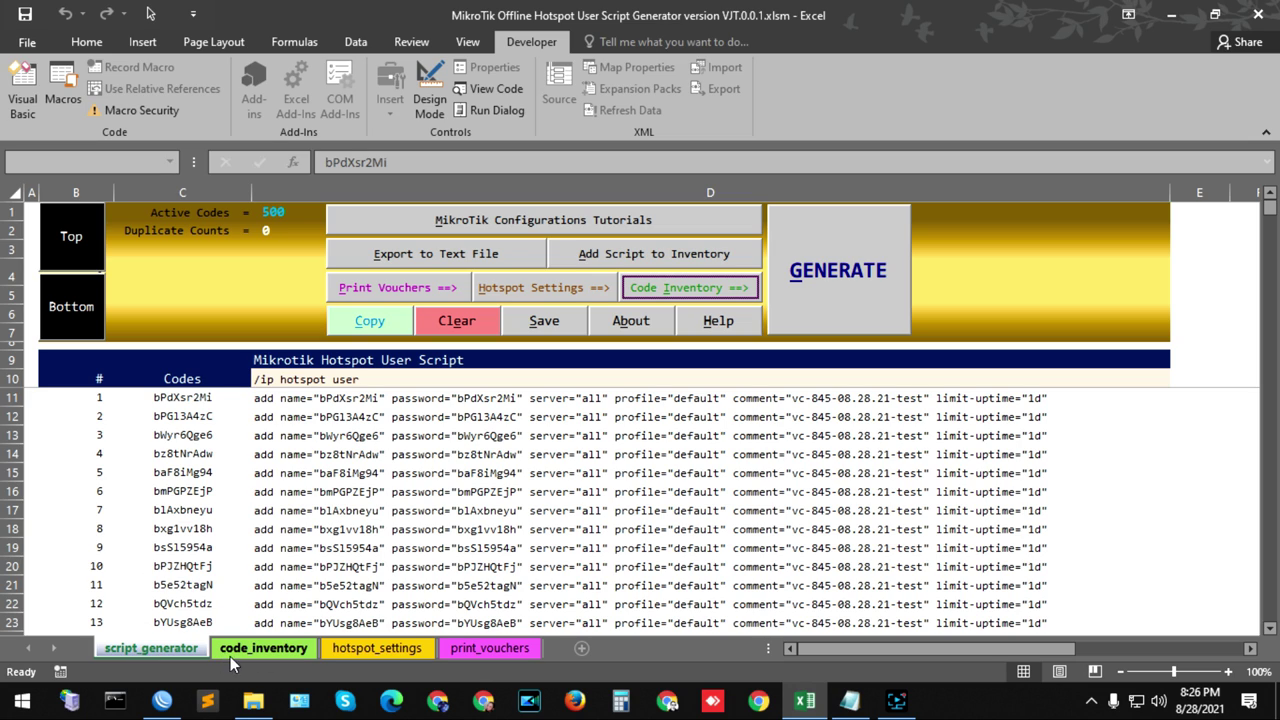
pyautogui.click(265, 650)
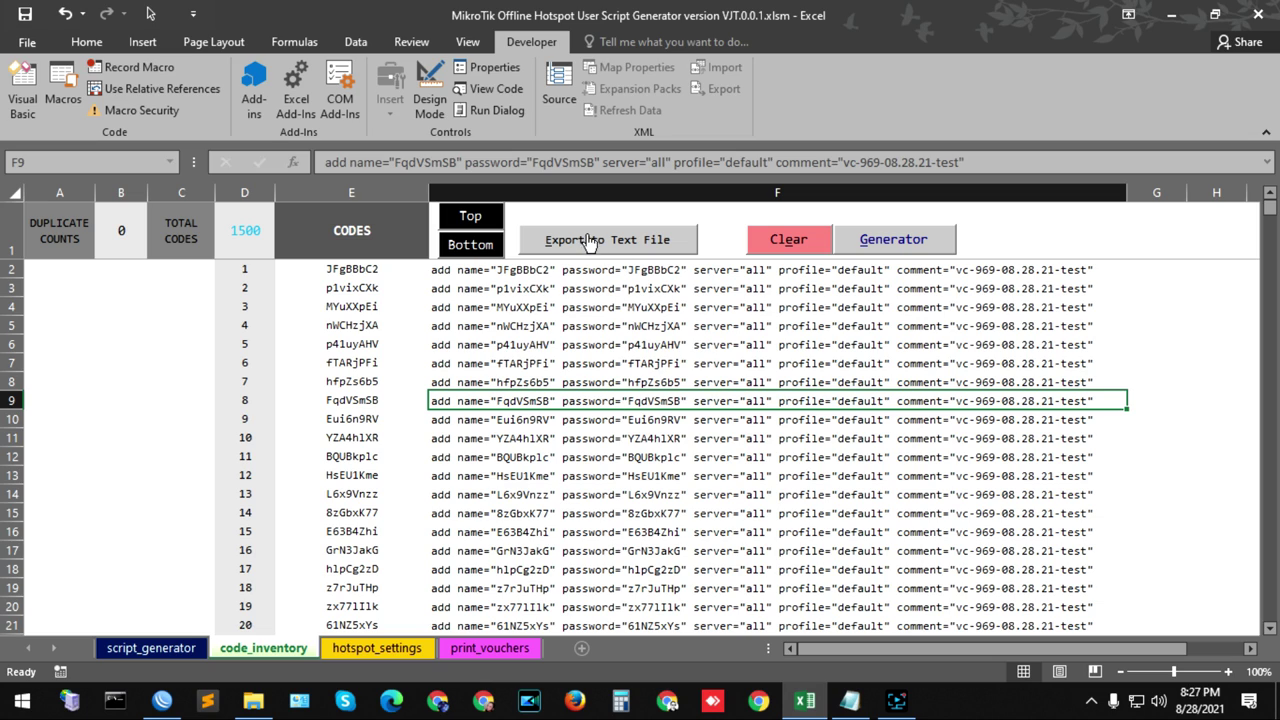
# - Export the 1500 inventory scripts to a text file and bring up its folder in File Explorer
pyautogui.click(625, 248)
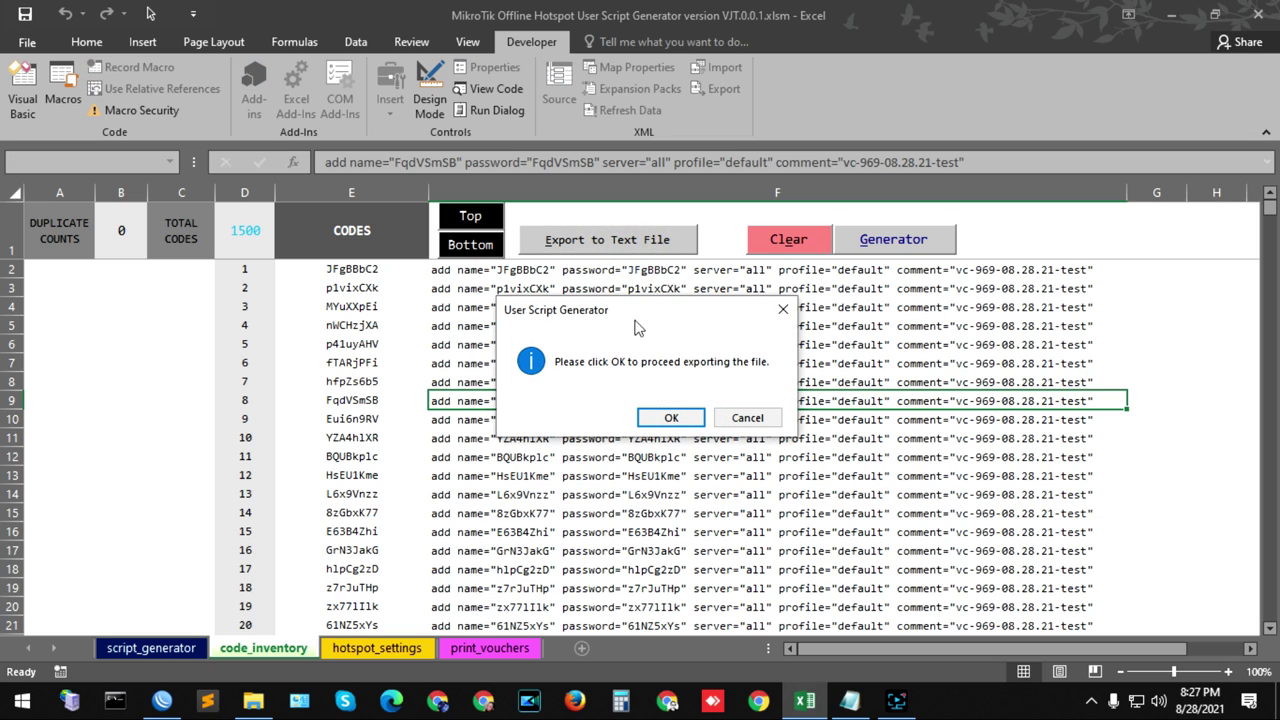
pyautogui.click(665, 418)
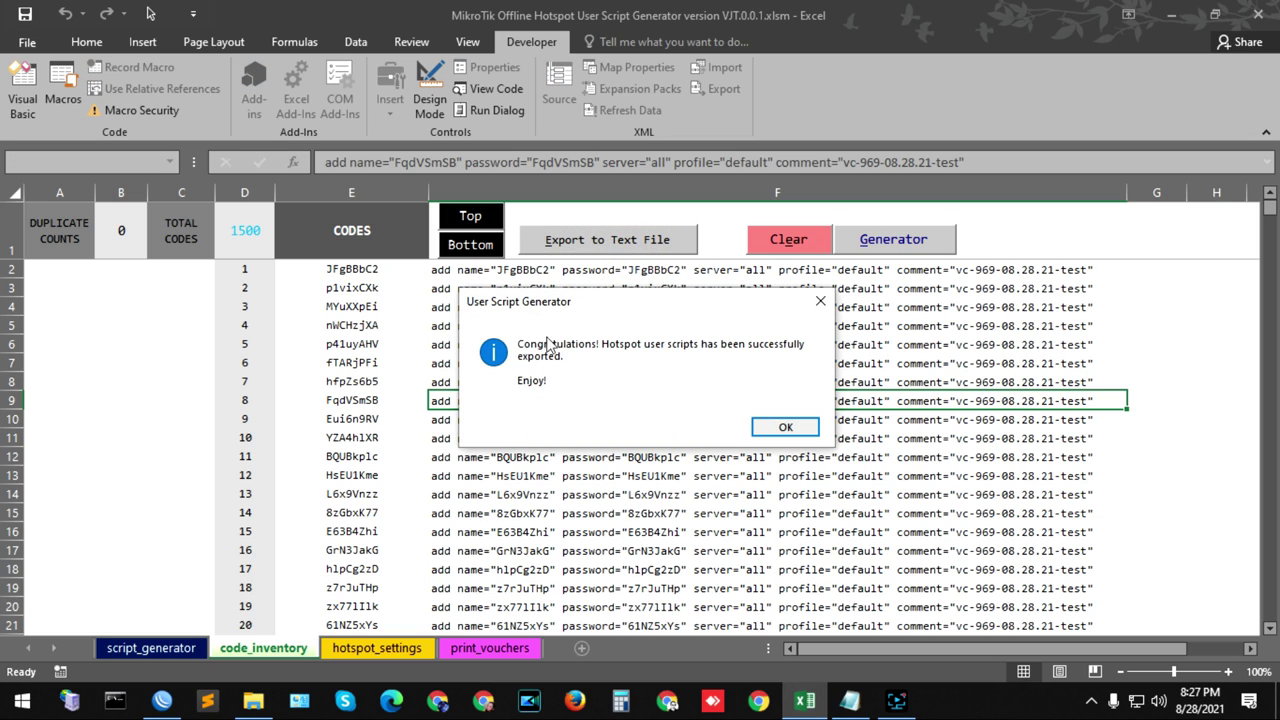
pyautogui.click(783, 426)
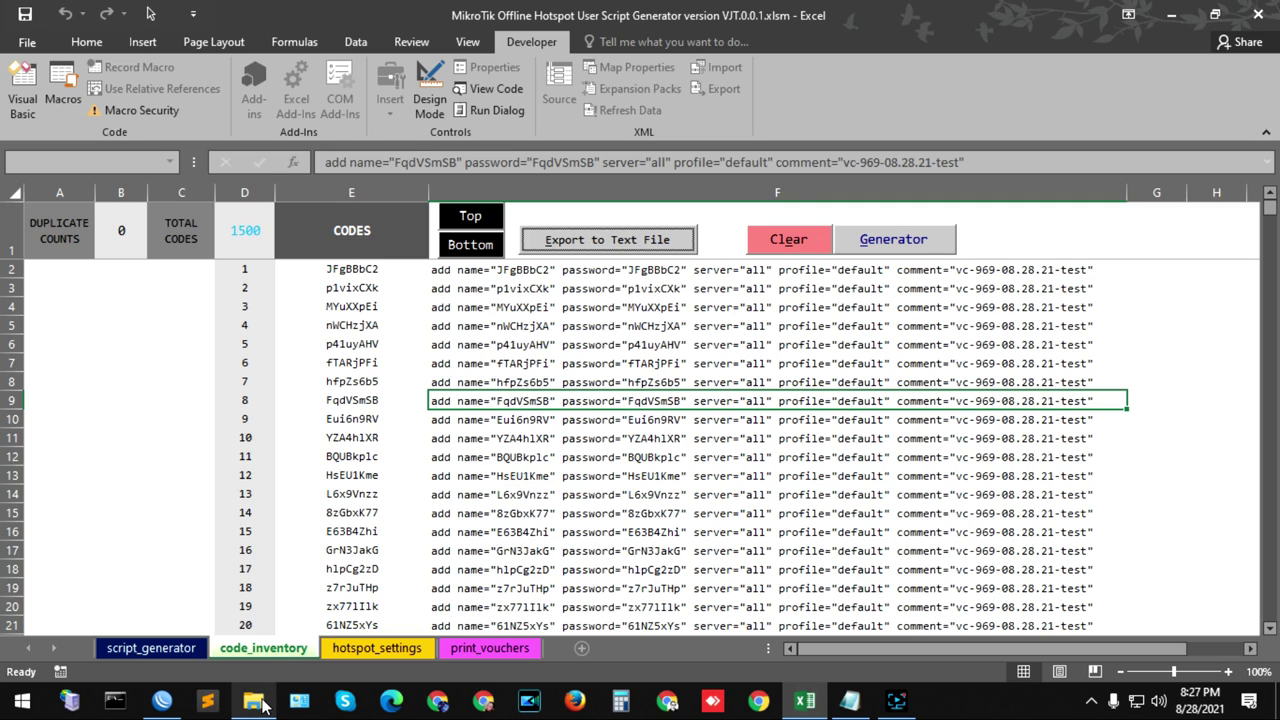
pyautogui.click(255, 697)
# - Open userscript_082821202702.txt maximized in Notepad, scroll through it, and close it
pyautogui.click(313, 370)
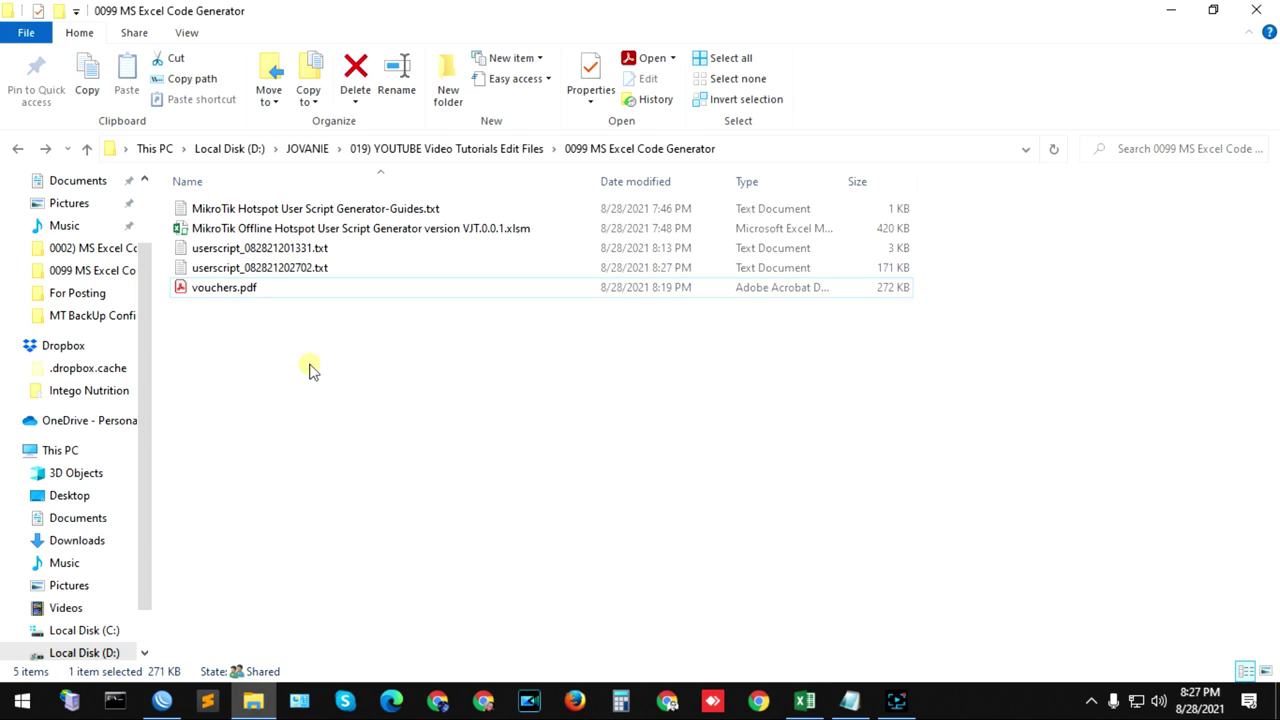
pyautogui.doubleClick(260, 270)
pyautogui.click(1114, 147)
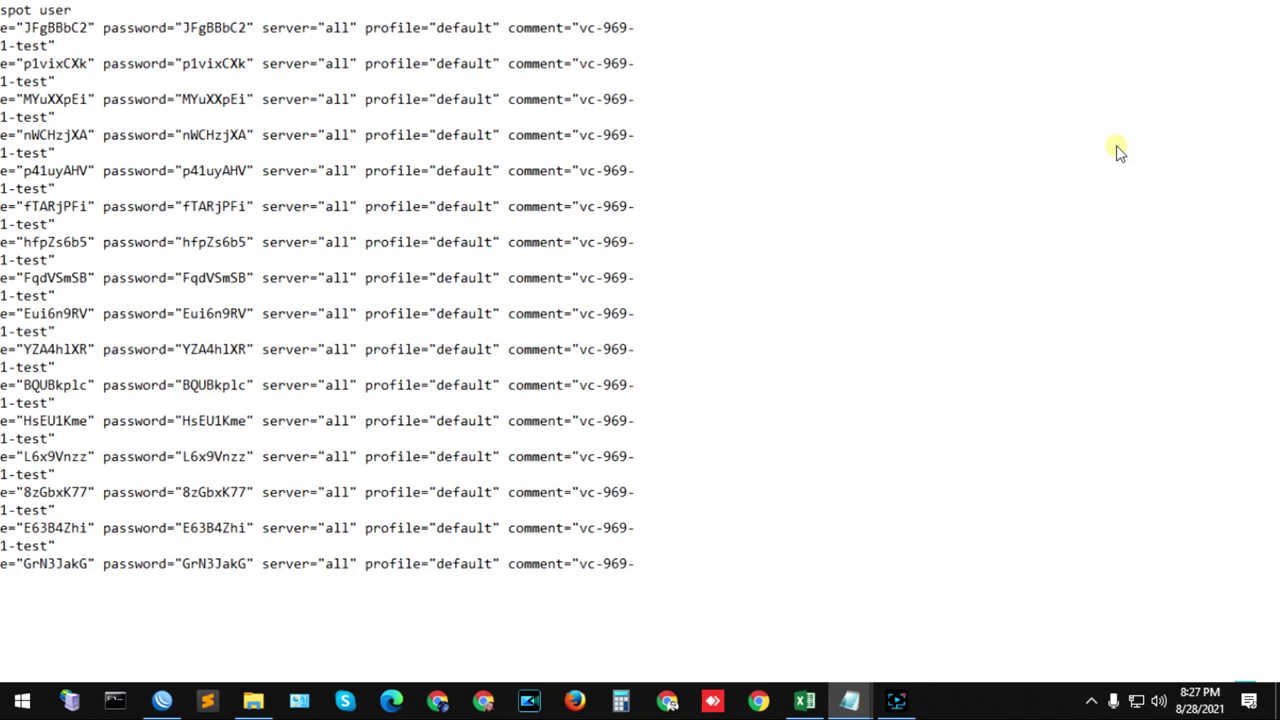
pyautogui.moveTo(1271, 64)
pyautogui.mouseDown()
pyautogui.moveTo(1274, 655)
pyautogui.moveTo(1271, 64)
pyautogui.mouseUp()
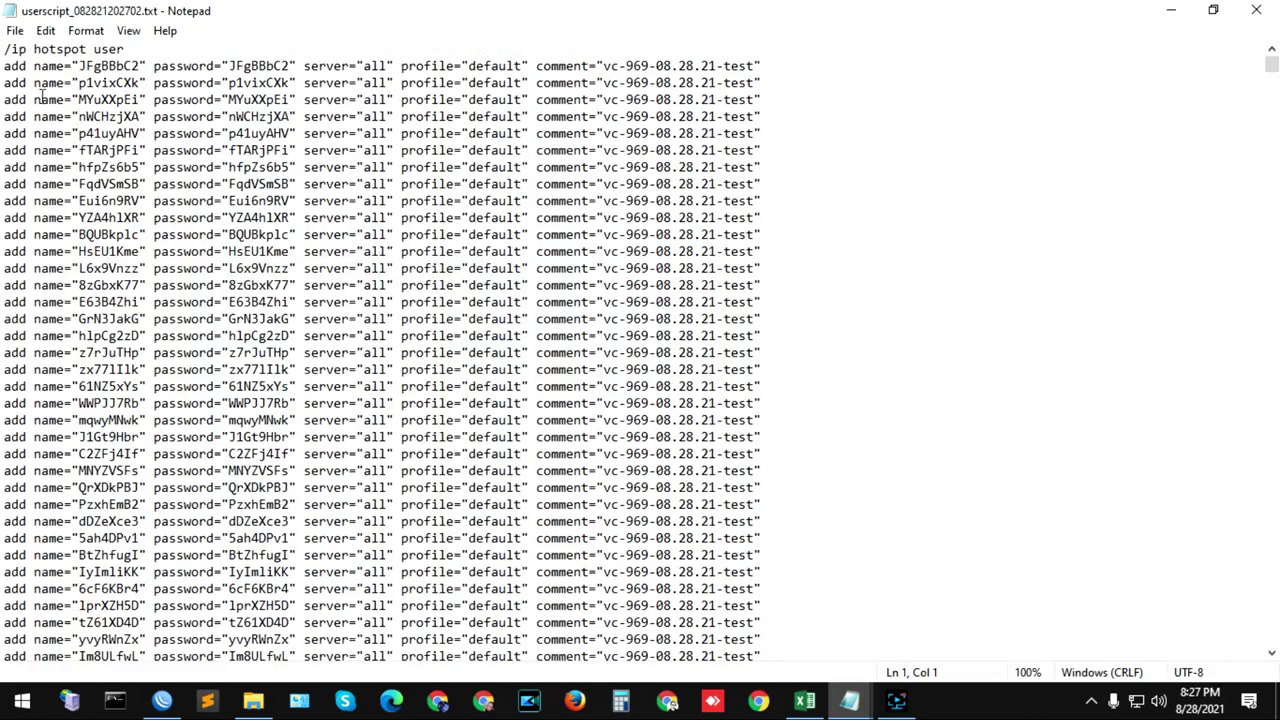
pyautogui.click(1256, 10)
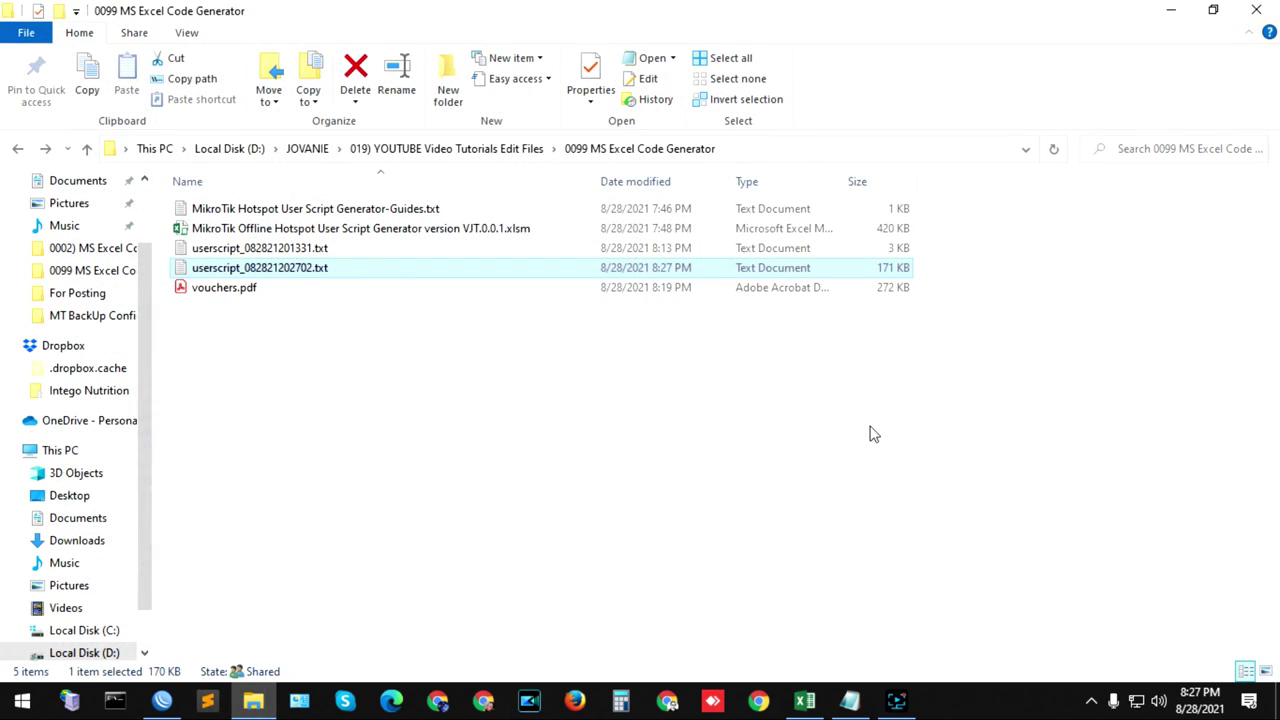
# - Highlight step 6 on importing the script in the guide notes, then return to WinBox
pyautogui.click(850, 700)
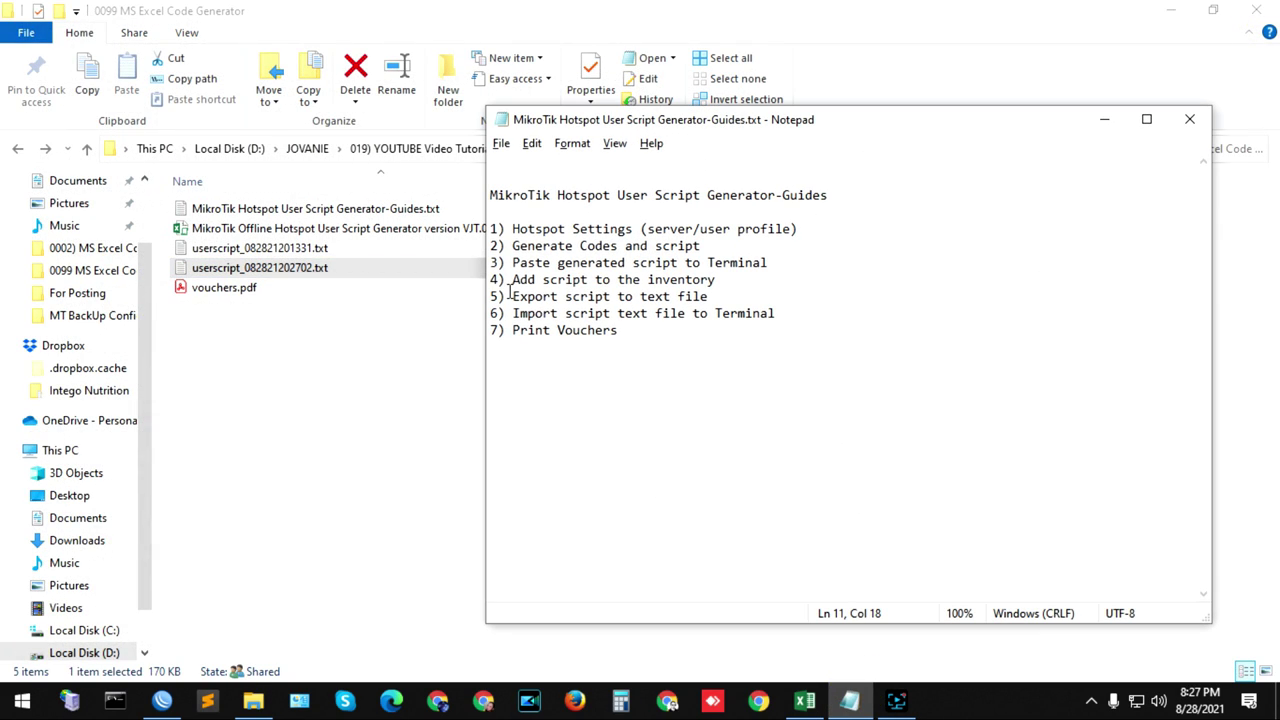
pyautogui.moveTo(492, 316); pyautogui.dragTo(805, 316)
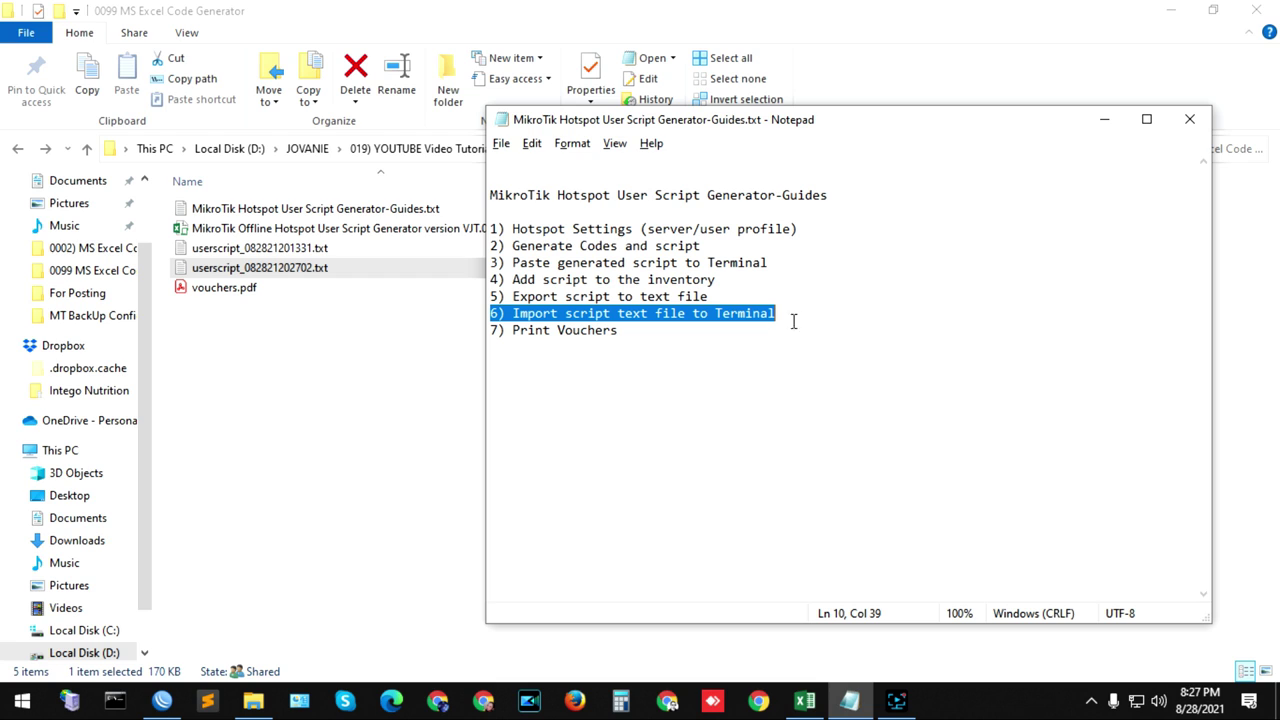
pyautogui.click(1104, 119)
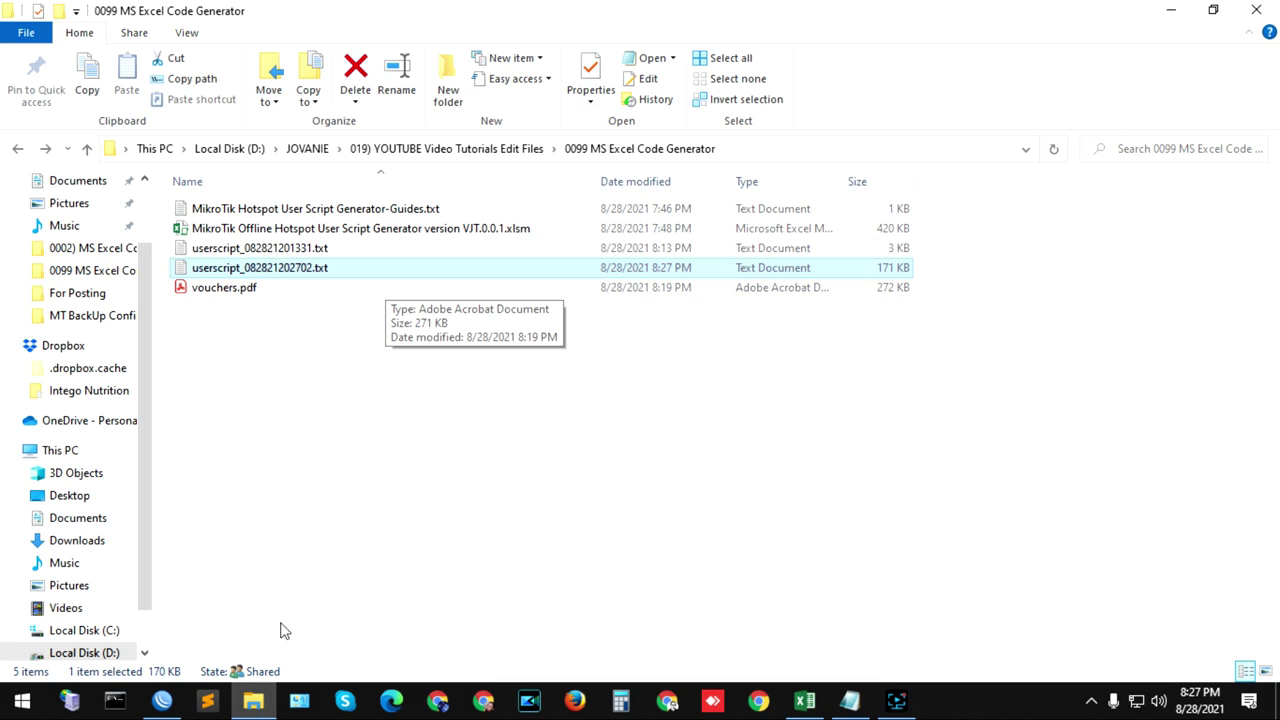
pyautogui.click(163, 703)
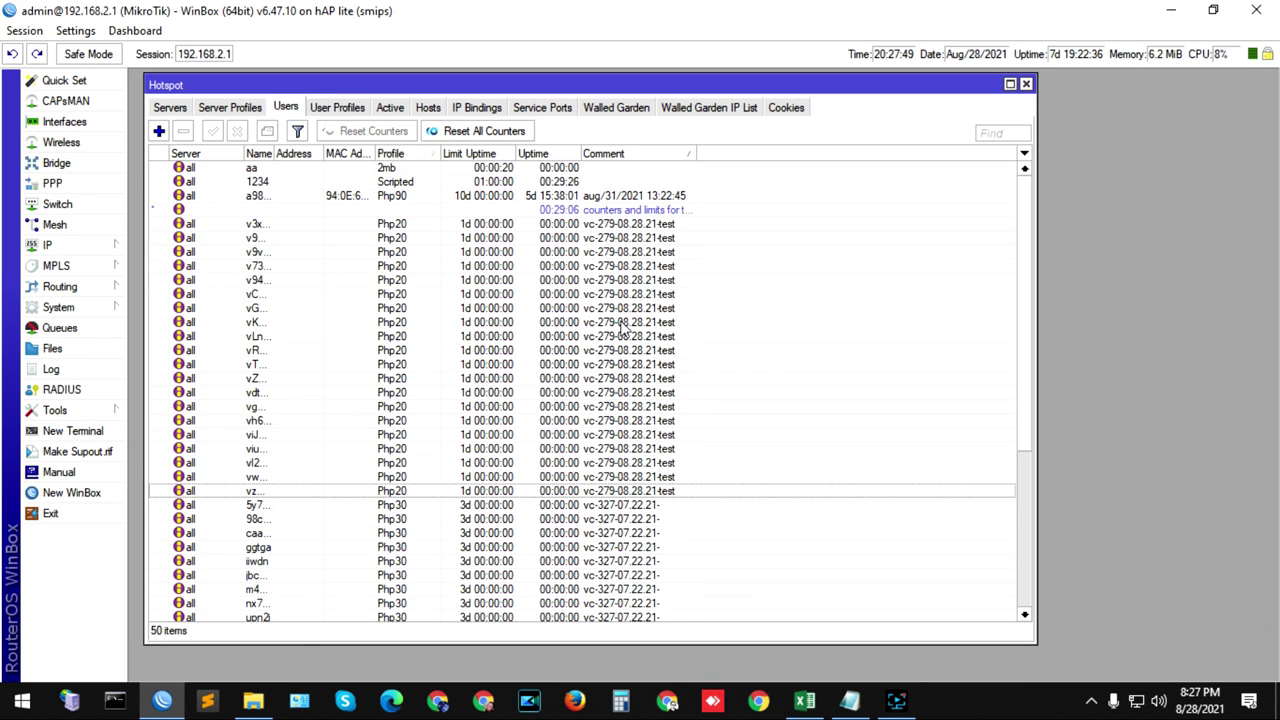
# - Delete the 20 vc-279-08.28.21-test hotspot users, leaving 30, and open the router's File List
pyautogui.moveTo(1028, 284)
pyautogui.mouseDown()
pyautogui.moveTo(1028, 467)
pyautogui.moveTo(1025, 236)
pyautogui.moveTo(1010, 491)
pyautogui.moveTo(1027, 277)
pyautogui.mouseUp()
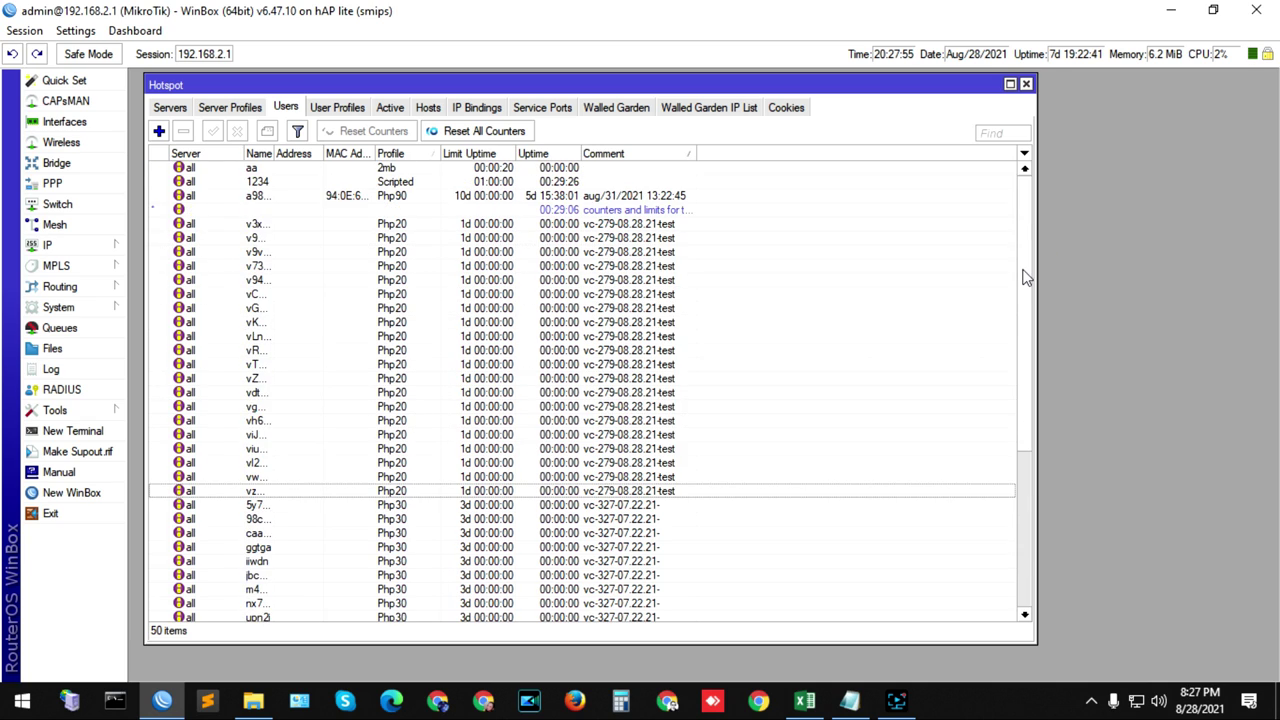
pyautogui.click(609, 225)
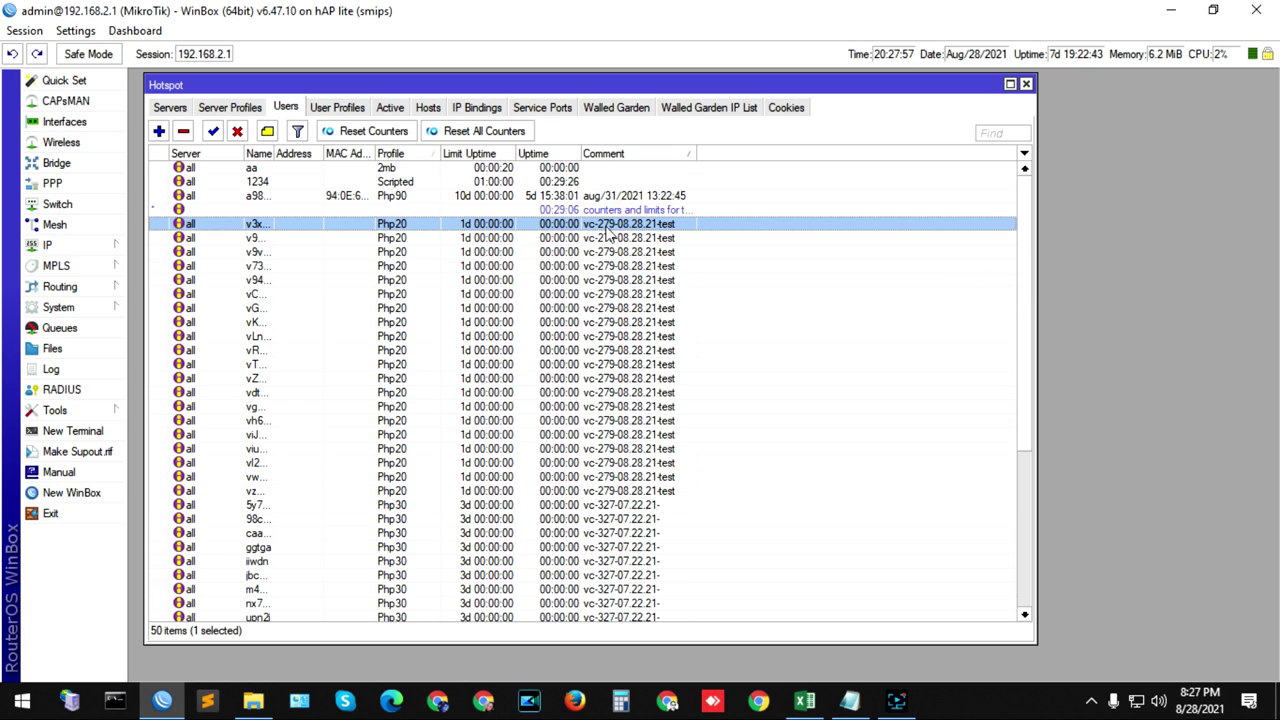
pyautogui.keyDown('shift'); pyautogui.click(645, 492); pyautogui.keyUp('shift')
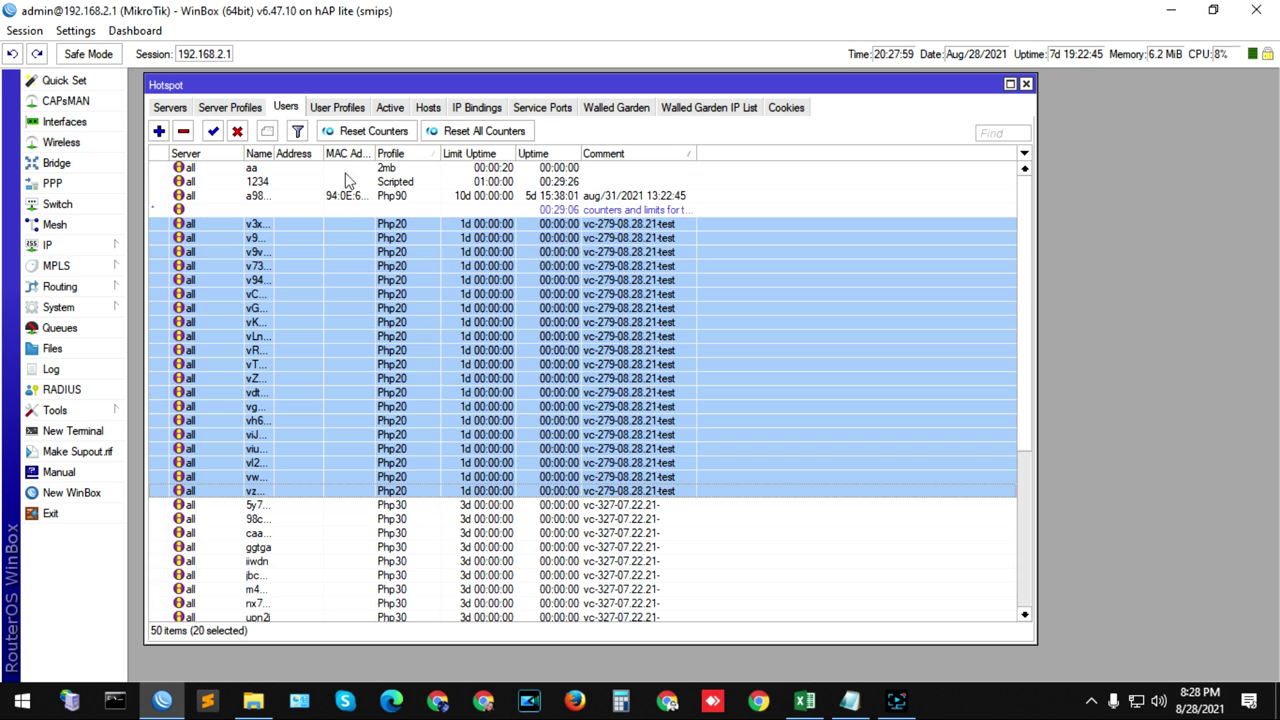
pyautogui.click(183, 131)
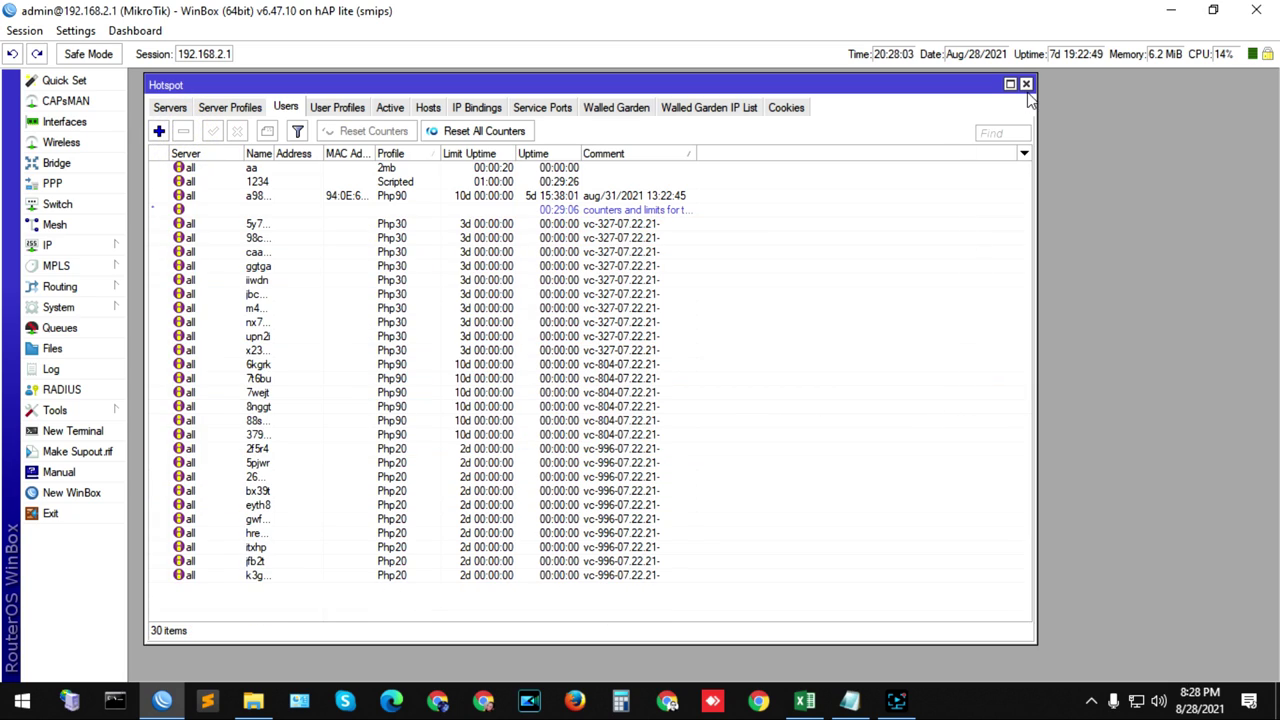
pyautogui.click(55, 349)
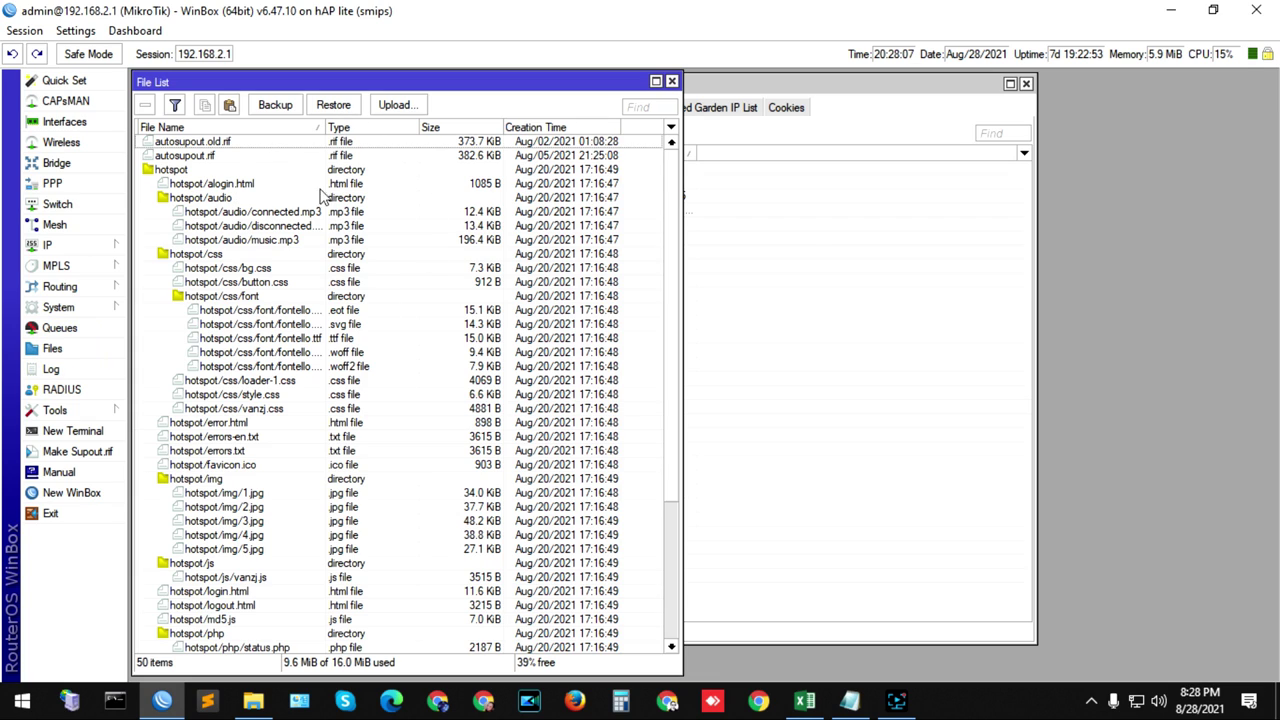
# - Drag userscript_082821202702.txt from File Explorer into the router's File List, confirm it uploaded, and close the list
pyautogui.moveTo(668, 200); pyautogui.dragTo(676, 190)
pyautogui.click(253, 700)
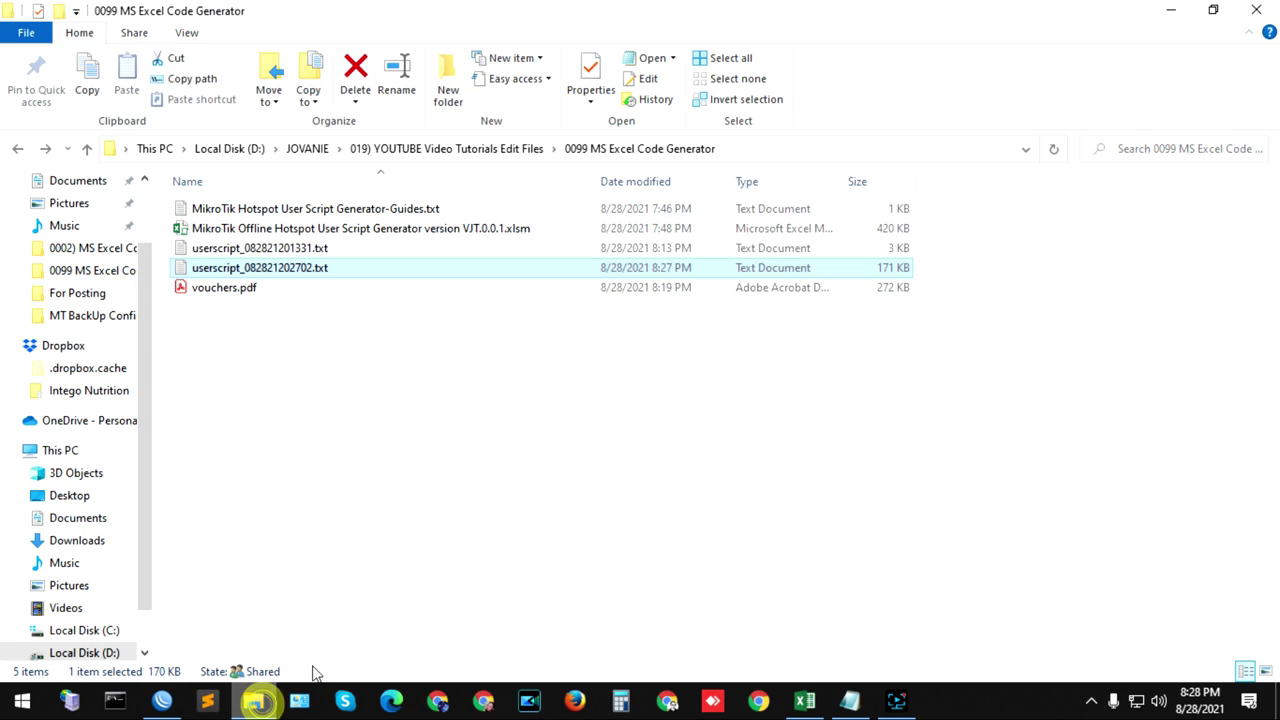
pyautogui.moveTo(278, 270)
pyautogui.mouseDown()
pyautogui.moveTo(276, 367)
pyautogui.moveTo(316, 566)
pyautogui.mouseUp()
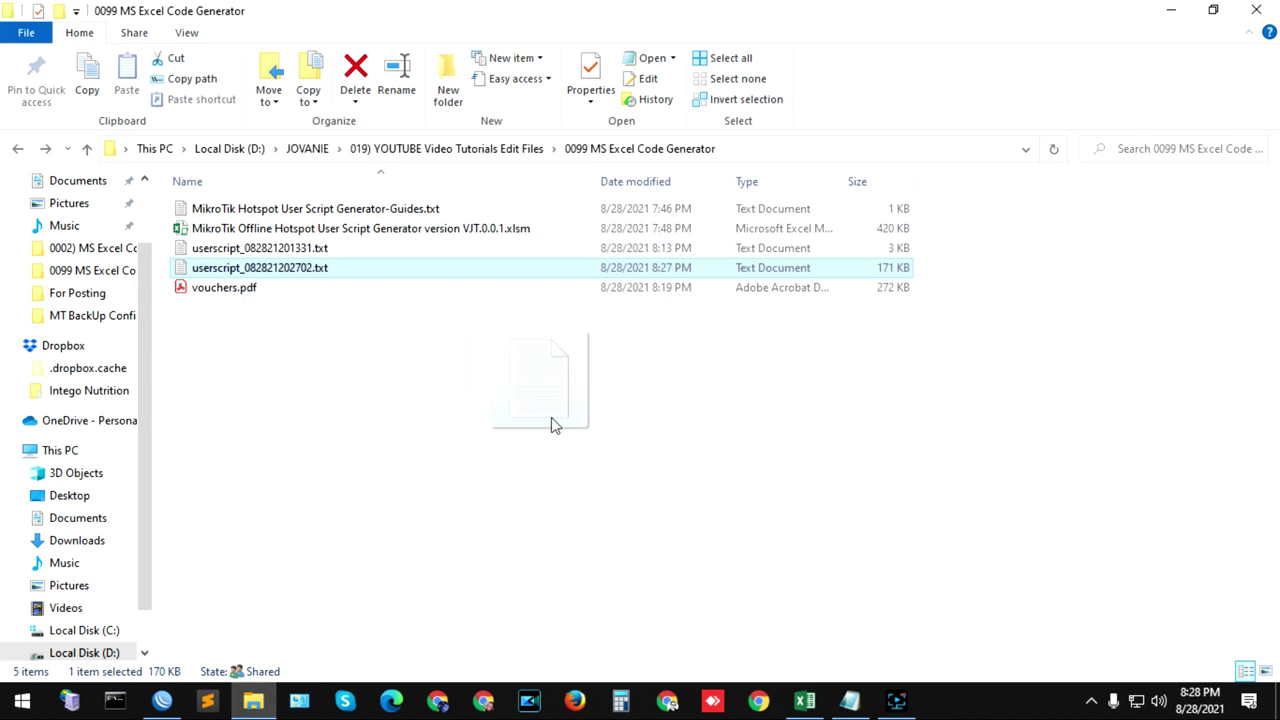
pyautogui.moveTo(316, 566)
pyautogui.mouseDown()
pyautogui.moveTo(162, 700)
pyautogui.moveTo(325, 324)
pyautogui.moveTo(190, 152)
pyautogui.mouseUp()
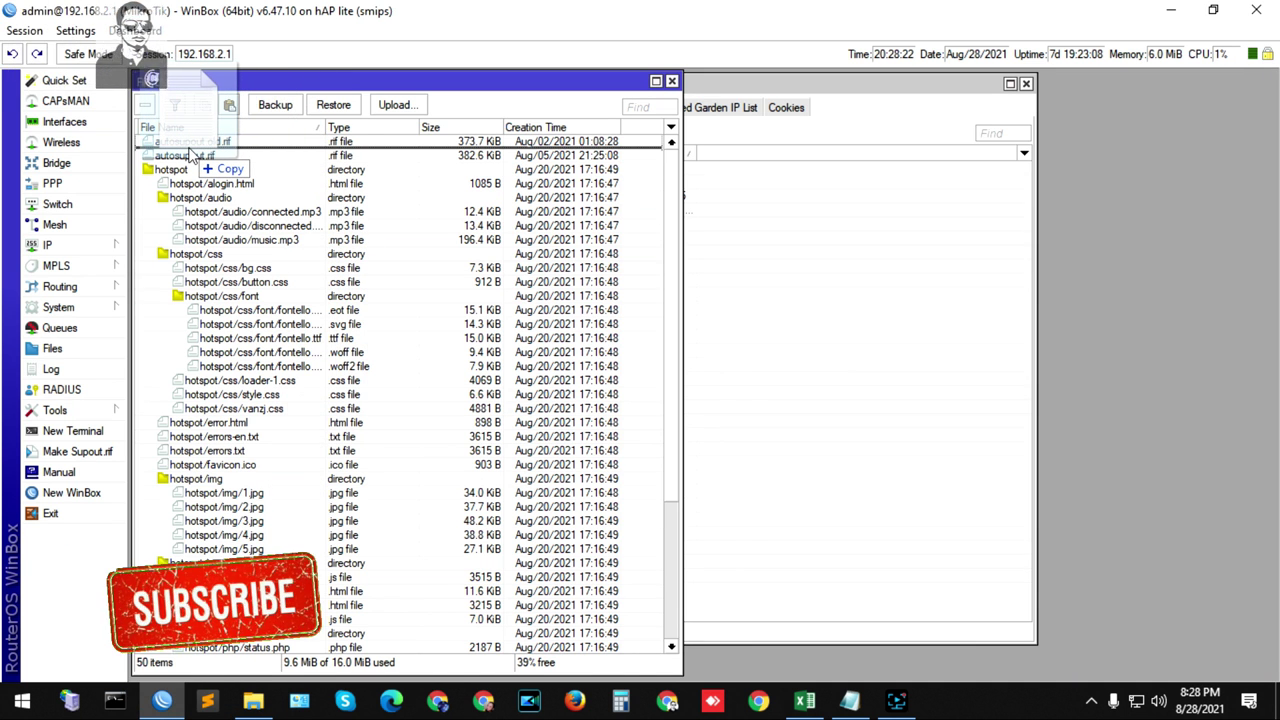
pyautogui.moveTo(190, 152); pyautogui.dragTo(190, 155)
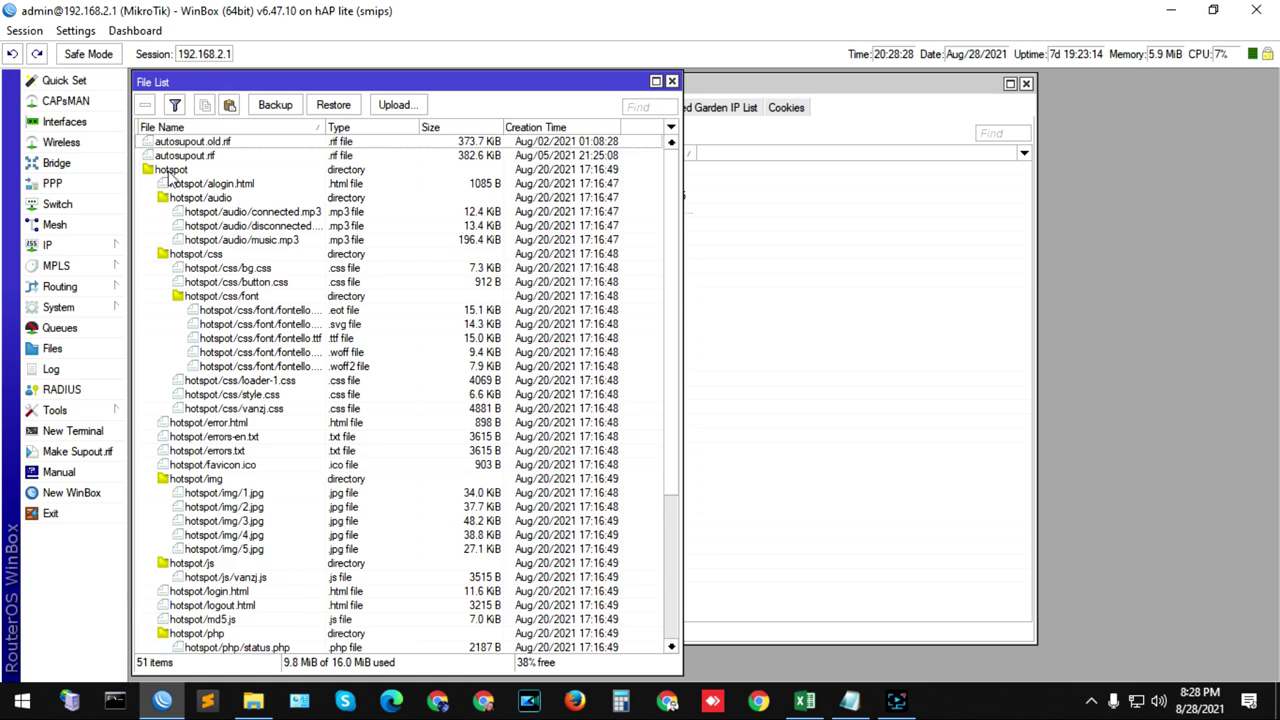
pyautogui.moveTo(674, 200); pyautogui.dragTo(675, 360)
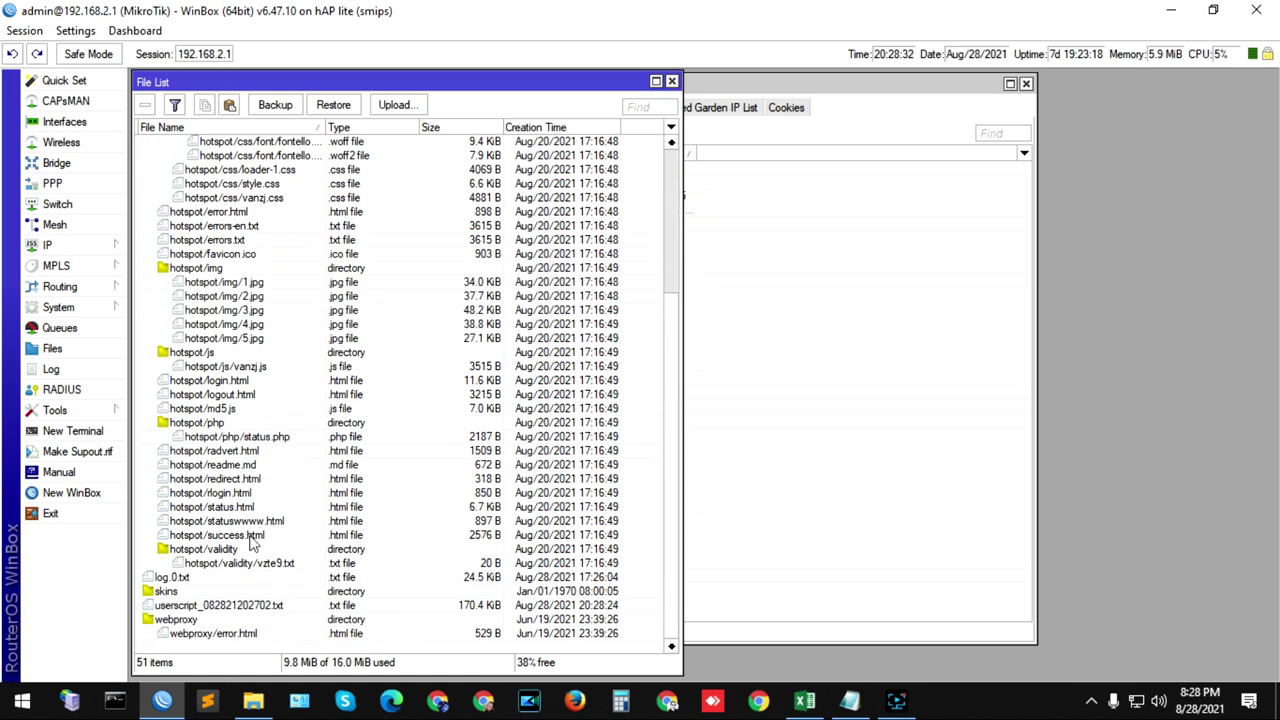
pyautogui.click(195, 607)
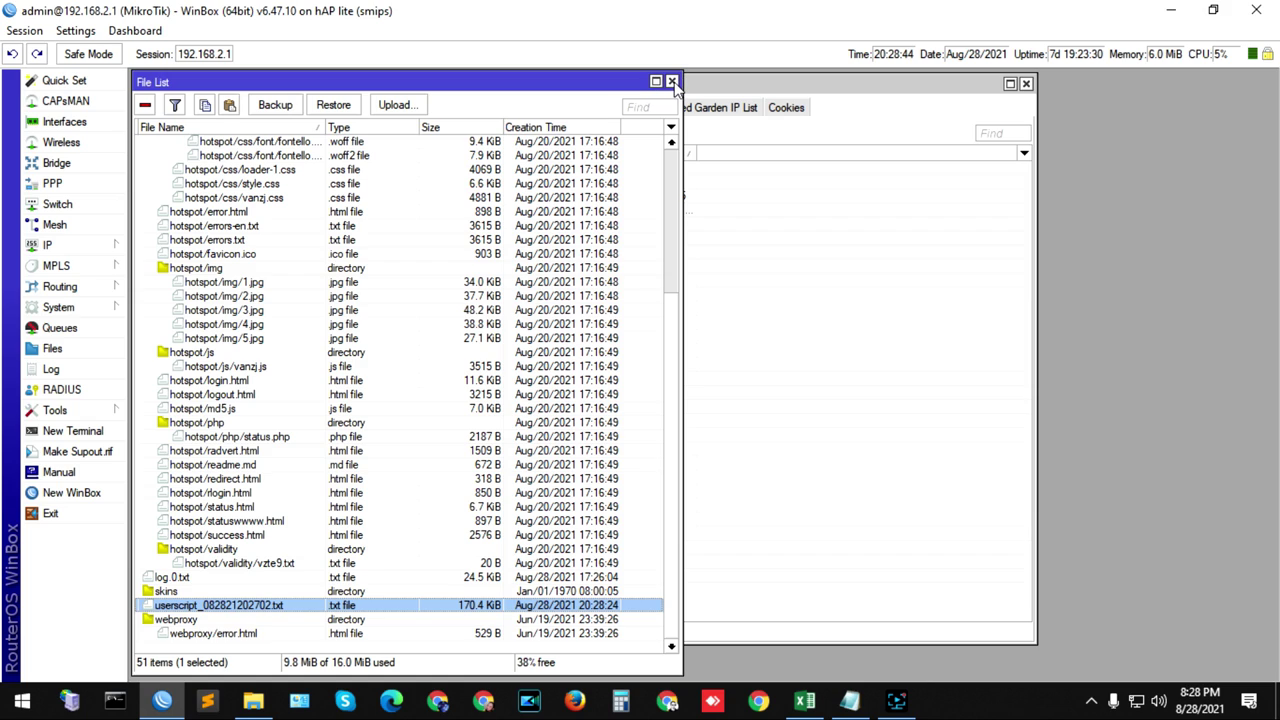
pyautogui.click(672, 82)
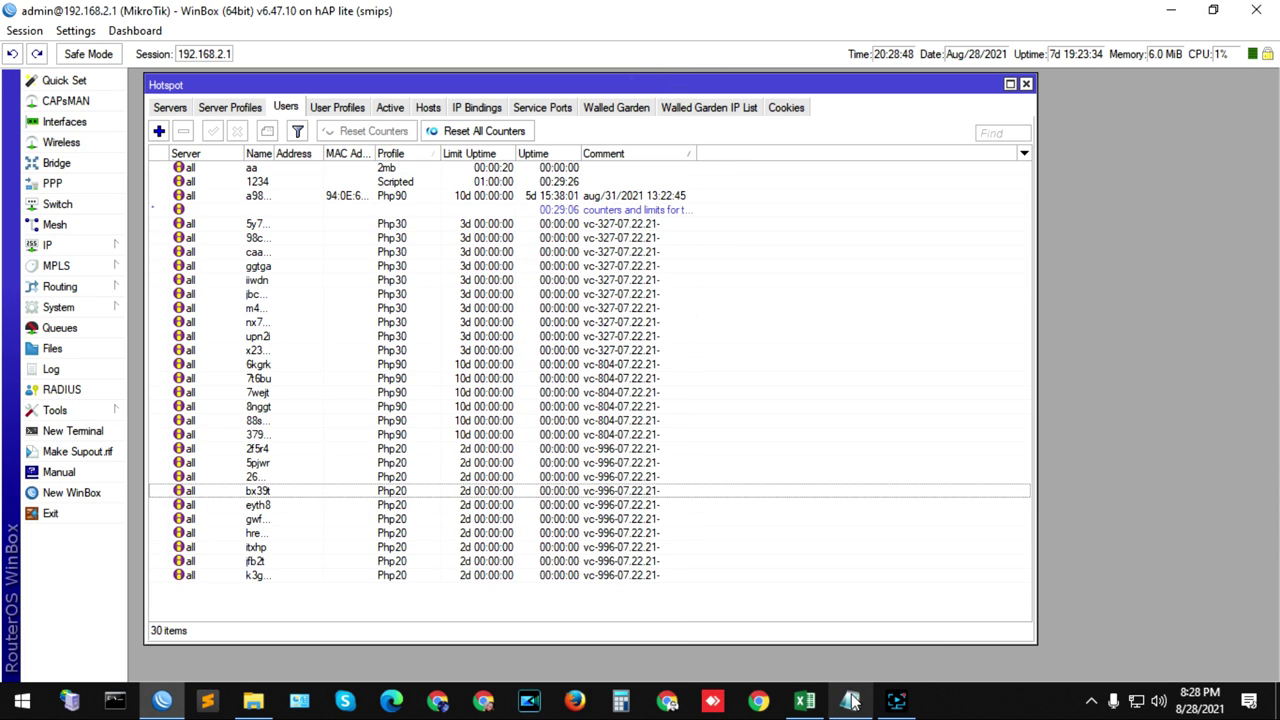
# - Open a new router terminal, move it right, and bring the 0099 MS Excel Code Generator folder forward
pyautogui.moveTo(852, 700)
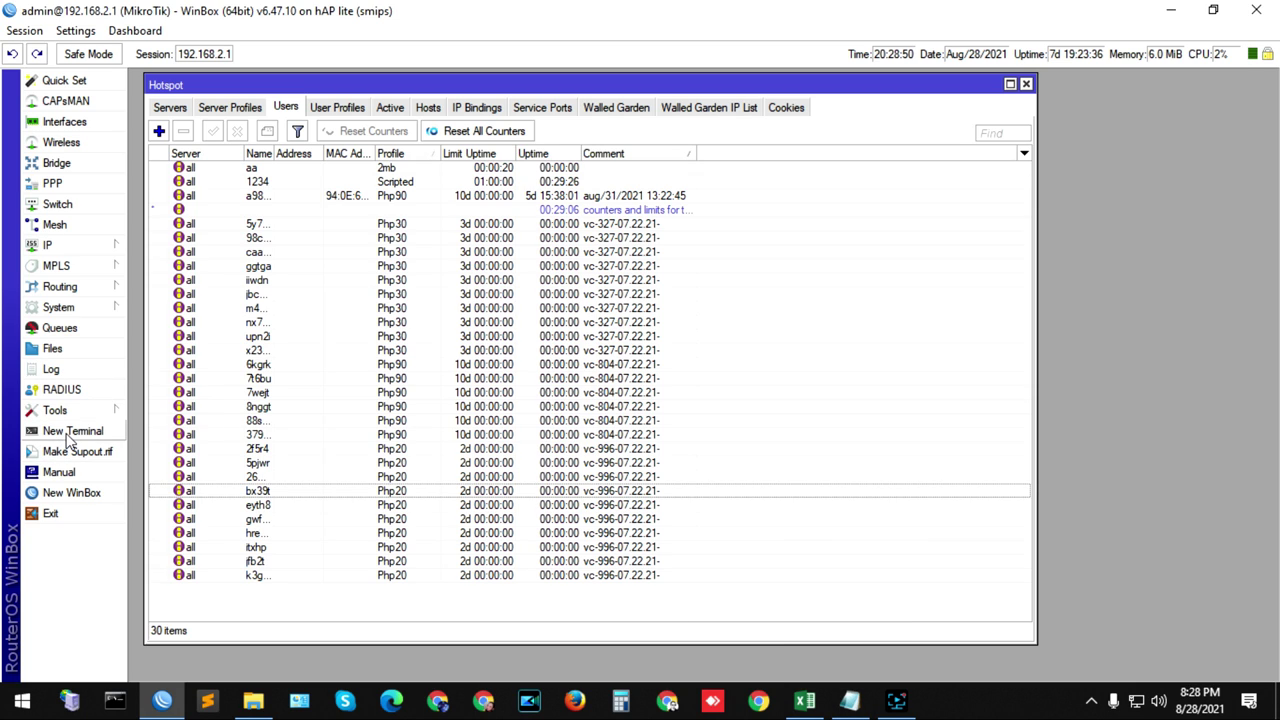
pyautogui.click(70, 436)
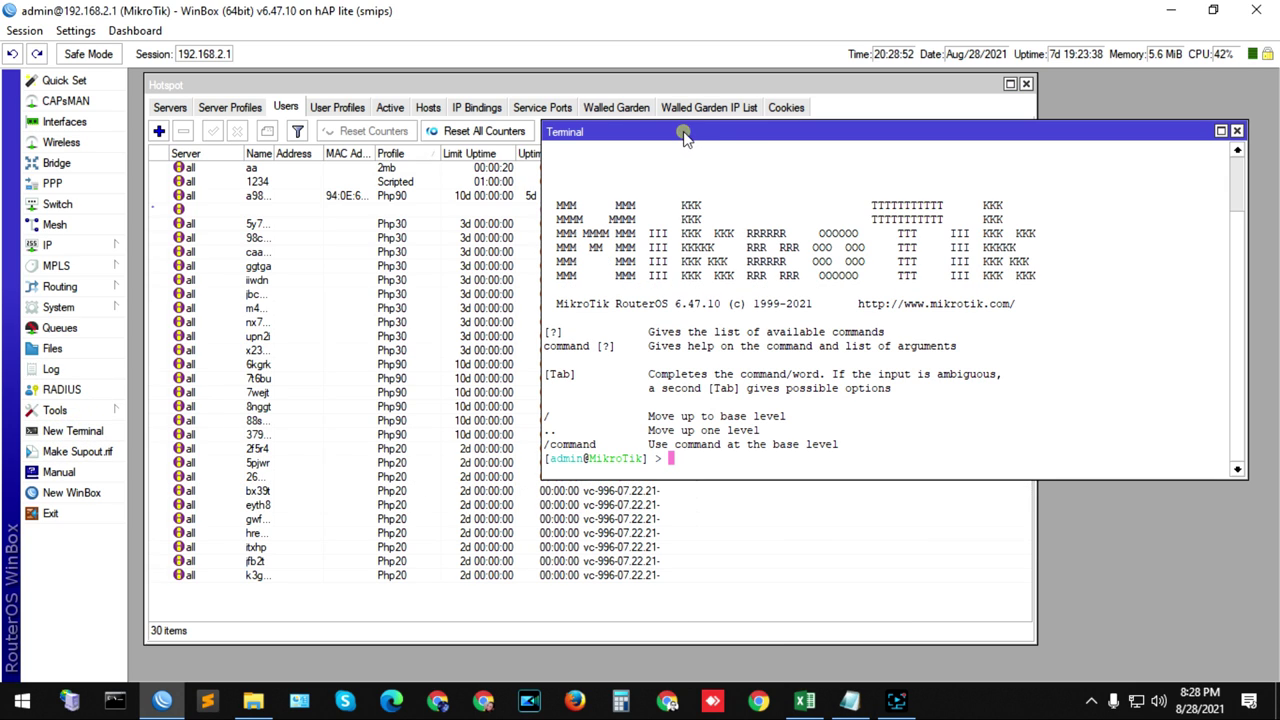
pyautogui.moveTo(683, 135); pyautogui.dragTo(853, 152)
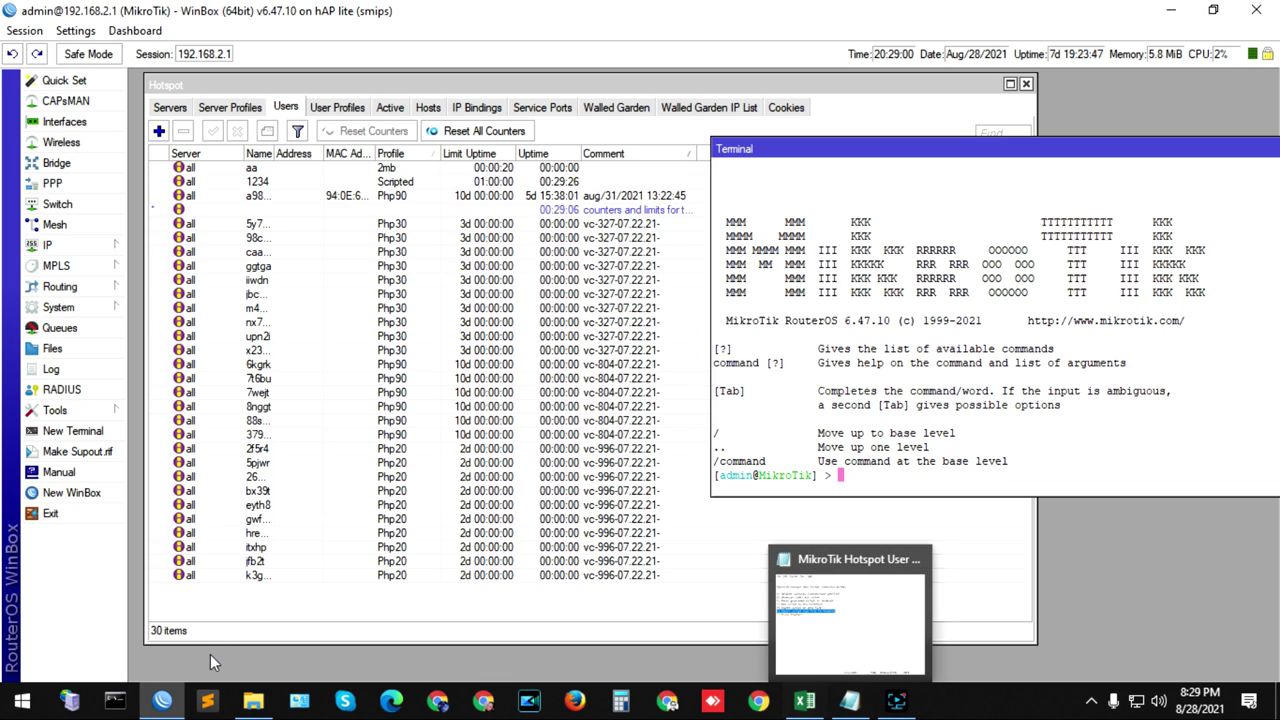
pyautogui.click(253, 700)
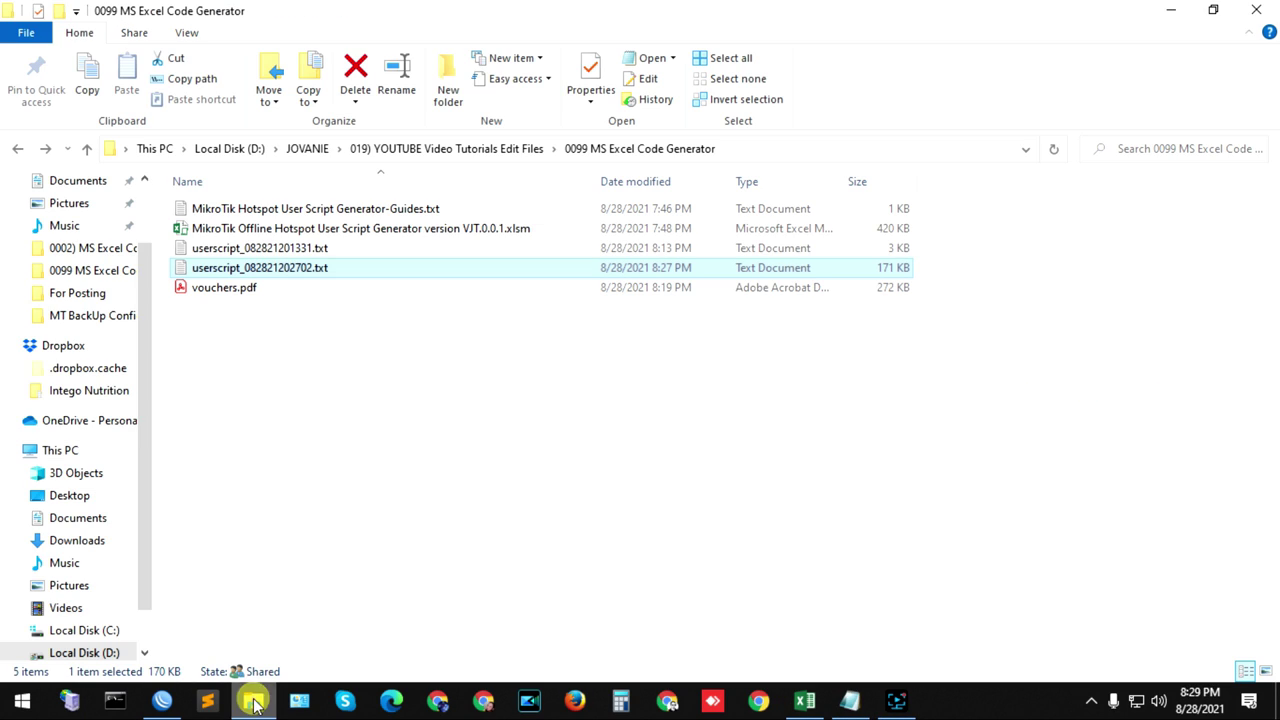
pyautogui.press('F2')
pyautogui.rightClick(256, 271)
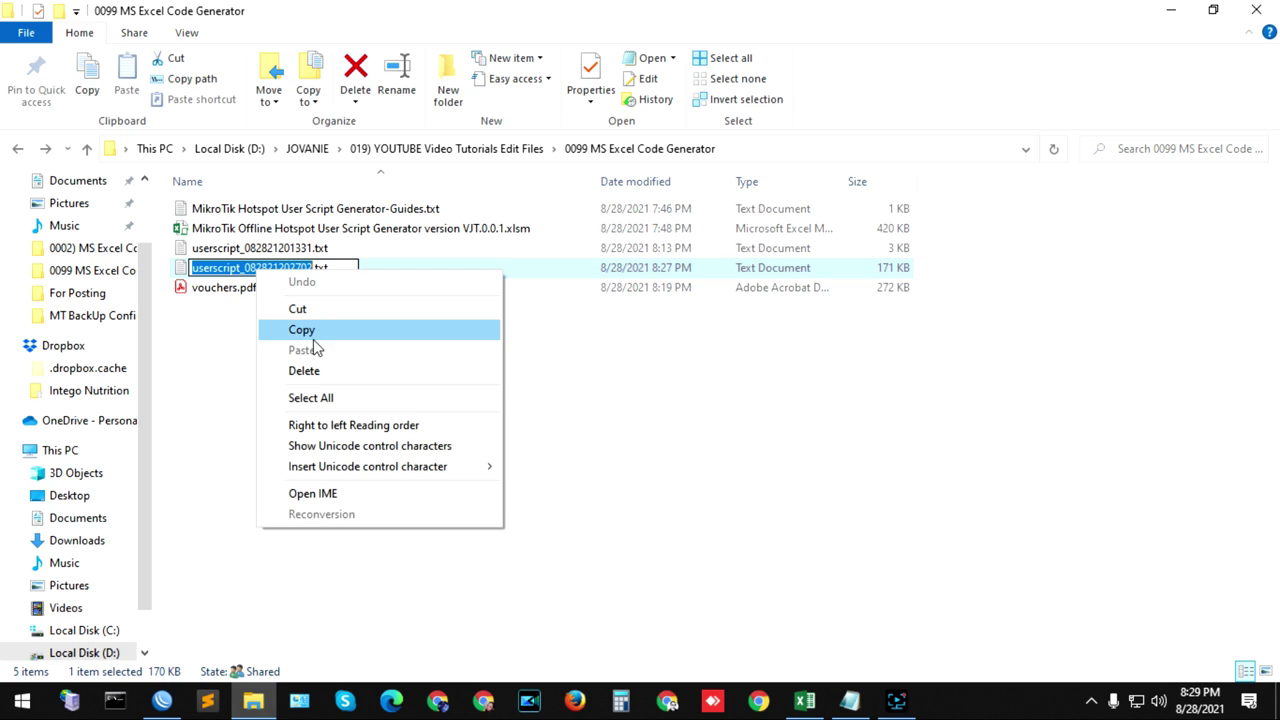
pyautogui.click(313, 336)
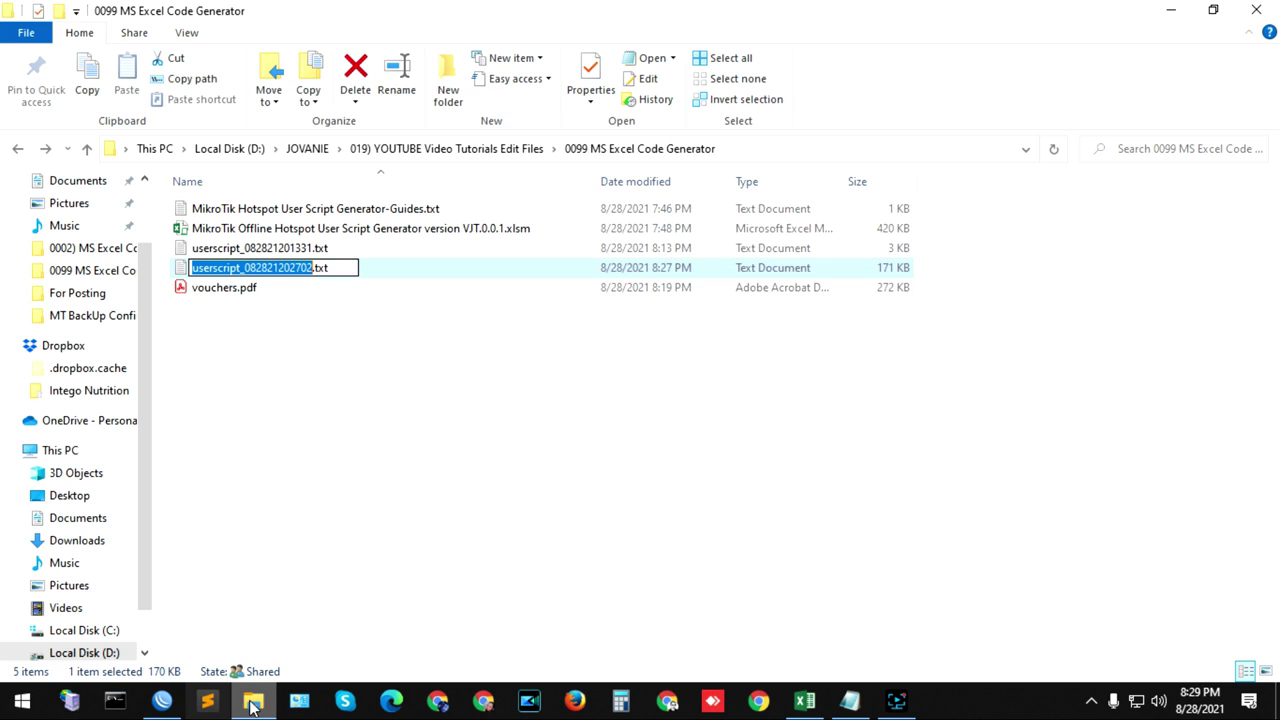
pyautogui.click(162, 703)
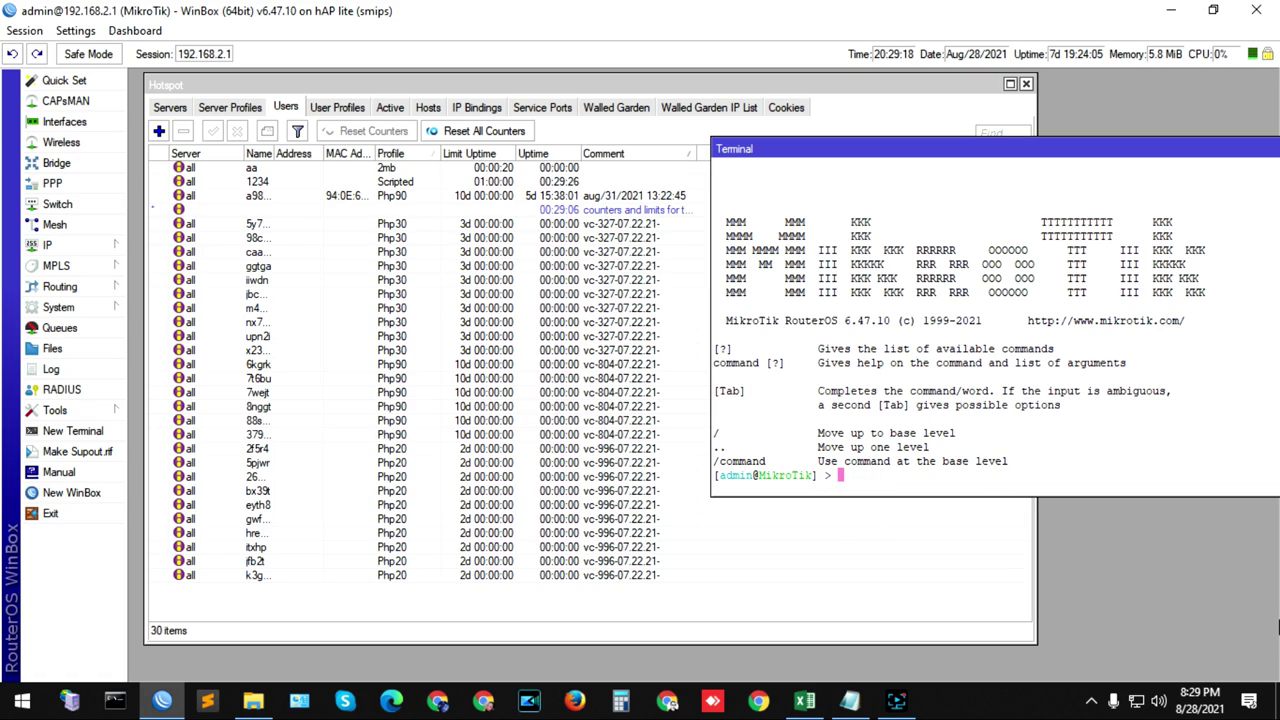
# - Run 'import userscript_082821202702.txt' in the RouterOS terminal, bringing hotspot users to 1530
pyautogui.write('im')
pyautogui.write('port')
pyautogui.rightClick(889, 480)
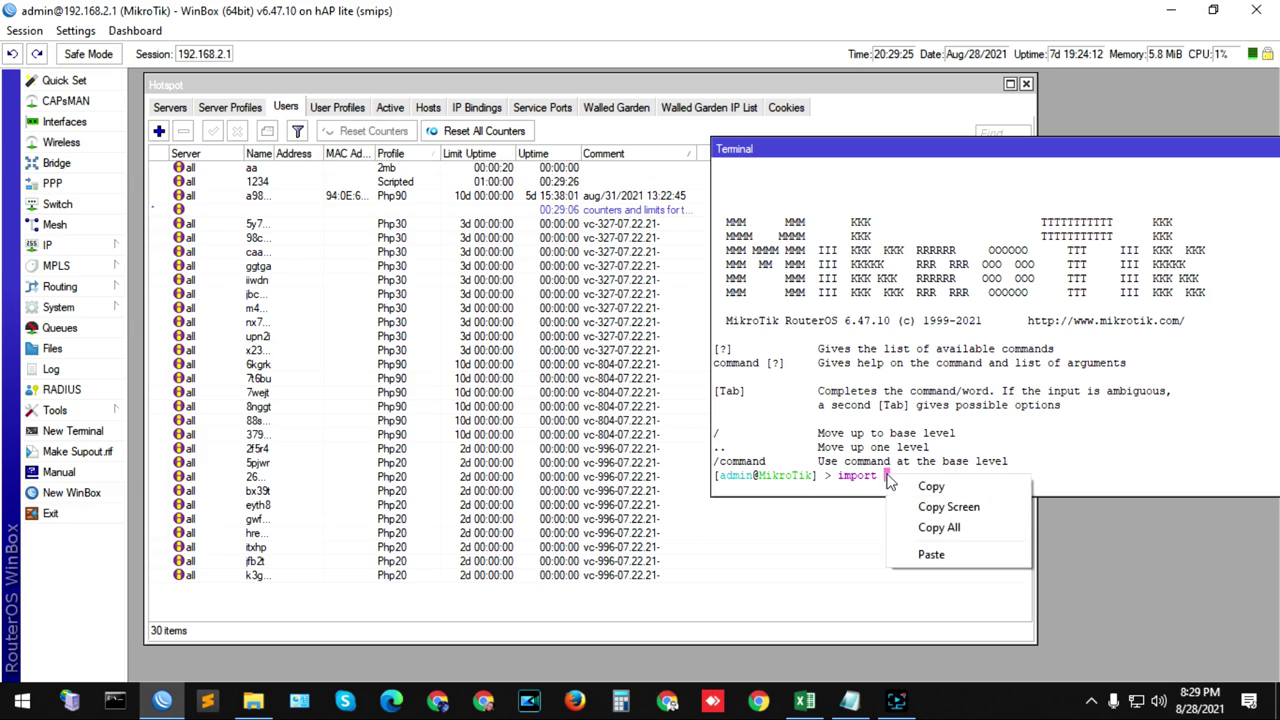
pyautogui.click(933, 556)
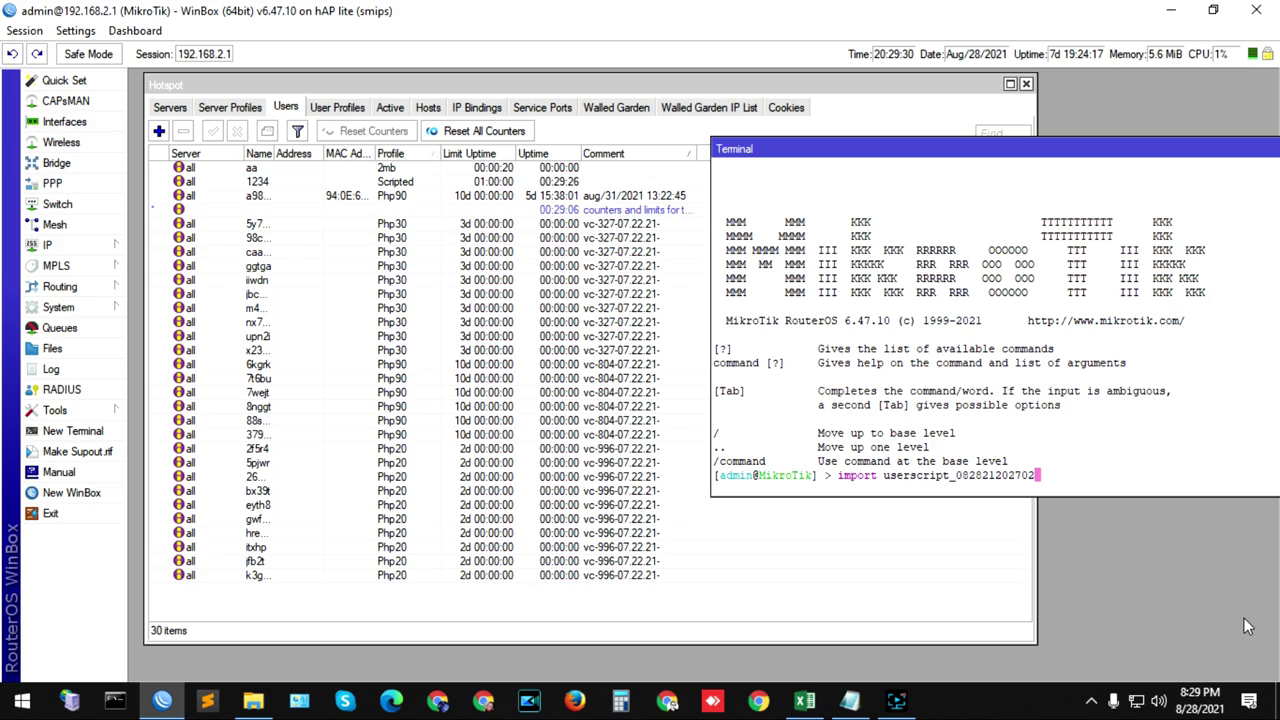
pyautogui.write('.txt')
pyautogui.press('Return')
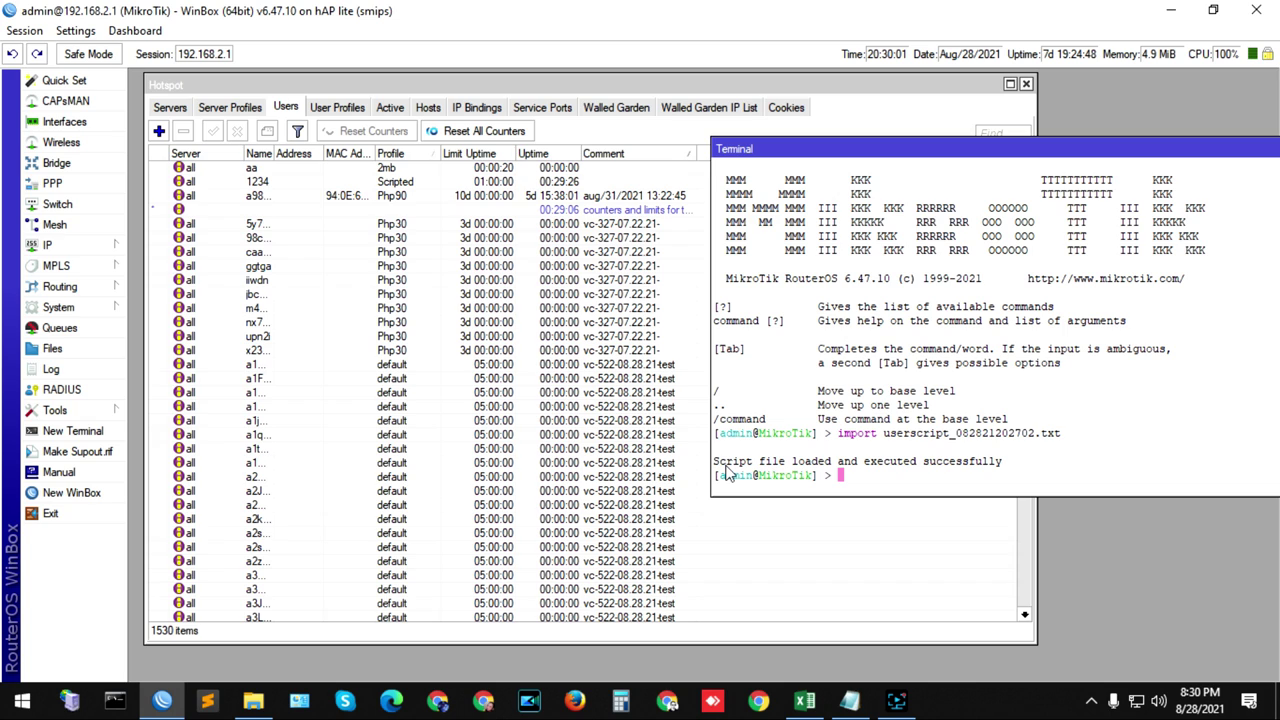
# - Move the terminal window over the users list and close it
pyautogui.moveTo(1091, 149)
pyautogui.mouseDown()
pyautogui.moveTo(719, 177)
pyautogui.moveTo(816, 196)
pyautogui.mouseUp()
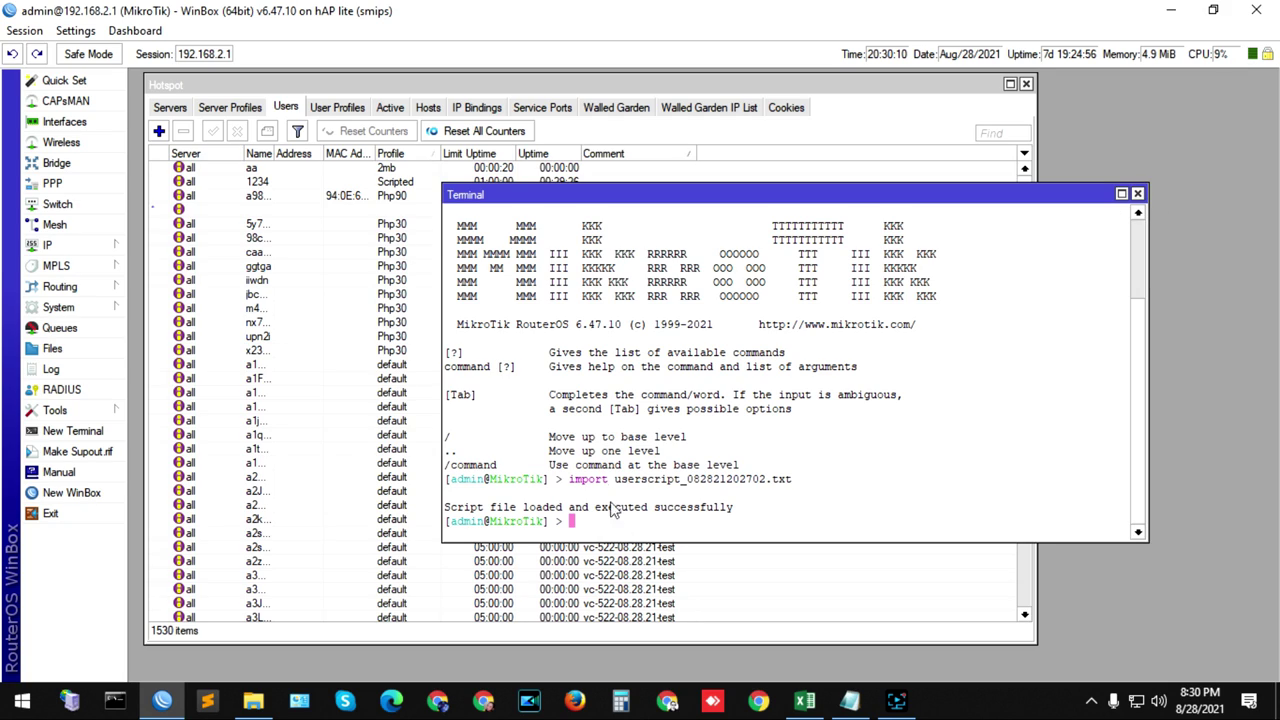
pyautogui.click(1139, 194)
pyautogui.moveTo(1027, 192)
pyautogui.mouseDown()
pyautogui.moveTo(1008, 614)
pyautogui.moveTo(1021, 188)
pyautogui.mouseUp()
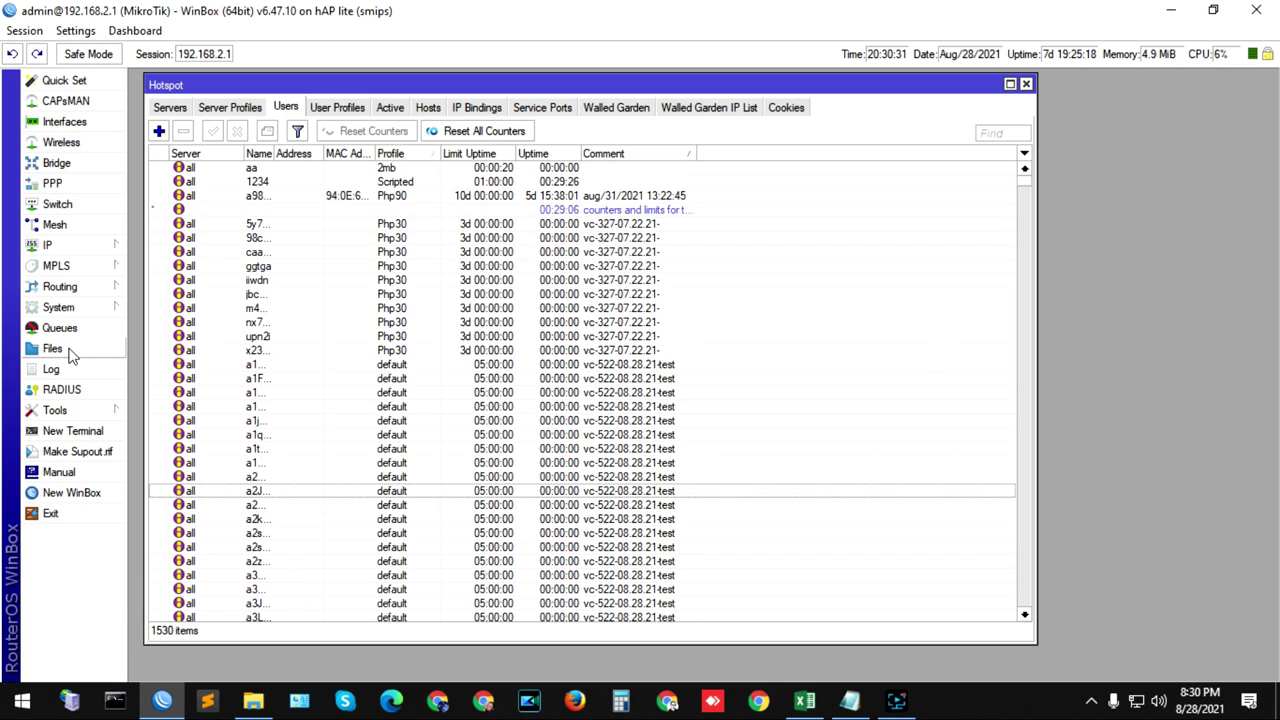
# - Show the router's File List with userscript_082821202702.txt, then open and close an extra terminal
pyautogui.click(48, 348)
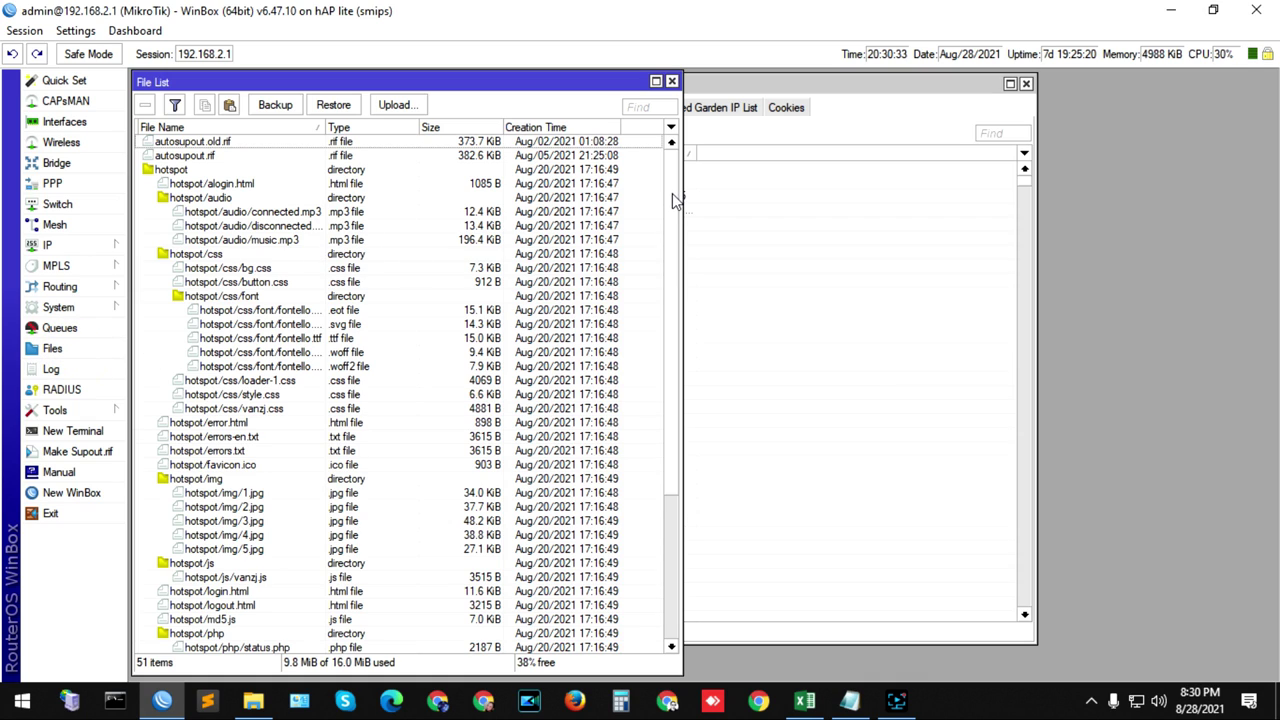
pyautogui.moveTo(675, 200); pyautogui.dragTo(678, 352)
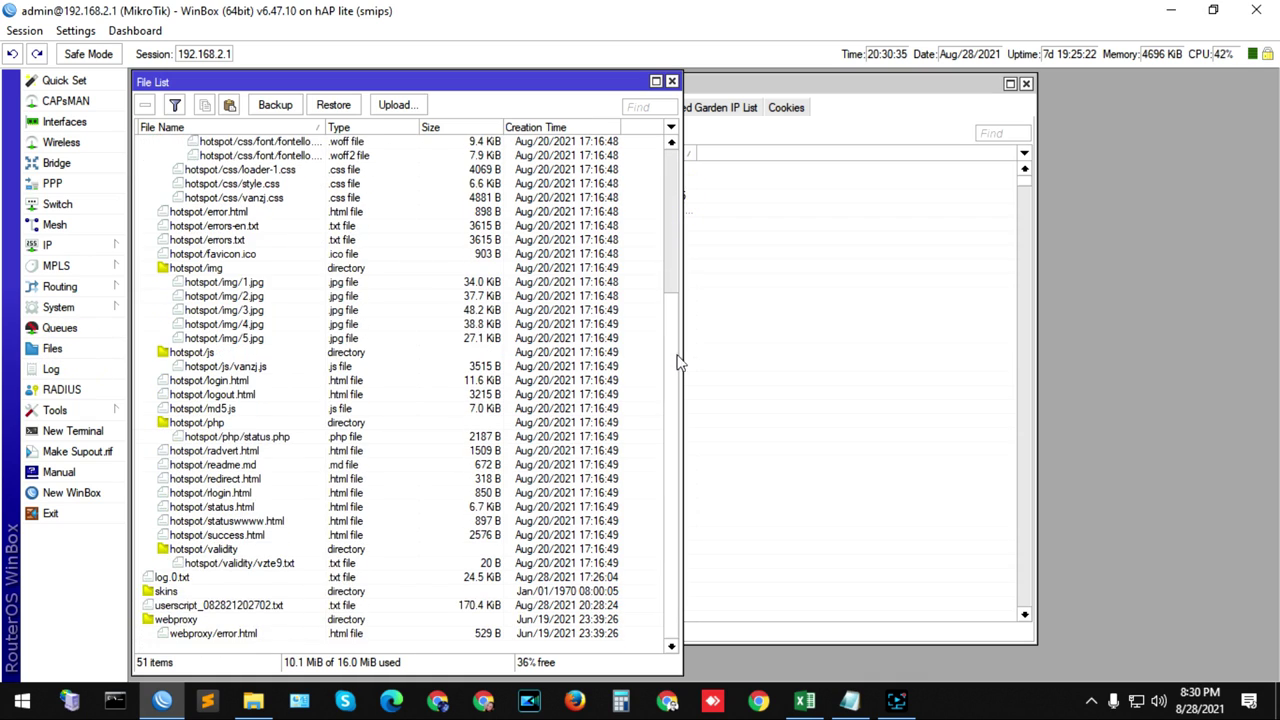
pyautogui.click(56, 431)
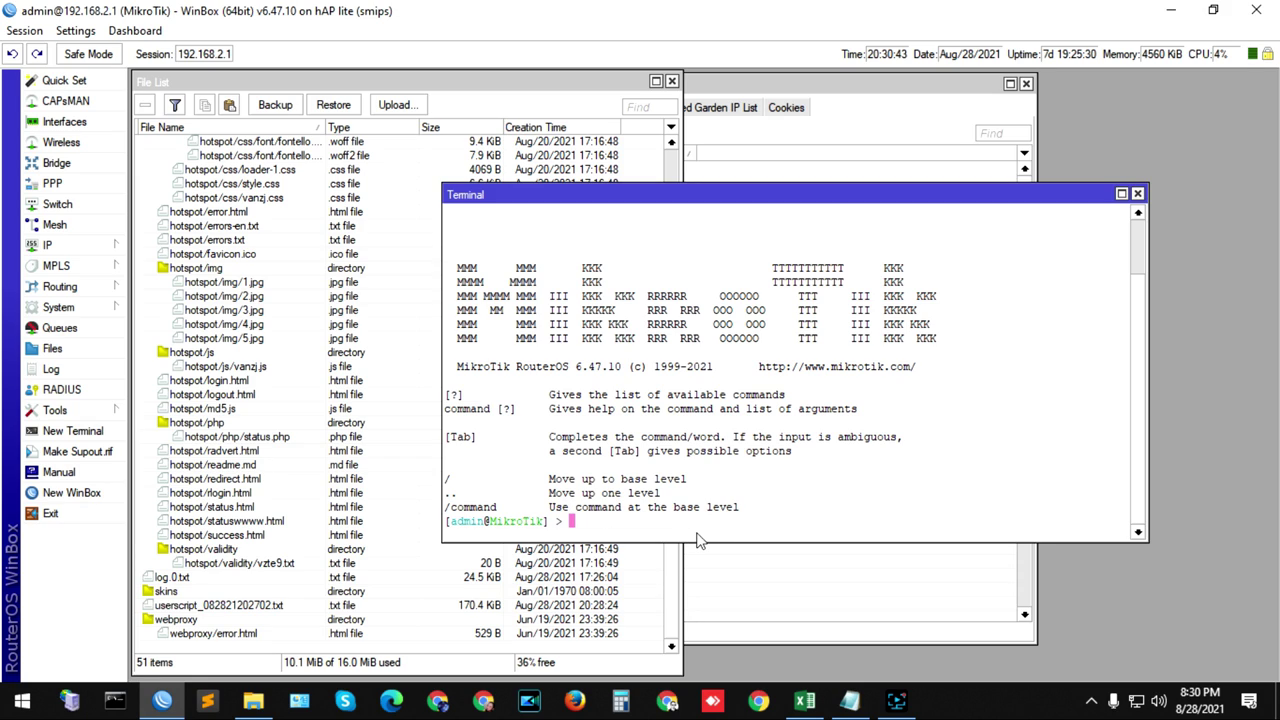
pyautogui.click(1137, 193)
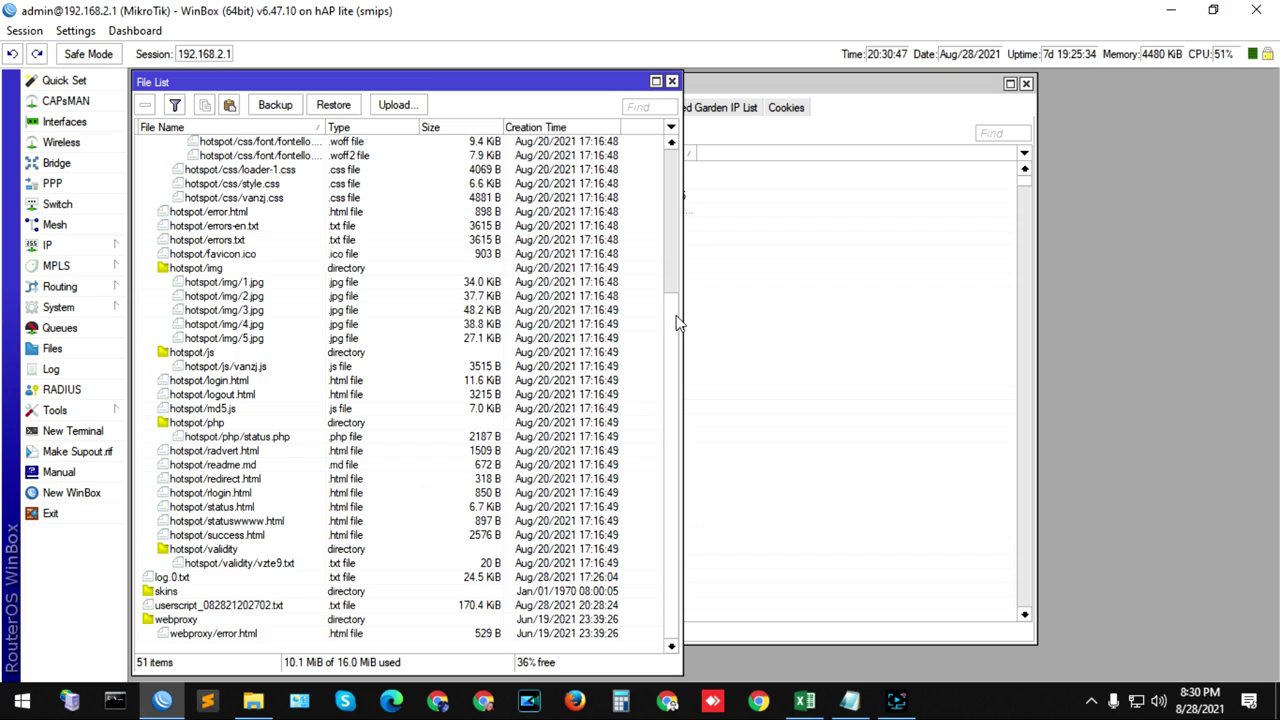
# - Remove userscript_082821202702.txt from the router's files and close the File List window
pyautogui.click(160, 606)
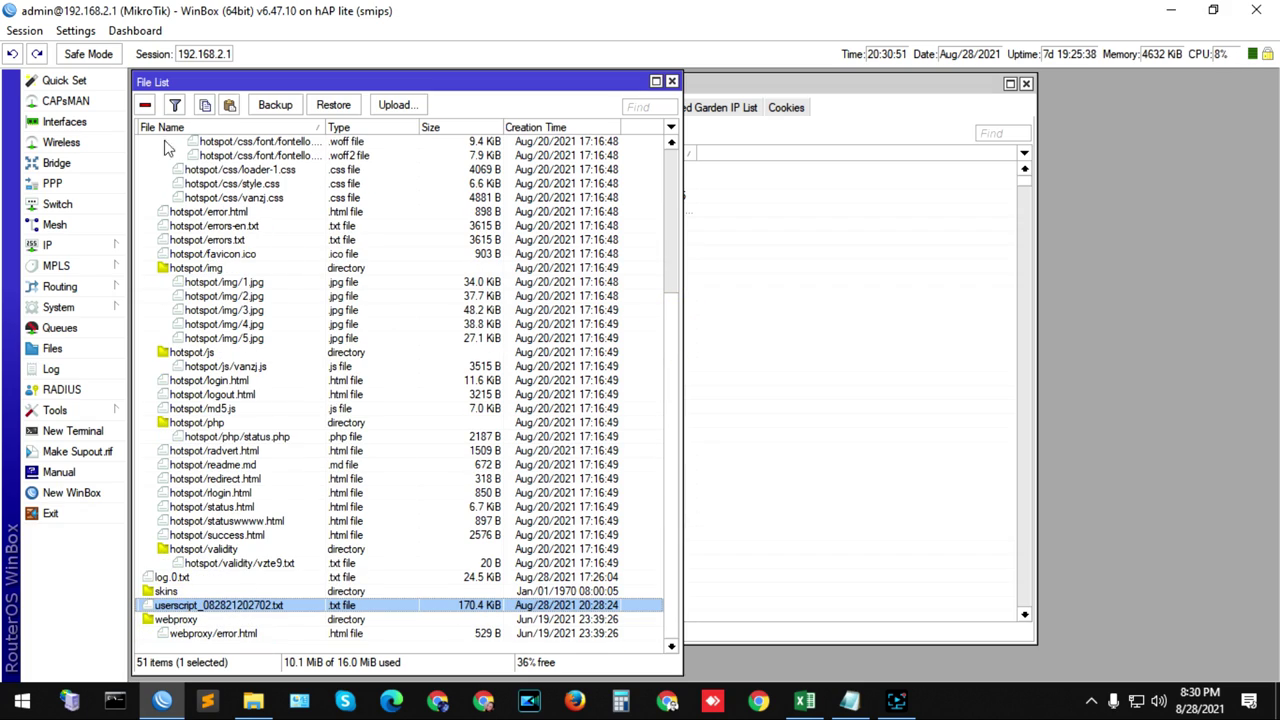
pyautogui.click(145, 105)
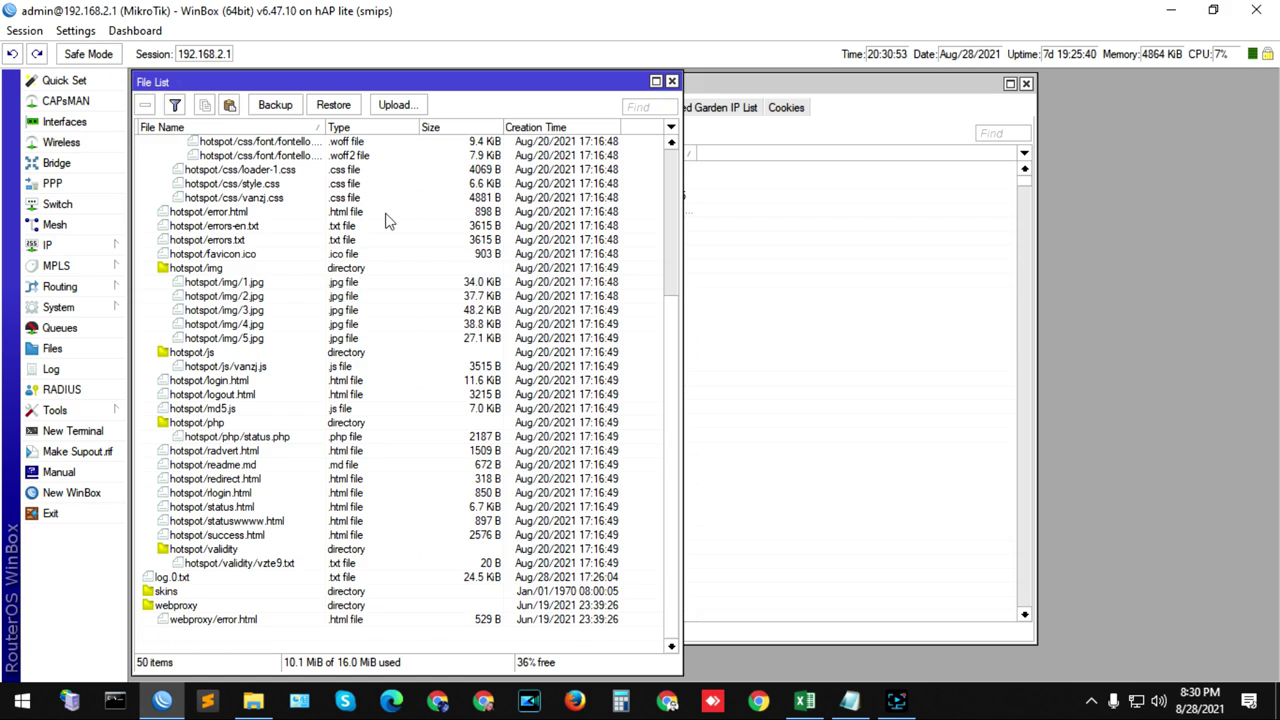
pyautogui.click(672, 82)
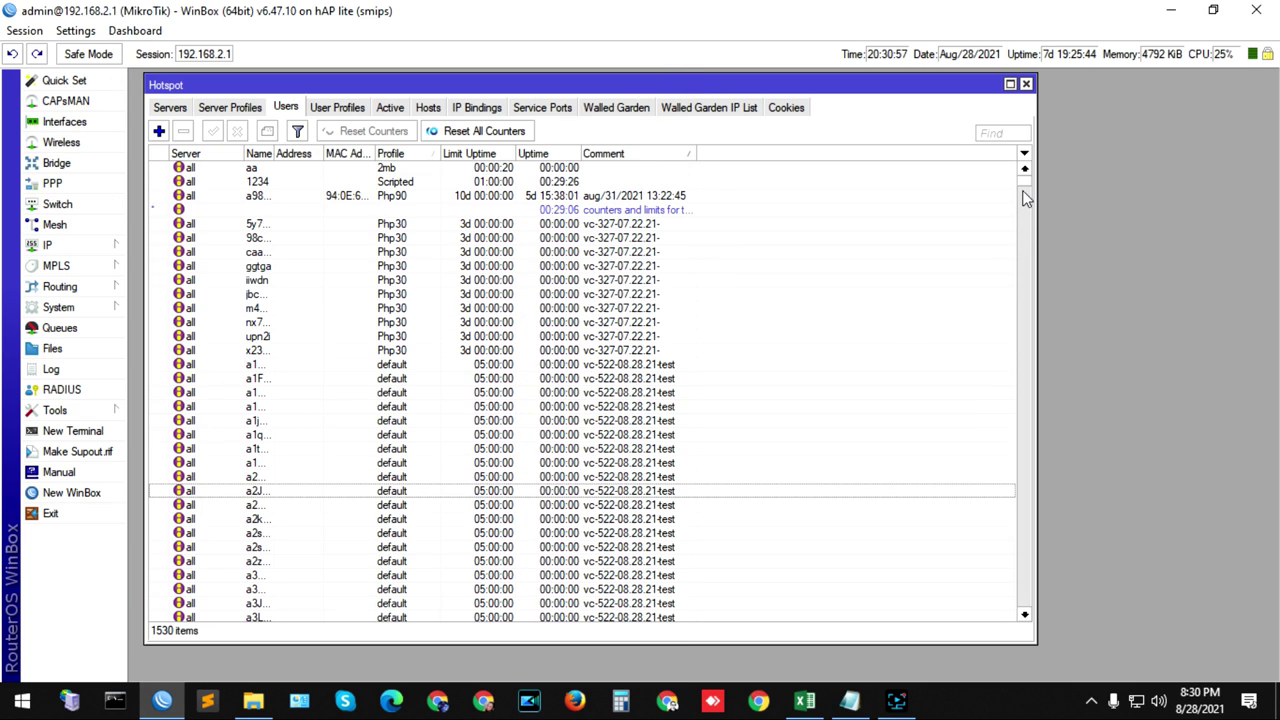
pyautogui.moveTo(1026, 198)
pyautogui.mouseDown()
pyautogui.moveTo(1026, 498)
pyautogui.moveTo(1040, 180)
pyautogui.mouseUp()
pyautogui.moveTo(805, 703)
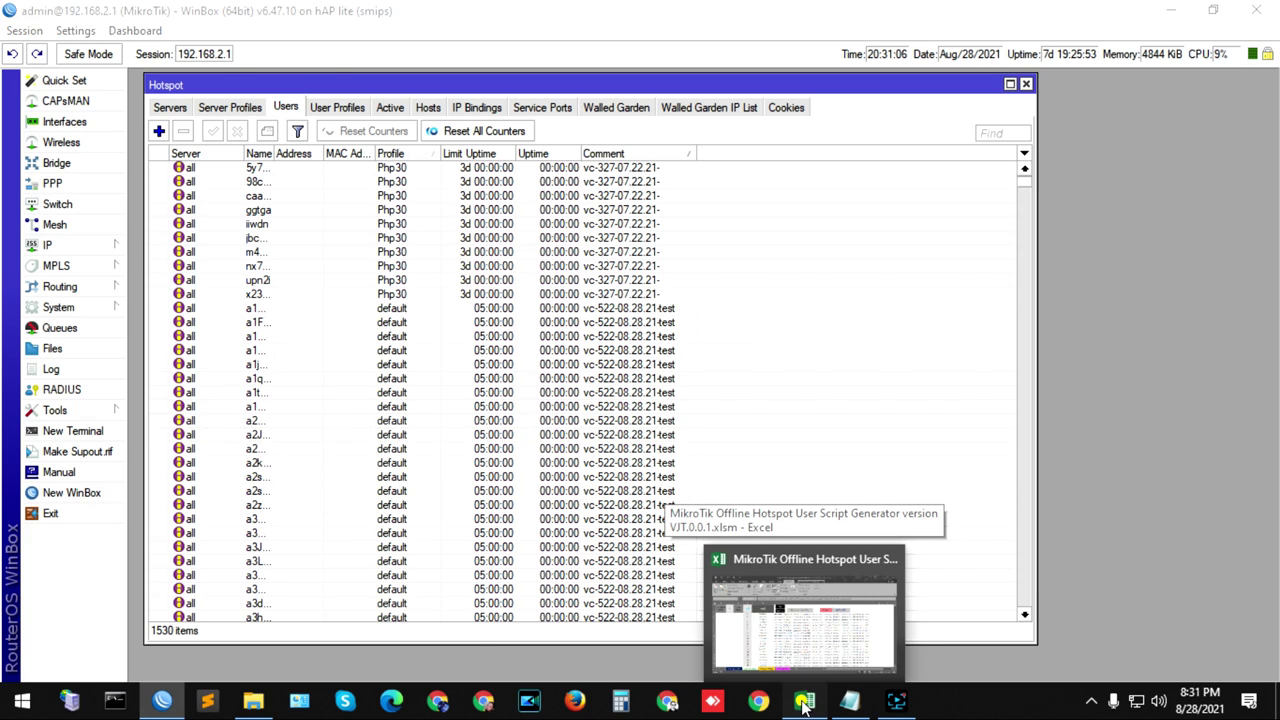
# - Back in Excel, clear all code_inventory data and confirm Yes, so total codes read 0
pyautogui.click(806, 630)
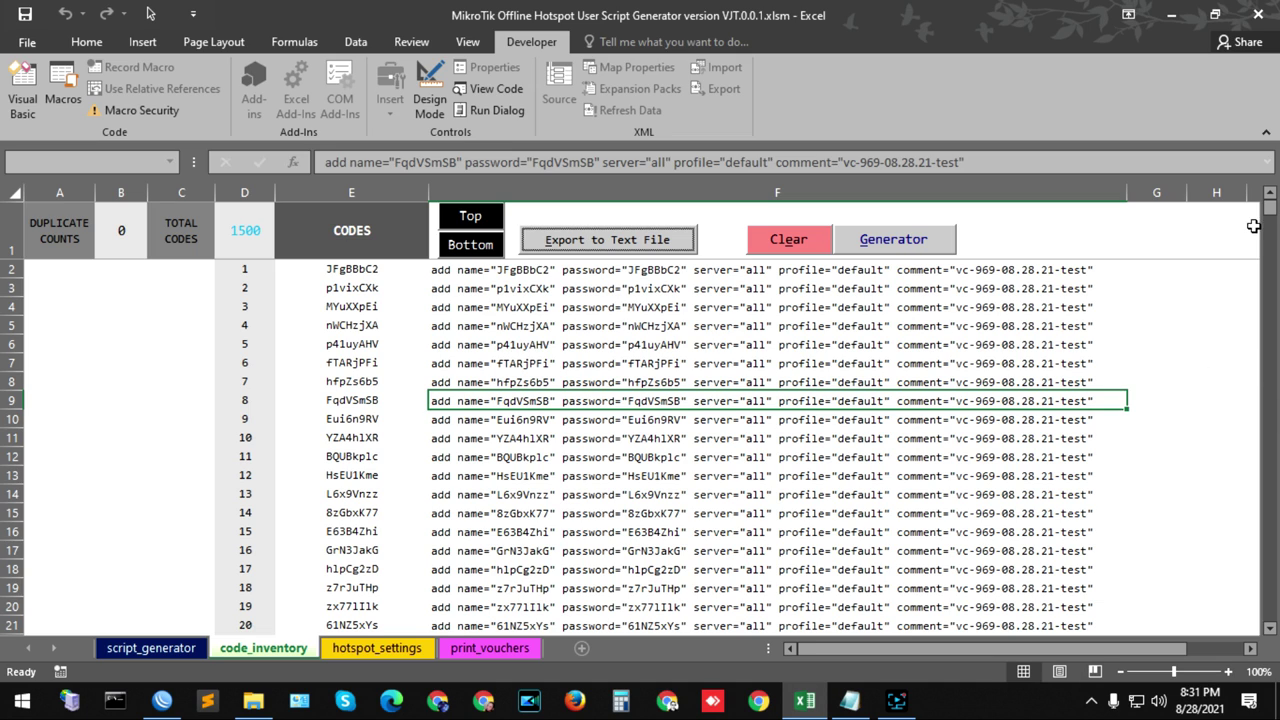
pyautogui.moveTo(1269, 208)
pyautogui.mouseDown()
pyautogui.moveTo(1274, 259)
pyautogui.moveTo(1270, 208)
pyautogui.mouseUp()
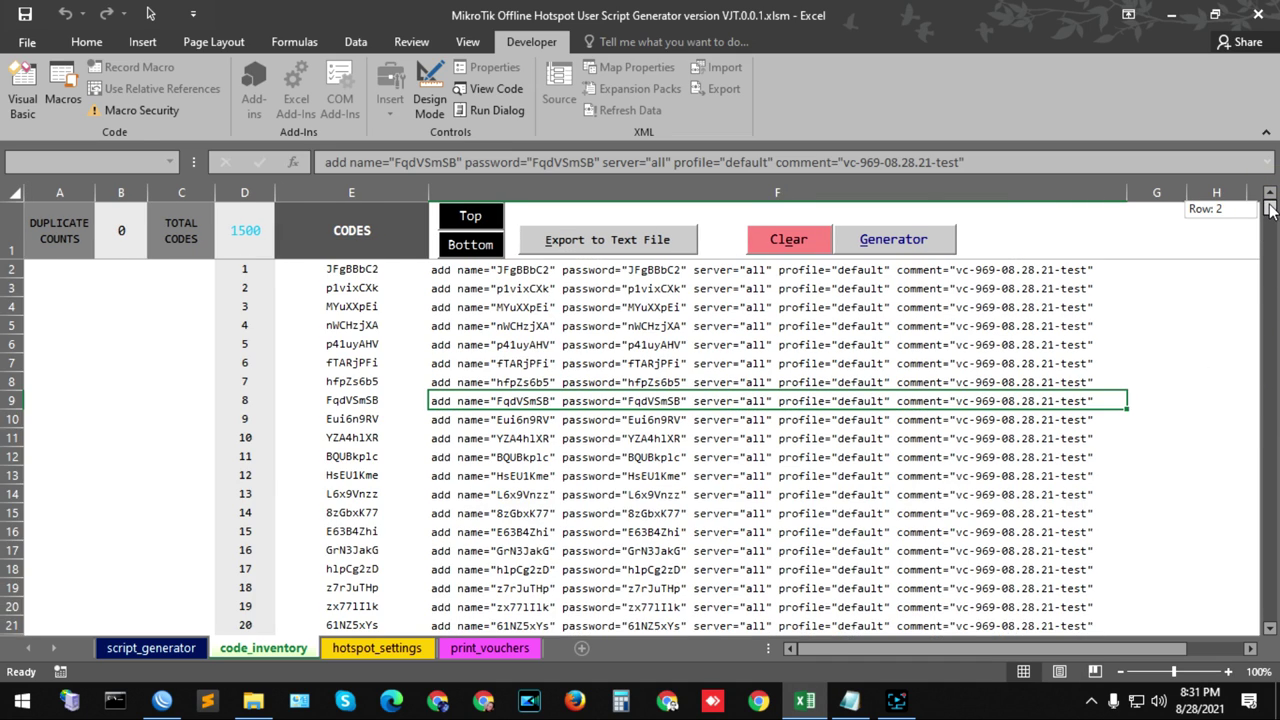
pyautogui.click(789, 239)
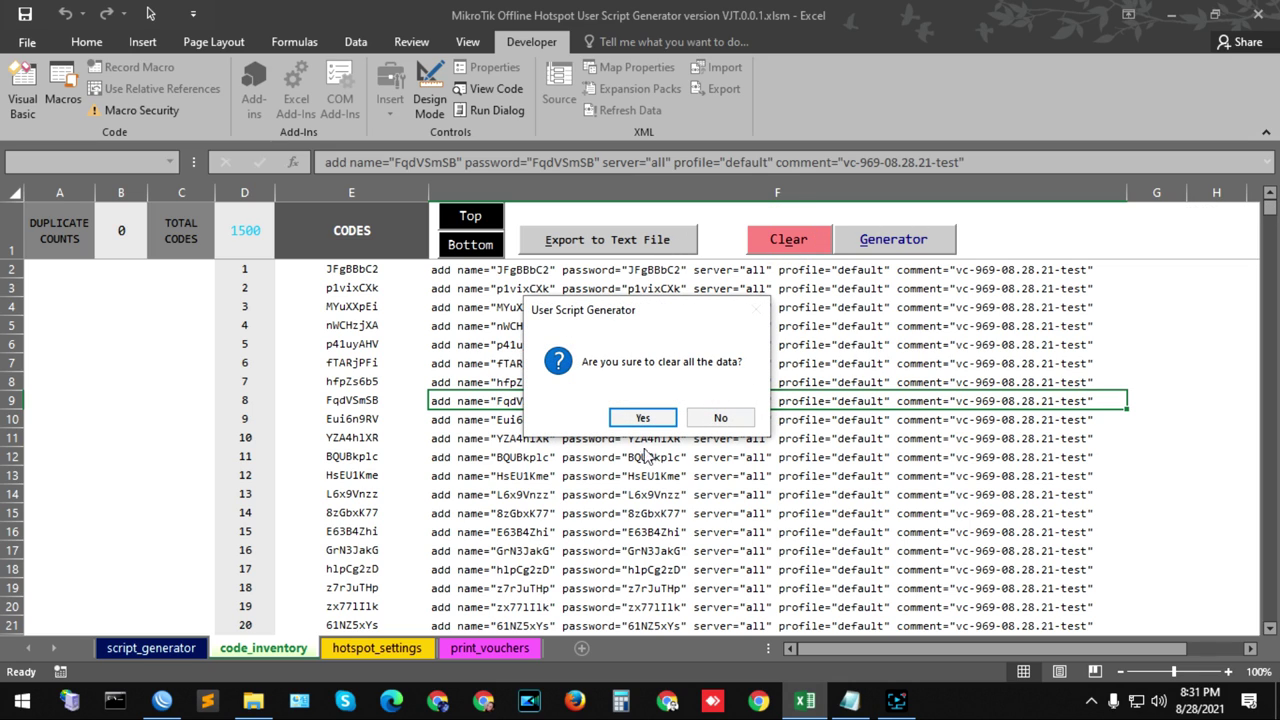
pyautogui.click(643, 417)
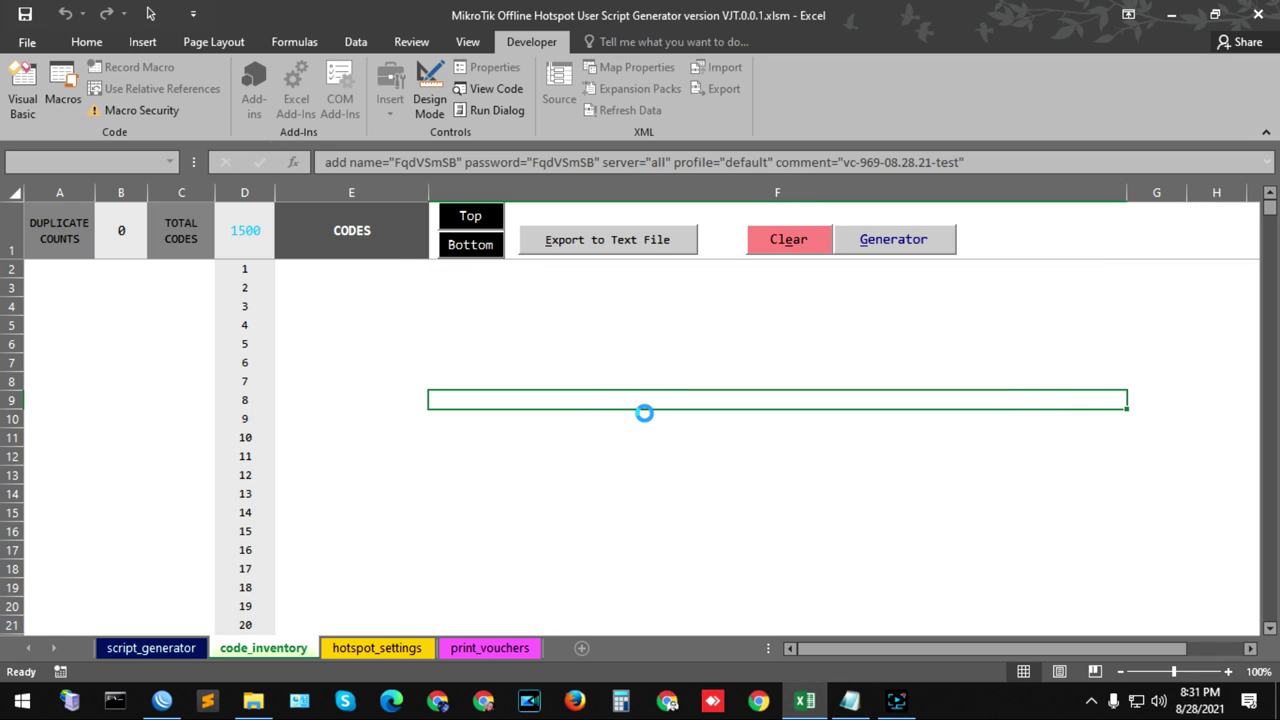
pyautogui.click(868, 244)
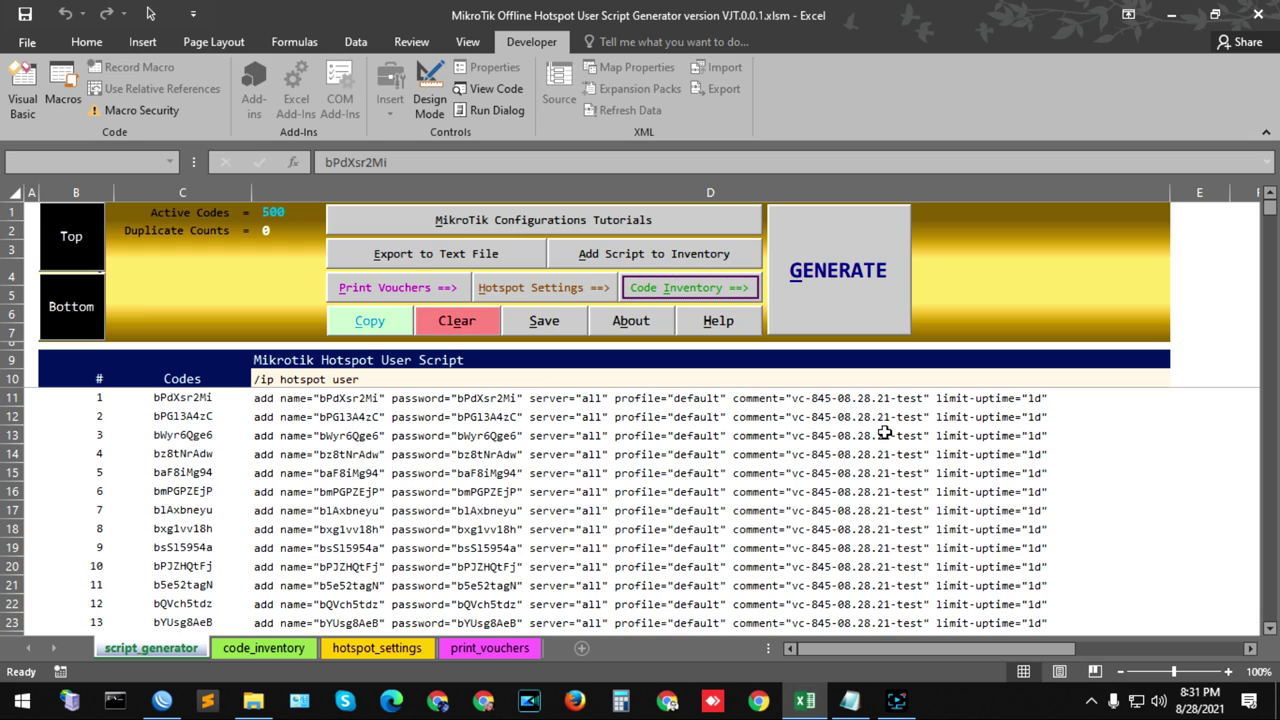
# - Clear all generated scripts on script_generator and confirm Yes, leaving Active Codes at 0
pyautogui.click(483, 648)
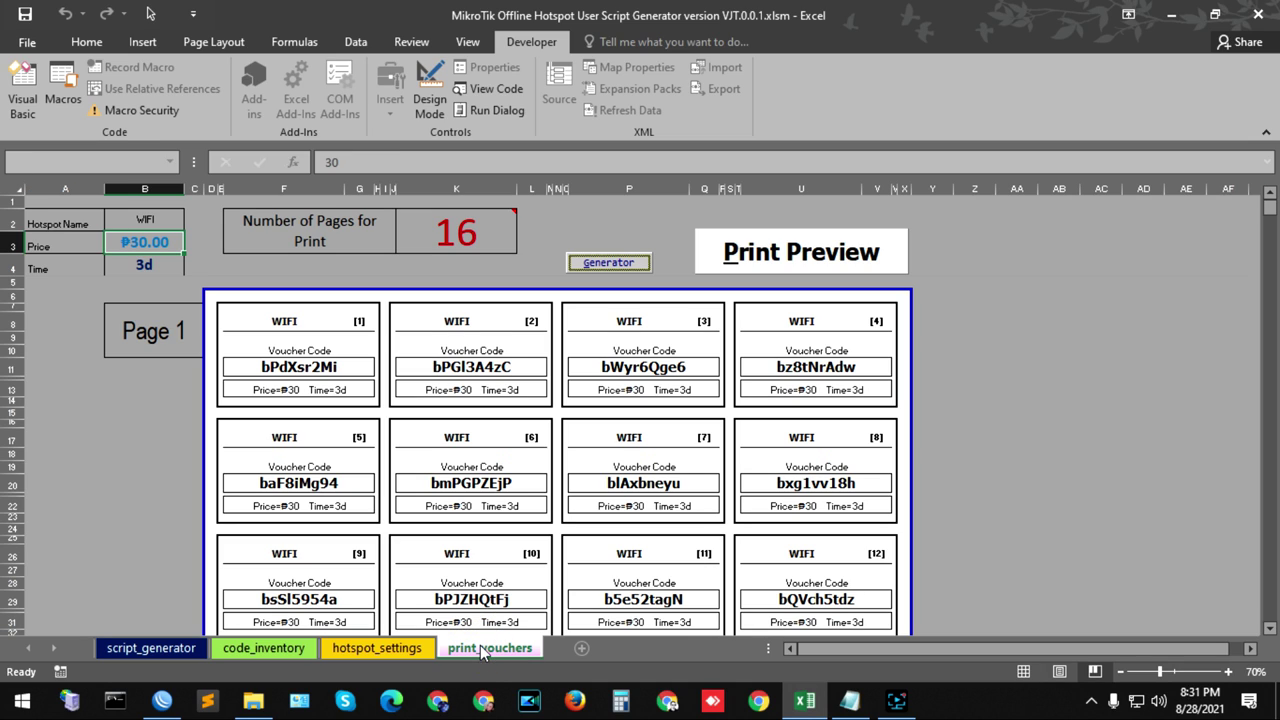
pyautogui.click(600, 262)
pyautogui.click(459, 331)
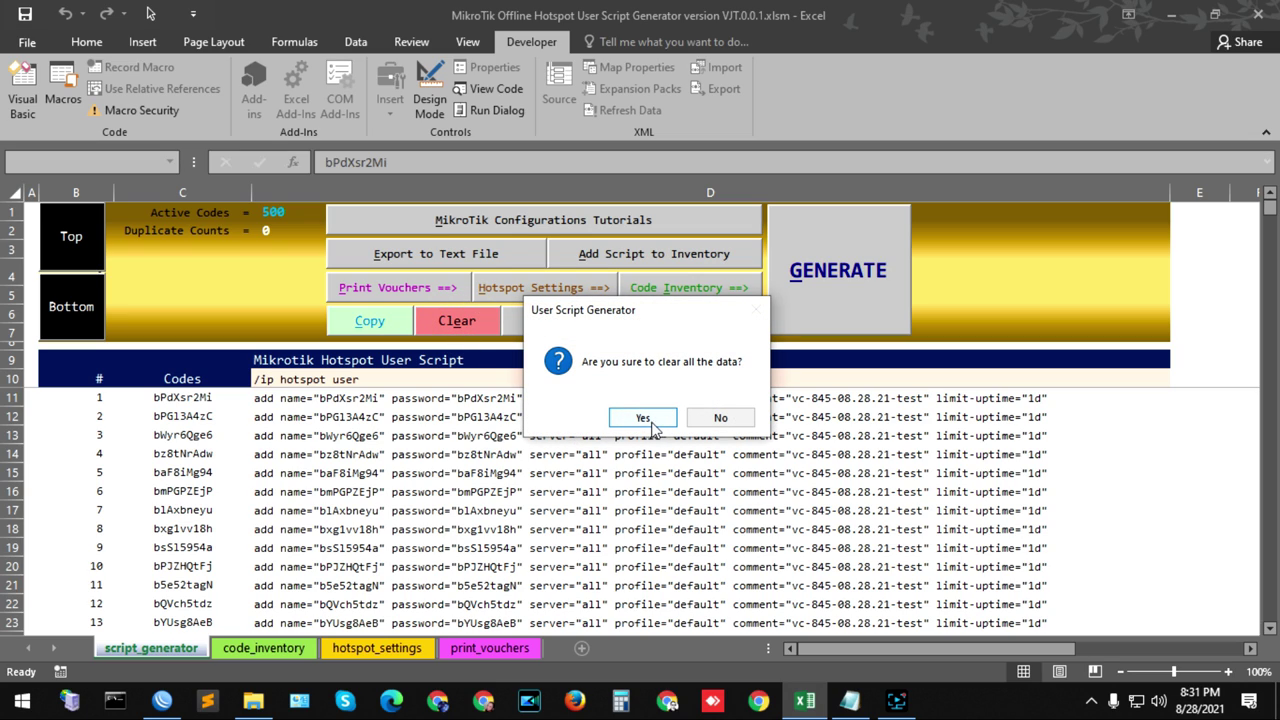
pyautogui.click(643, 419)
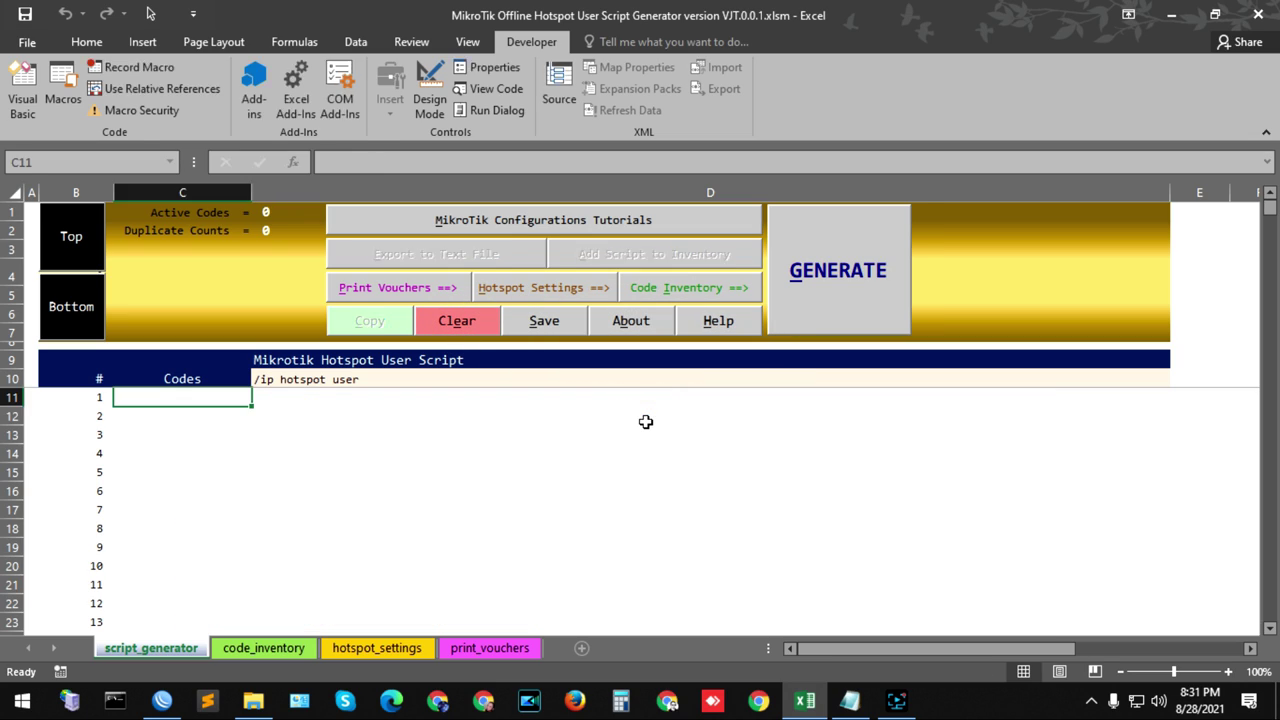
# - Check the emptied script lines, save the workbook, and verify print_vouchers holds no codes
pyautogui.click(503, 434)
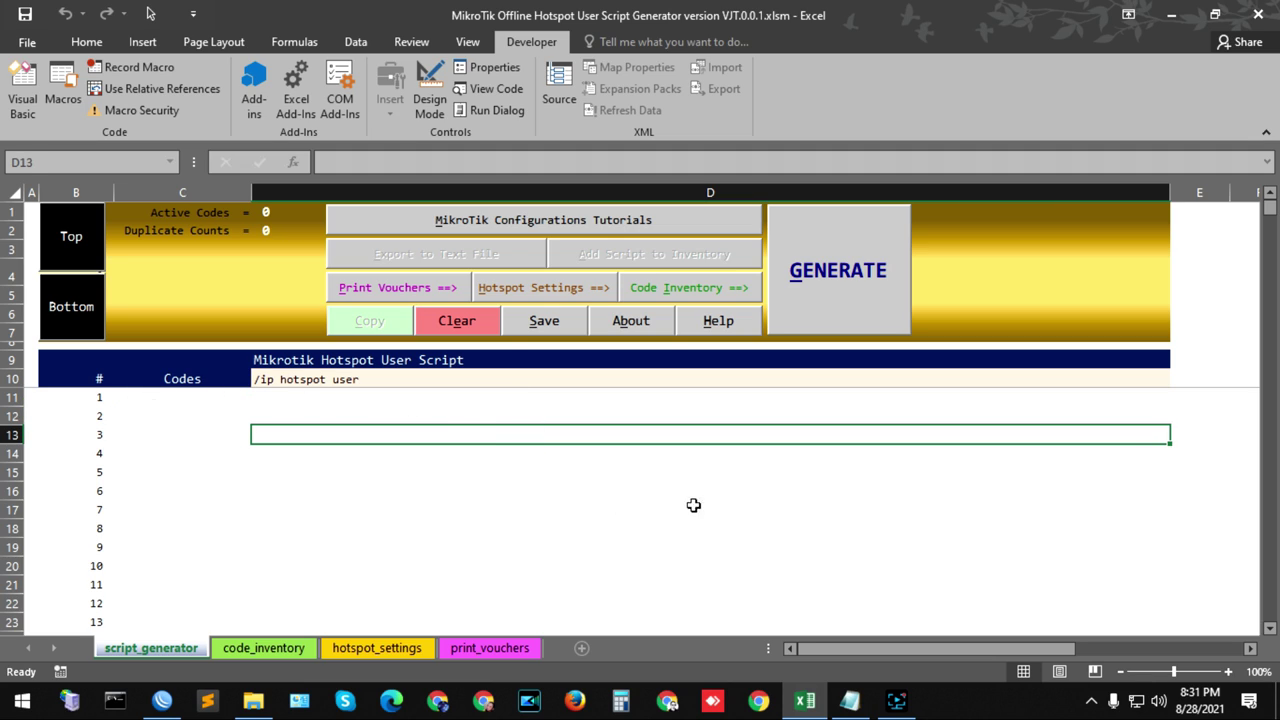
pyautogui.click(616, 494)
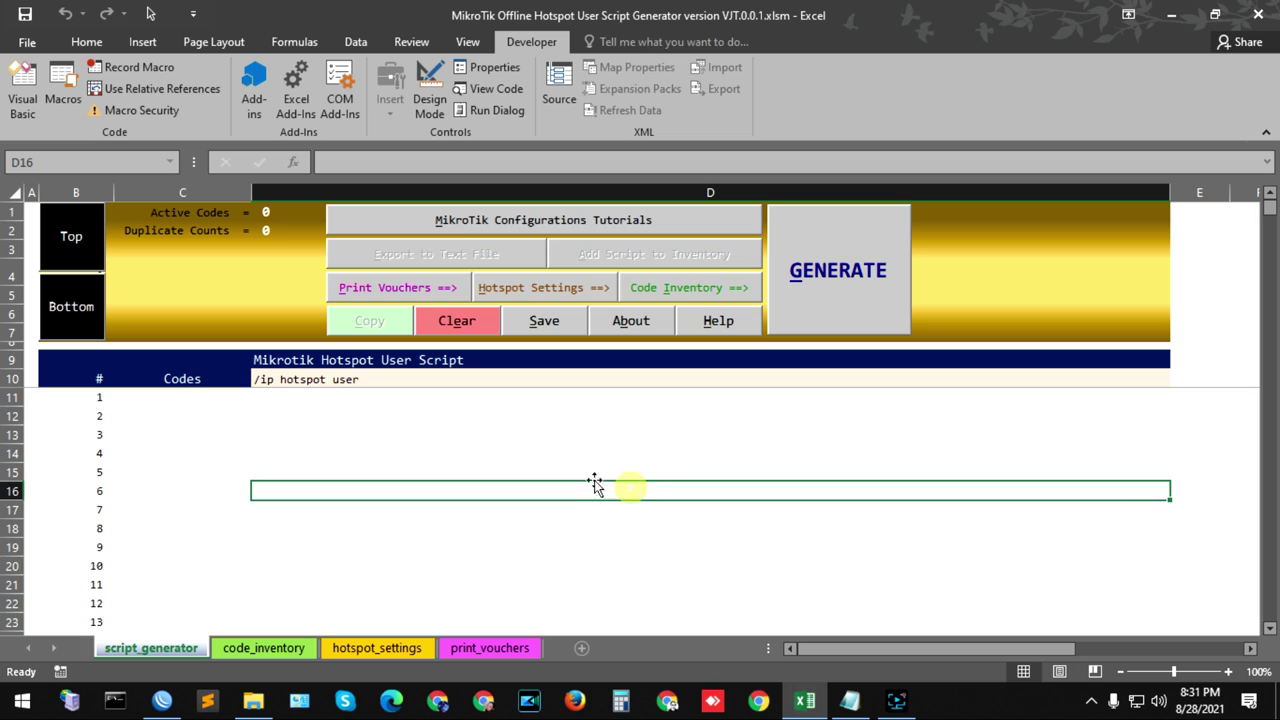
pyautogui.click(494, 417)
pyautogui.click(544, 320)
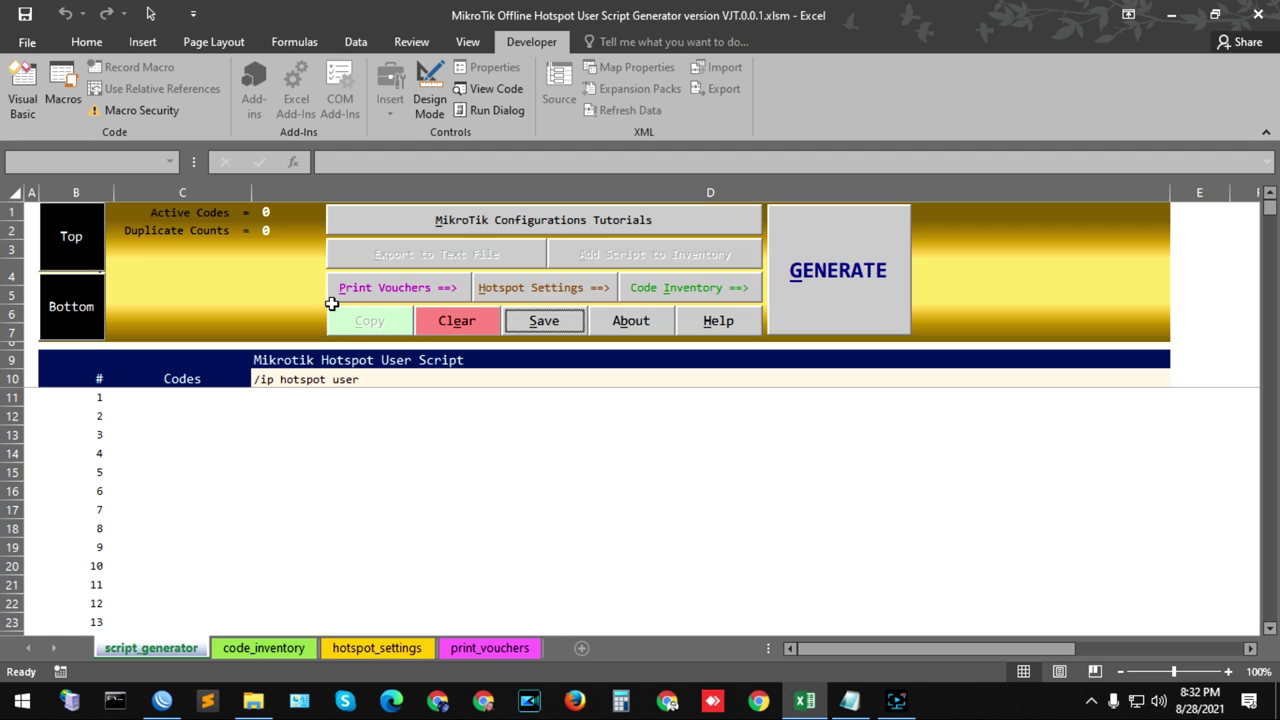
pyautogui.click(368, 292)
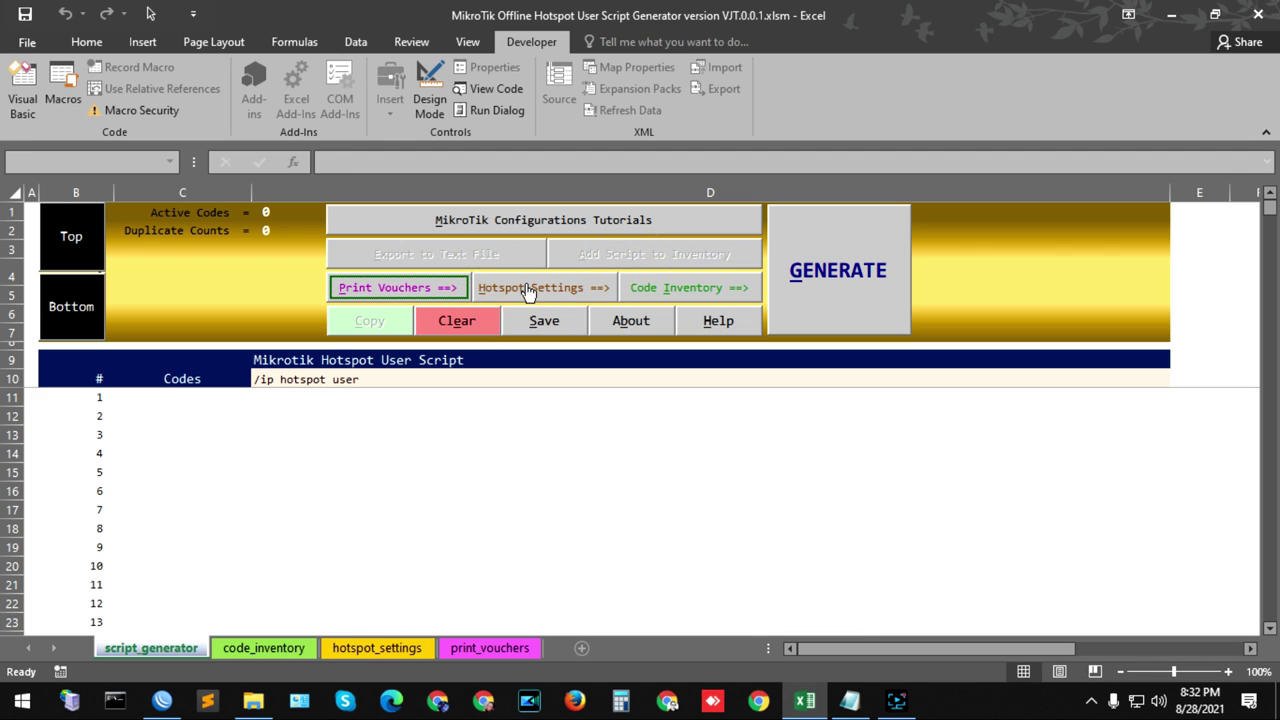
# - Check that the hotspot_settings and code_inventory sheets are reset, returning to script_generator each time
pyautogui.click(503, 288)
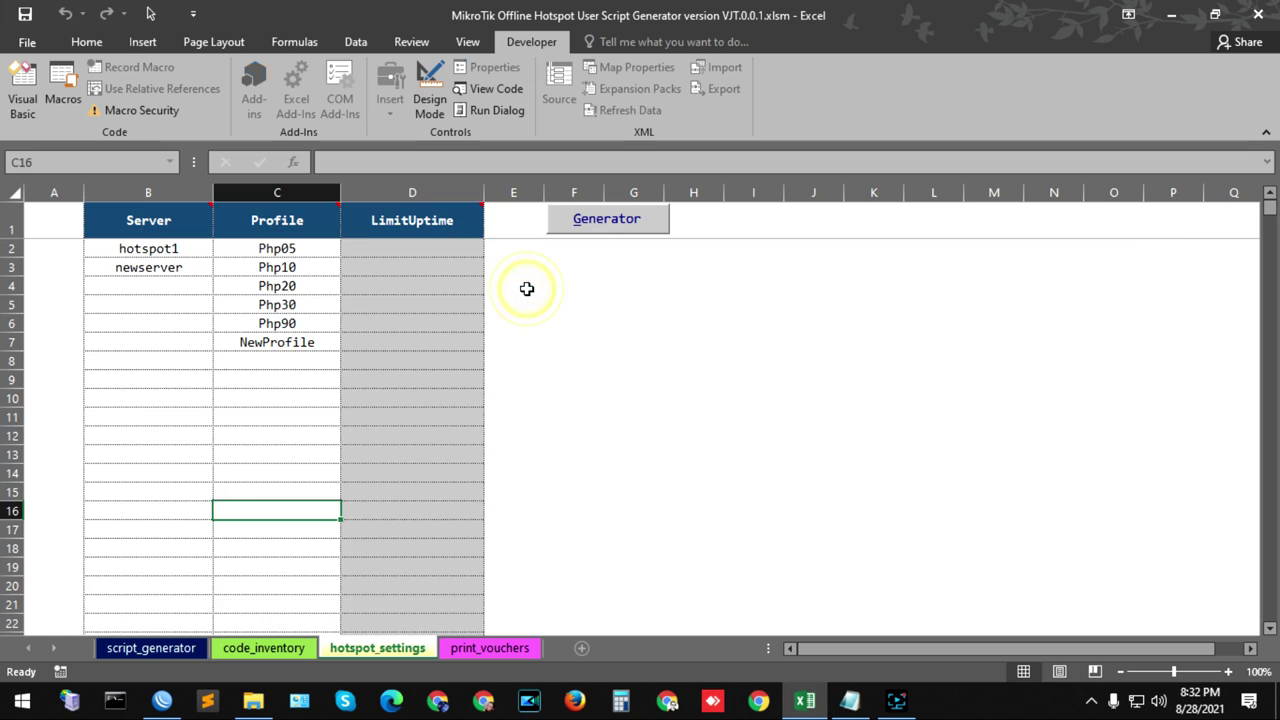
pyautogui.click(618, 228)
pyautogui.click(707, 288)
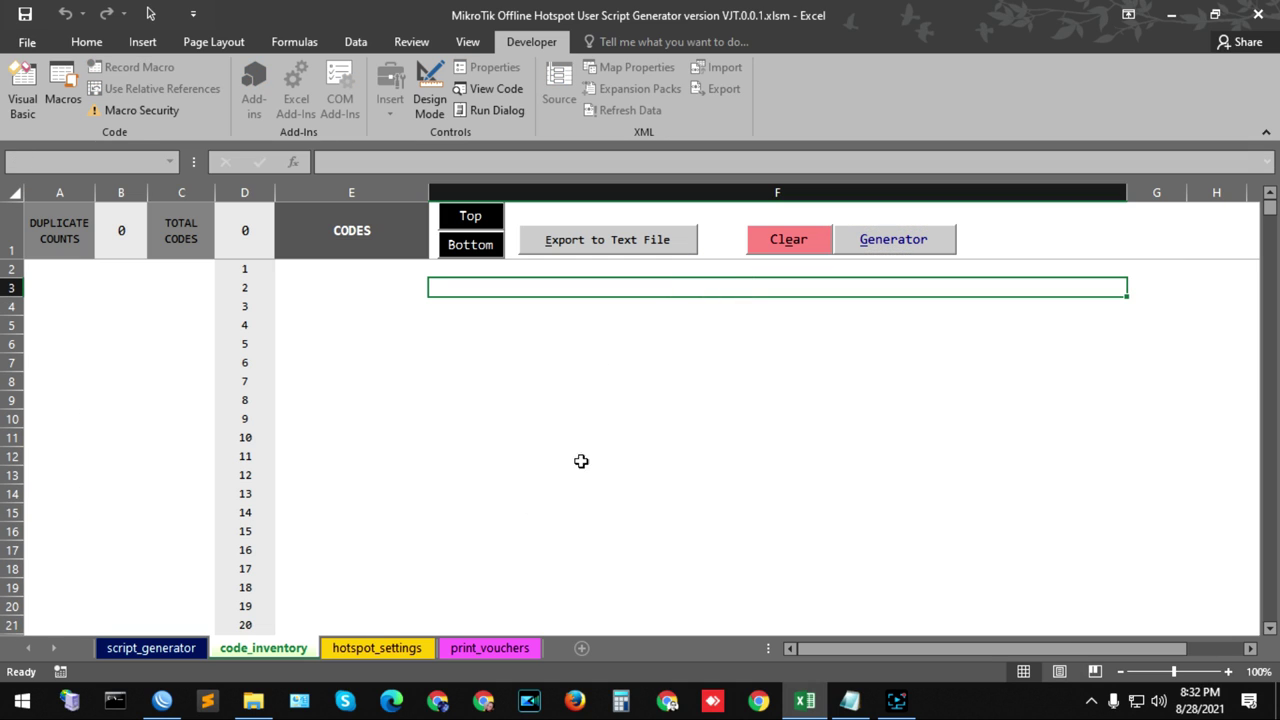
pyautogui.click(870, 248)
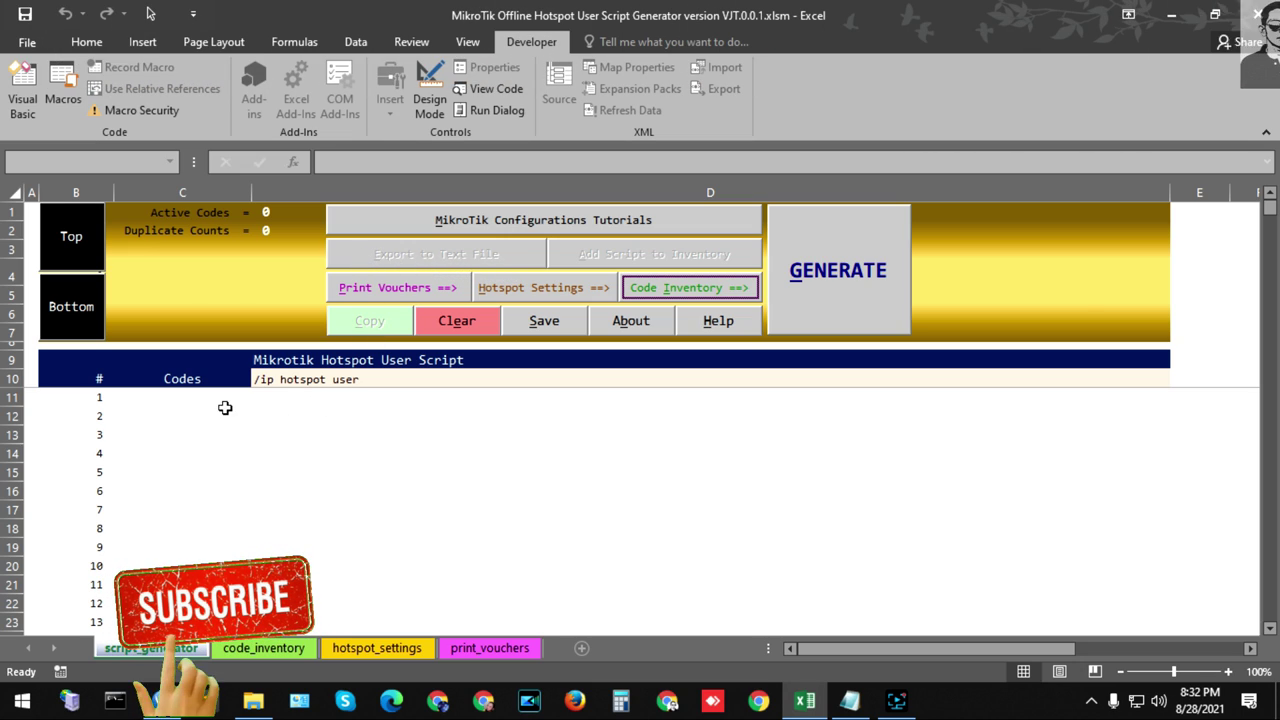
# - Select the empty script rows 11–19 and confirm the code_inventory area is empty
pyautogui.moveTo(294, 401); pyautogui.dragTo(363, 541)
pyautogui.click(255, 652)
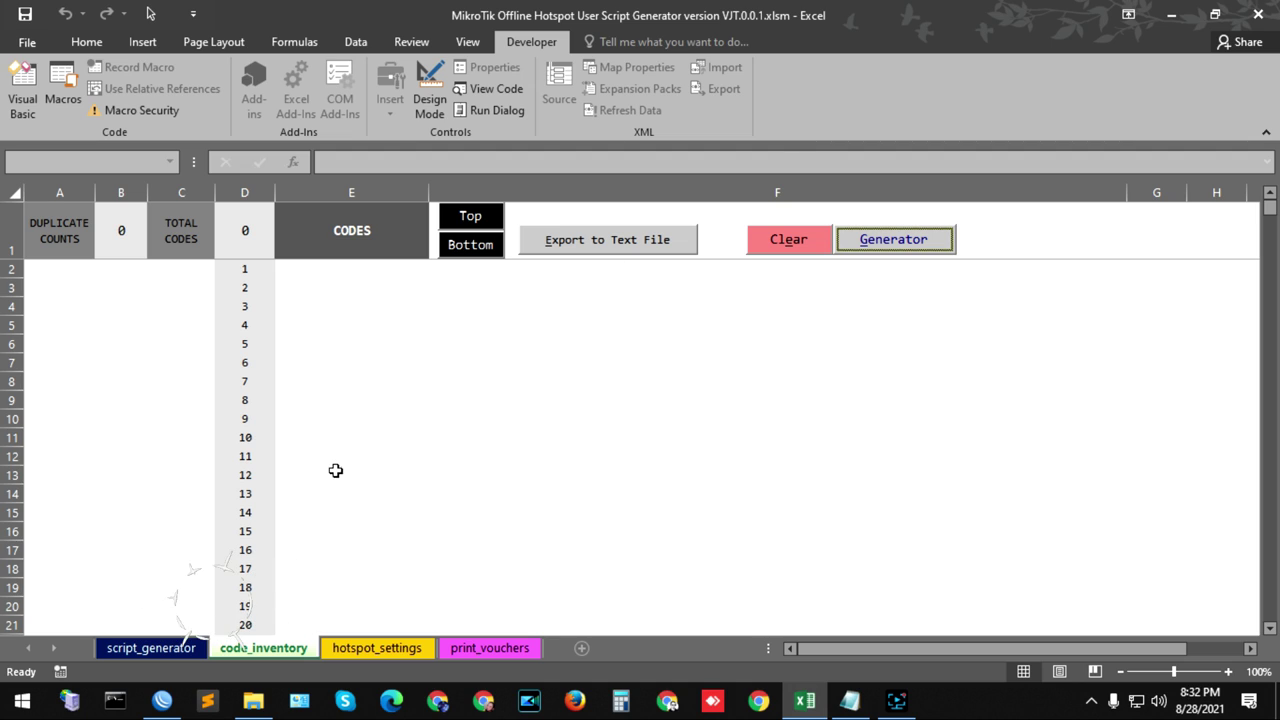
pyautogui.click(615, 328)
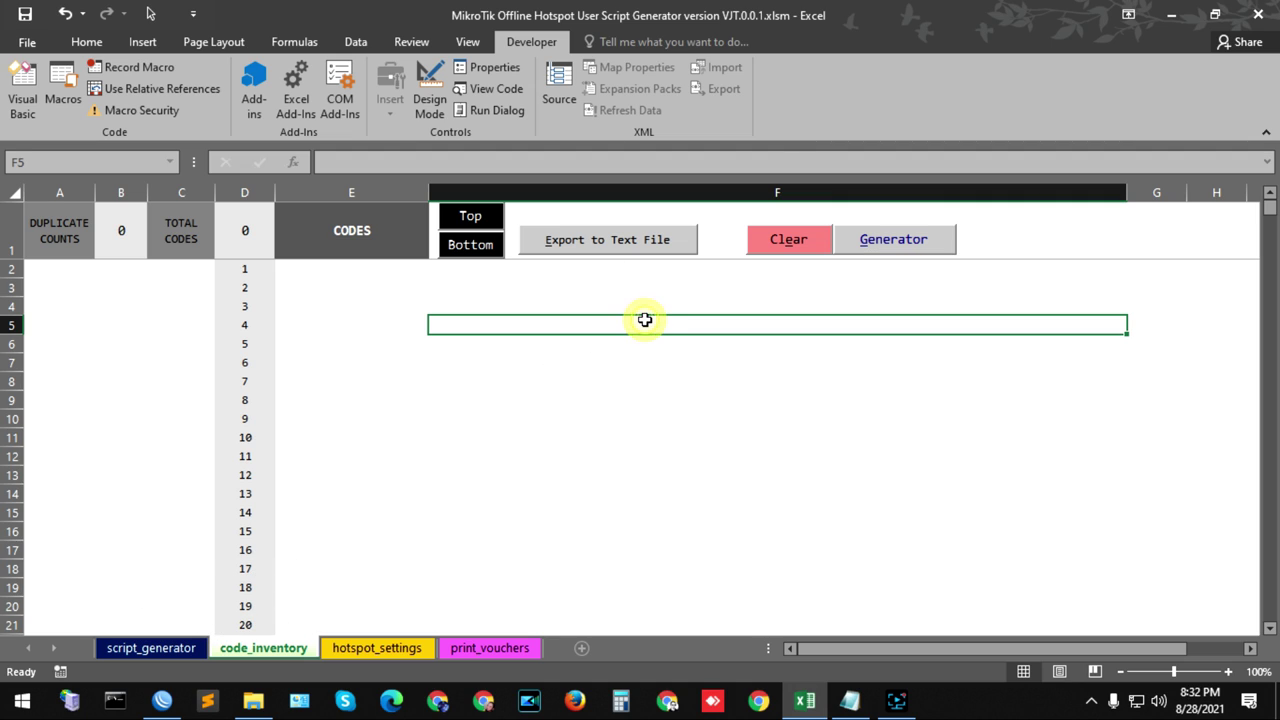
pyautogui.click(157, 650)
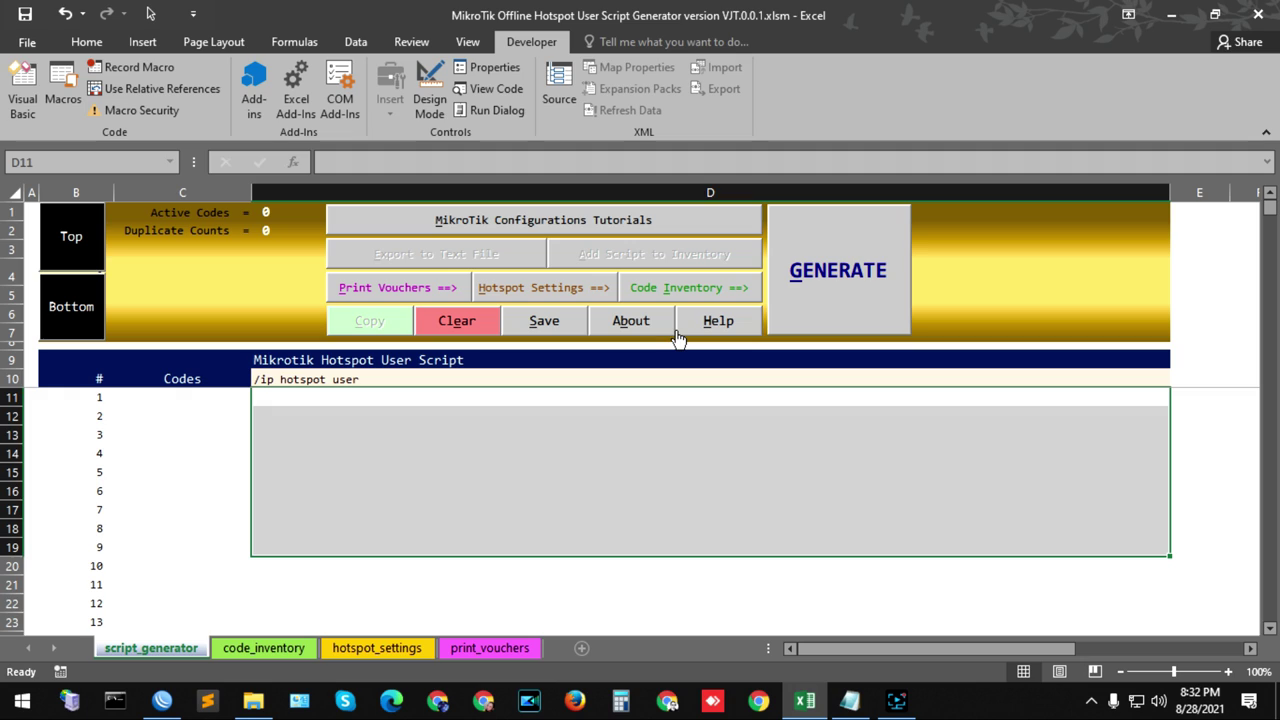
# - Click through the empty script lines on script_generator to confirm only the header remains
pyautogui.click(393, 454)
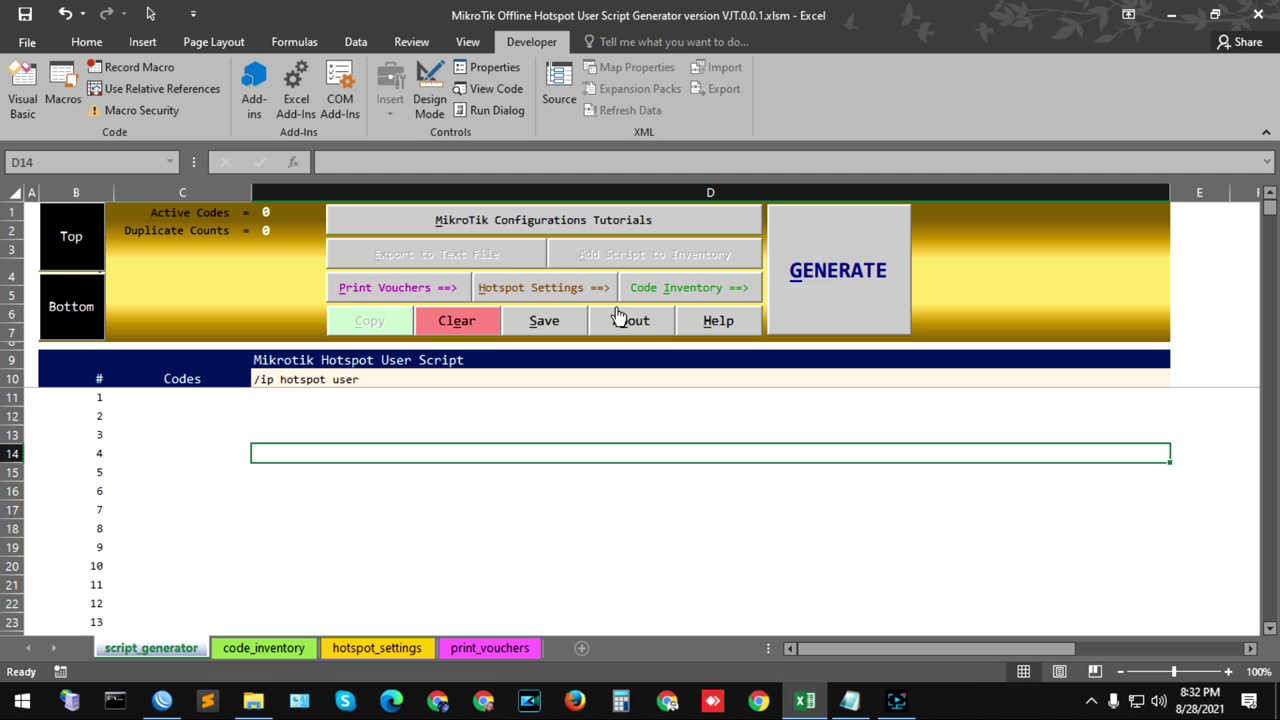
pyautogui.click(331, 524)
pyautogui.click(323, 434)
pyautogui.click(332, 476)
pyautogui.click(332, 488)
pyautogui.click(323, 410)
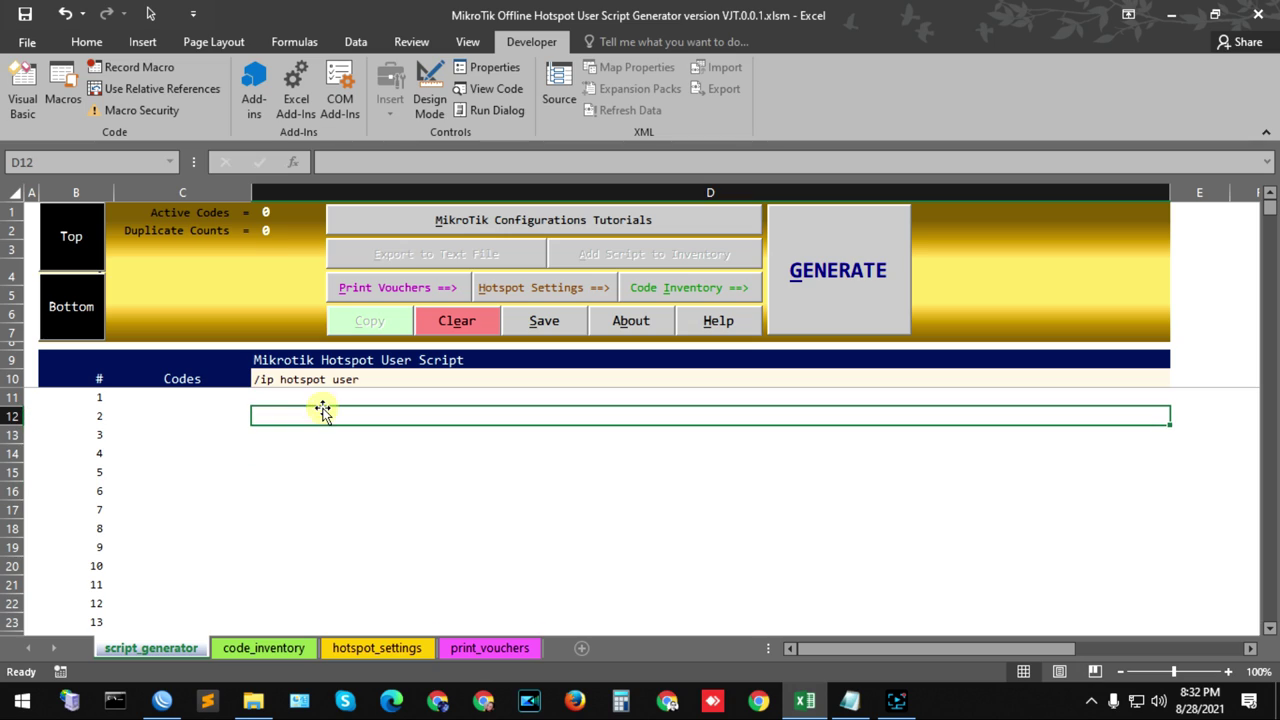
pyautogui.click(323, 485)
pyautogui.click(325, 482)
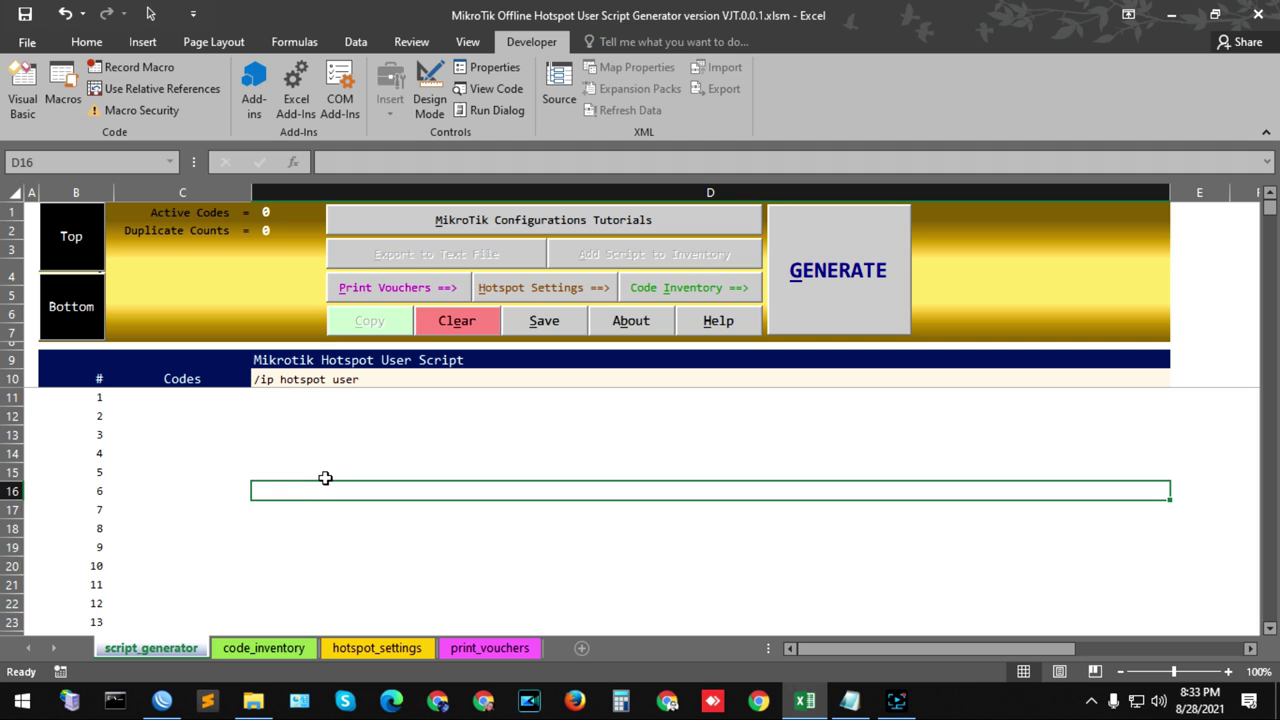
pyautogui.click(326, 532)
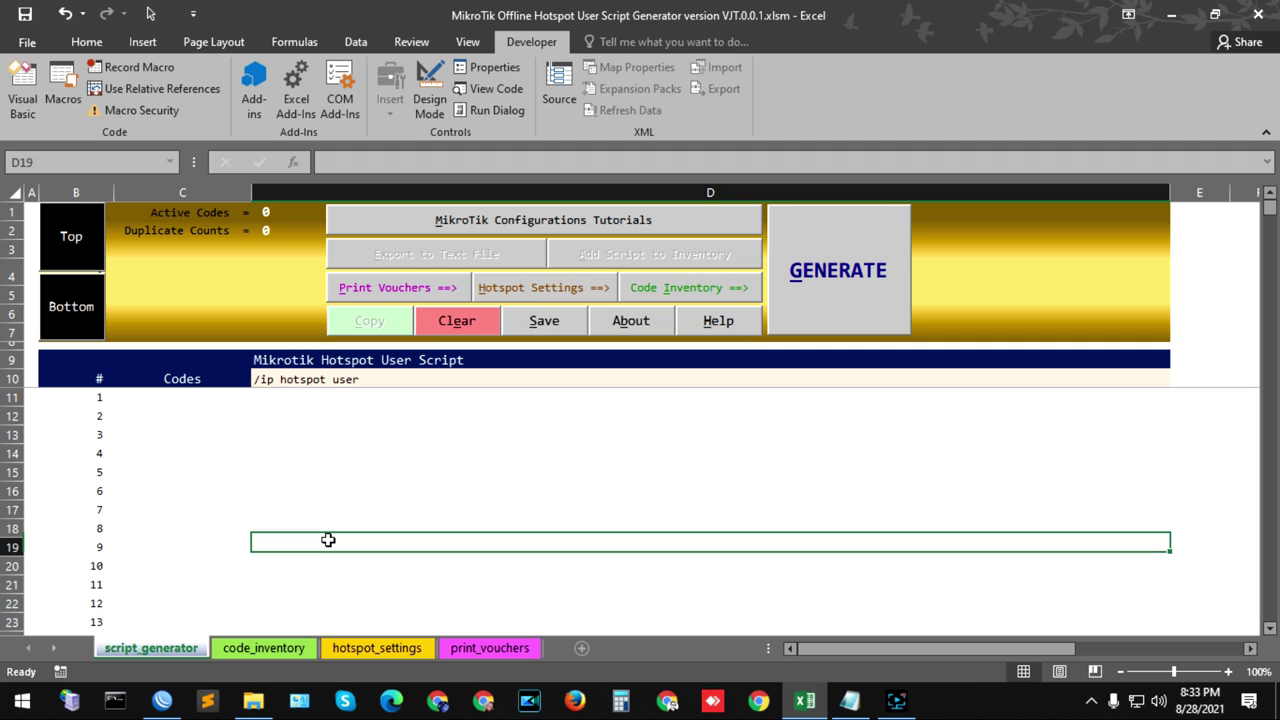
pyautogui.click(305, 455)
# - Check the empty Codes column and script cells, then select the first empty code-and-script row
pyautogui.click(296, 490)
pyautogui.click(289, 510)
pyautogui.click(200, 486)
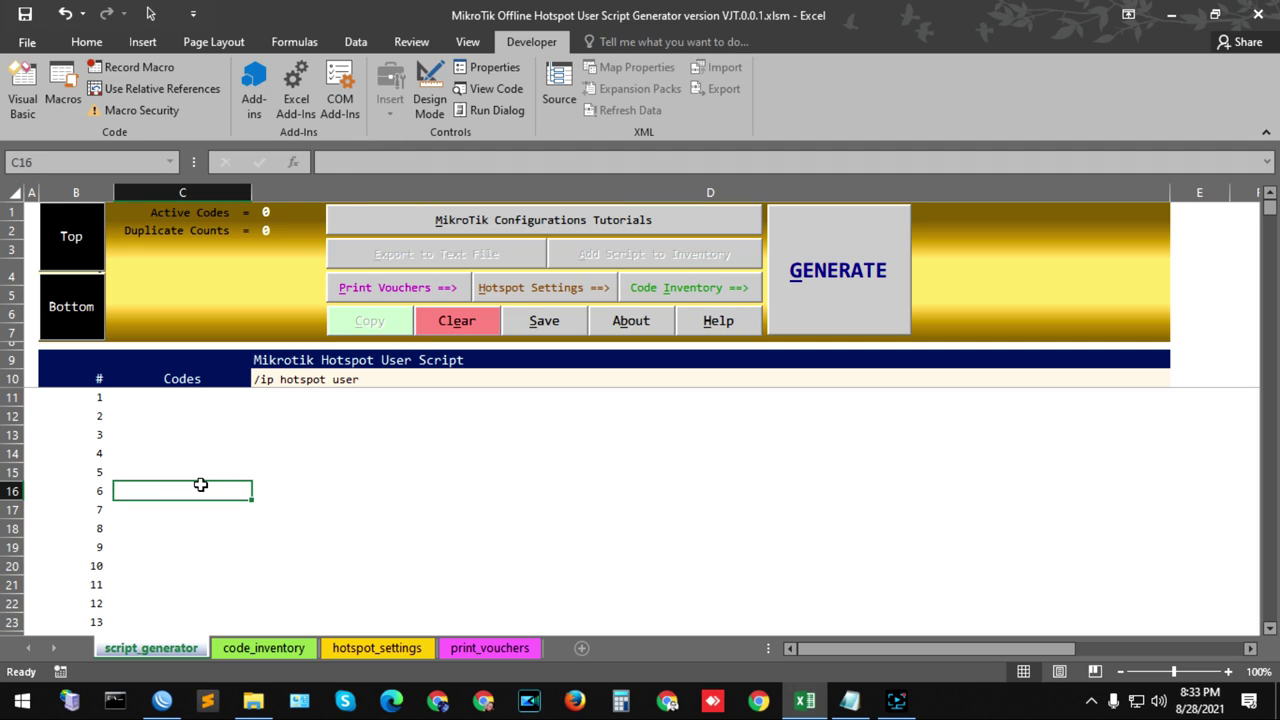
pyautogui.click(422, 440)
pyautogui.click(286, 491)
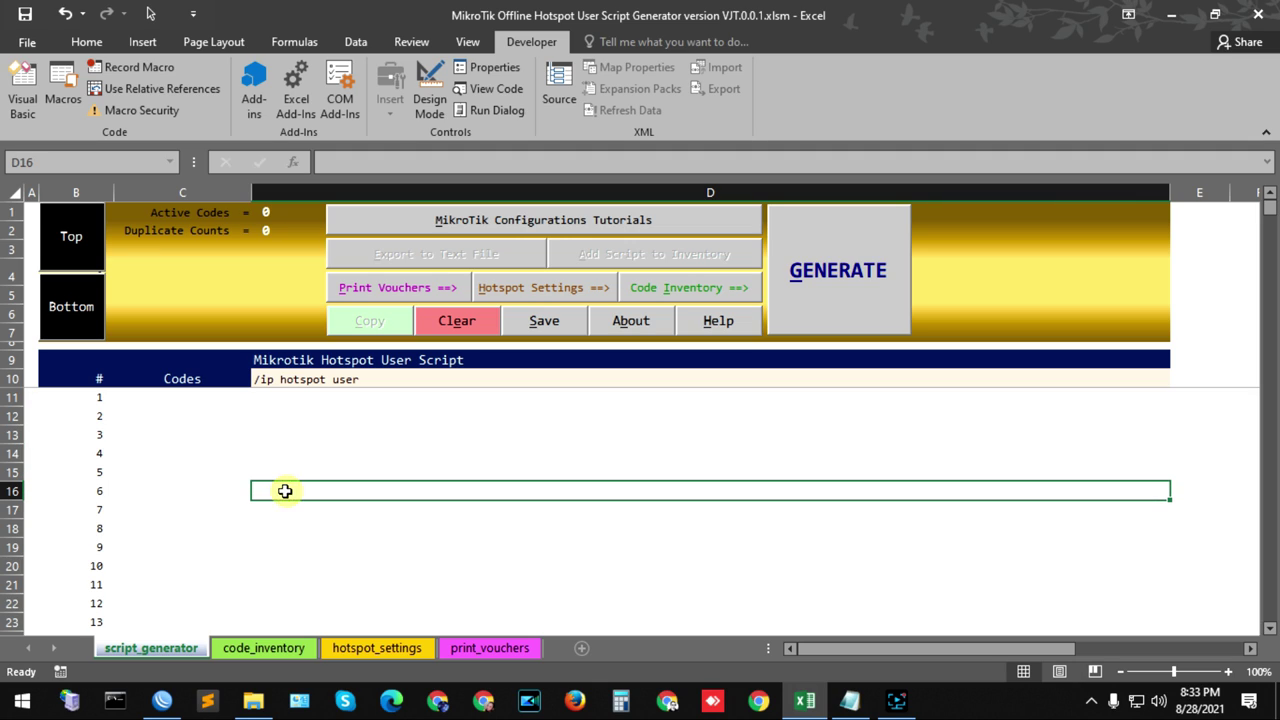
pyautogui.click(186, 454)
pyautogui.click(472, 452)
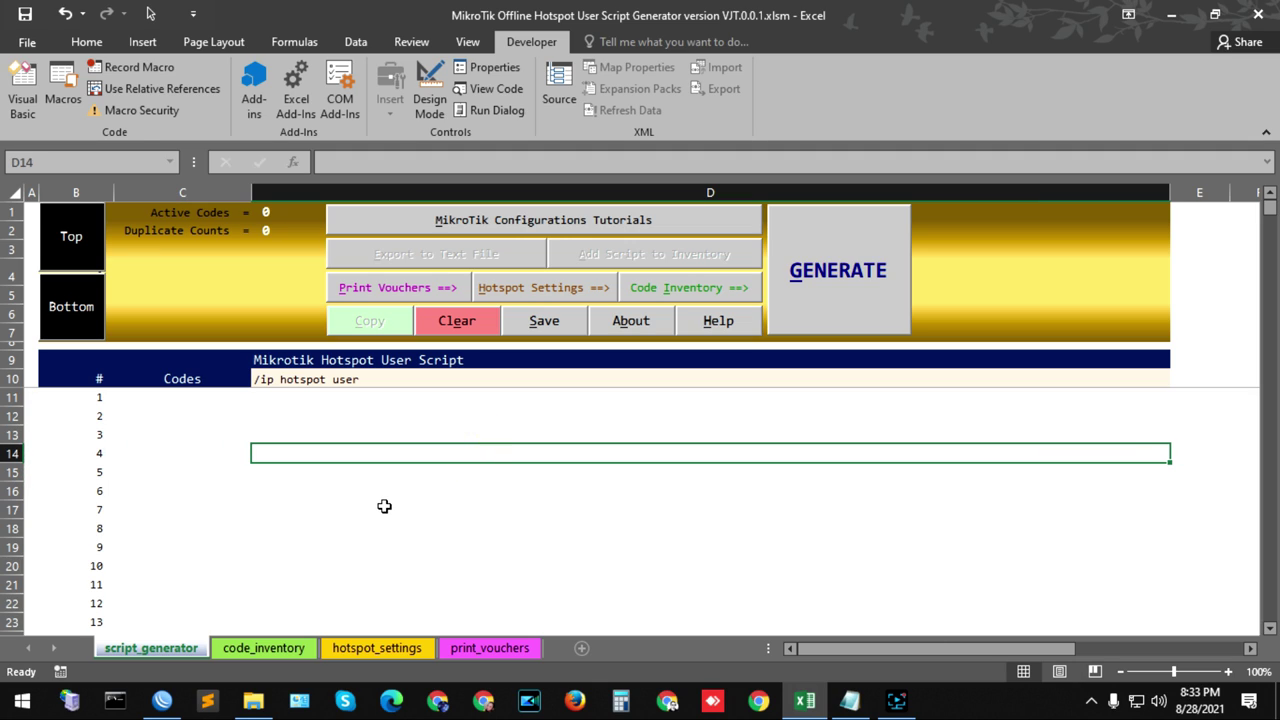
pyautogui.click(228, 511)
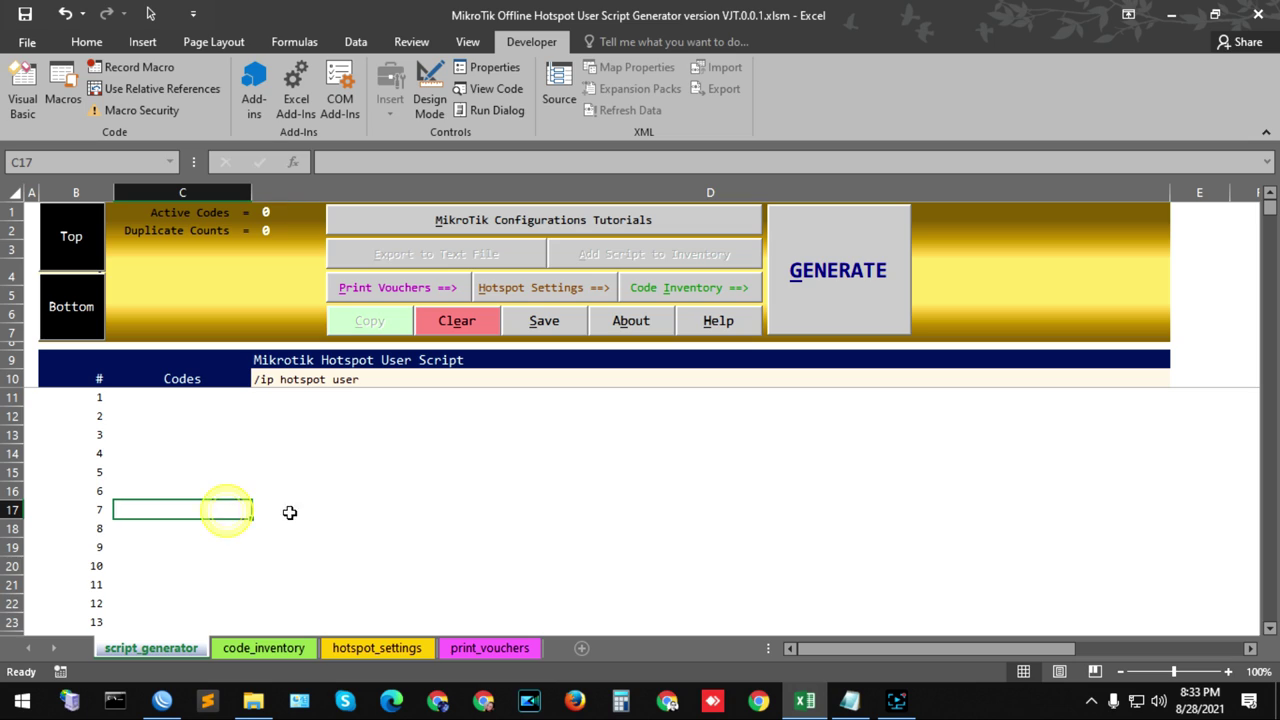
pyautogui.click(503, 512)
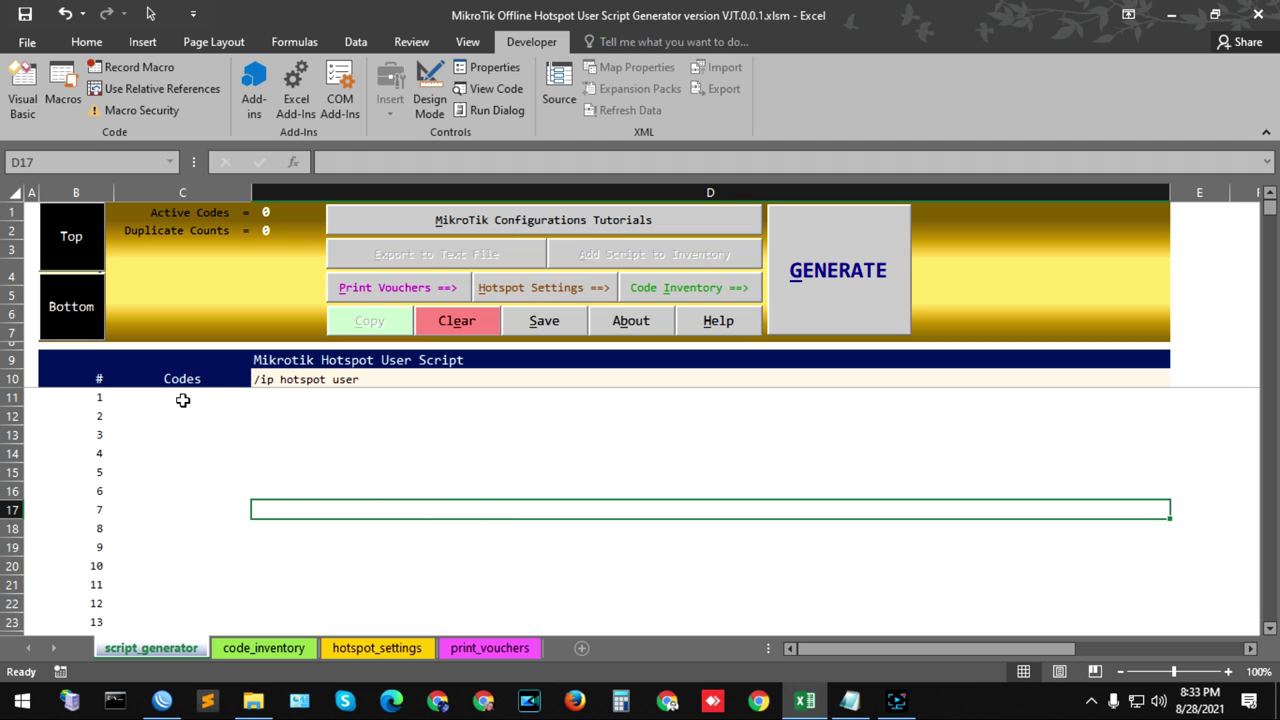
pyautogui.moveTo(183, 400); pyautogui.dragTo(361, 400)
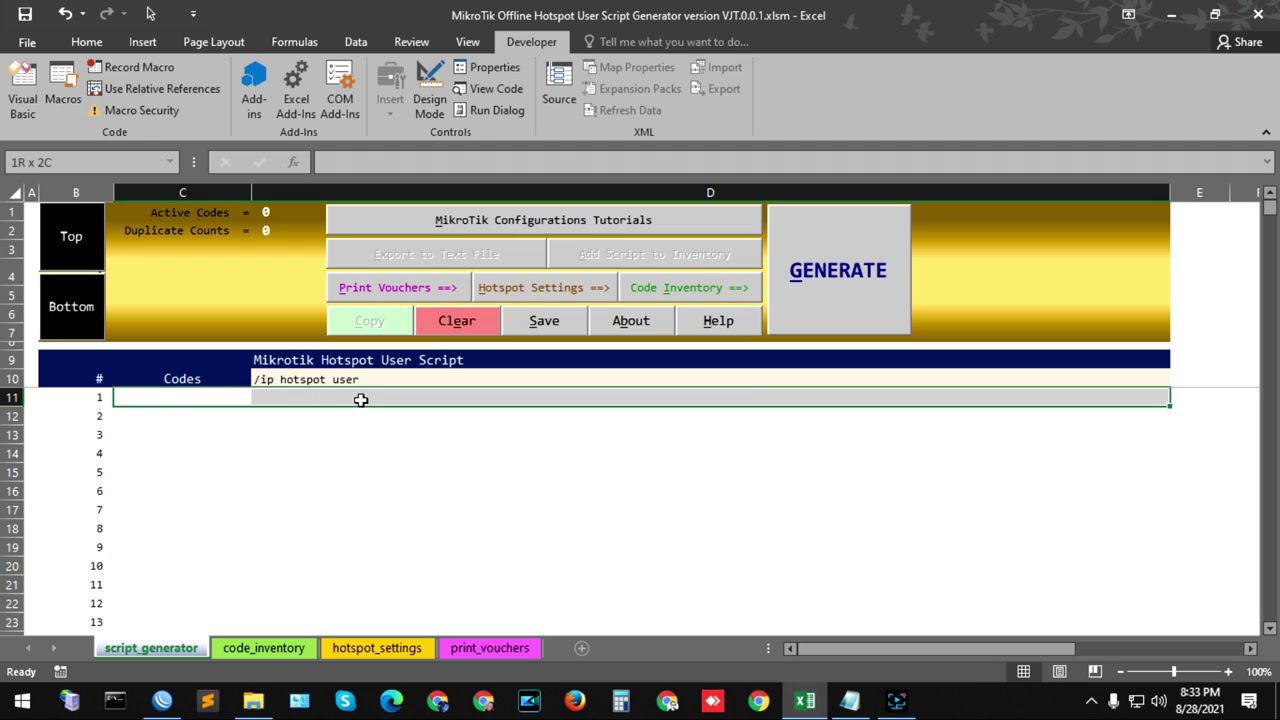